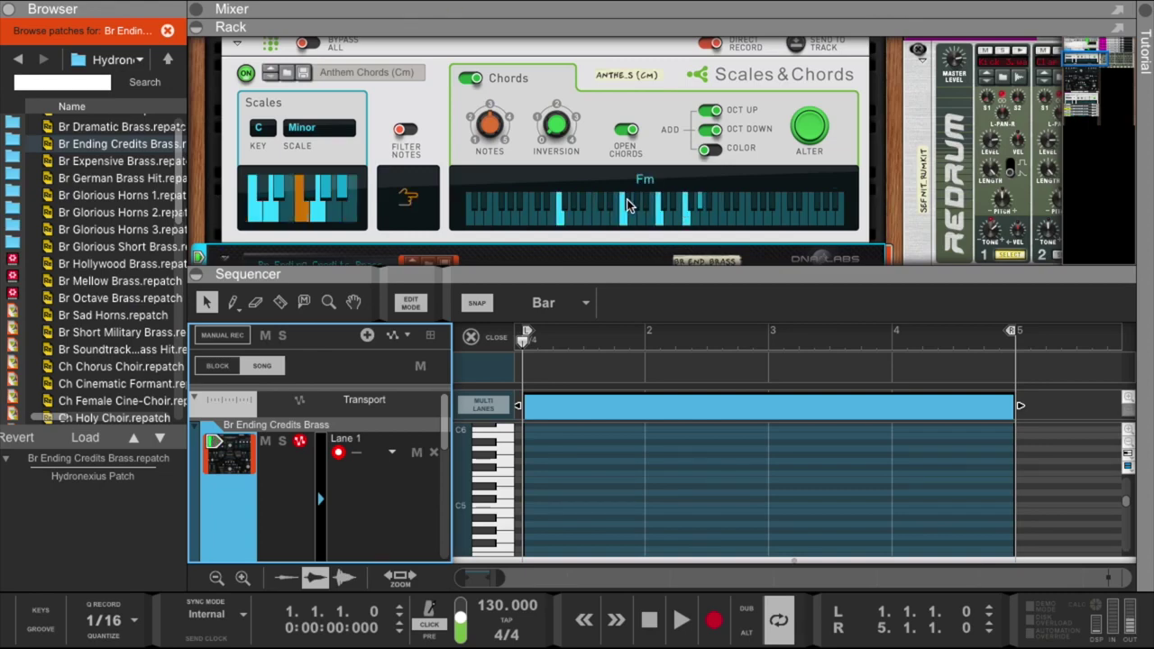
Start recording on the Br Ending Credits Brass track and set the song tempo to 150 BPM.
scroll(577, 207, "down", 2)
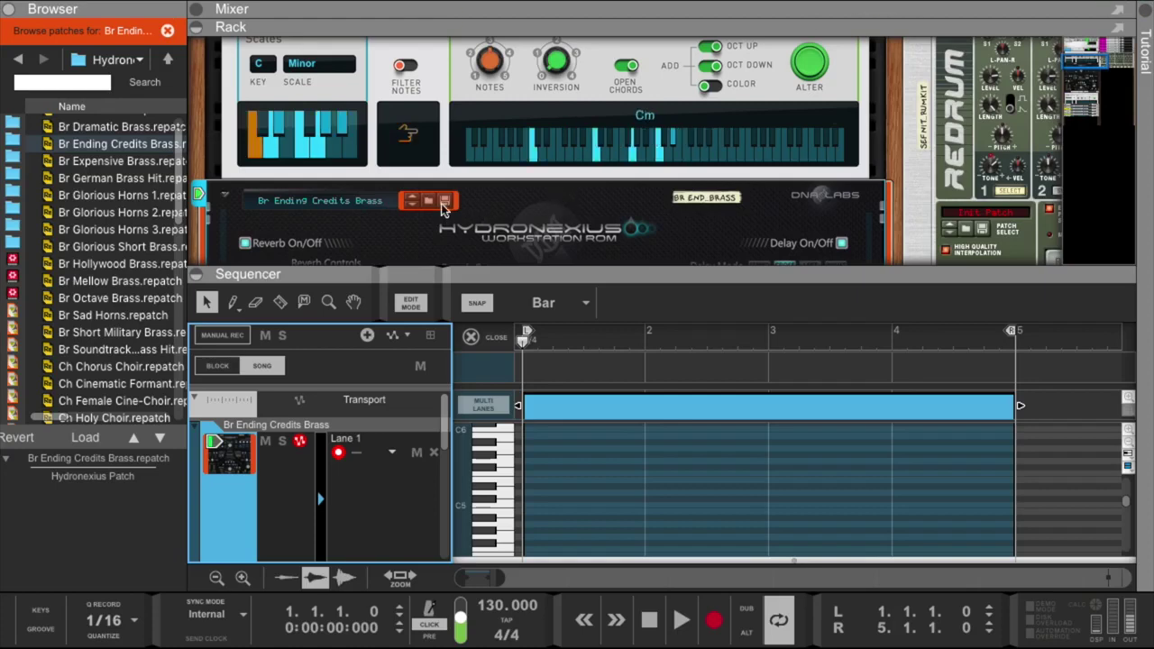
scroll(109, 245, "up", 2)
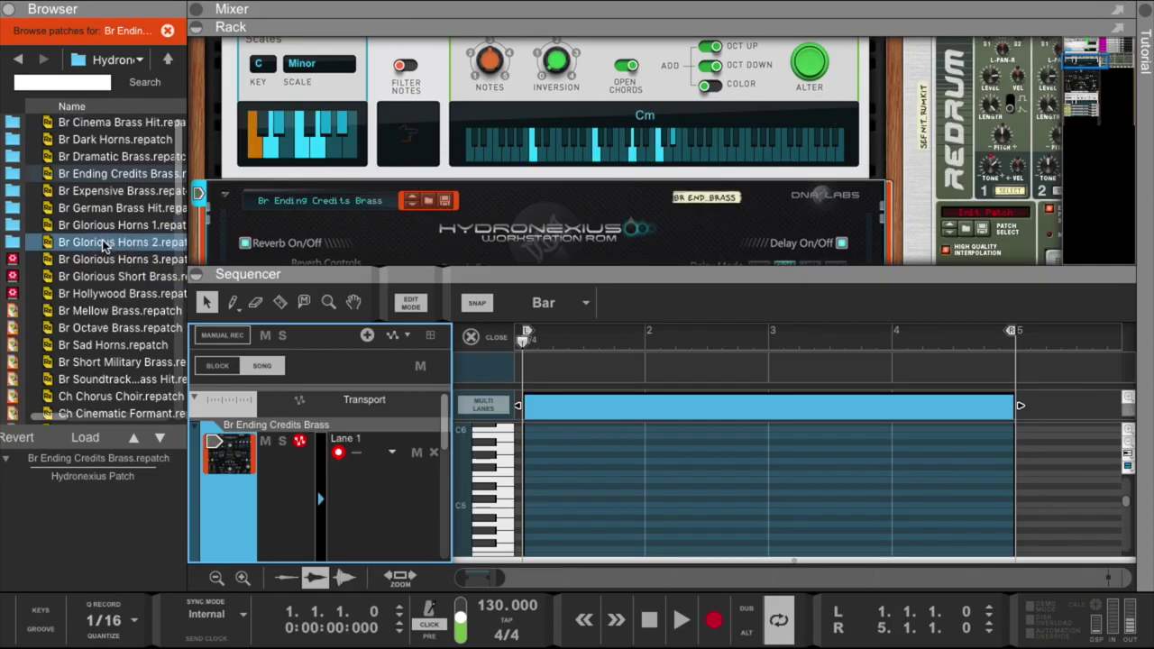
scroll(105, 245, "down", 1)
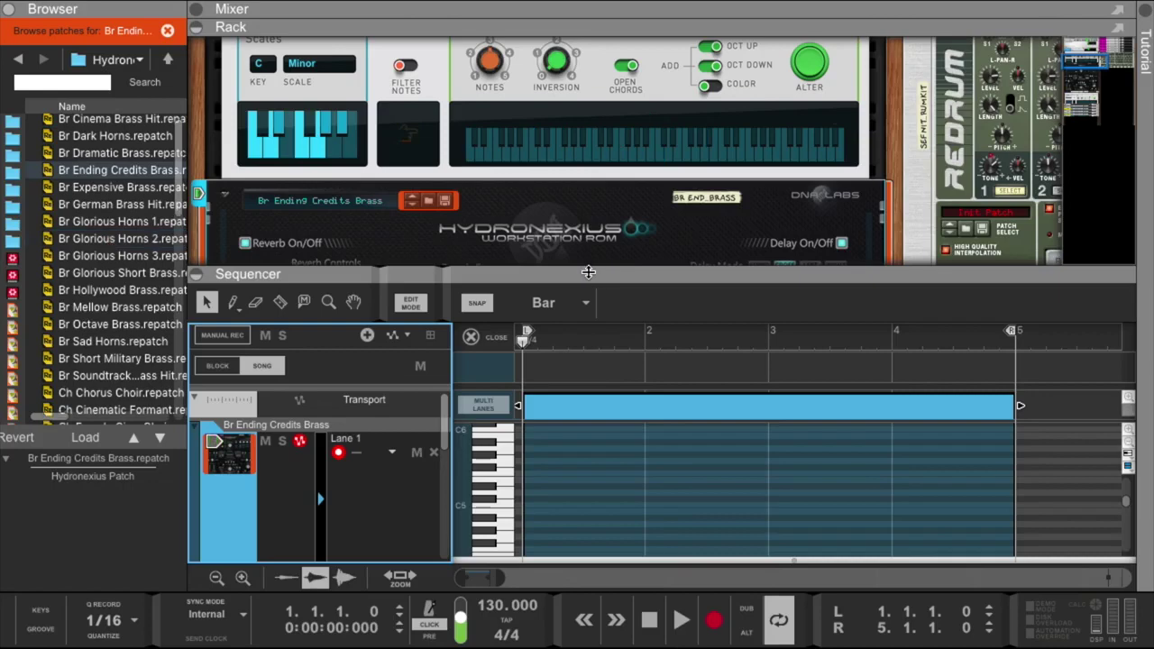
left_click_drag(588, 273, 562, 198)
left_click(711, 618)
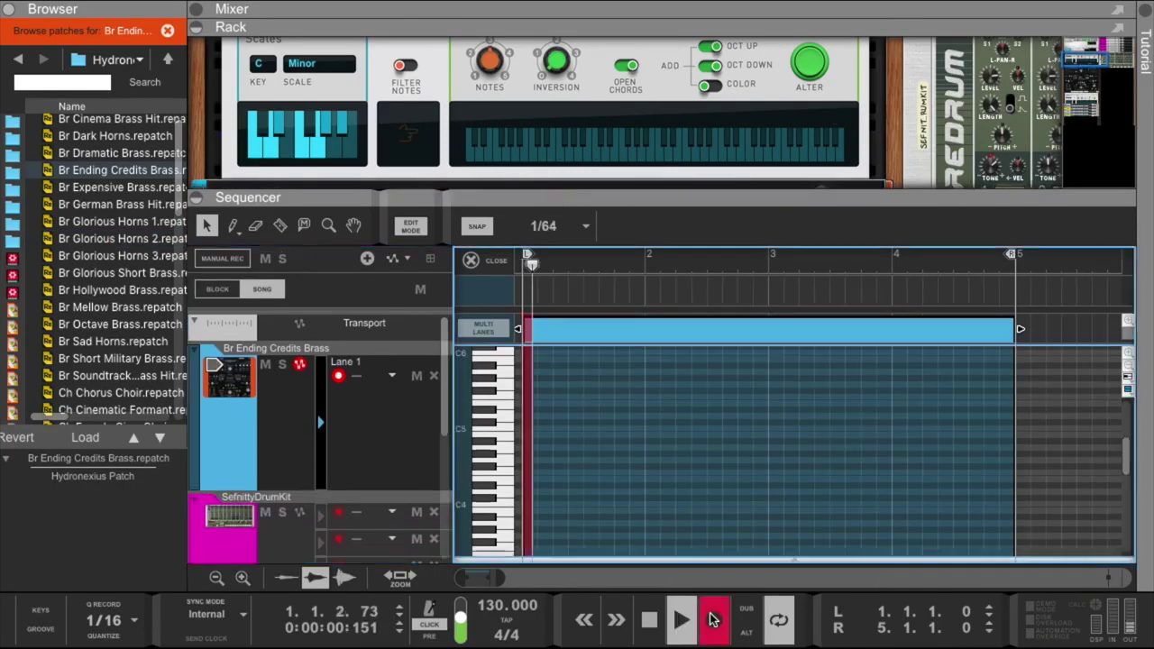
left_click_drag(499, 606, 487, 532)
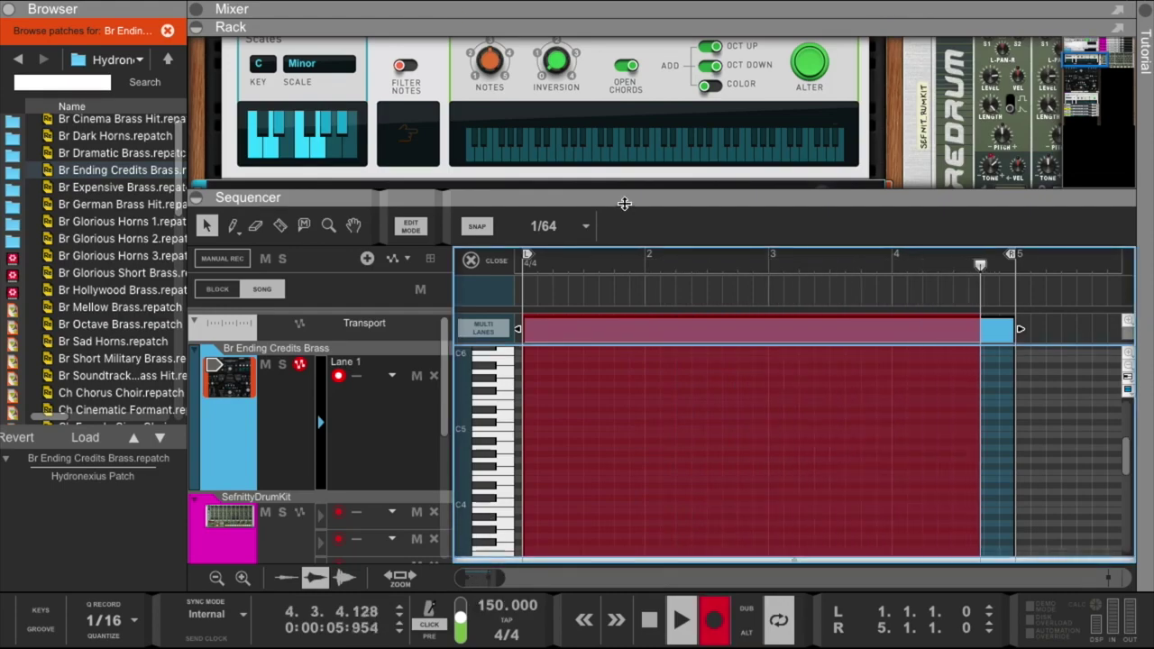
left_click_drag(625, 205, 439, 71)
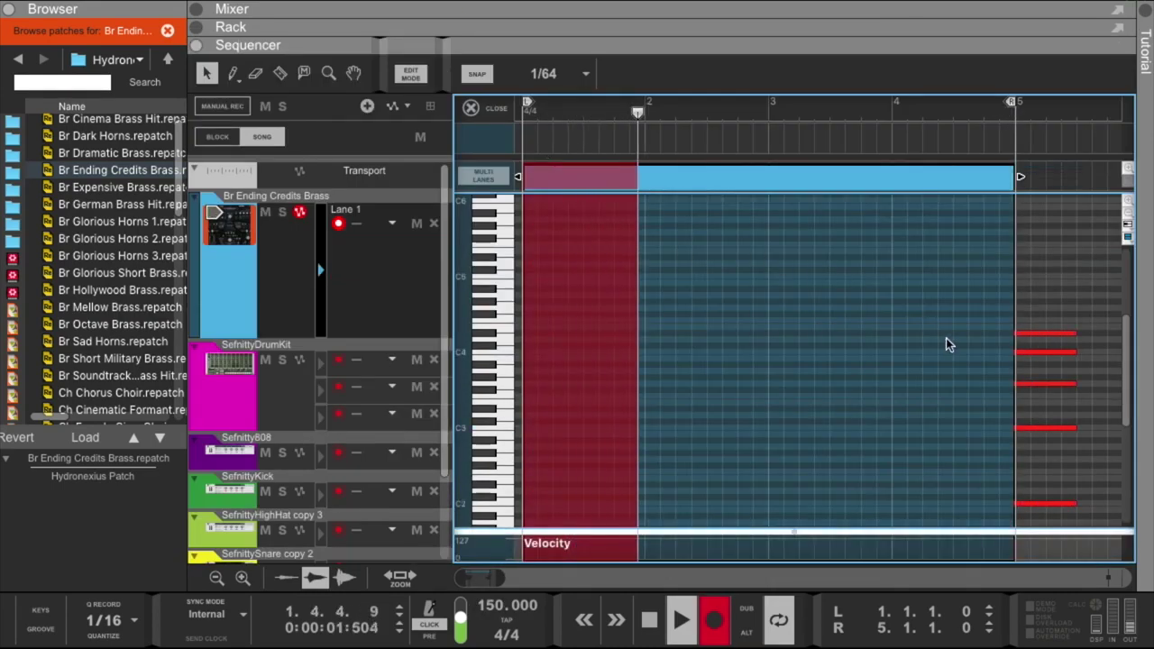
Delete the stray chord notes past the clip's end at bar 5 and quantize the recorded brass chords.
left_click_drag(945, 341, 1061, 513)
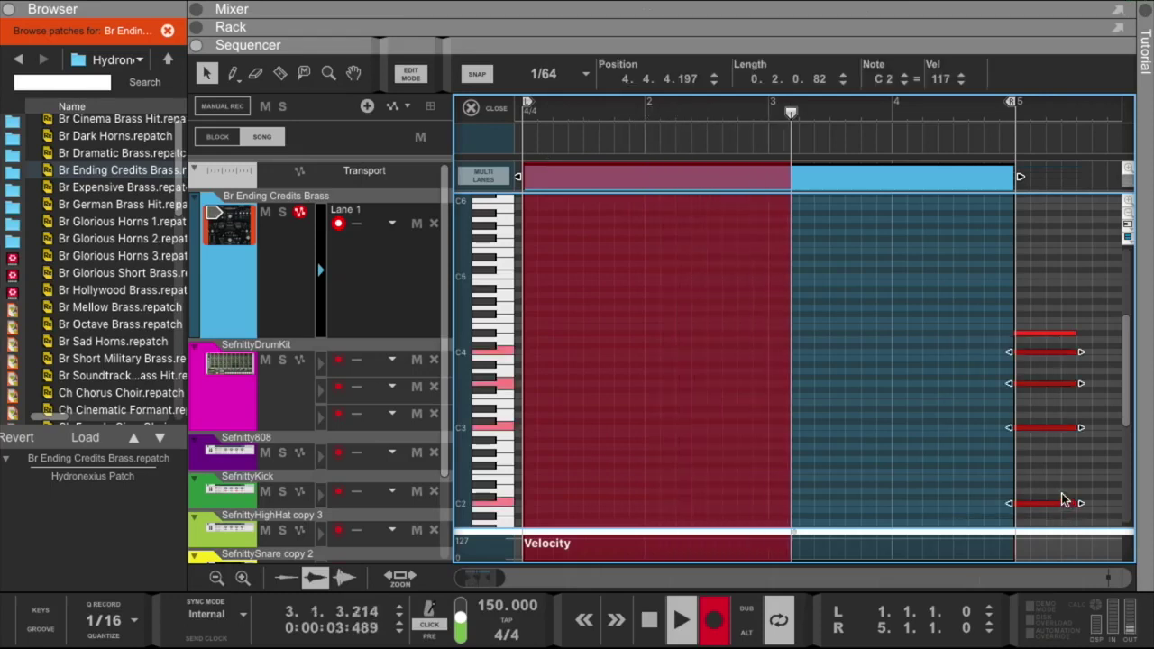
key("Delete")
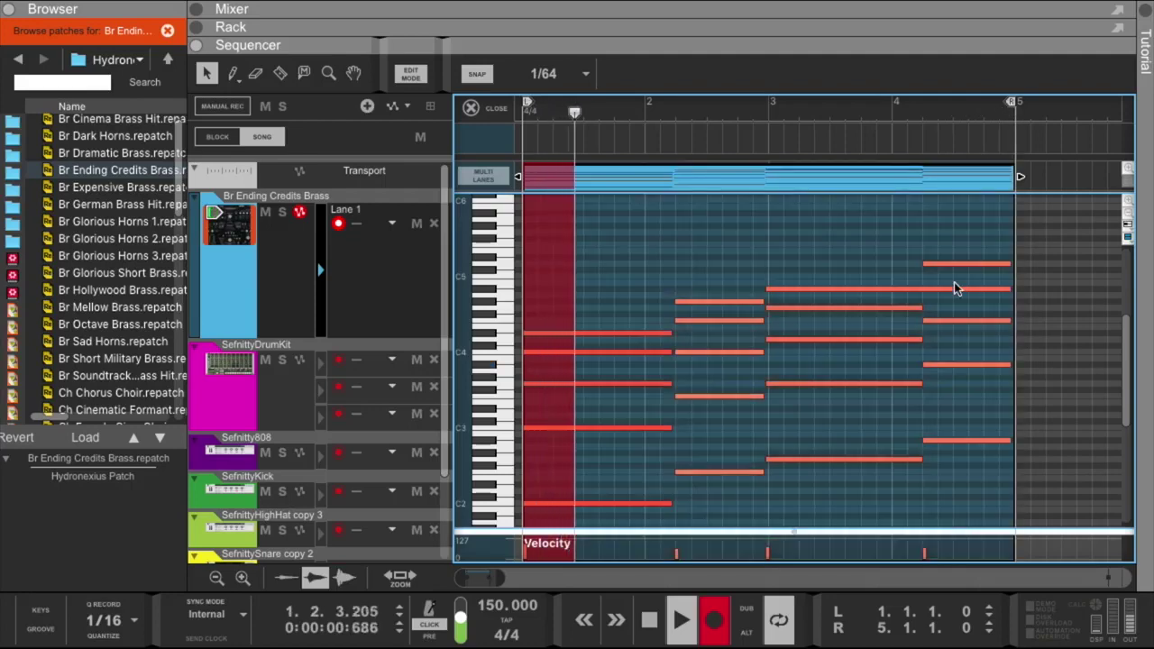
right_click(788, 297)
left_click(824, 596)
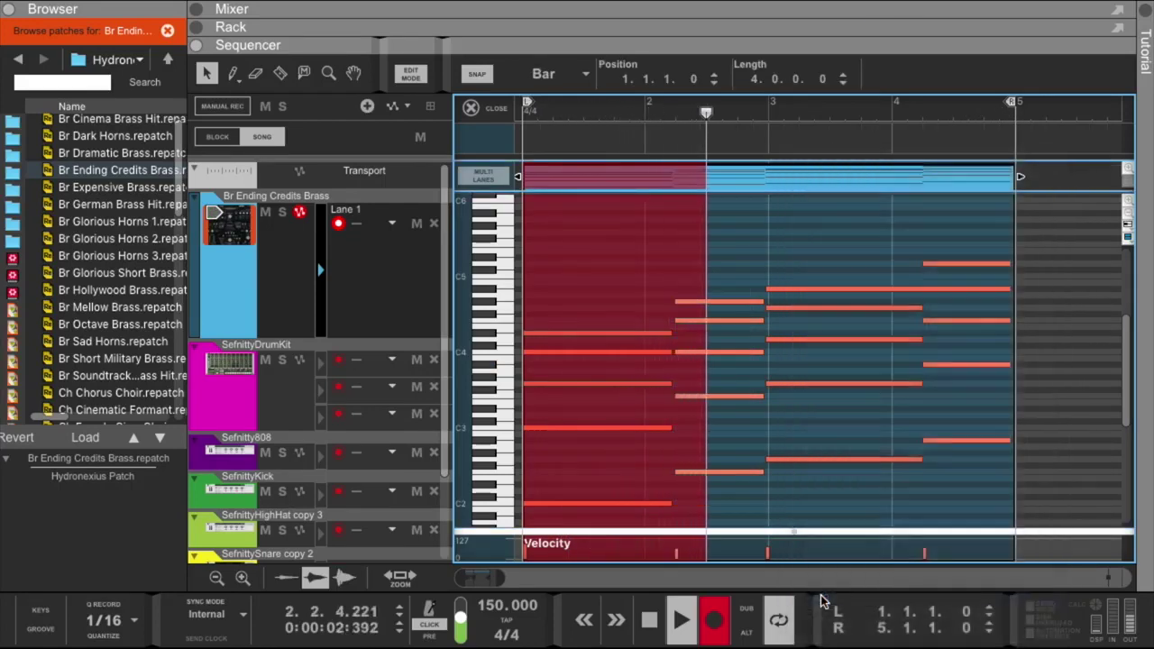
left_click(280, 73)
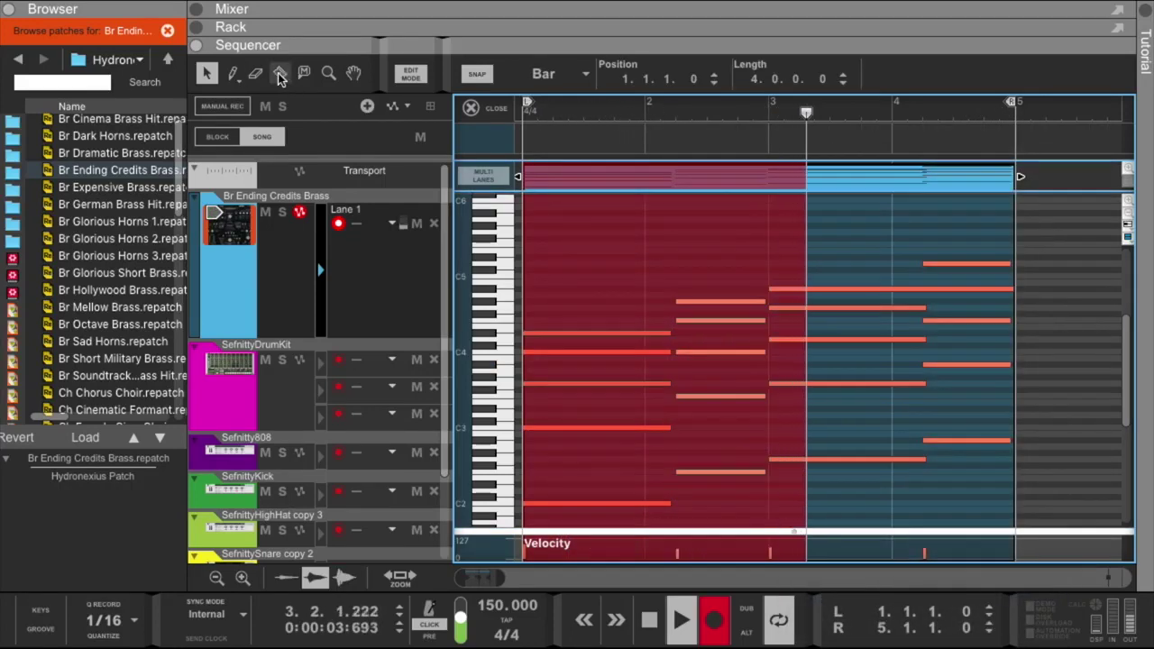
left_click(929, 289)
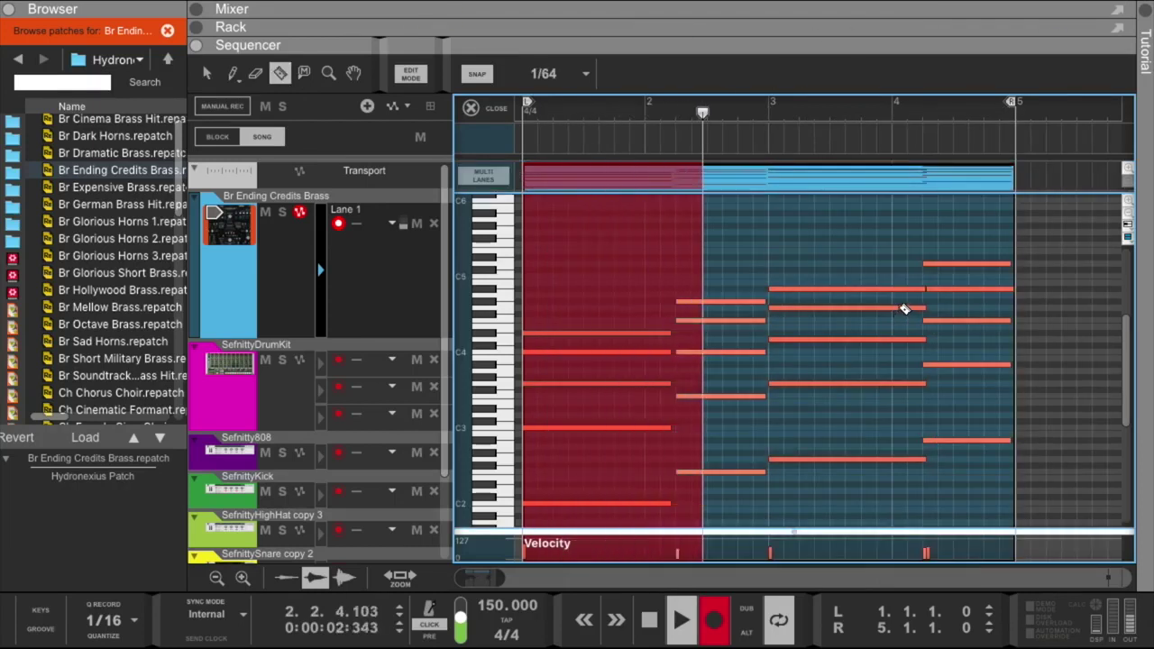
key("ctrl+Return")
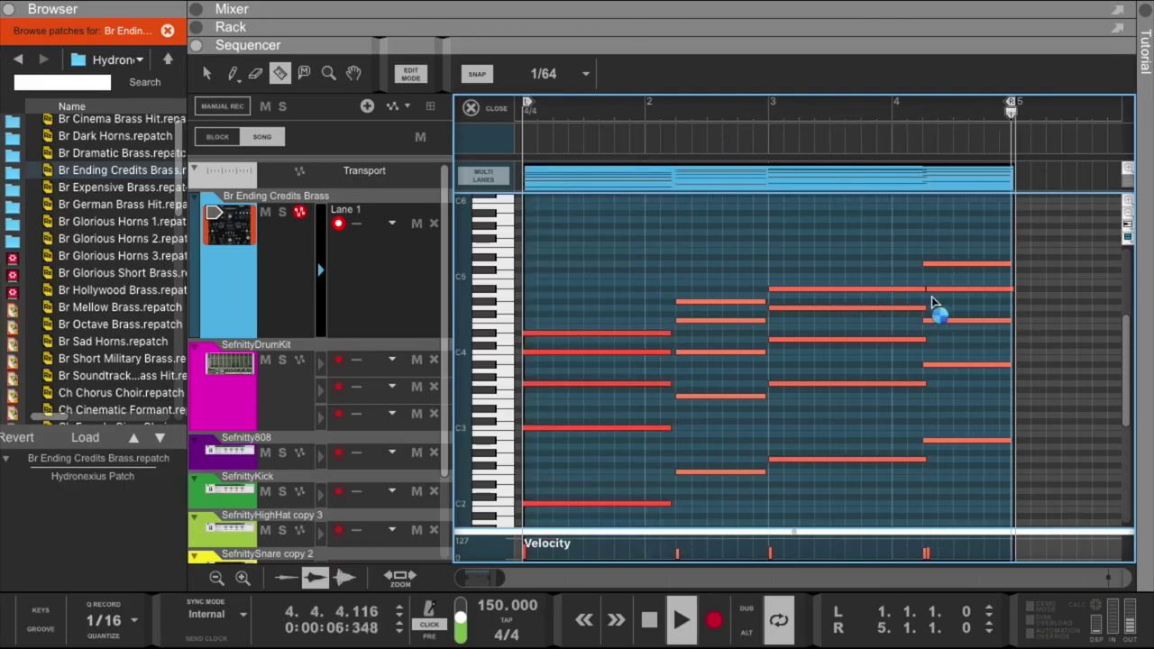
key("ctrl+z")
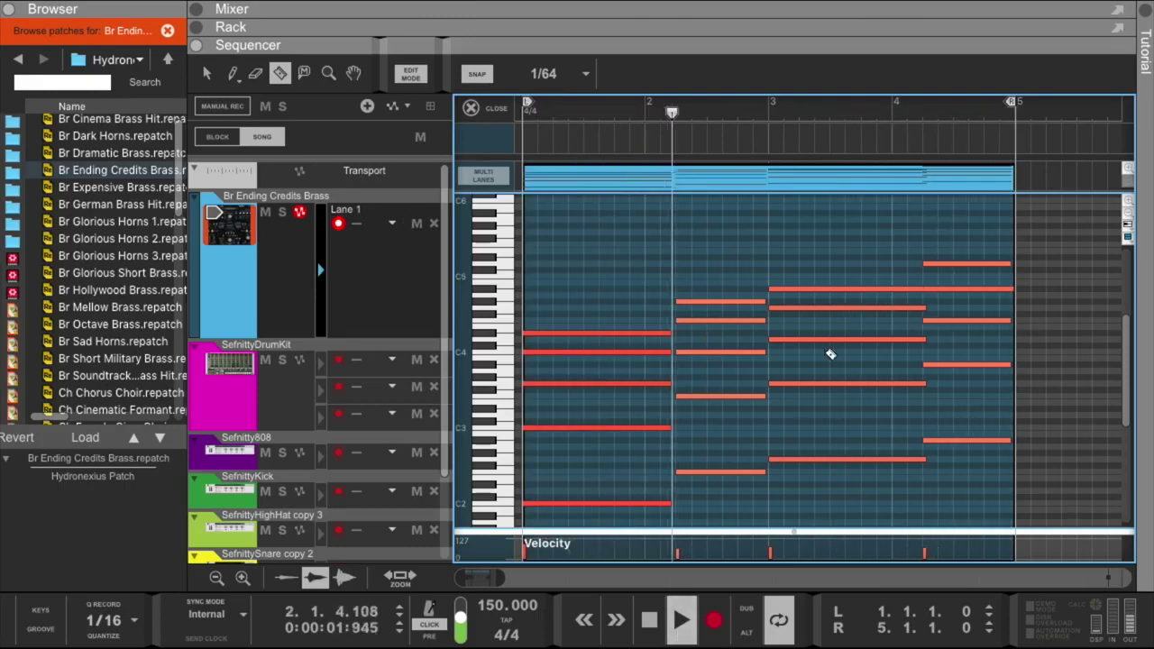
left_click(561, 75)
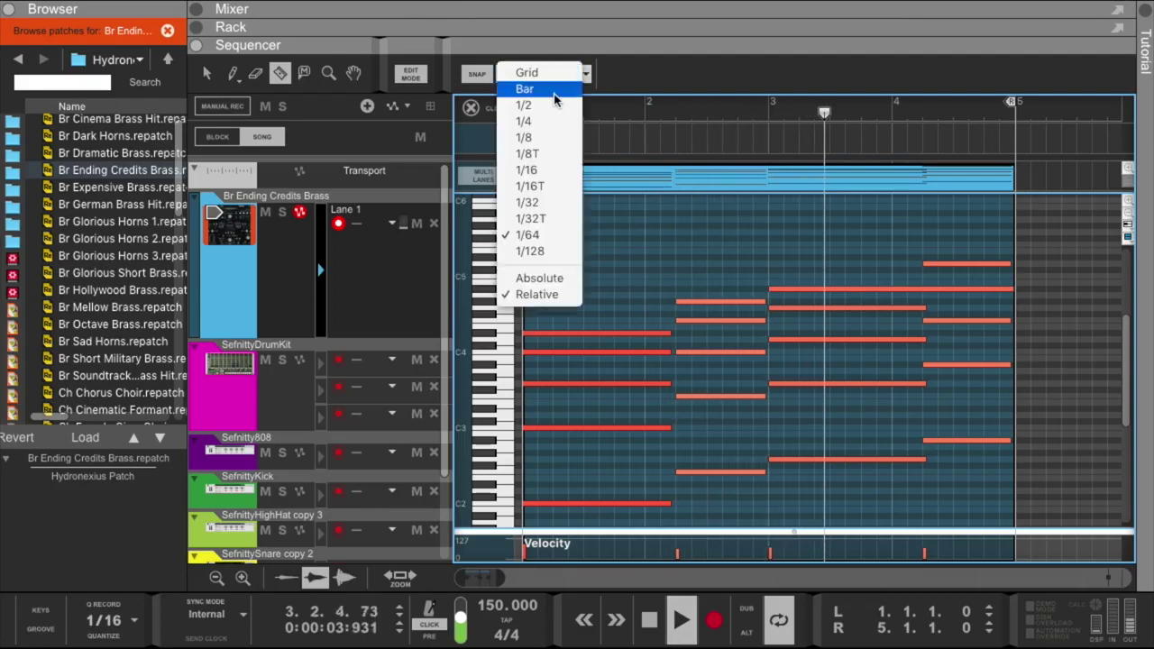
left_click(553, 90)
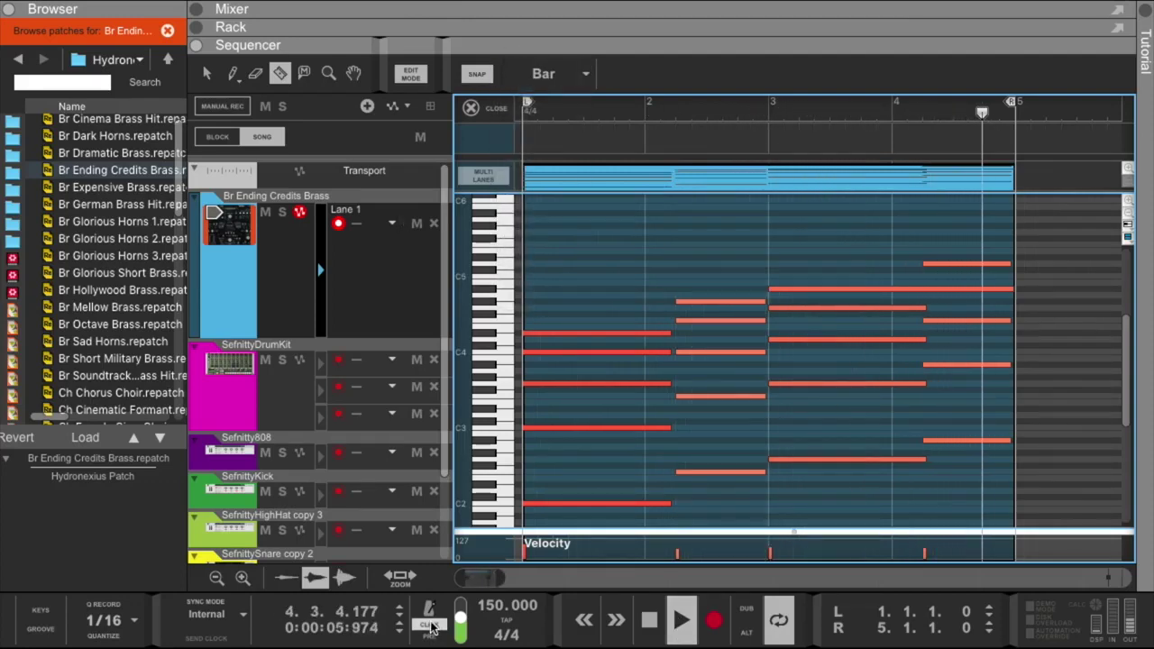
left_click(930, 290)
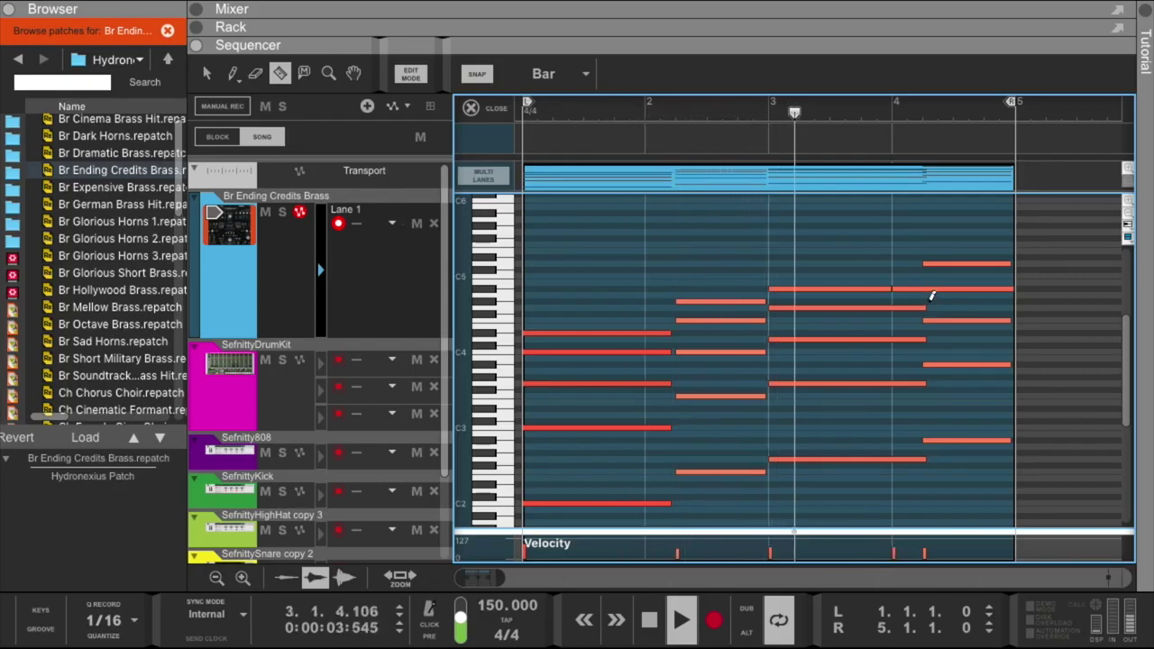
Split the long note shared by the last two chords at the start of the fourth chord, using 1/8 snap.
left_click(579, 73)
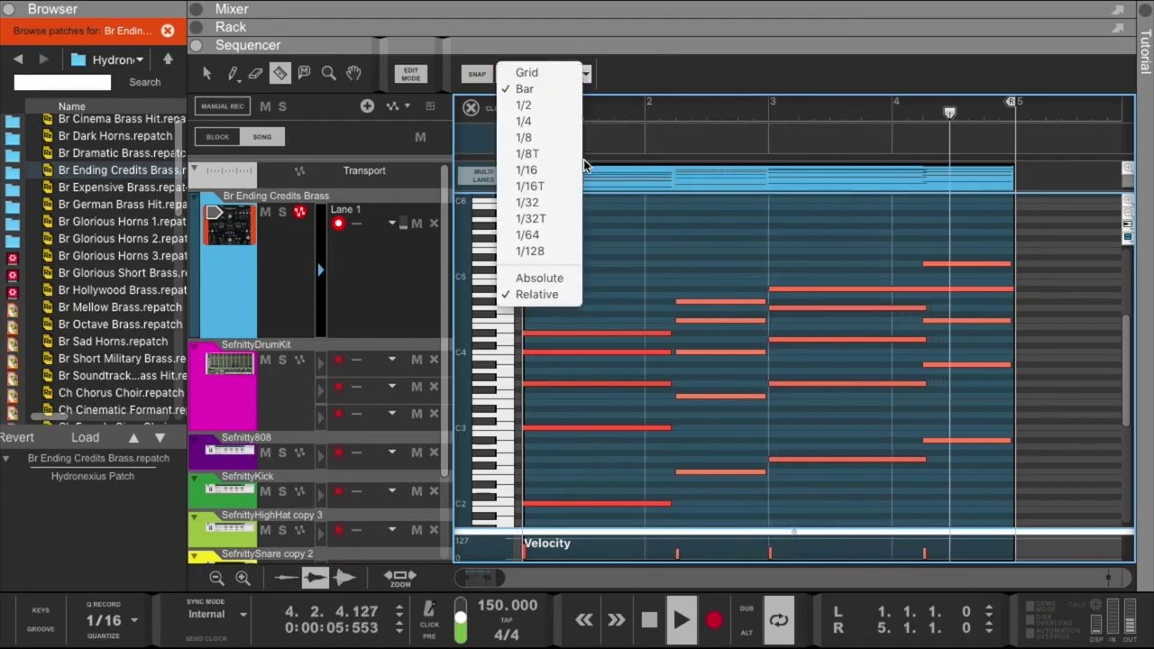
left_click(535, 137)
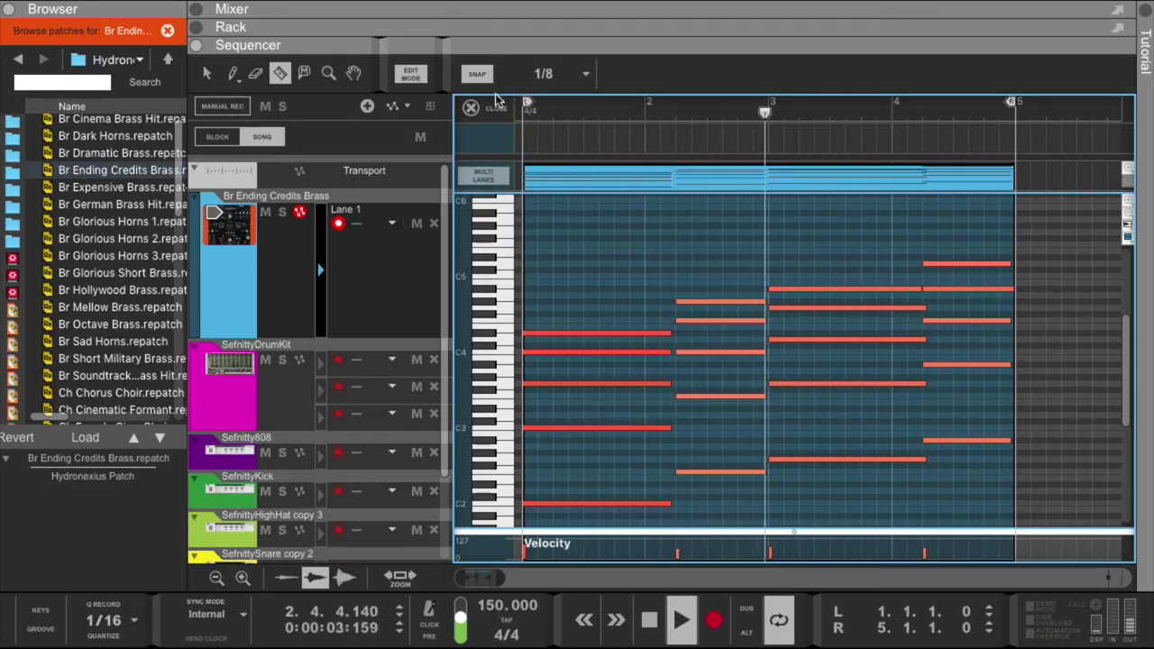
Select all the brass chord notes and set their velocity to 90.
left_click(206, 74)
scroll(627, 270, "down", 2)
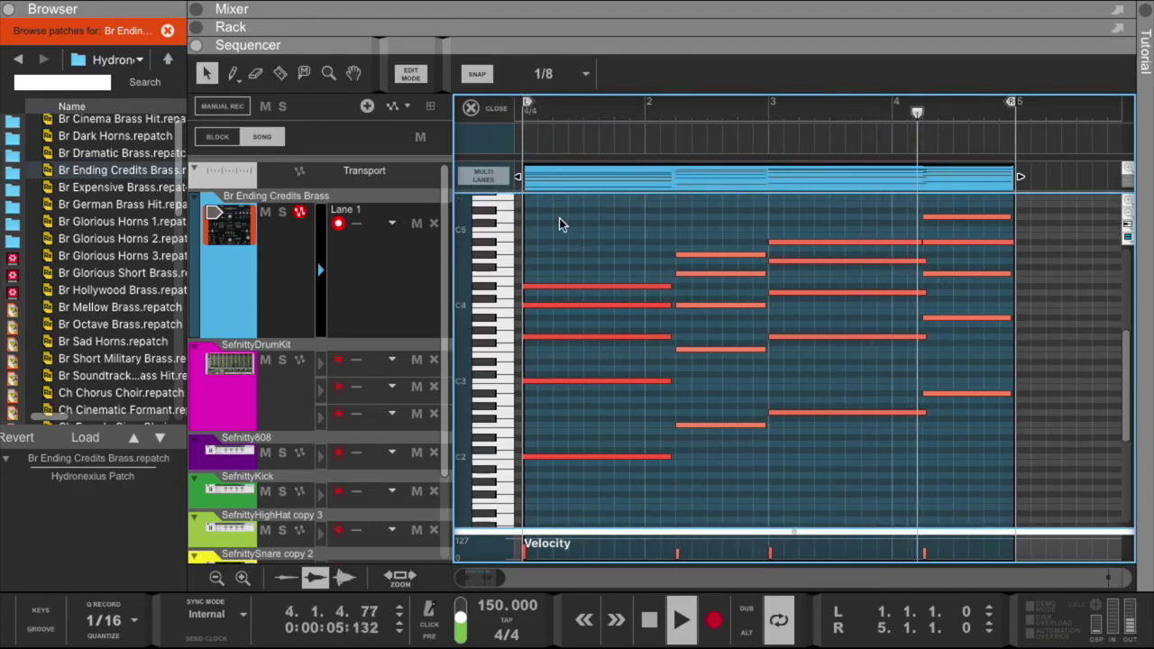
left_click_drag(549, 203, 1015, 469)
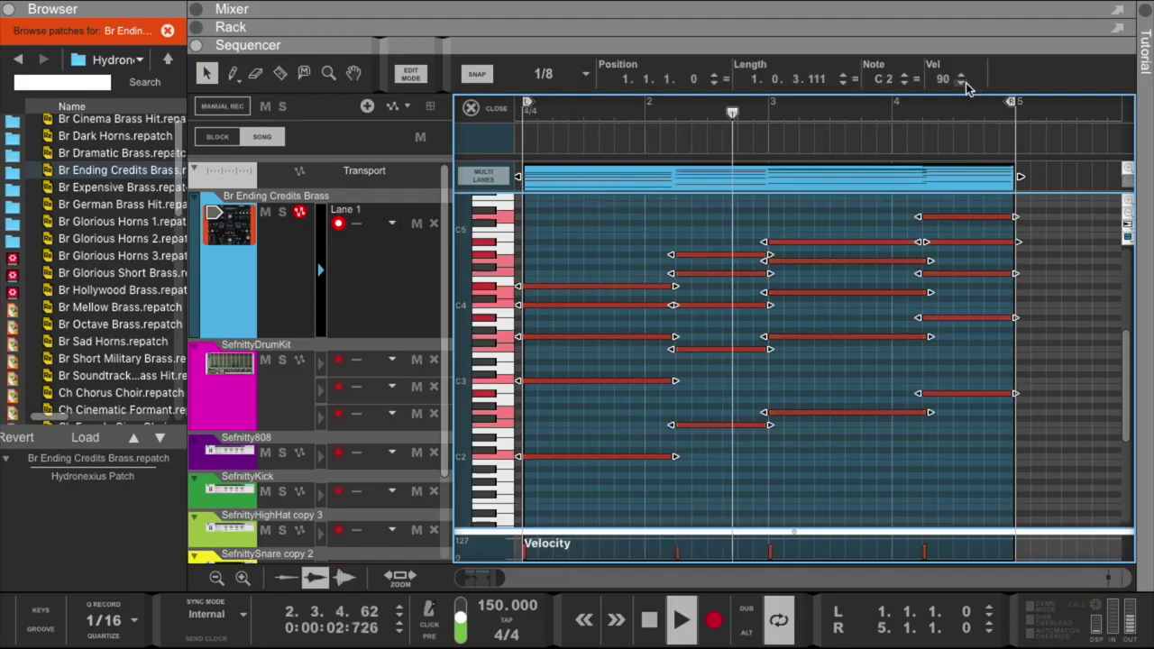
left_click(658, 212)
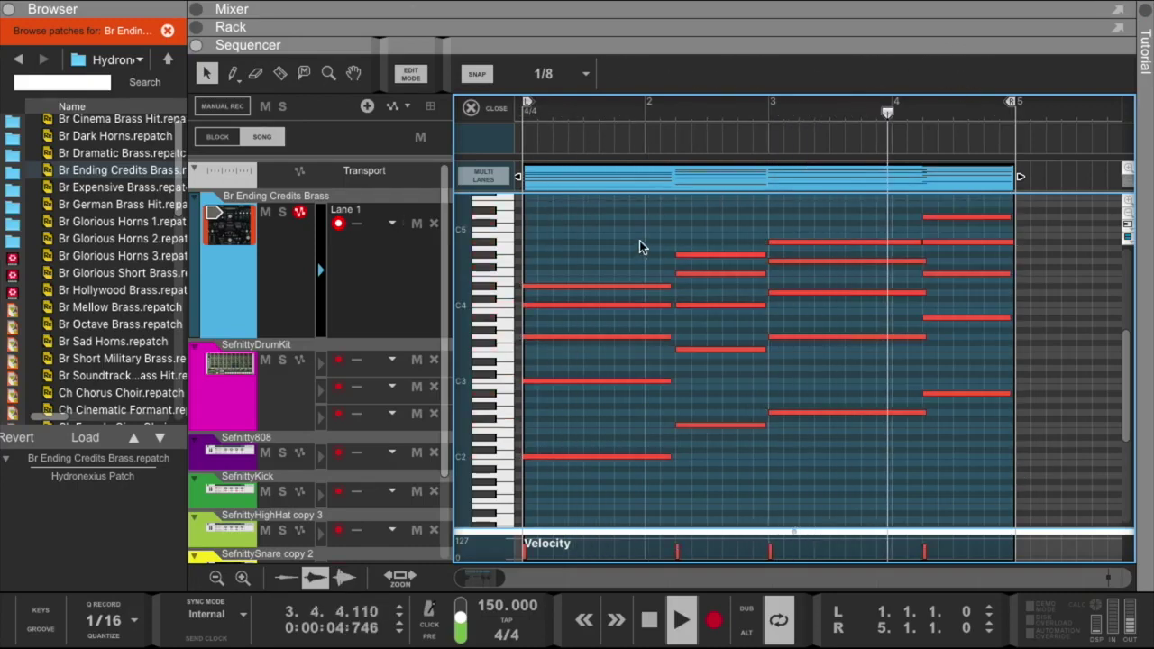
Set the note lengths of the first three chords to 1.1.0.0, 0.3.0.0 and 1.1.0.0 so each meets the next chord.
left_click_drag(639, 241, 667, 465)
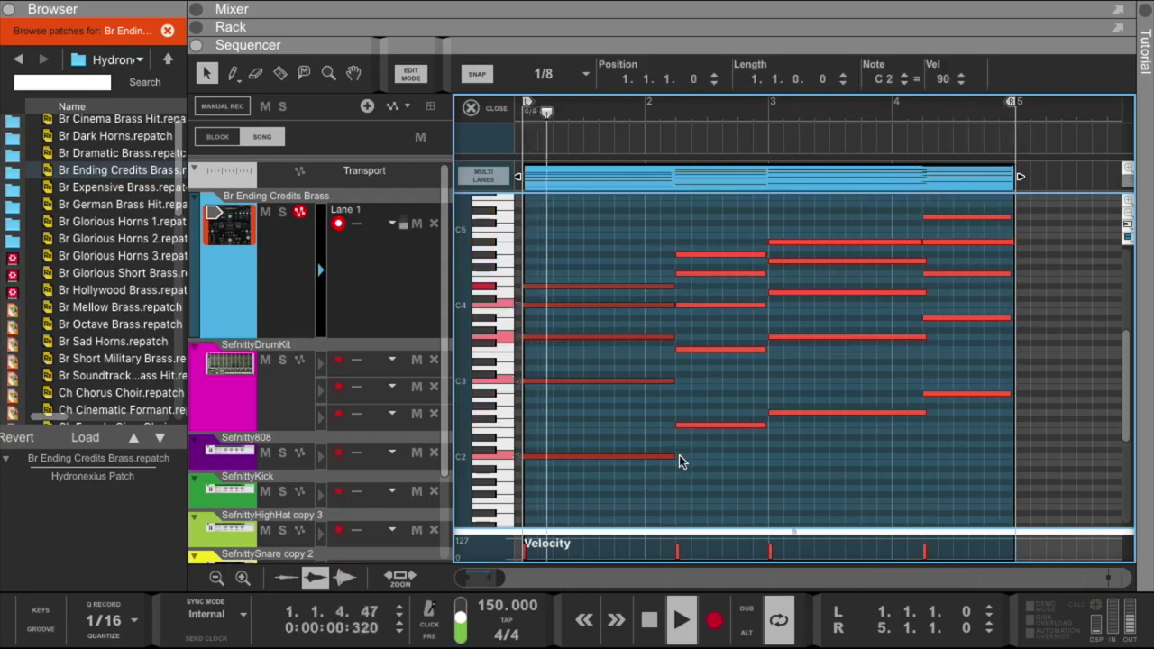
left_click_drag(766, 456, 772, 254)
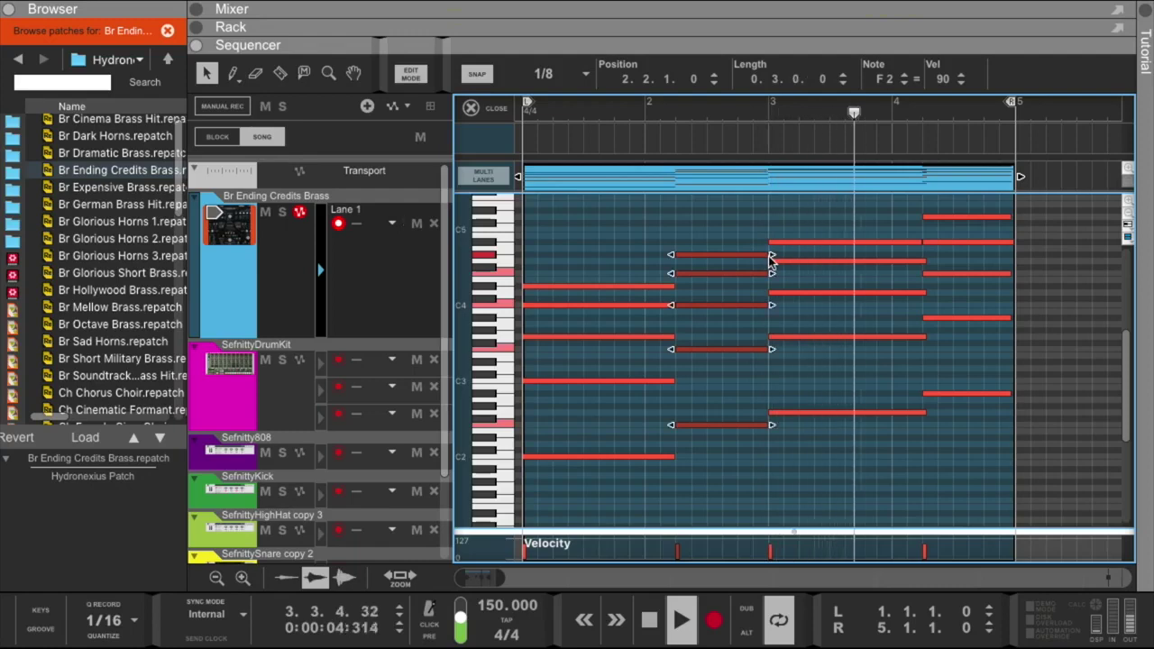
left_click_drag(893, 429, 925, 261)
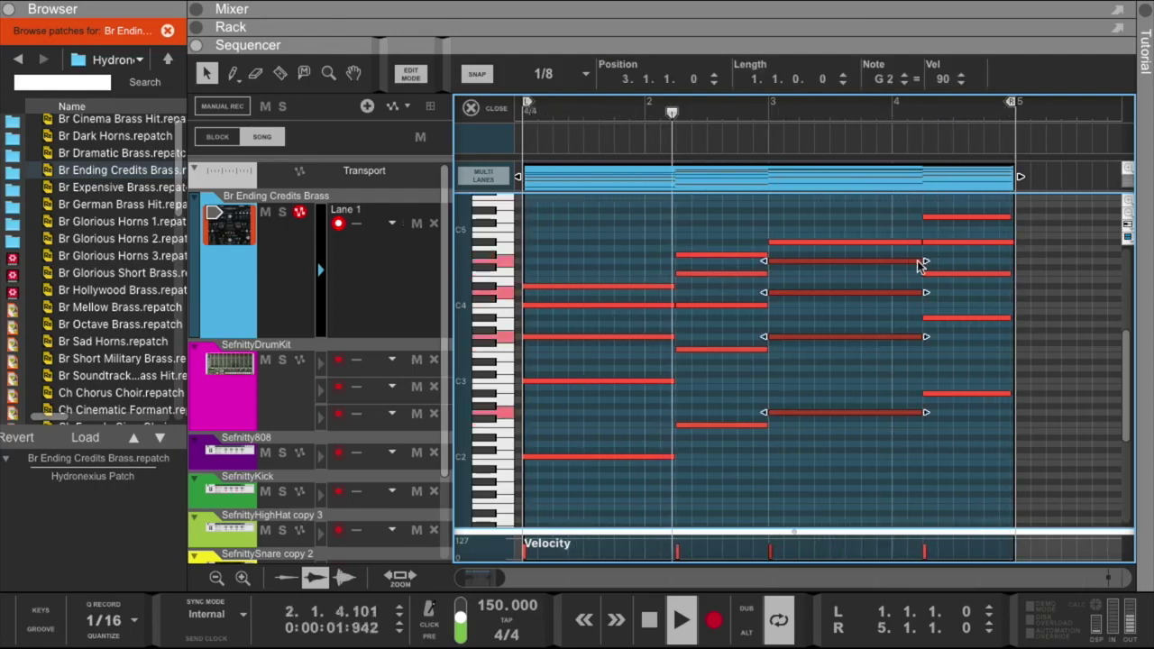
left_click(778, 245)
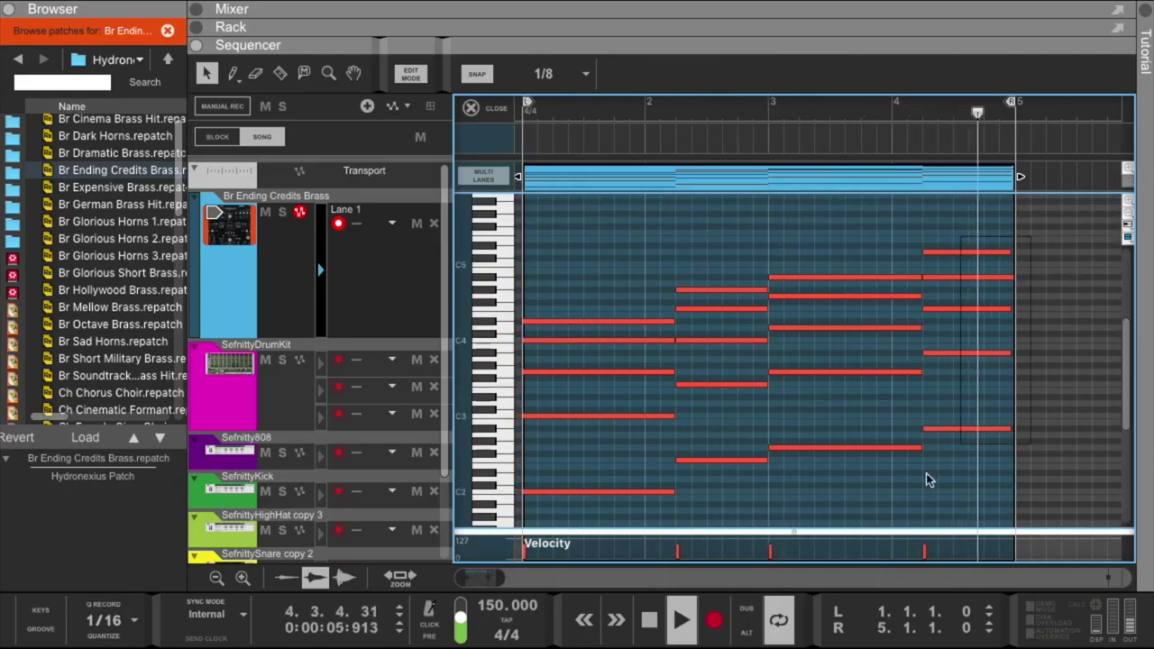
scroll(926, 474, "down", 2)
key("ctrl+a")
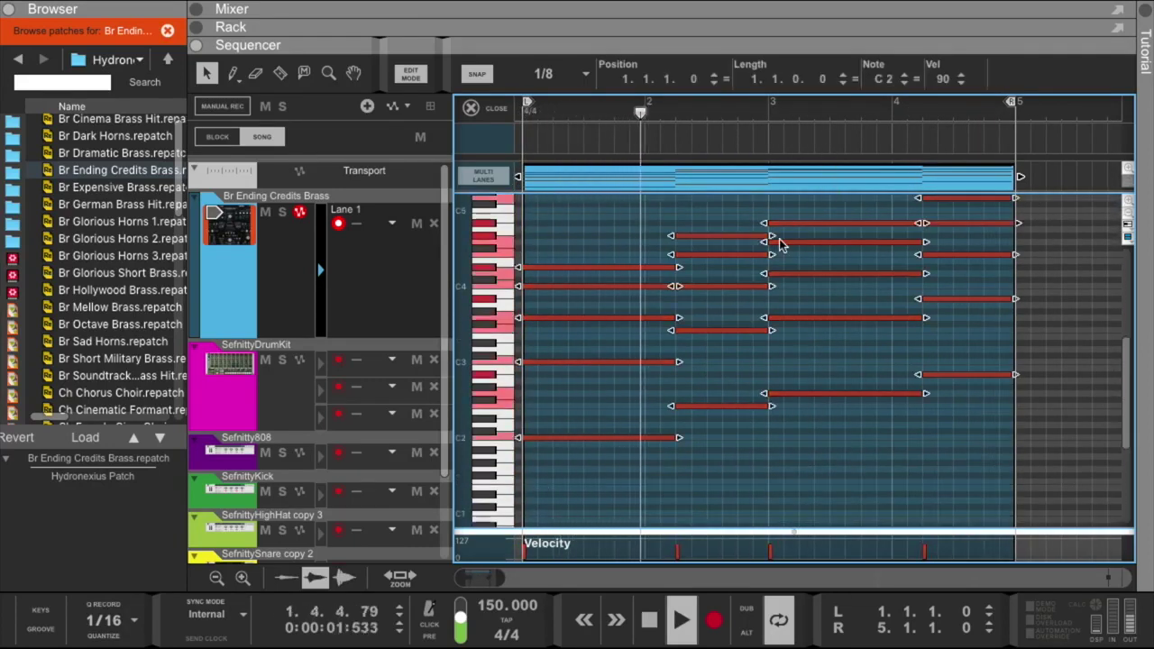
left_click(749, 276)
scroll(749, 274, "up", 3)
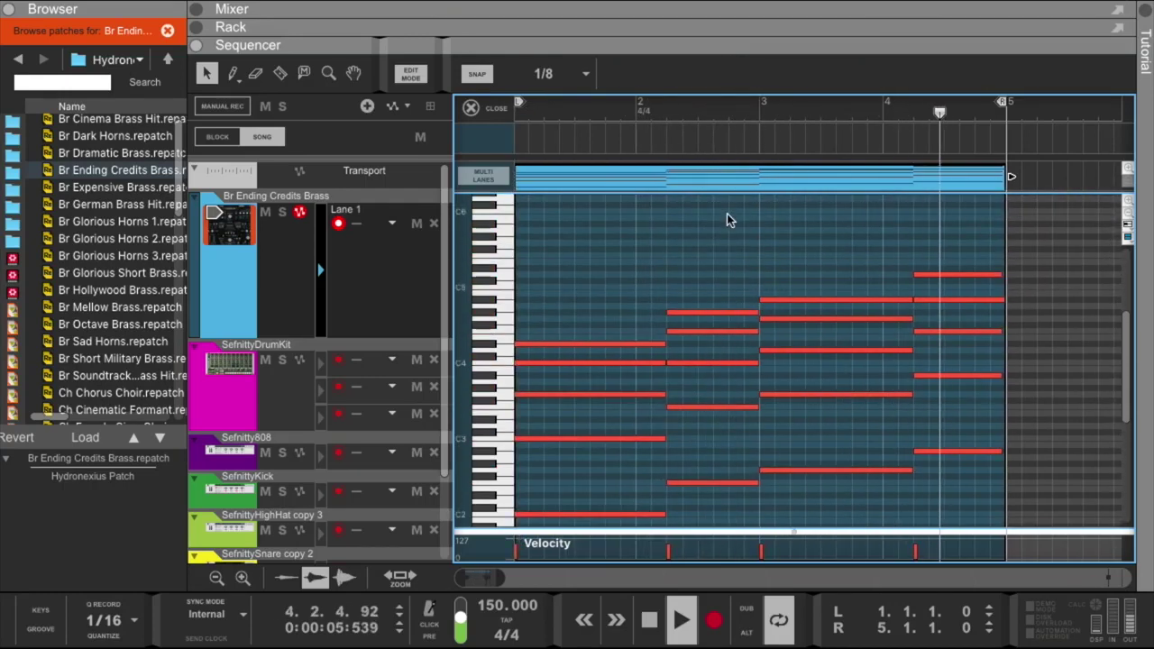
Add a Pn A Villian's Piano instrument track and create a four-bar clip on its lane starting at bar 1.
scroll(726, 214, "down", 1)
left_click_drag(742, 51, 699, 132)
scroll(732, 387, "down", 3)
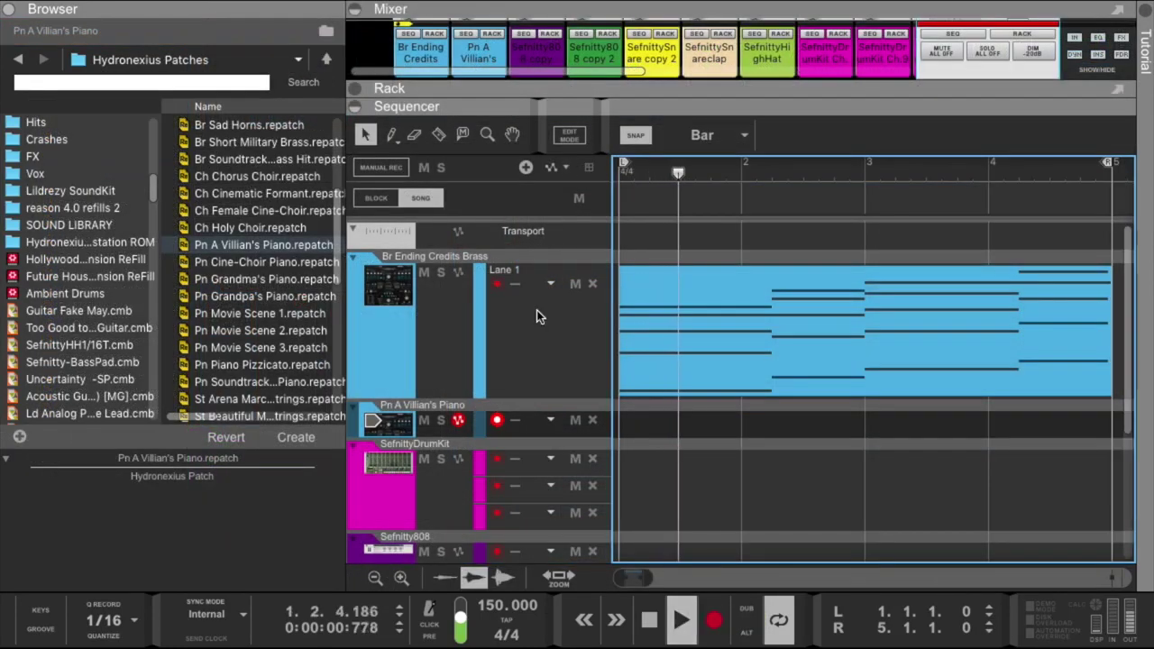
double_click(636, 425)
left_click_drag(748, 425, 1030, 431)
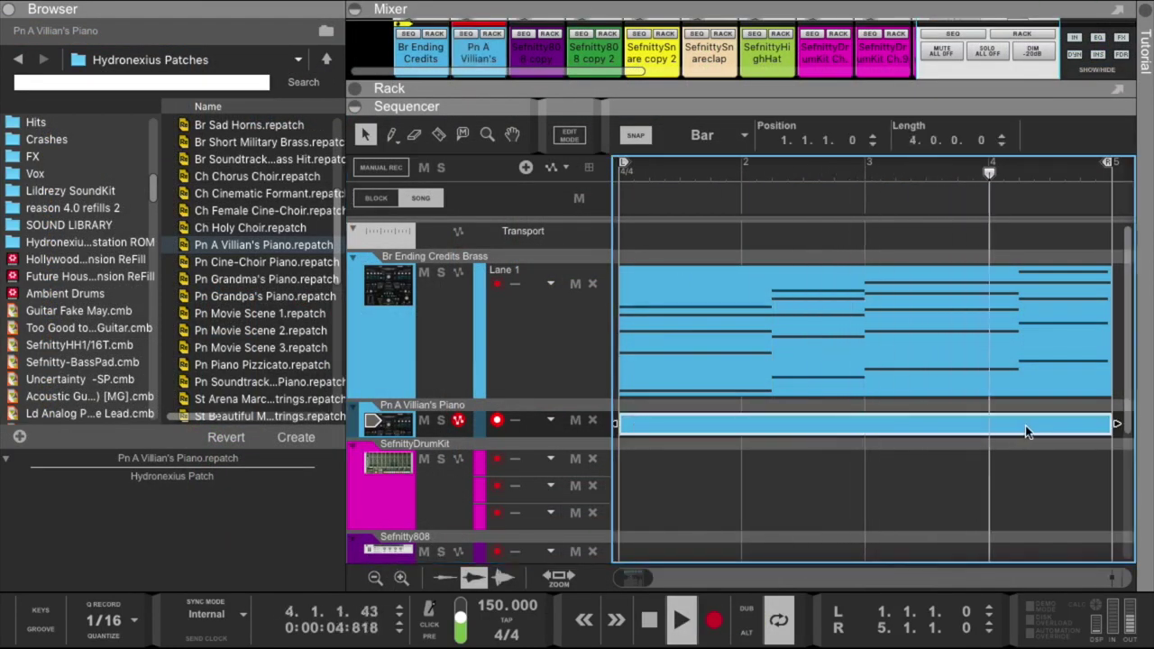
Open the piano clip for note editing and record a four-note melody that follows the brass chord changes.
double_click(1018, 427)
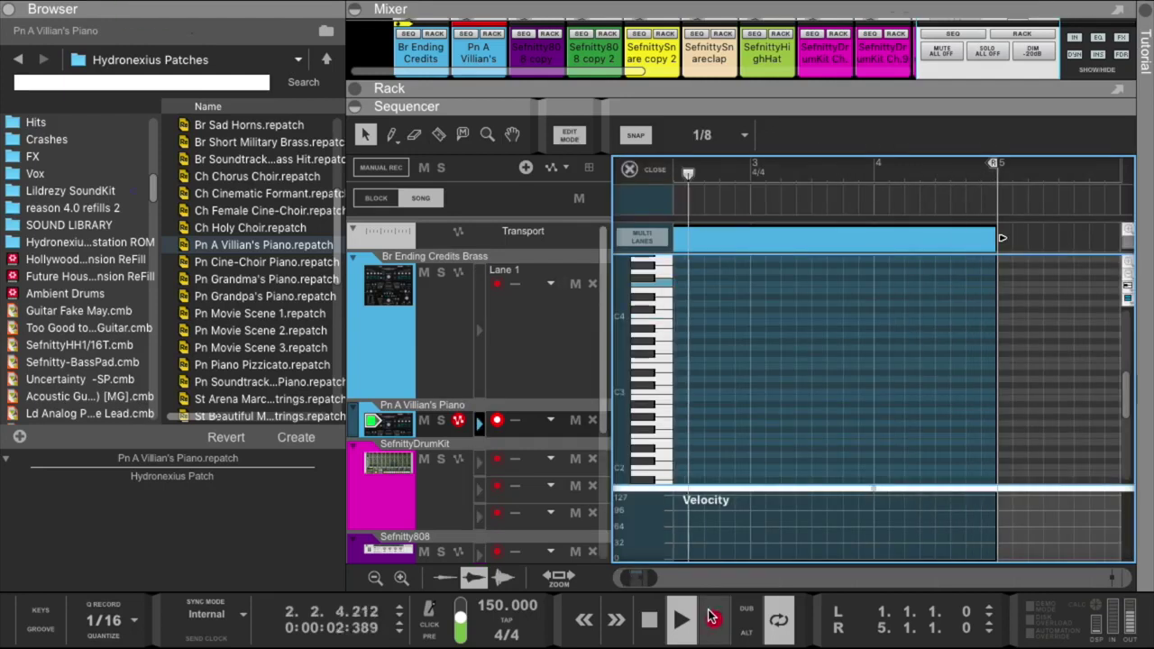
left_click(712, 616)
scroll(754, 402, "up", 5)
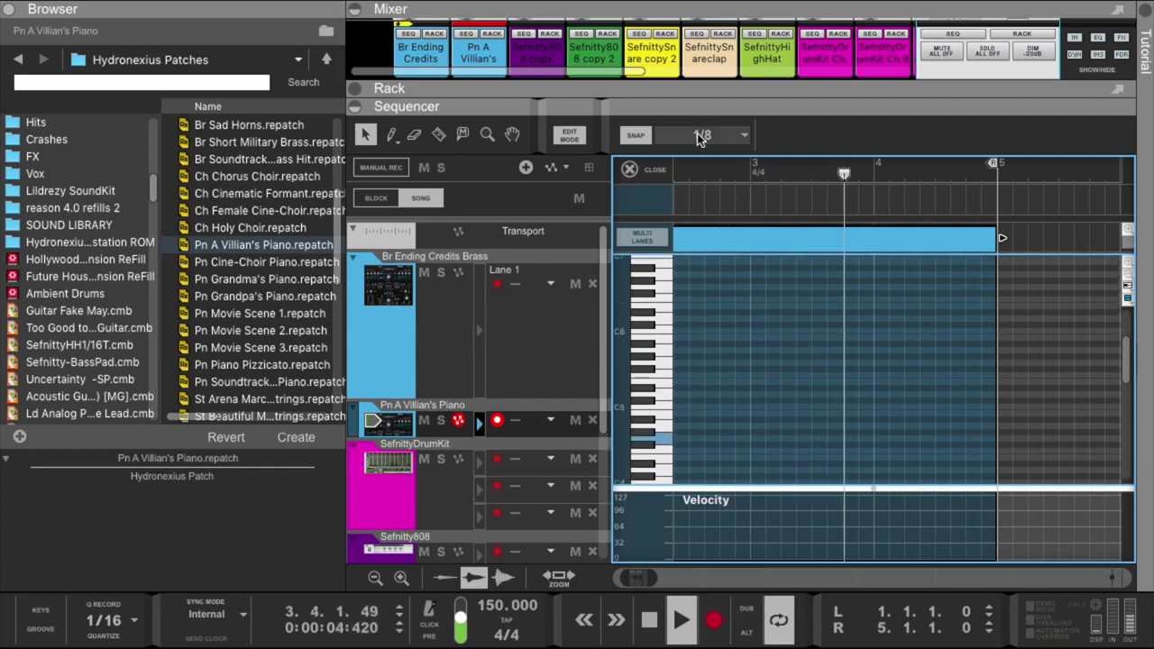
scroll(716, 325, "down", 2)
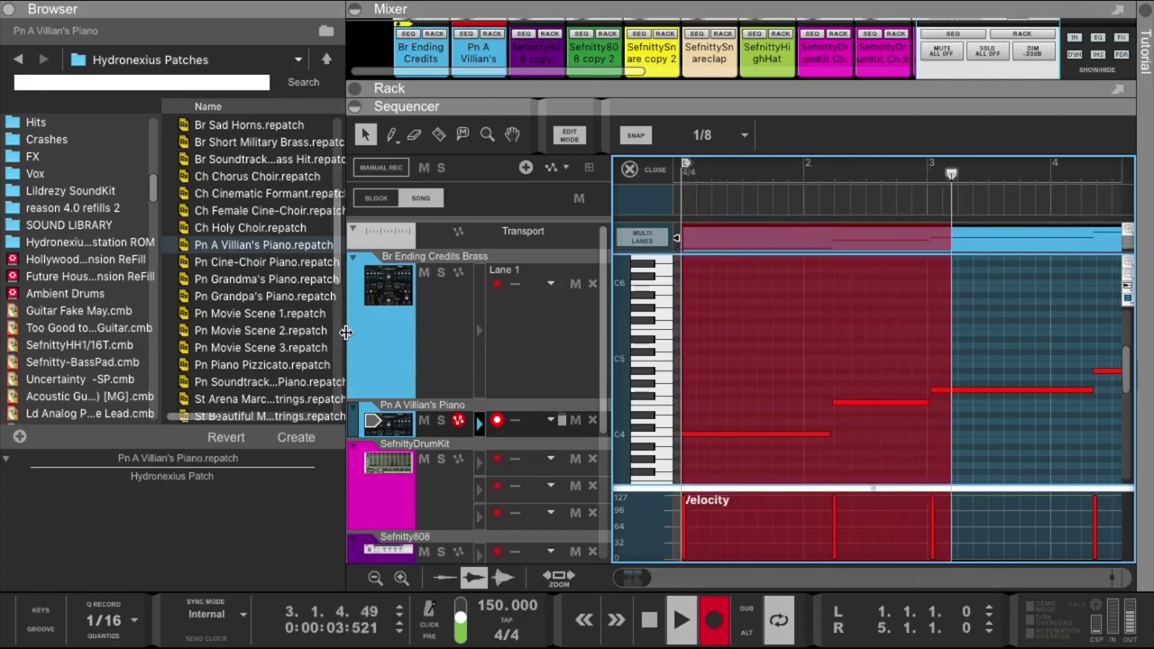
Quantize the recorded notes in the piano clip.
left_click_drag(344, 338, 158, 338)
right_click(634, 240)
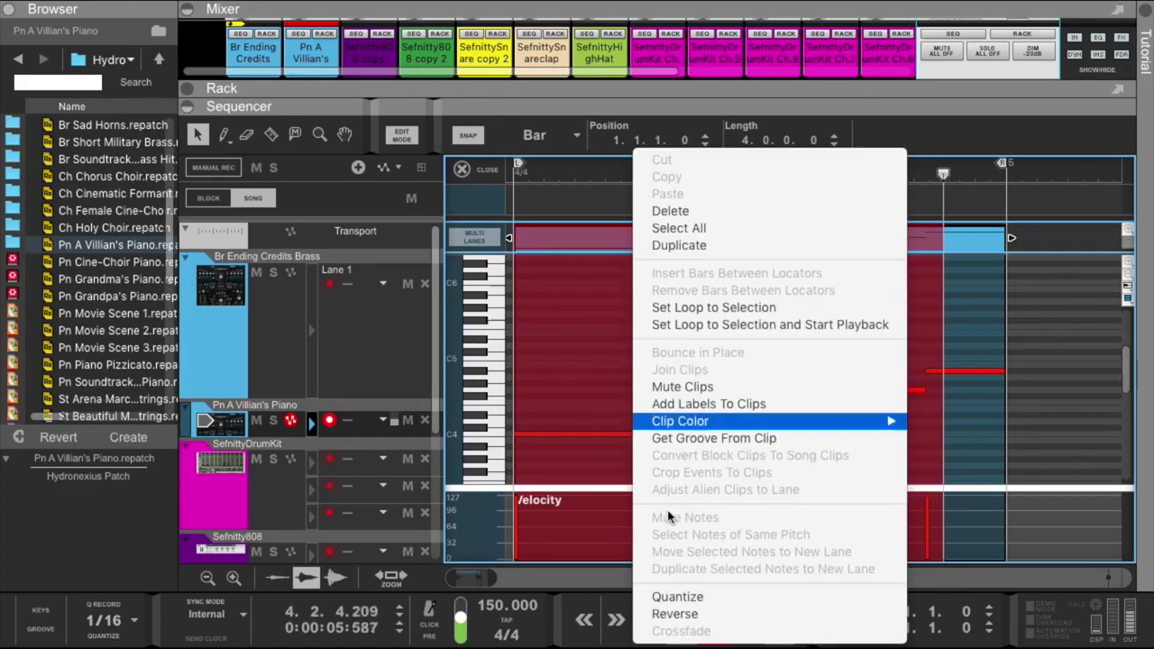
left_click(678, 597)
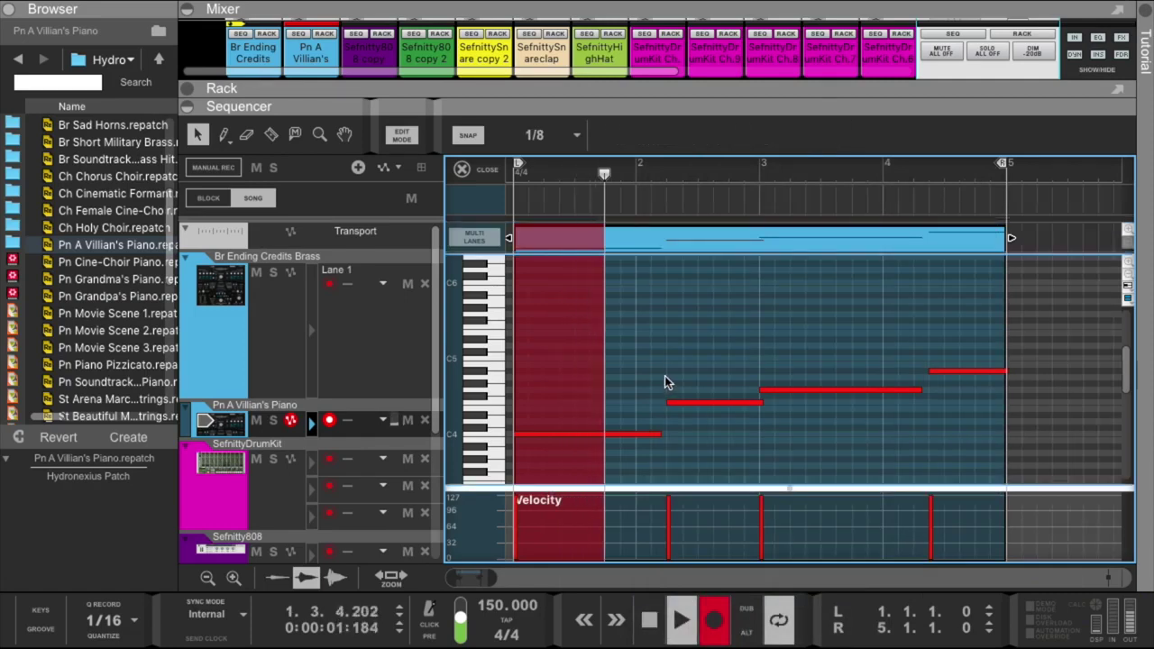
Resize the first three piano notes to meet the following note, with C4 at 1.1.0.0 and G4 at 1.1.2.0, and leave note editing.
left_click(761, 404)
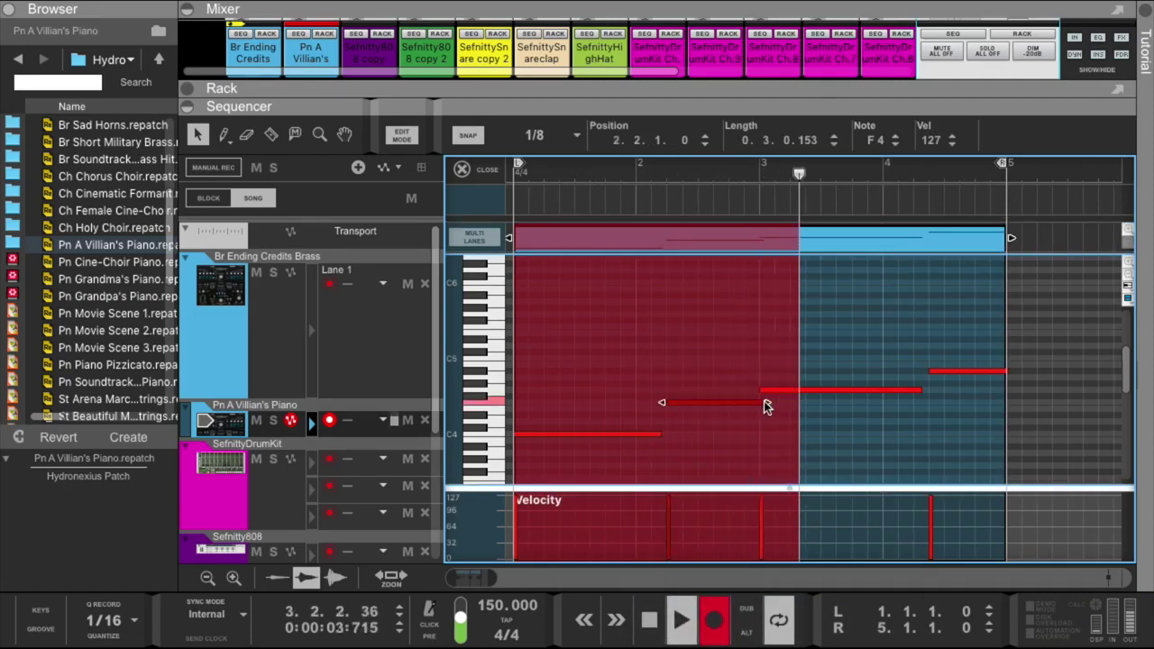
left_click(660, 436)
left_click_drag(660, 436, 665, 436)
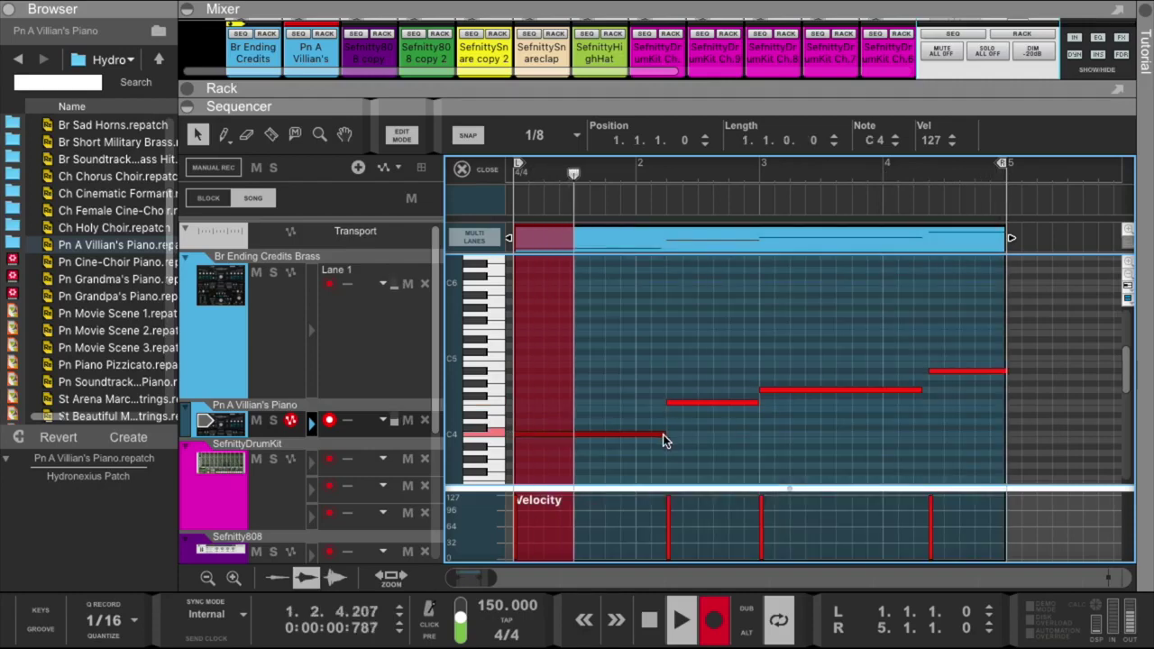
left_click(880, 391)
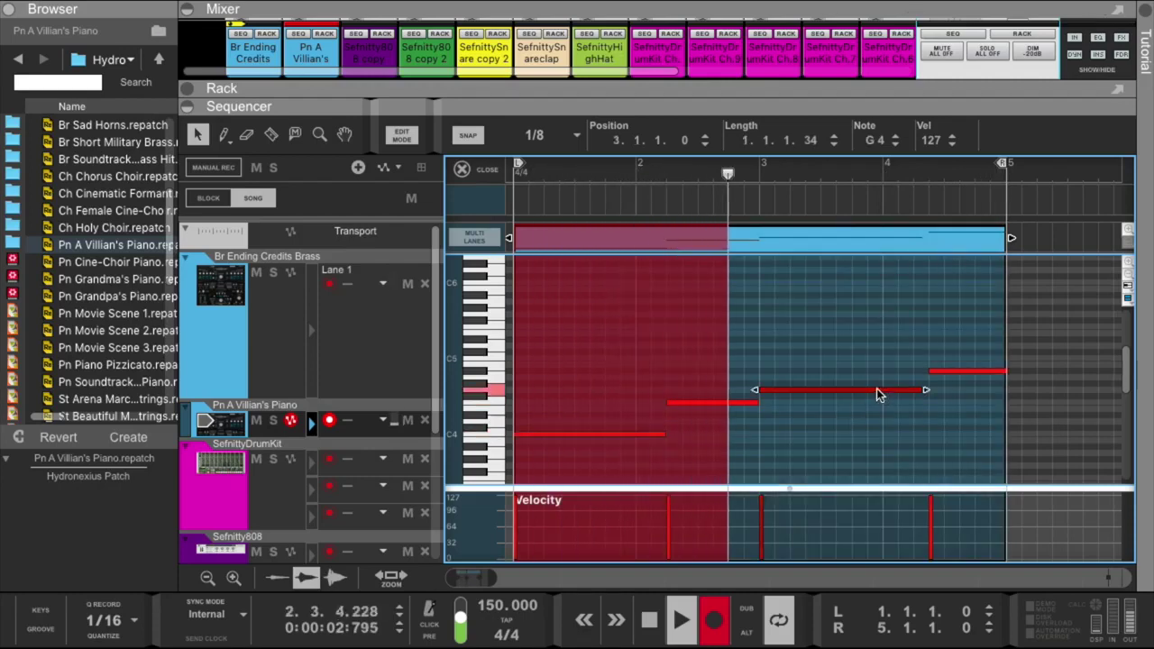
left_click_drag(926, 388, 932, 388)
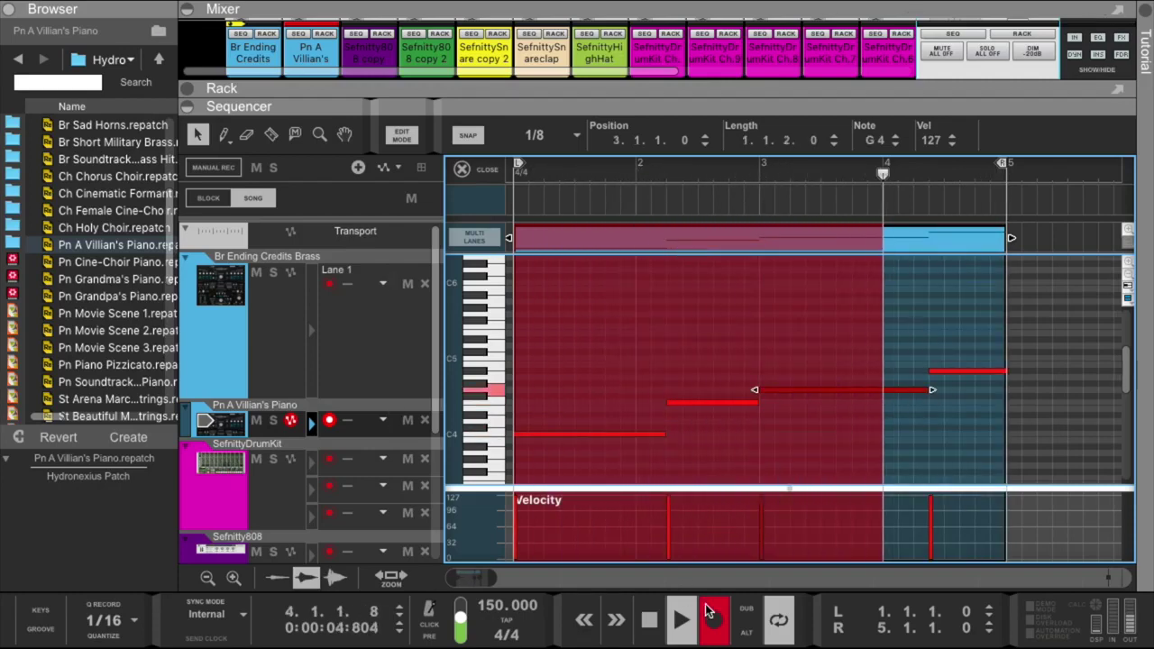
left_click(711, 603)
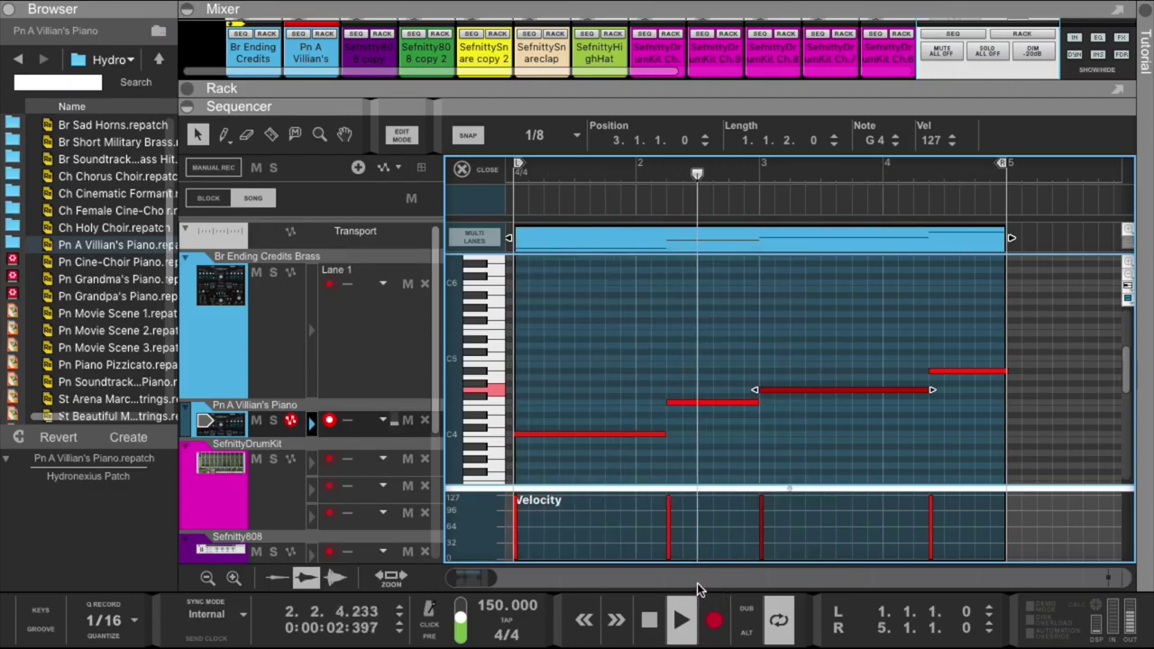
left_click(463, 169)
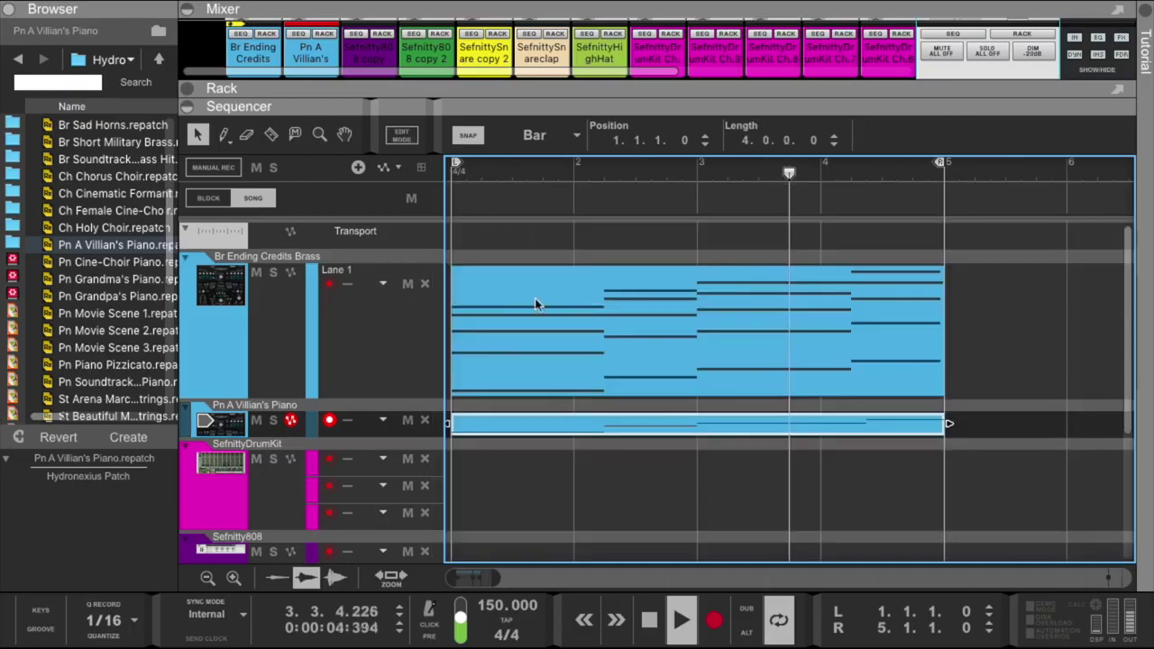
Duplicate the Pn A Villian's Piano track together with its device and select the new track.
left_click(259, 358)
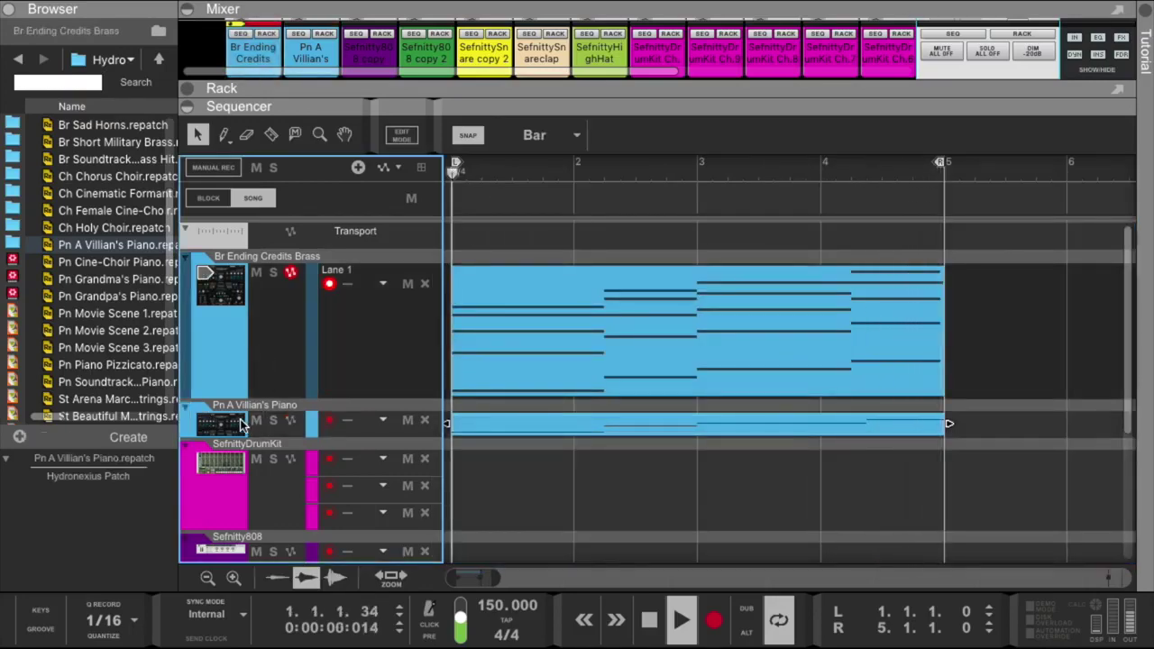
right_click(229, 419)
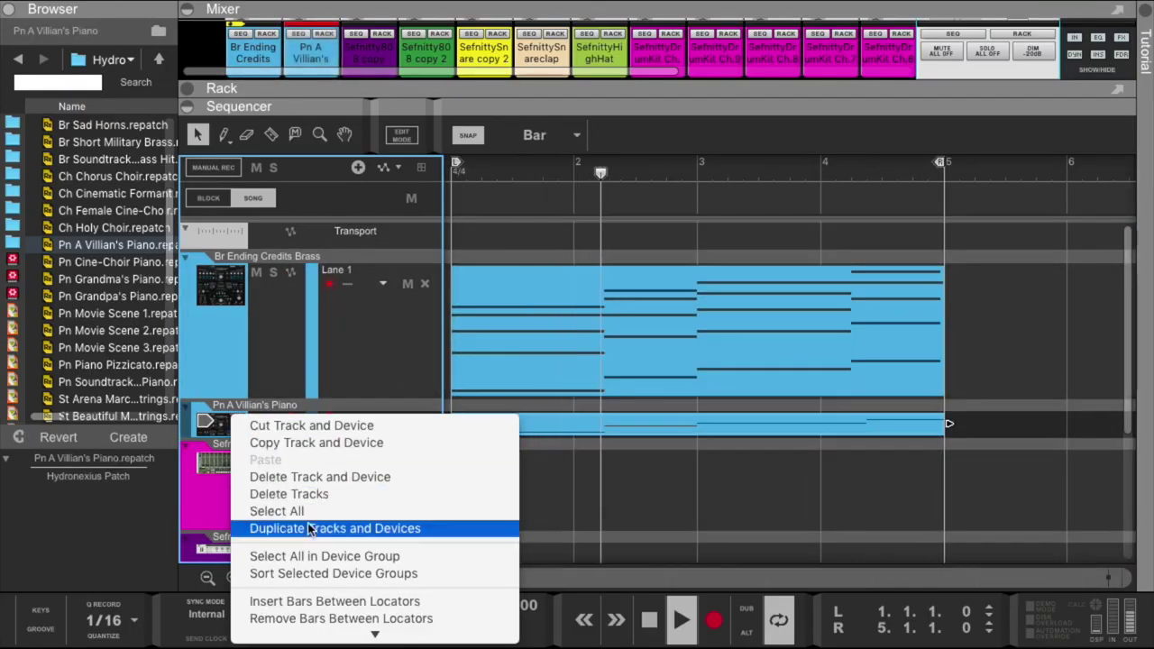
left_click(309, 529)
left_click(482, 463)
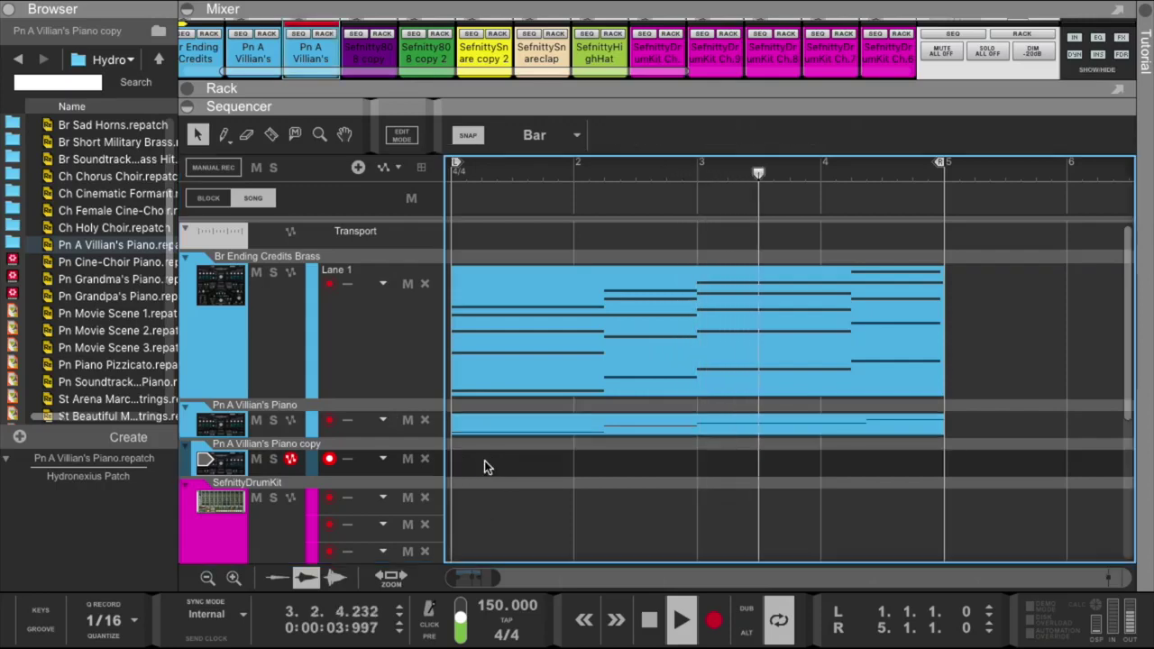
left_click(213, 451)
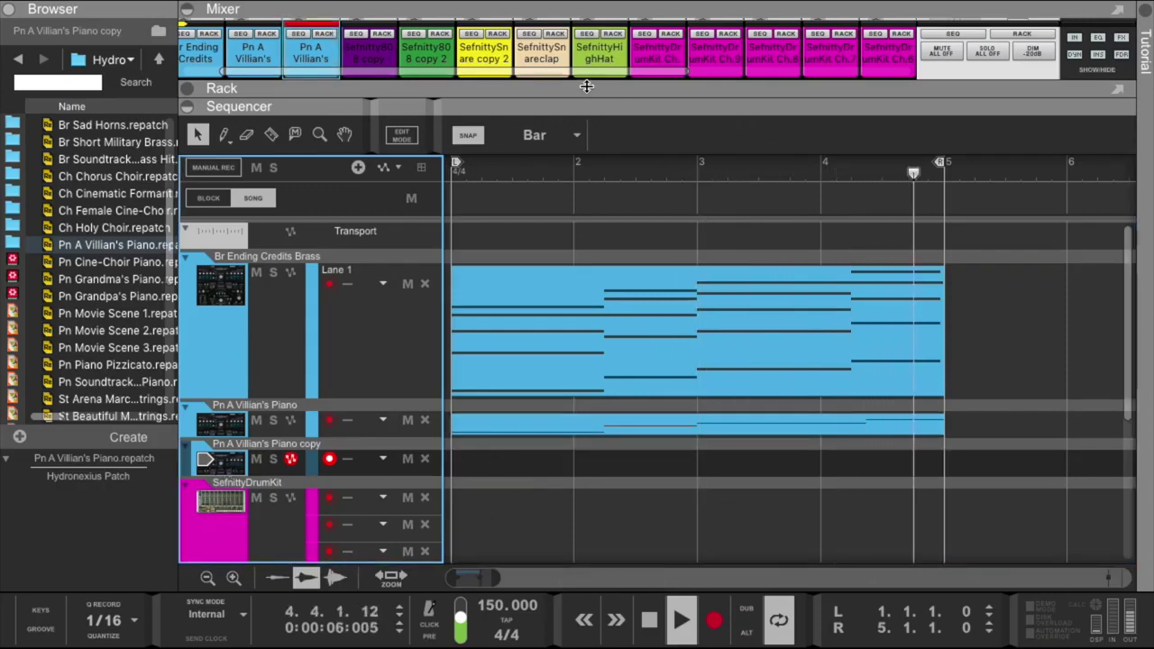
Enlarge the mixer to show the channel faders and select the original Pn A Villian's Piano channel.
left_click_drag(585, 85, 597, 296)
scroll(387, 173, "down", 5)
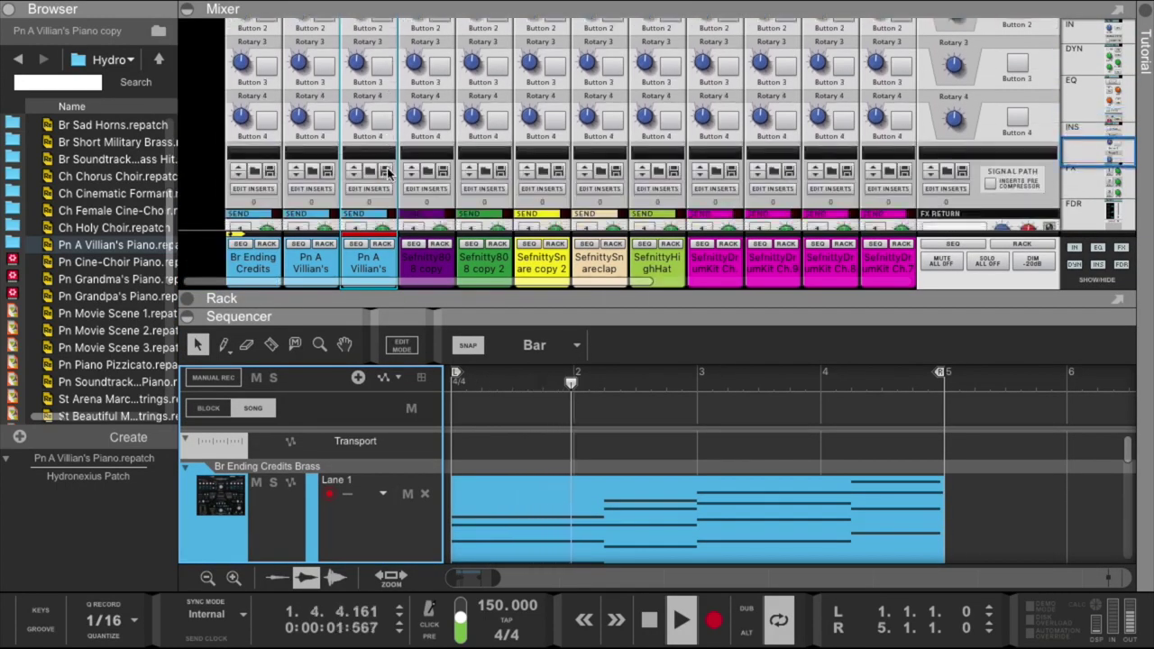
scroll(388, 173, "down", 5)
left_click(324, 167)
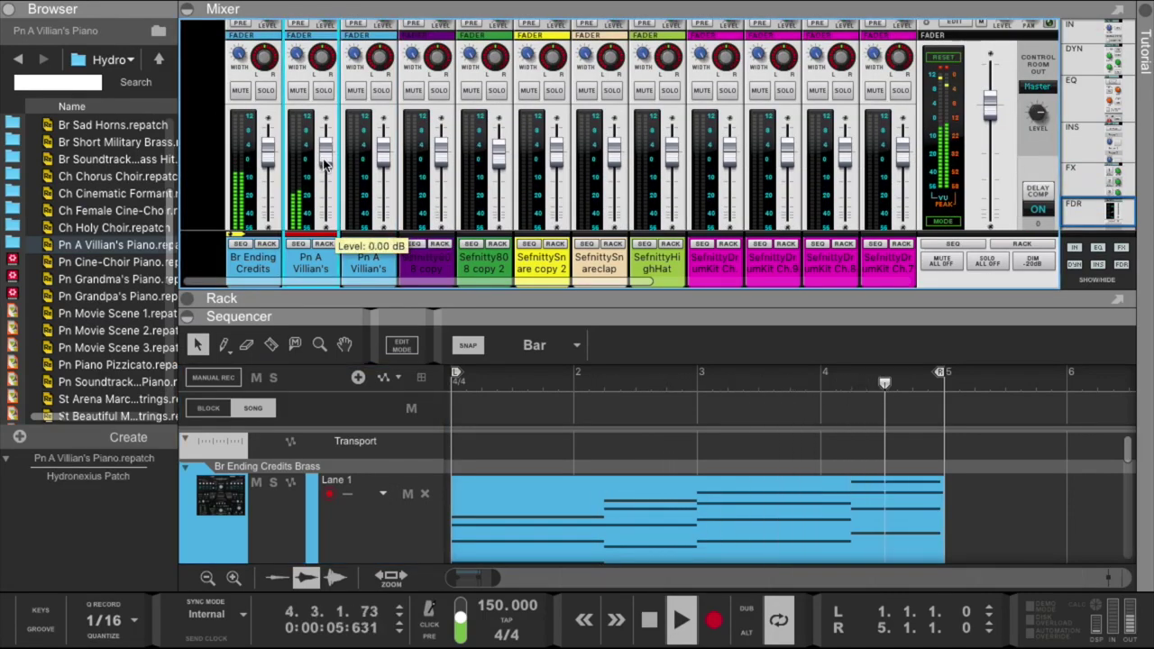
Try to load the Pn Grandma's Piano patch into the duplicated piano device.
left_click_drag(478, 289, 608, 421)
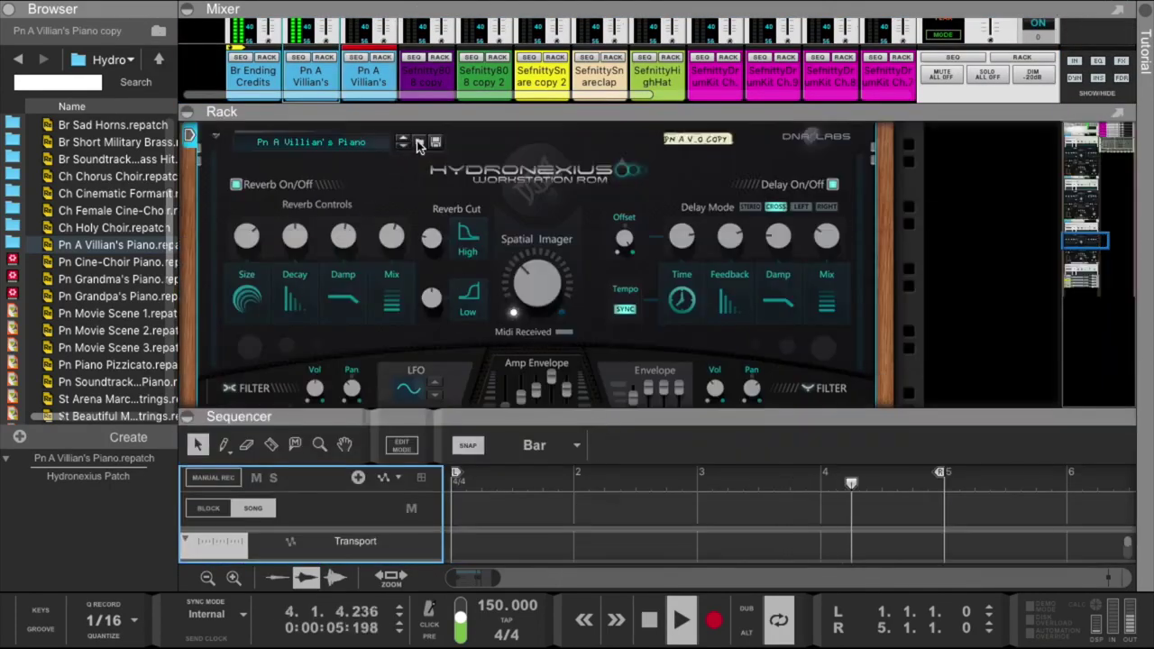
left_click(419, 144)
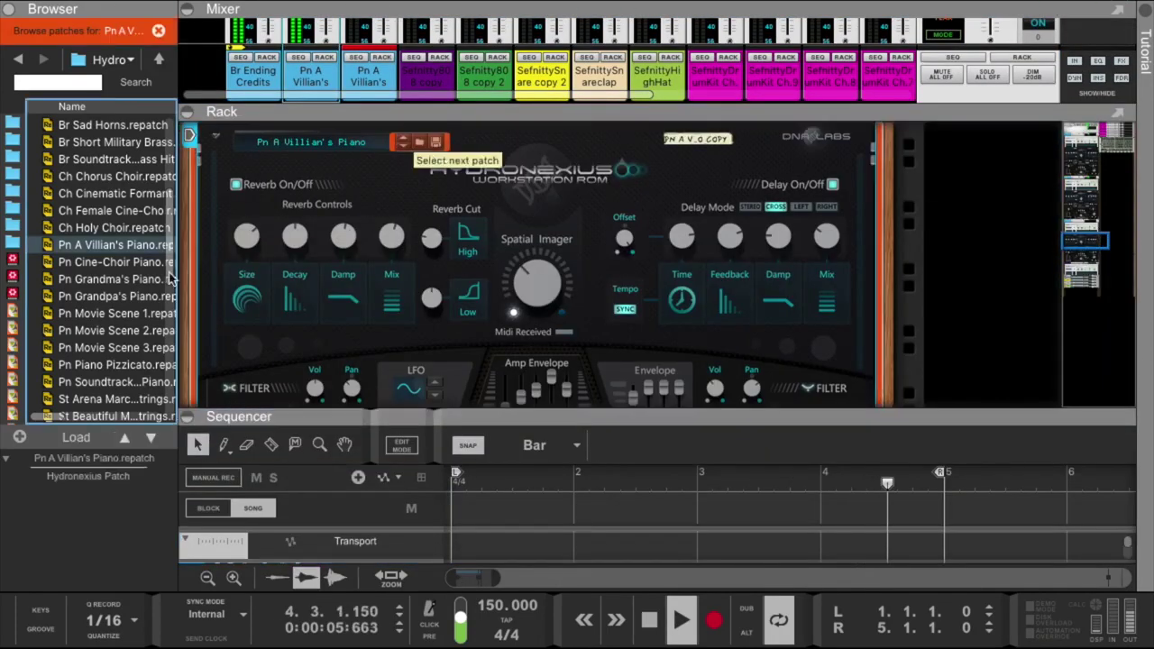
left_click(114, 280)
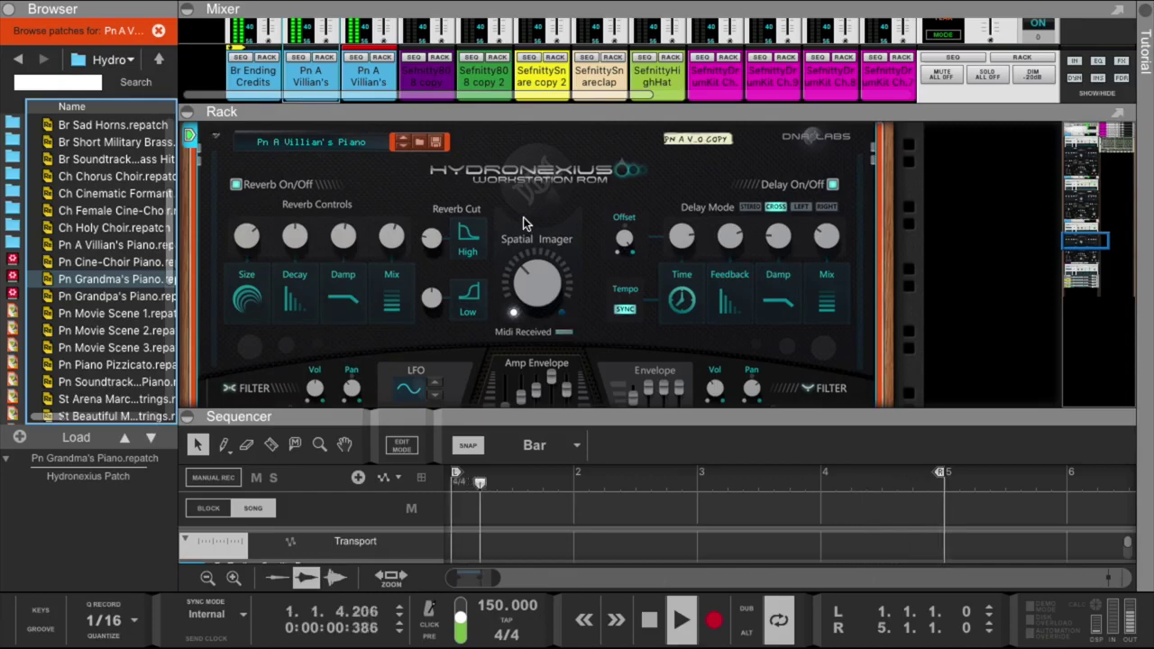
Lower the level faders of the brass channel and the original piano channel slightly, and return to the full sequencer view.
left_click_drag(389, 108, 389, 307)
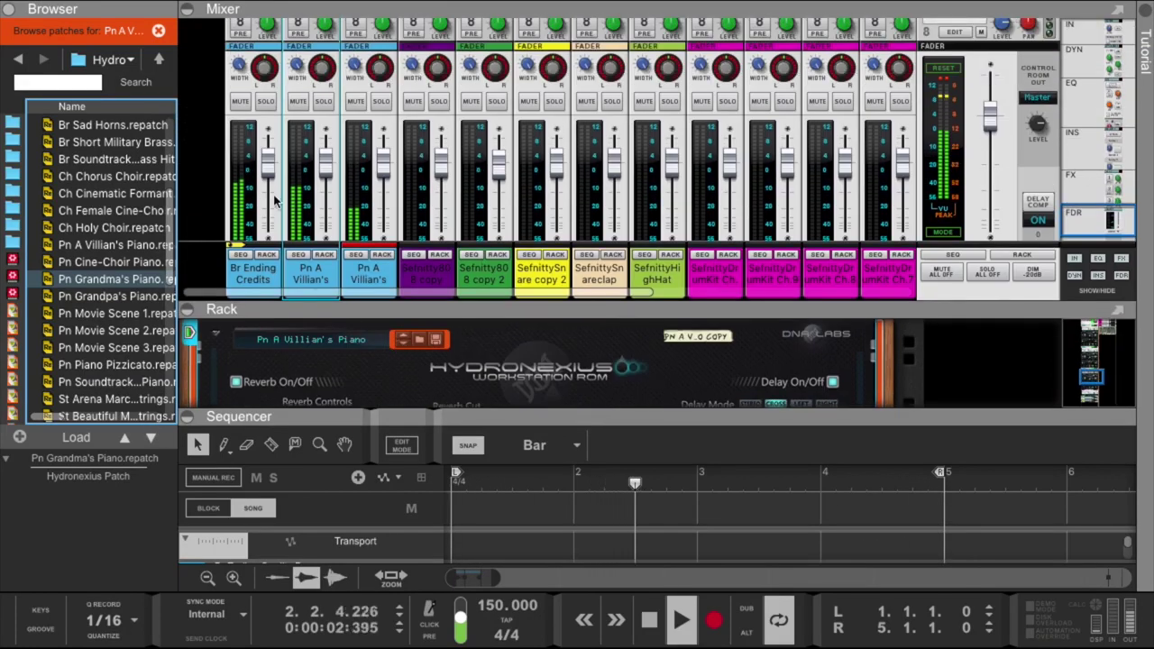
left_click_drag(275, 185, 275, 193)
left_click_drag(325, 165, 267, 173)
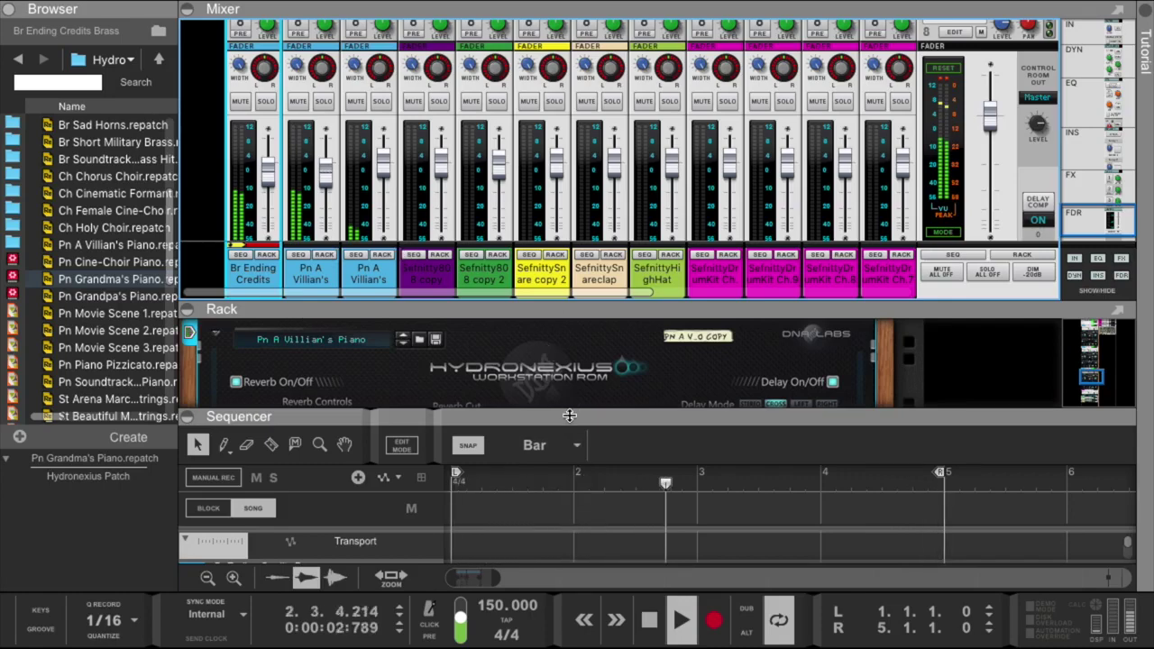
left_click_drag(569, 416, 404, 45)
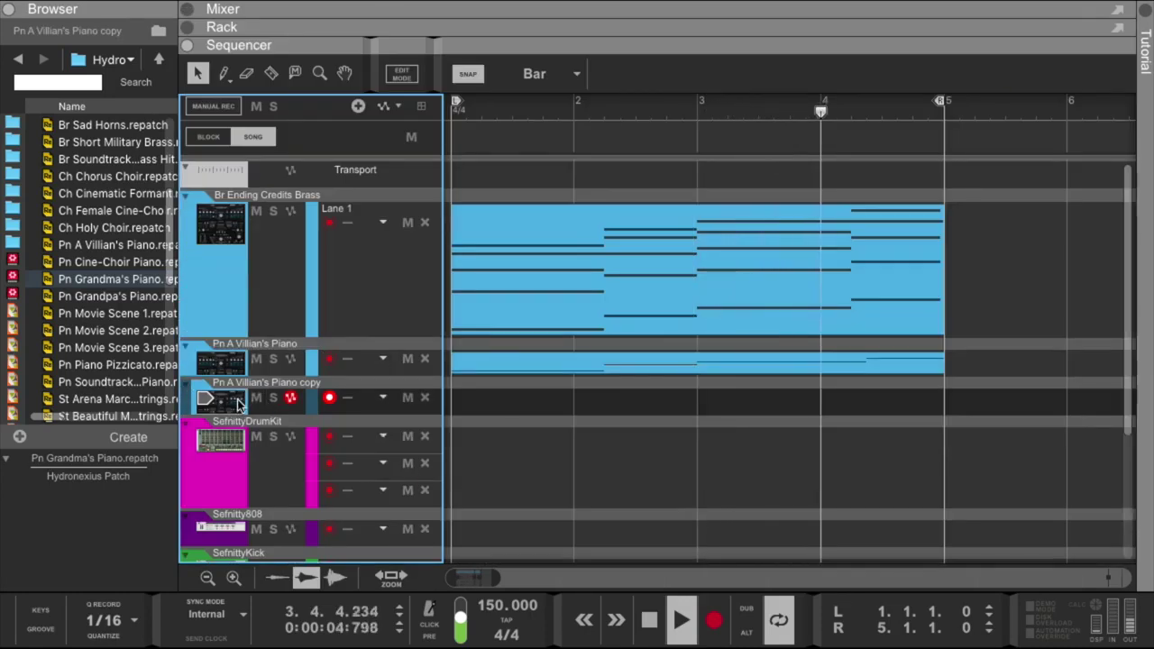
Restart playback from bar 1 and load the Pn Grandma's Piano patch into the duplicated piano device.
double_click(649, 620)
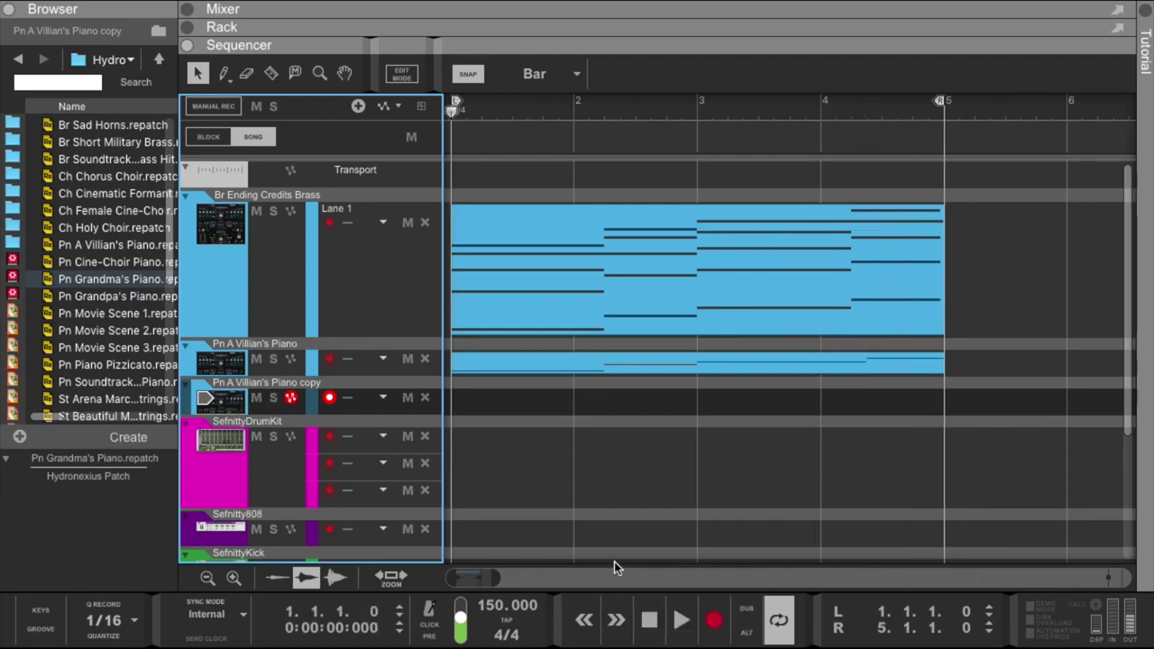
left_click(681, 620)
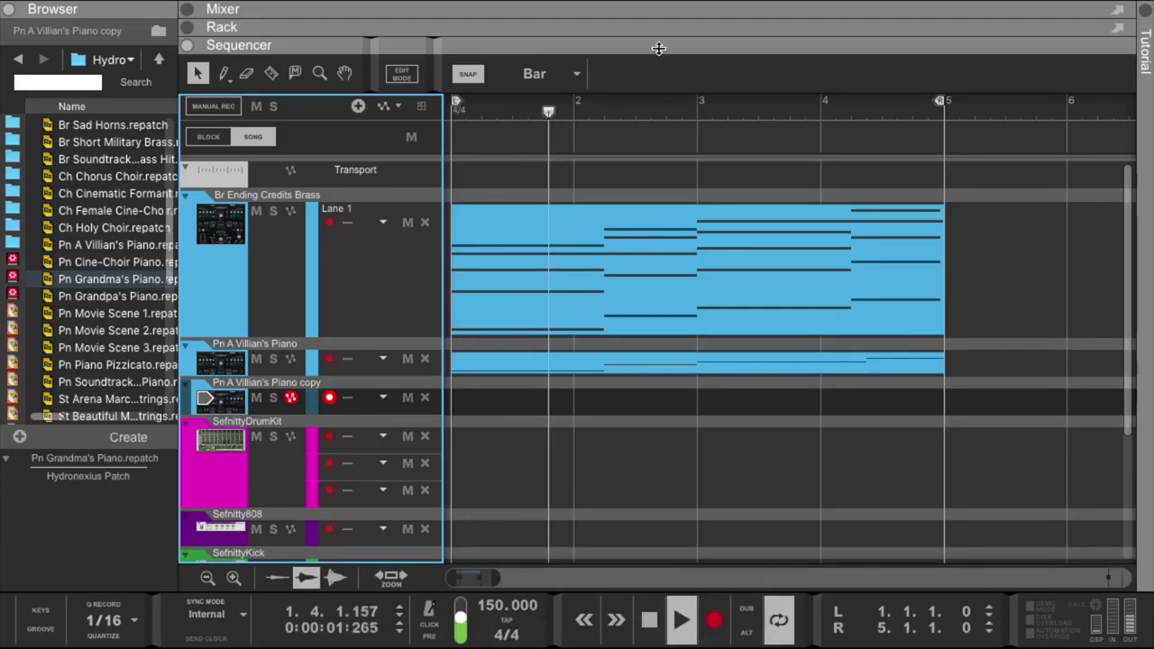
left_click_drag(658, 48, 634, 280)
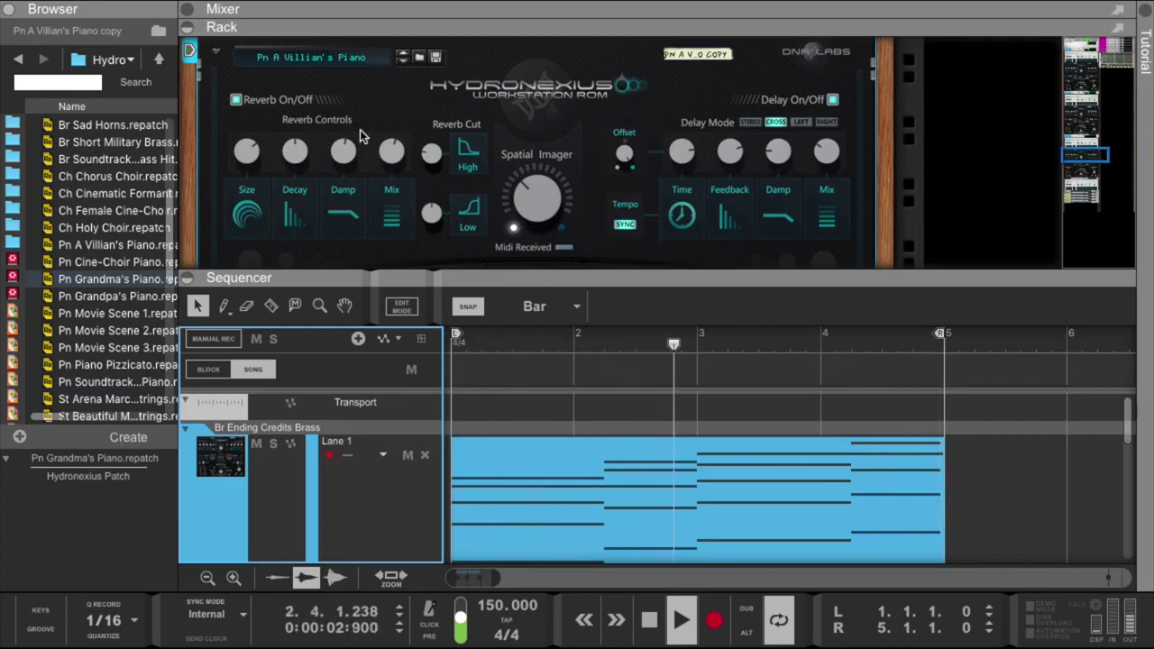
left_click(418, 59)
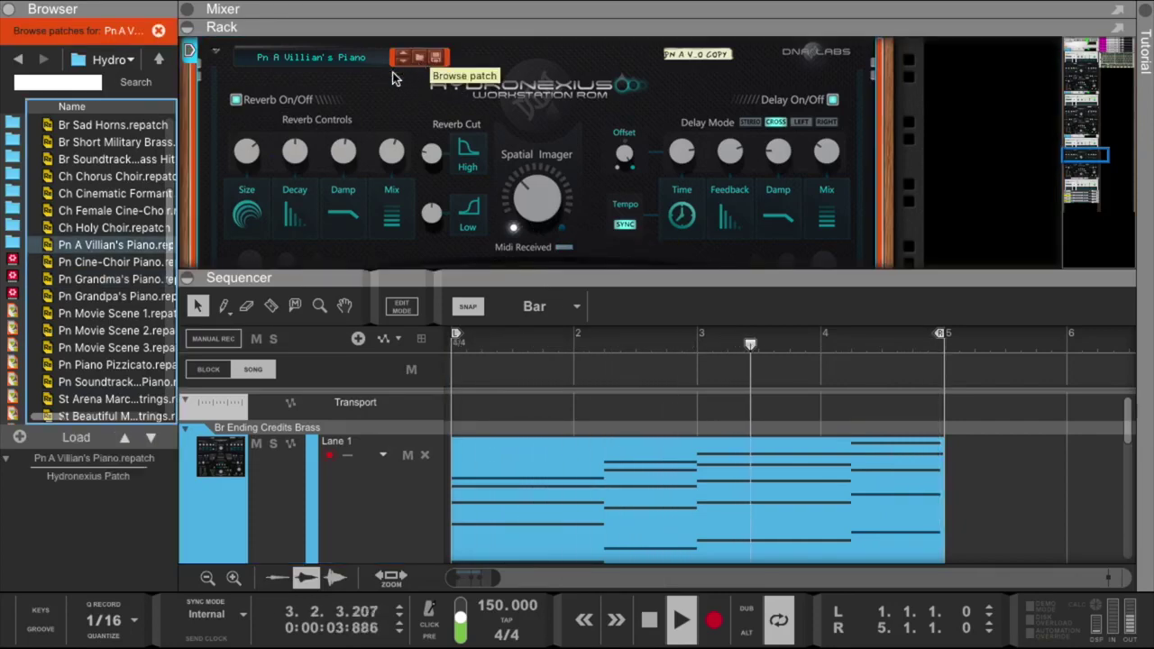
left_click(149, 438)
left_click(150, 437)
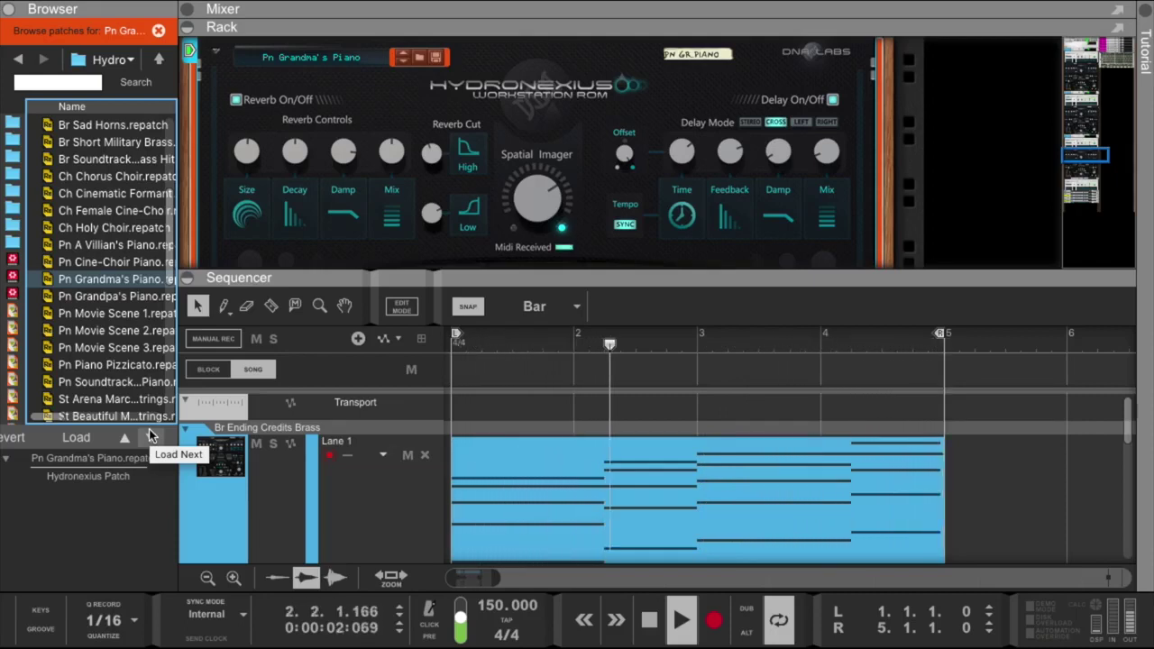
double_click(360, 278)
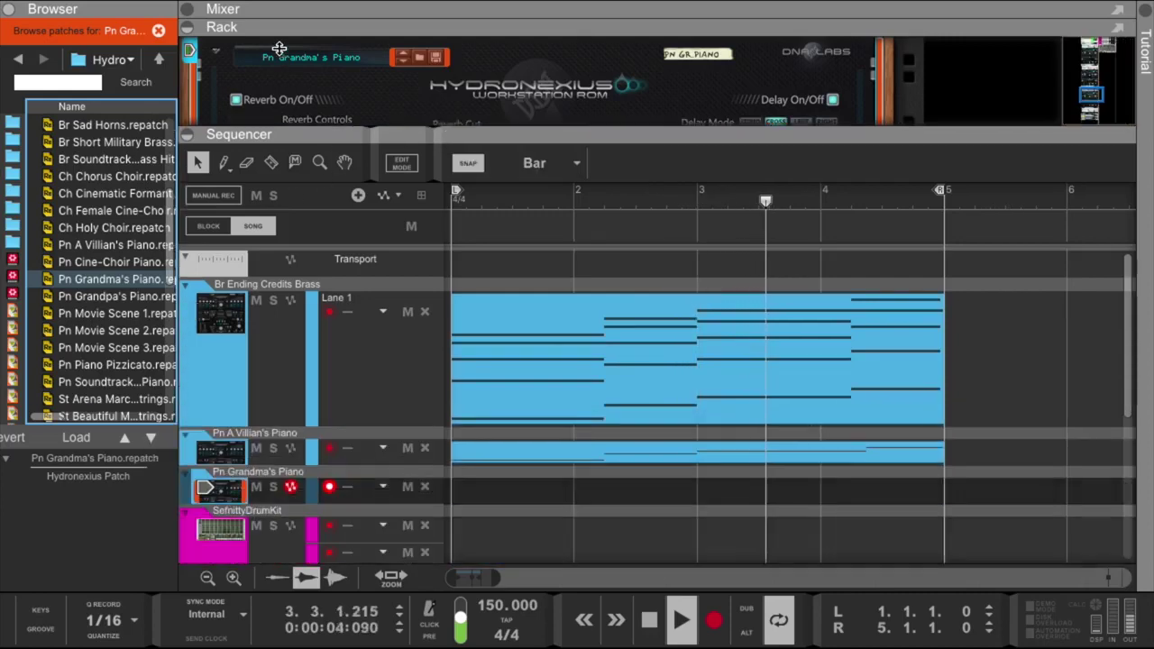
Start a recording pass on the Pn Grandma's Piano track, open its clip for note editing and stop recording.
left_click(712, 621)
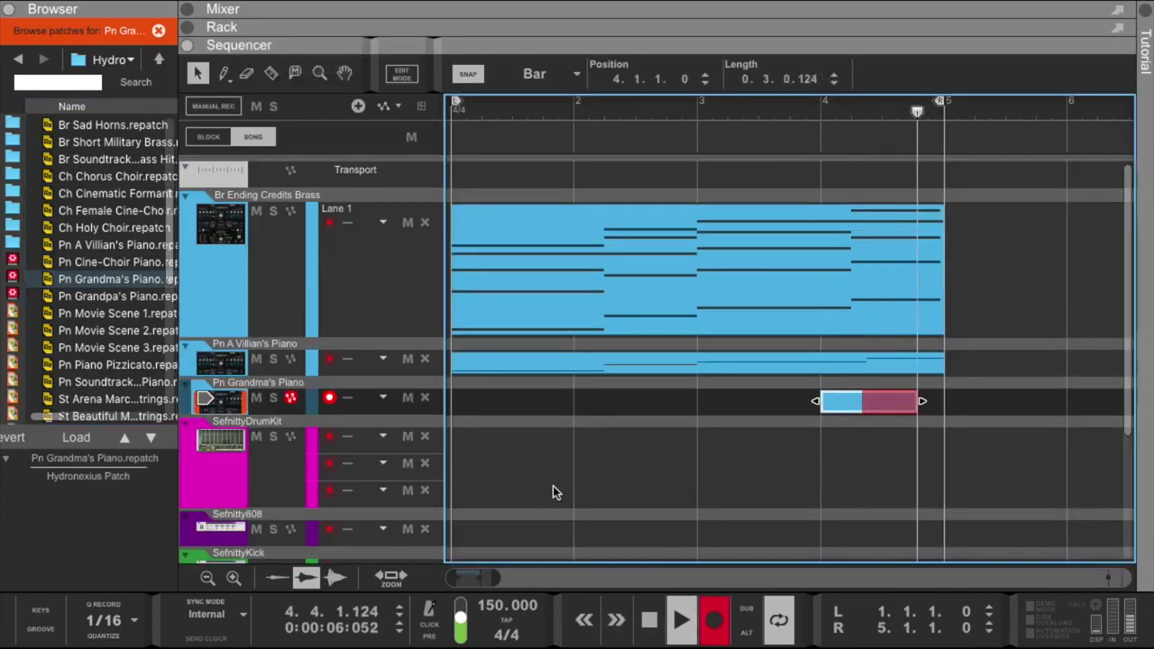
double_click(475, 410)
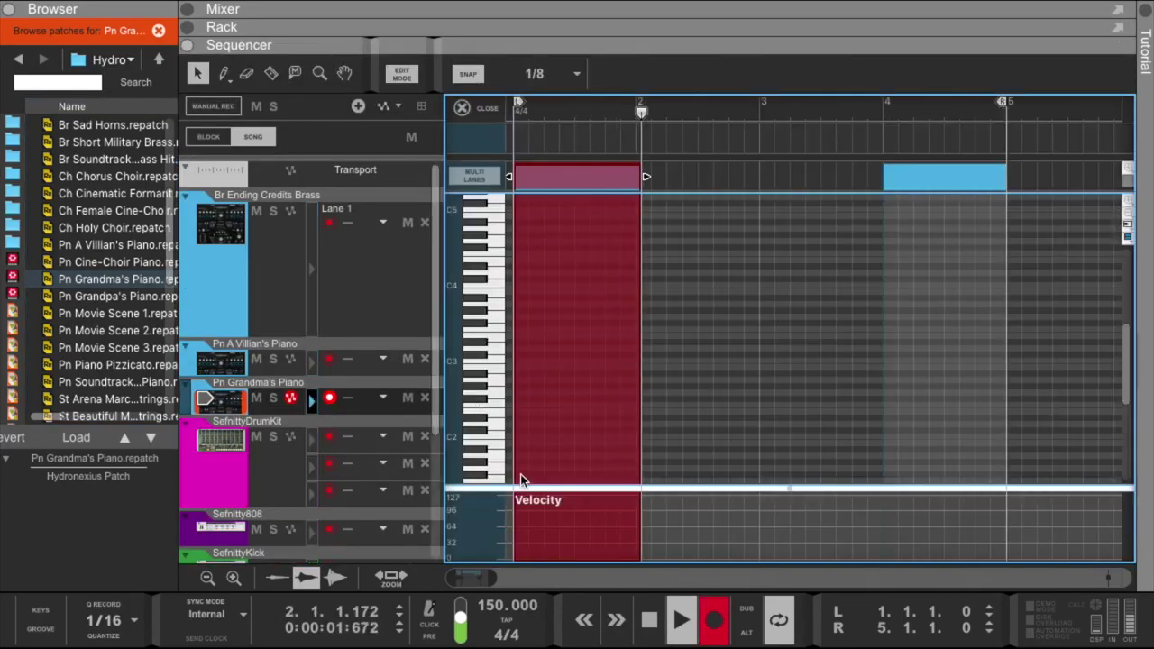
left_click(713, 622)
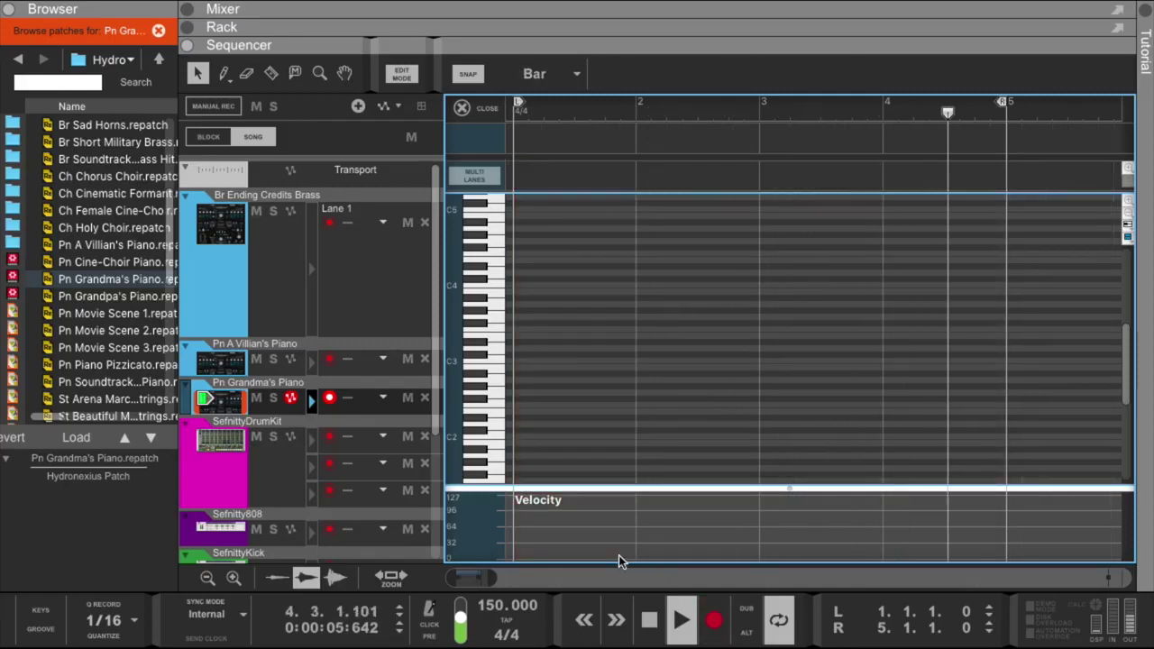
Record a sparse seven-note melody starting on C6 over four bars of the Pn Grandma's Piano track with the metronome click on.
scroll(492, 282, "up", 5)
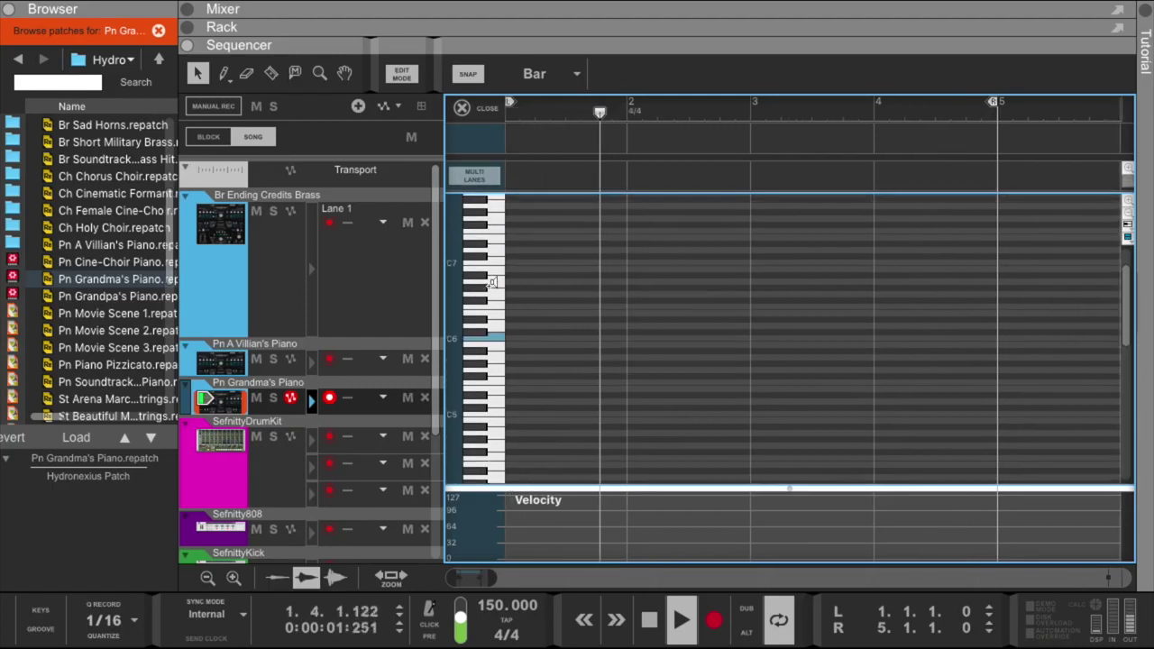
mouse_move(414, 640)
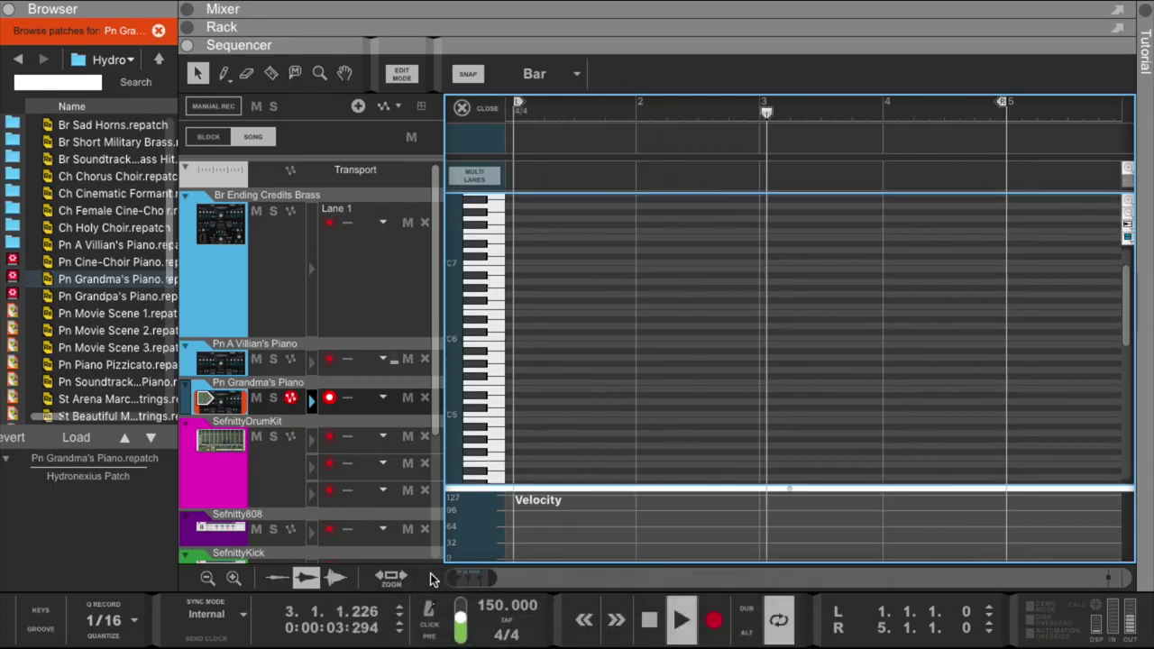
left_click(712, 620)
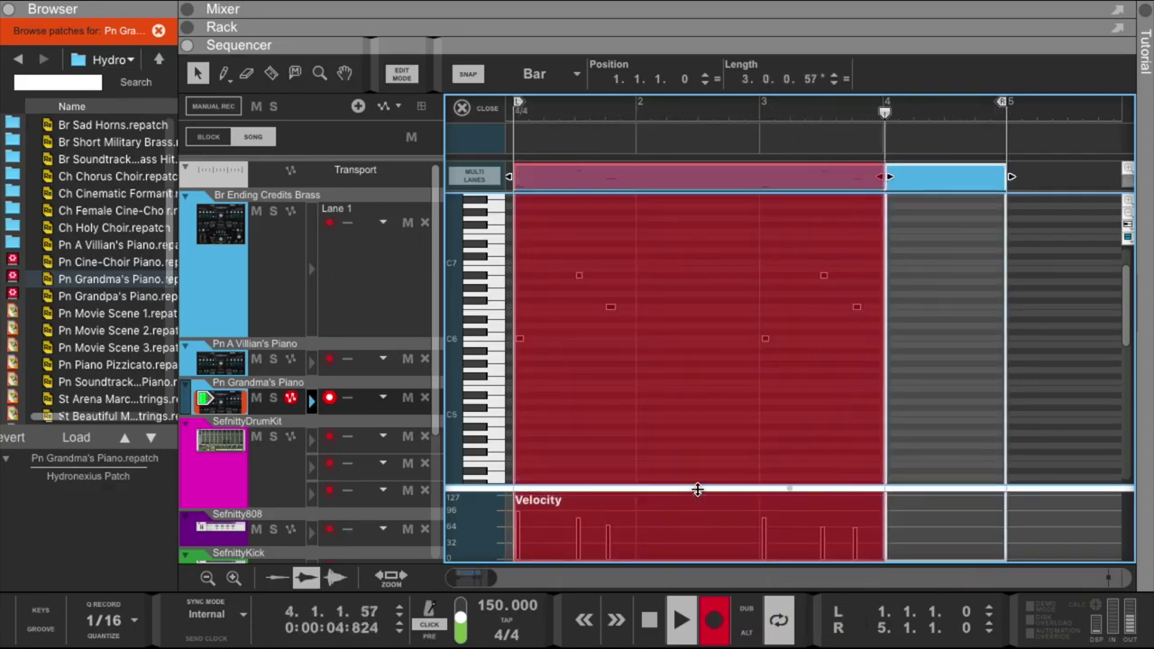
left_click(610, 306)
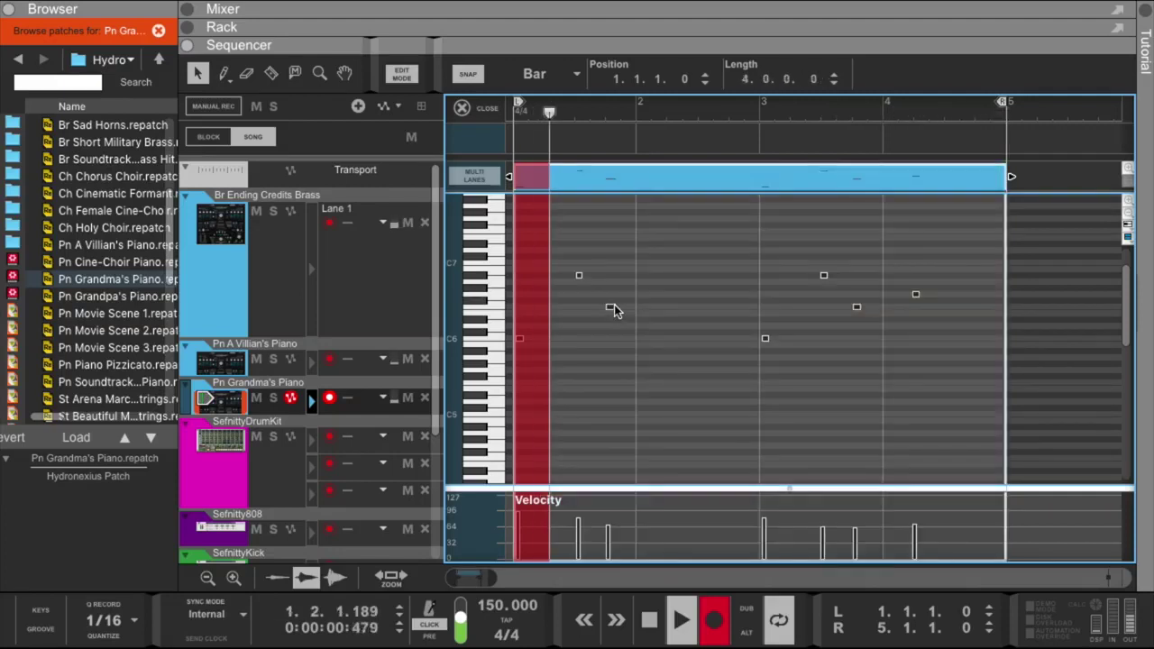
left_click(713, 622)
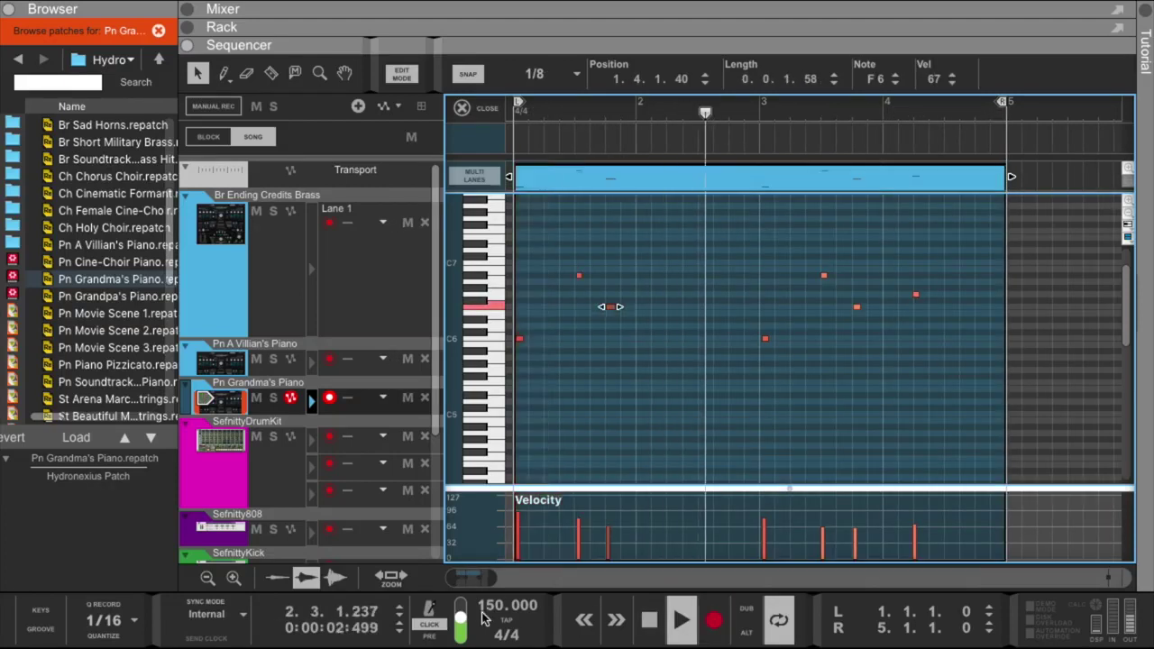
Quantize the recorded notes in the Pn Grandma's Piano clip.
right_click(629, 180)
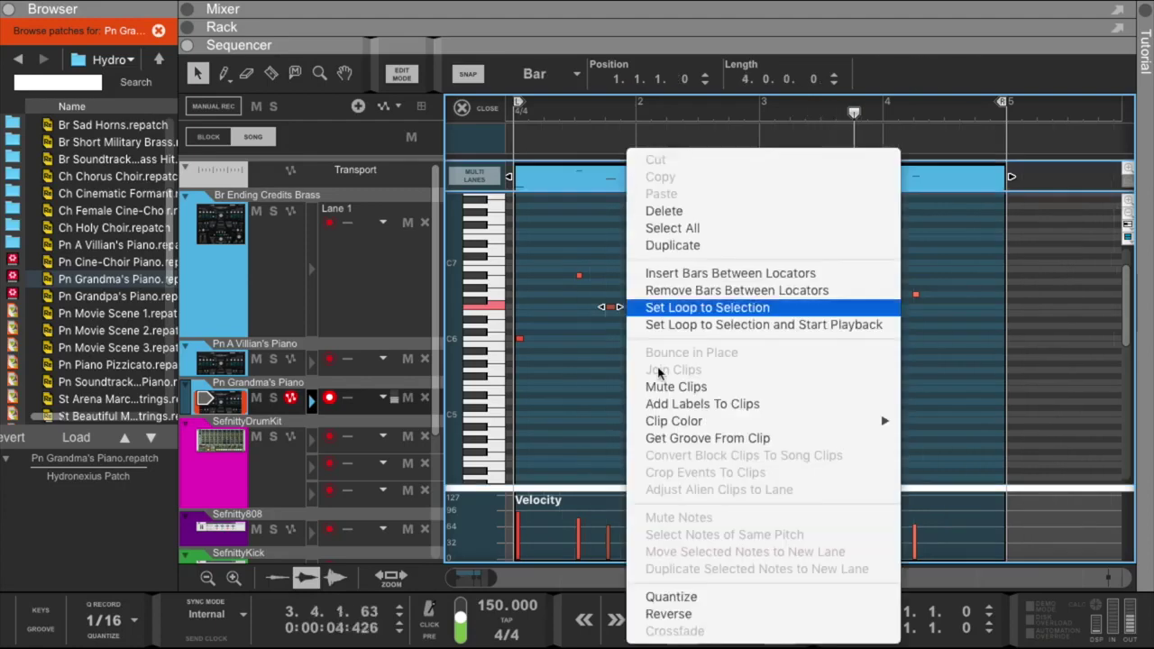
left_click(665, 597)
left_click(673, 427)
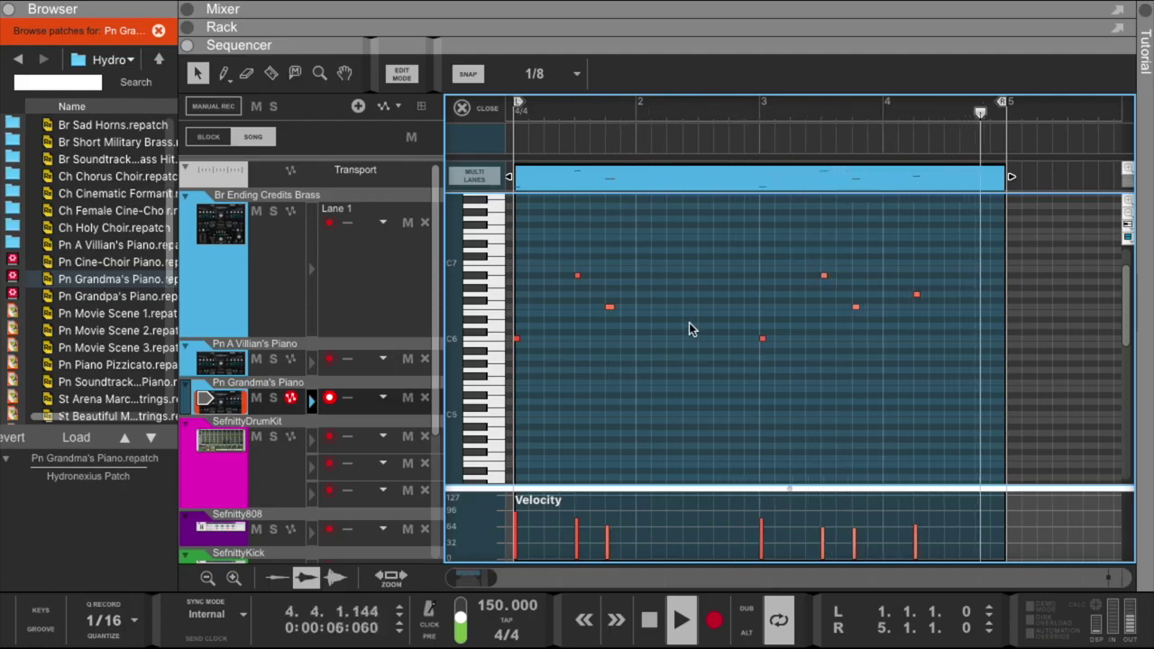
left_click(612, 187)
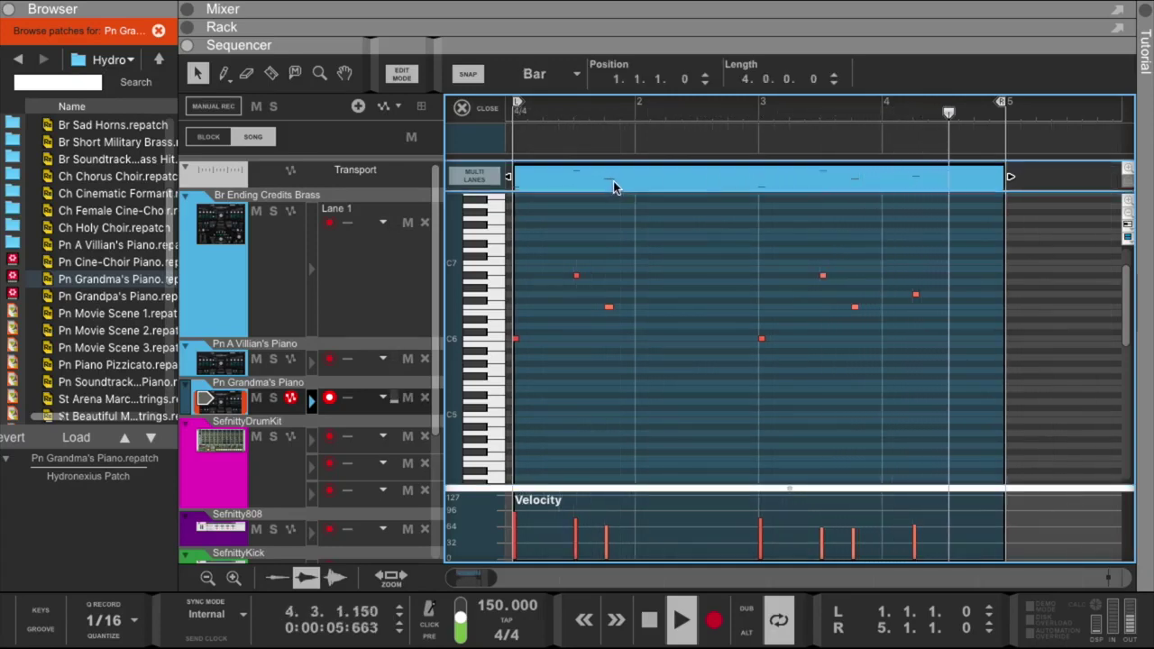
Replace the Pn Grandma's Piano clip with a re-recorded nine-note take over the four-bar loop and quantize it.
key("Delete")
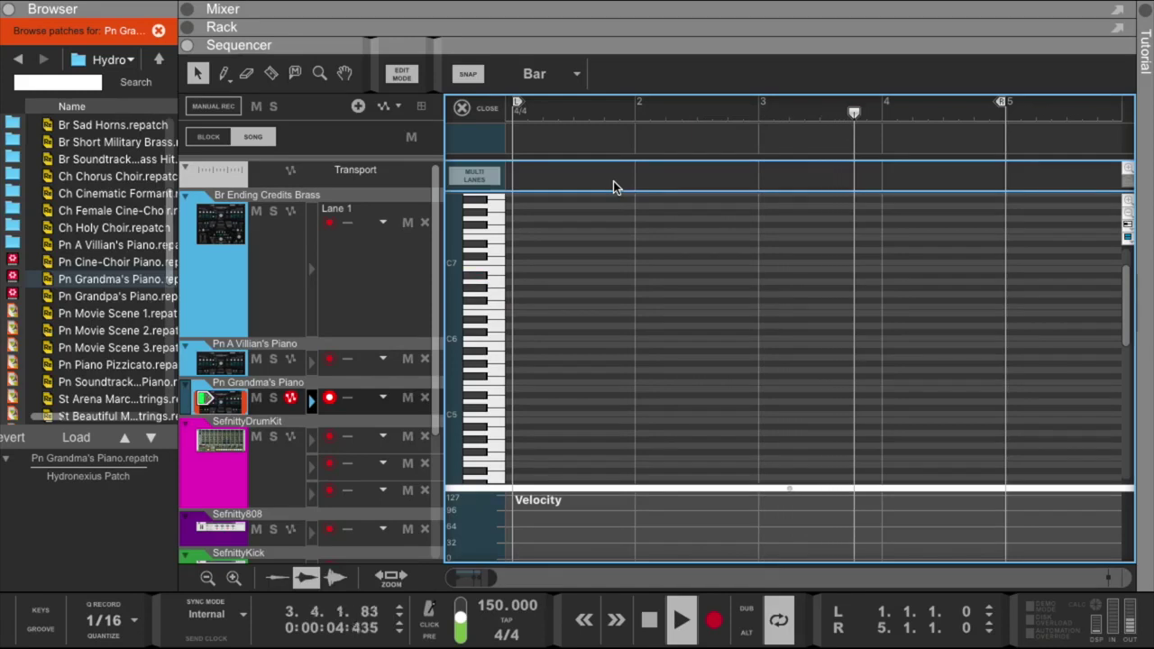
left_click(712, 624)
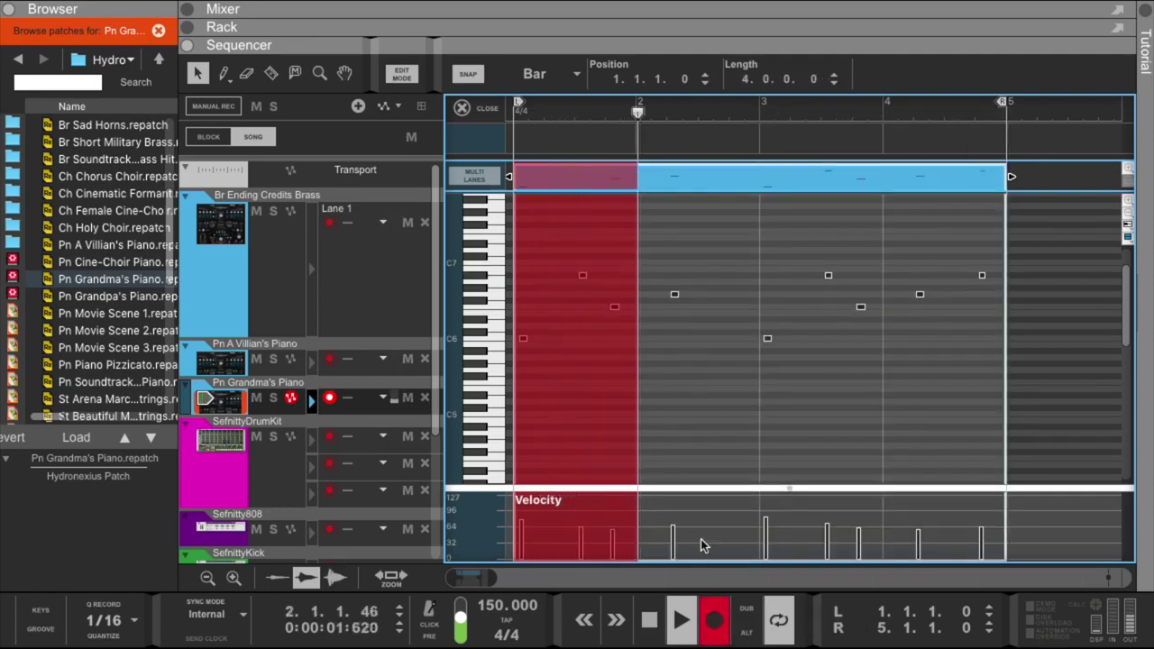
key("super+Return")
right_click(642, 175)
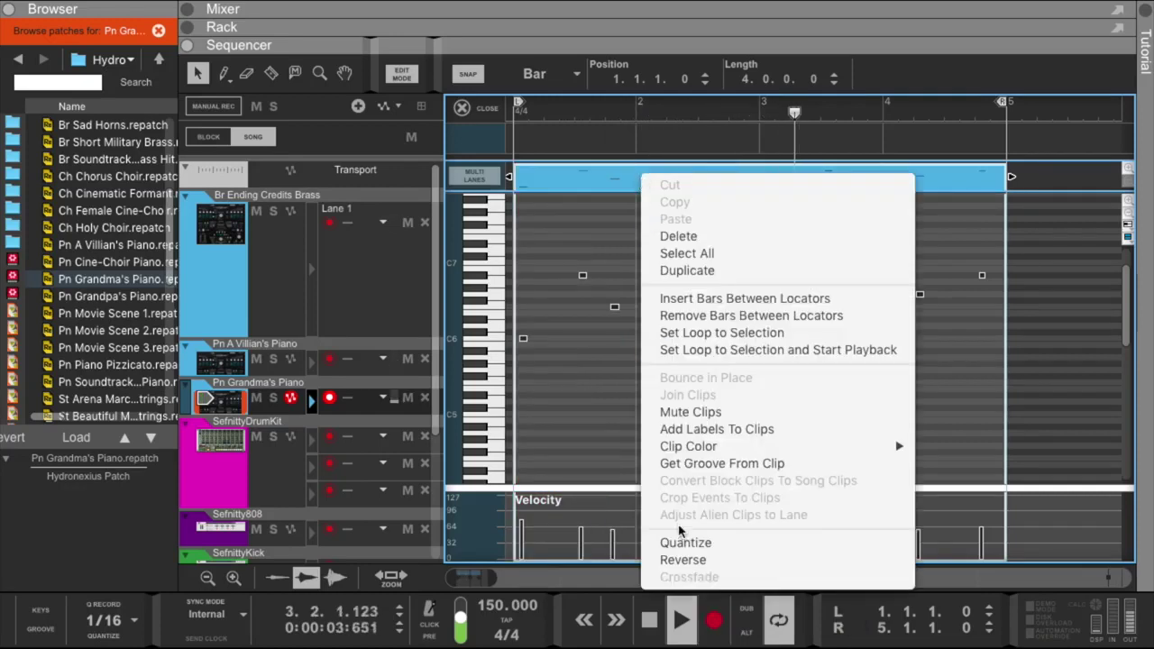
left_click(683, 542)
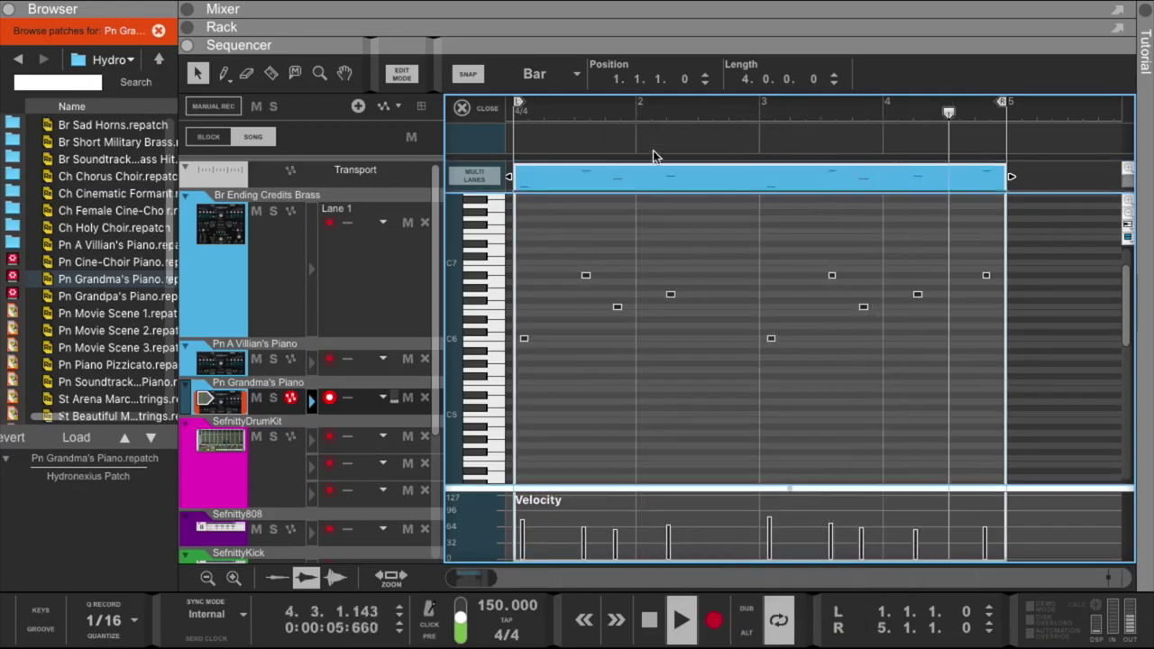
Delete the current Pn Grandma's Piano take and record a new nine-note melody starting on C6 over four bars.
double_click(653, 180)
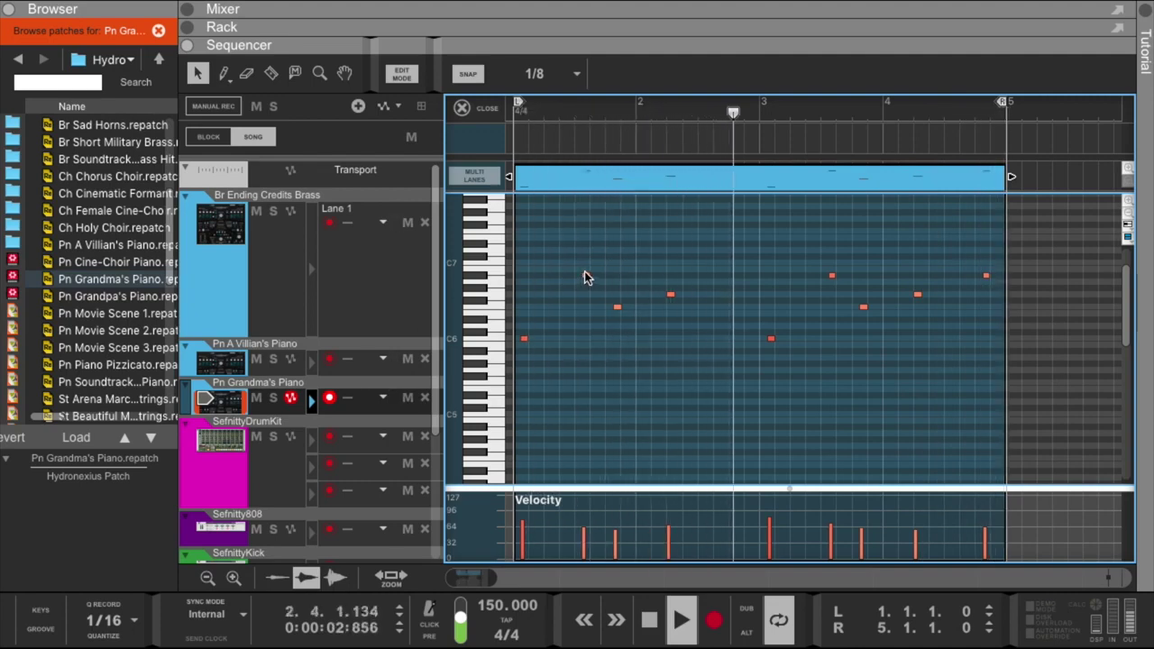
left_click(597, 183)
key("Delete")
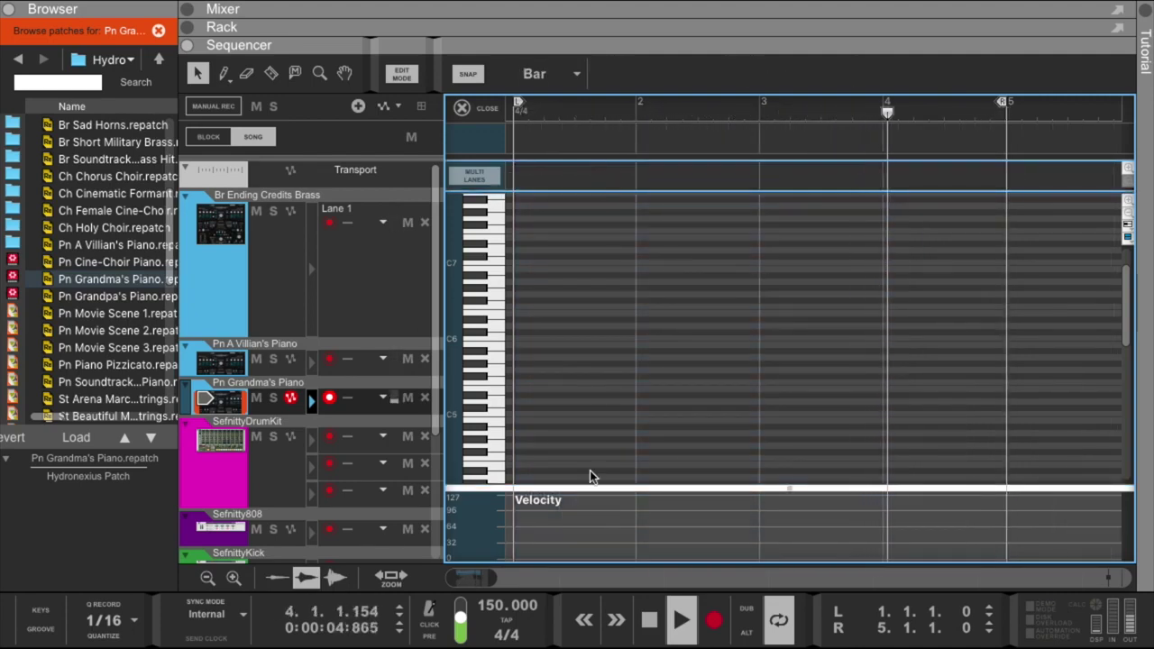
left_click(714, 620)
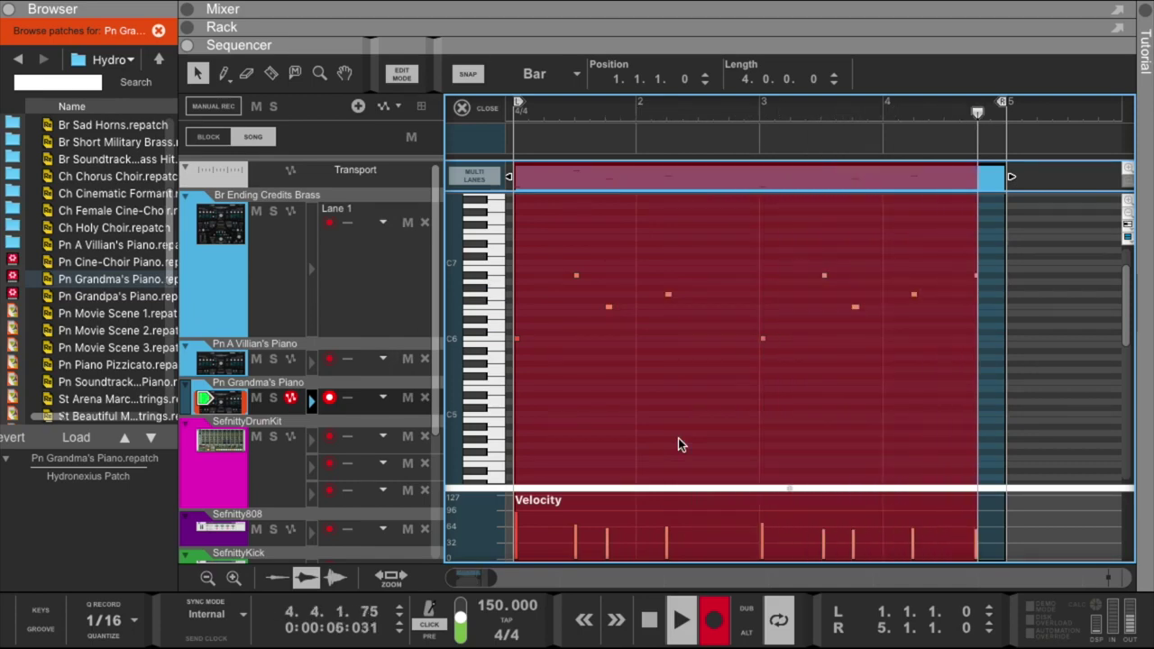
Quantize the newly recorded notes in the Pn Grandma's Piano clip.
right_click(677, 177)
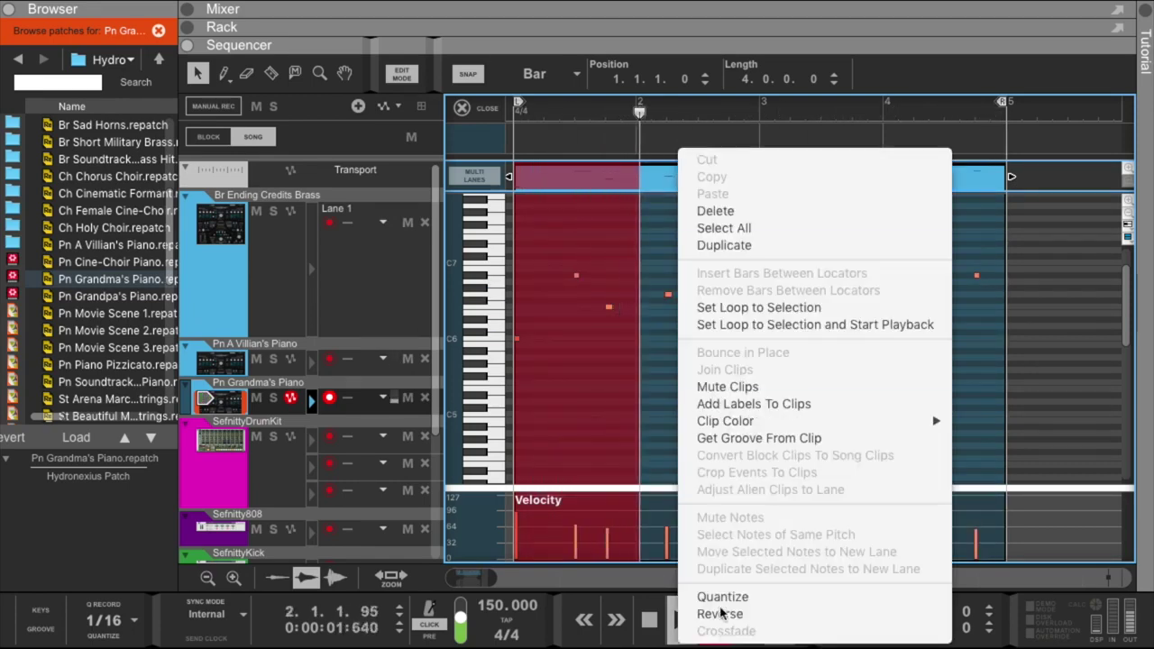
left_click(721, 598)
left_click(700, 385)
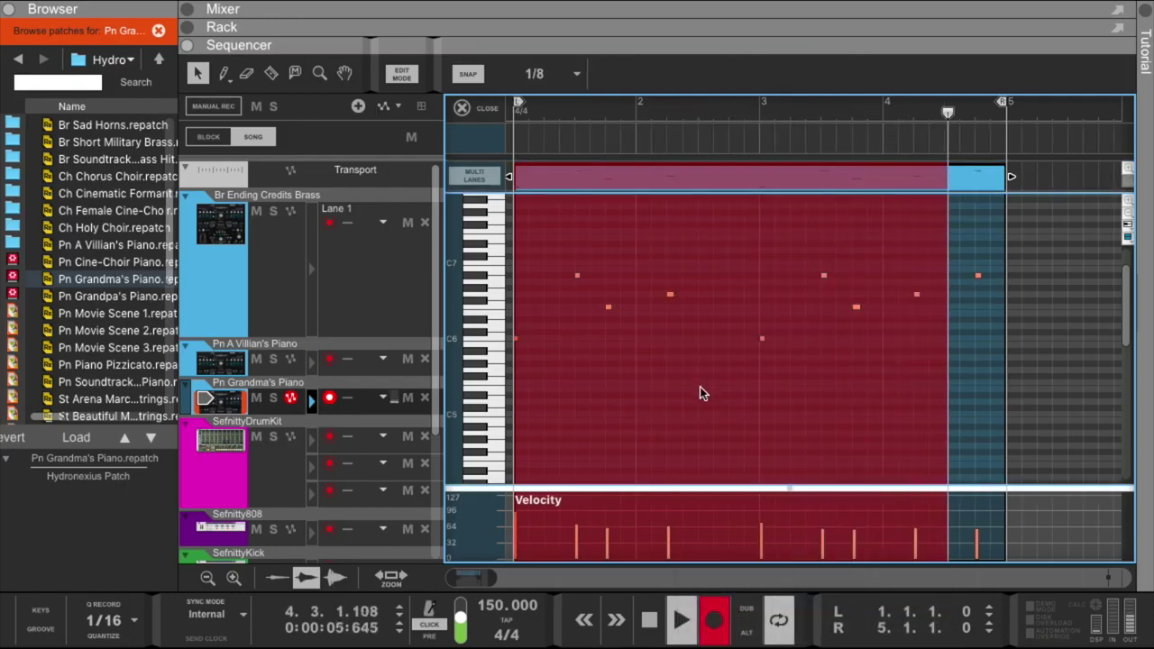
Stop recording, set the velocity of all notes in the Pn Grandma's Piano clip to 94 and close the note editor.
left_click(712, 617)
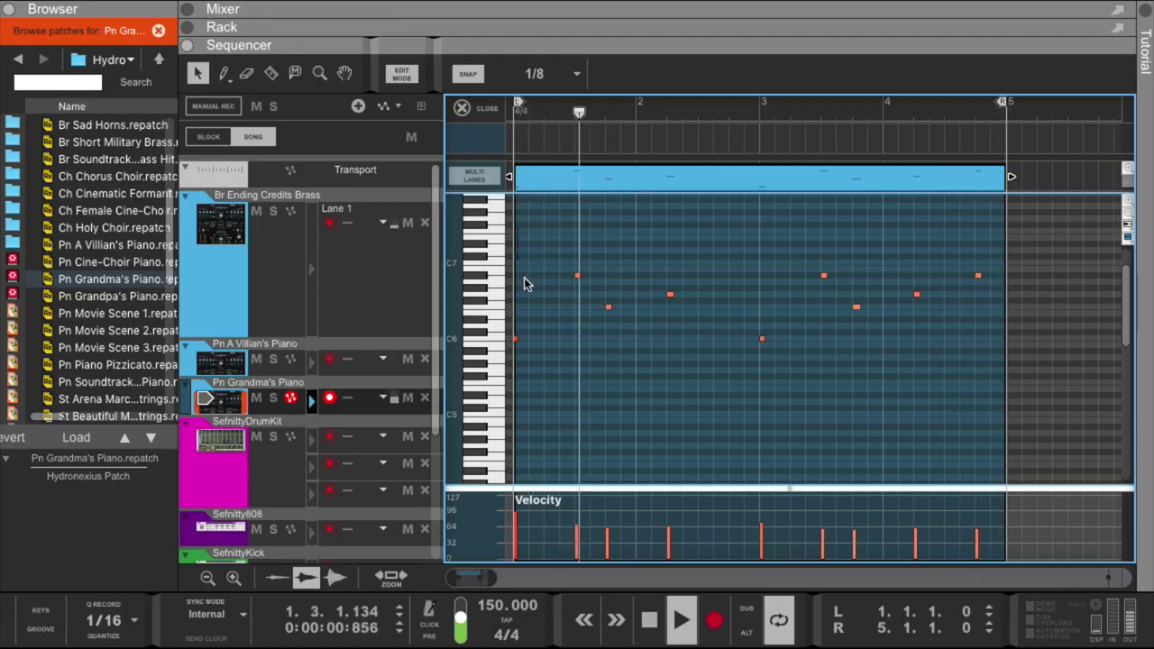
key("ctrl+a")
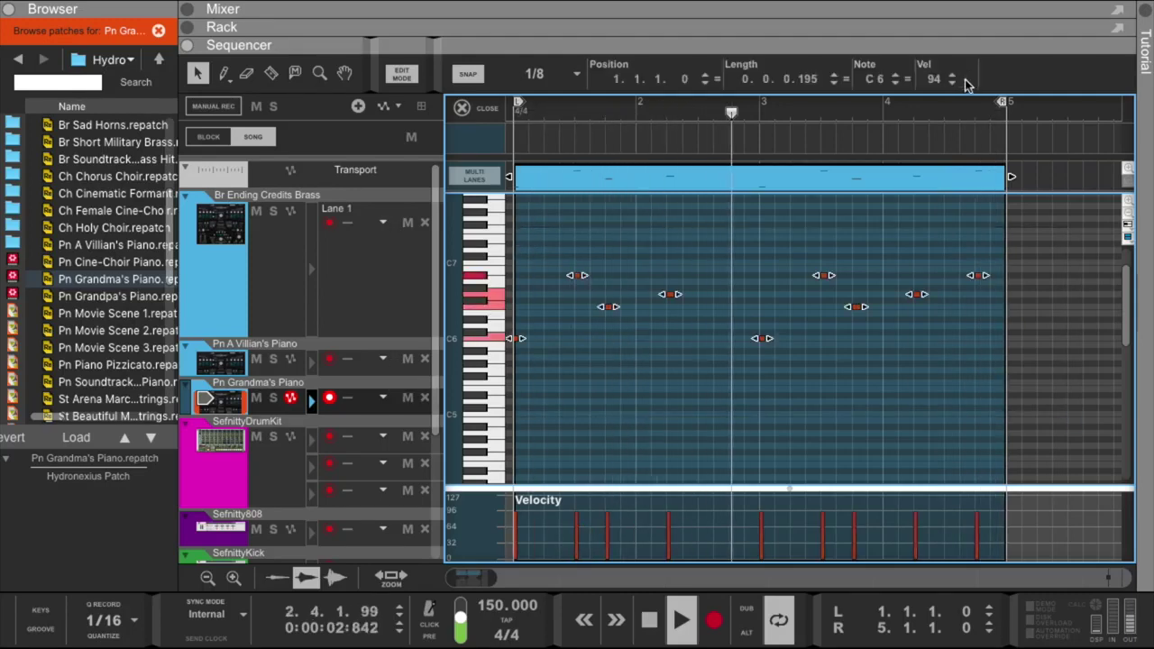
left_click(462, 108)
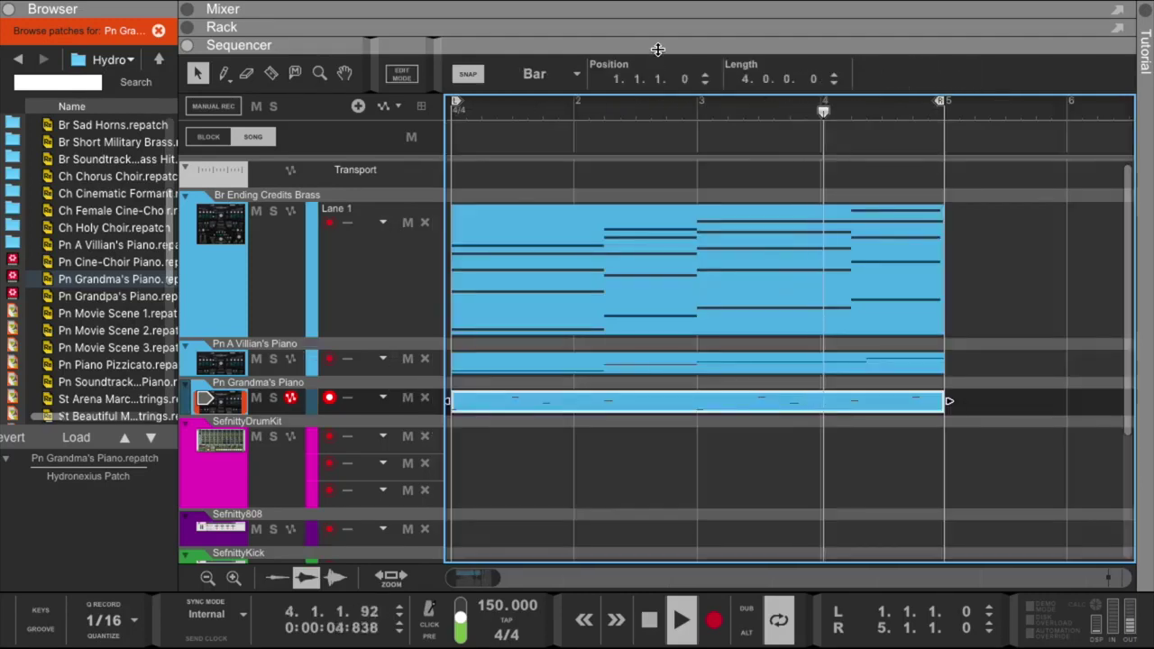
Show the rack below the mixer and solo the Pn Grandma's Piano and Pn A Villian's Piano tracks to hear them together.
key("F6")
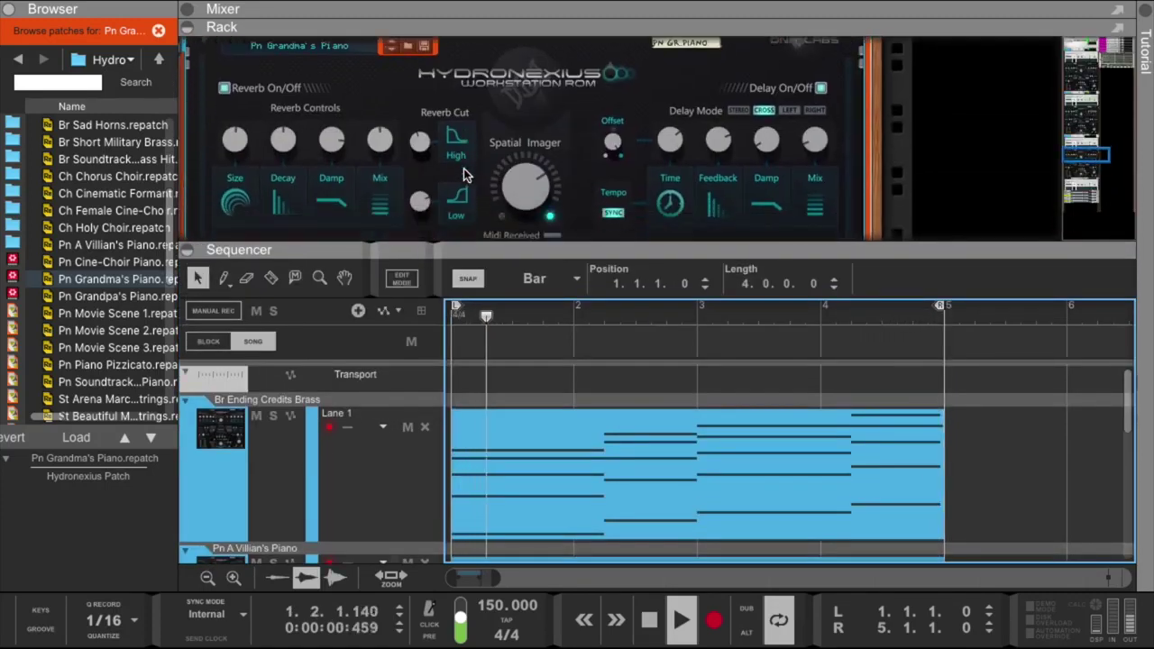
left_click_drag(537, 247, 538, 257)
scroll(353, 464, "down", 3)
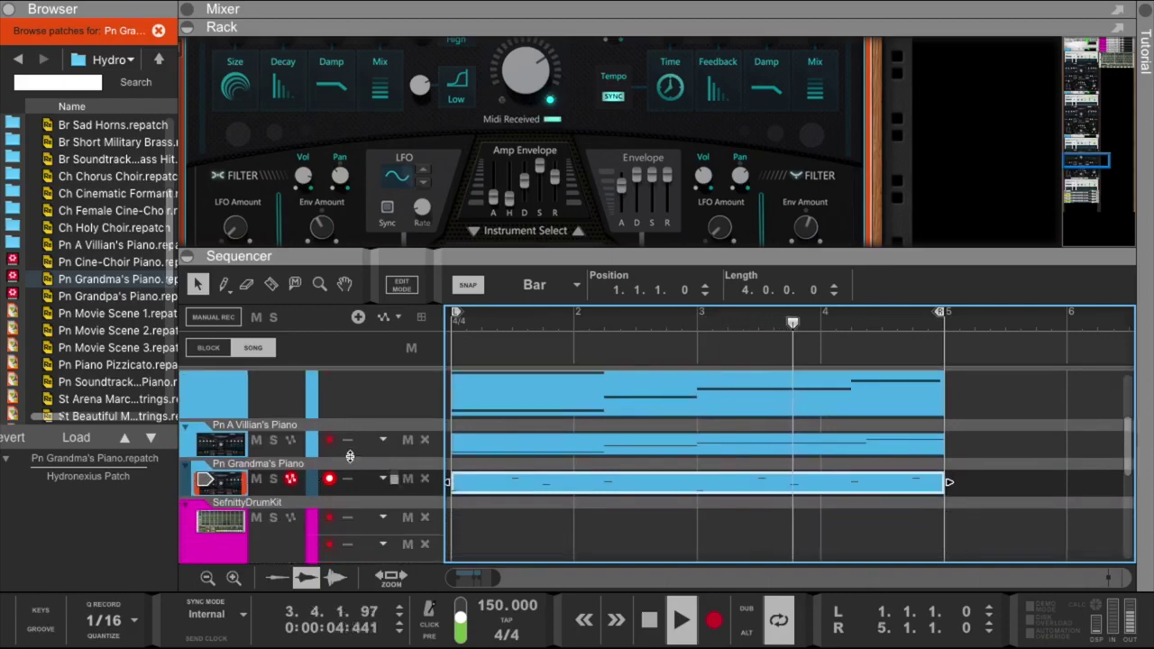
left_click(273, 479)
left_click(274, 441)
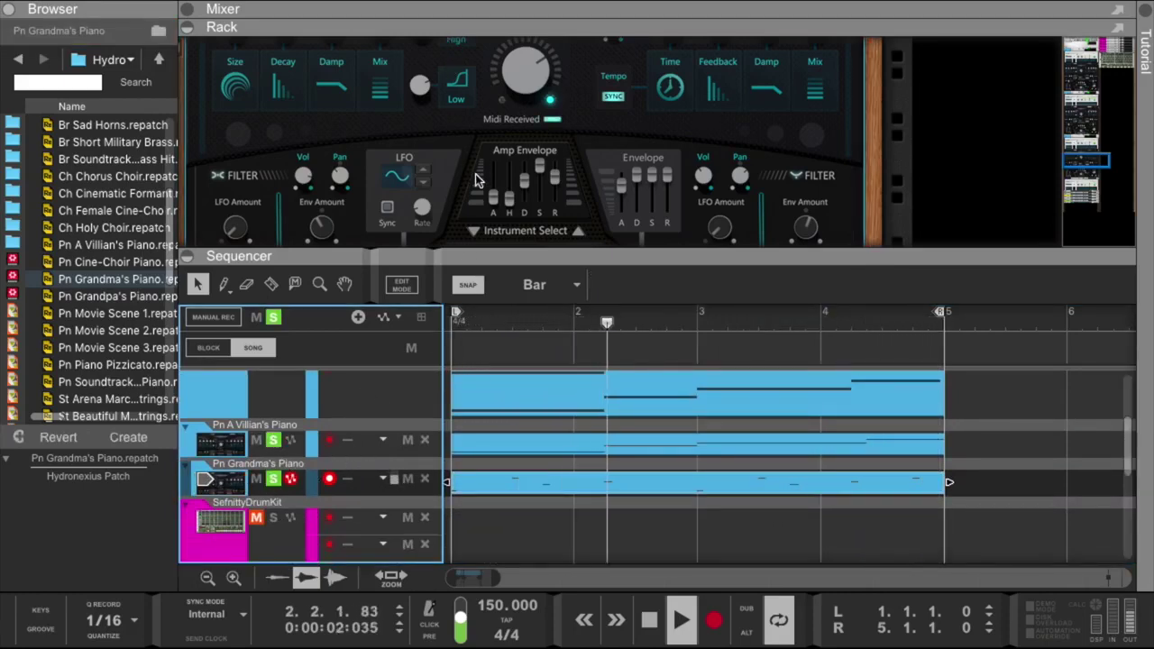
scroll(527, 151, "down", 2)
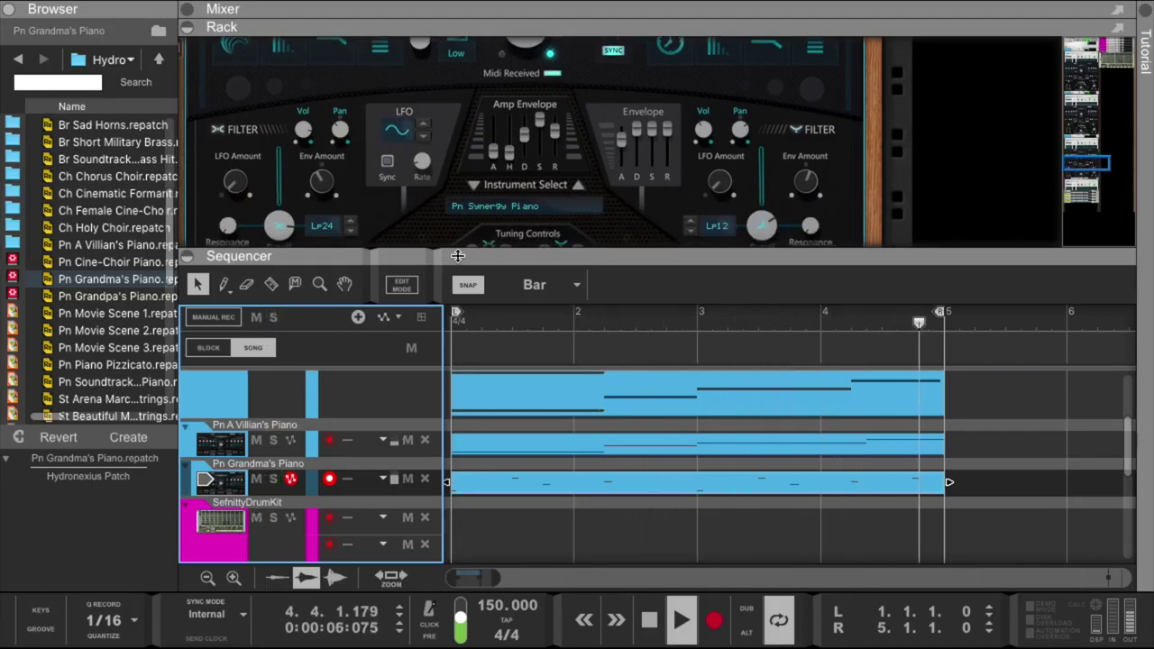
Lower the Pn Grandma's Piano mixer channel level to -4.23 dB and collapse the mixer again.
left_click_drag(458, 256, 458, 322)
left_click_drag(427, 24, 465, 219)
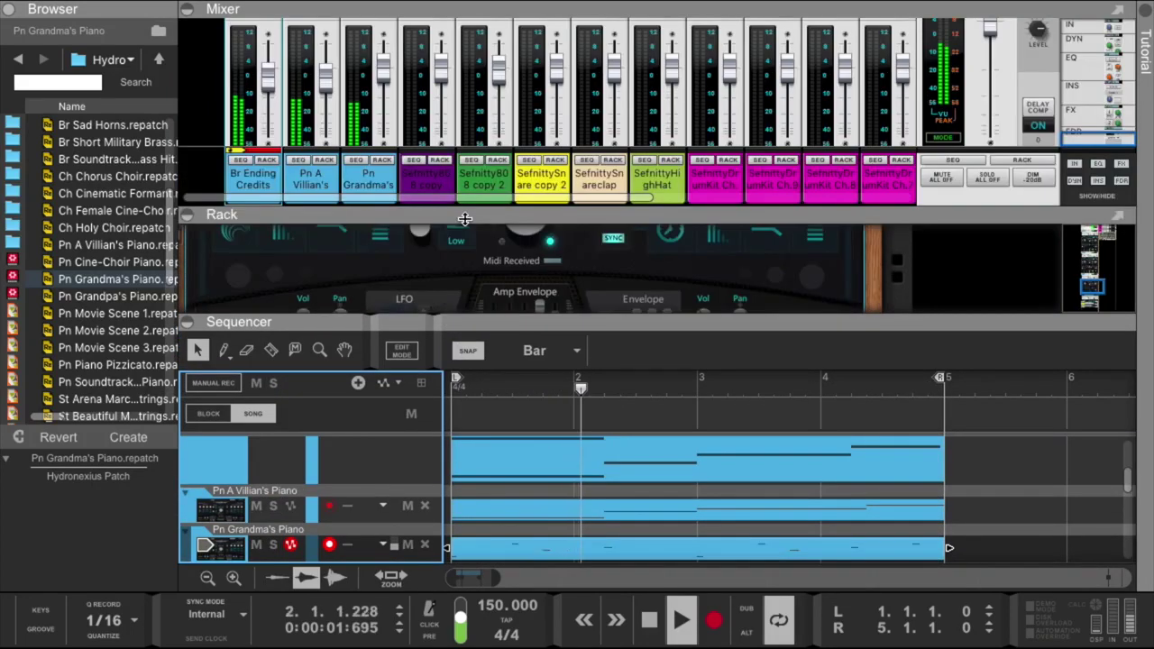
left_click_drag(384, 74, 383, 87)
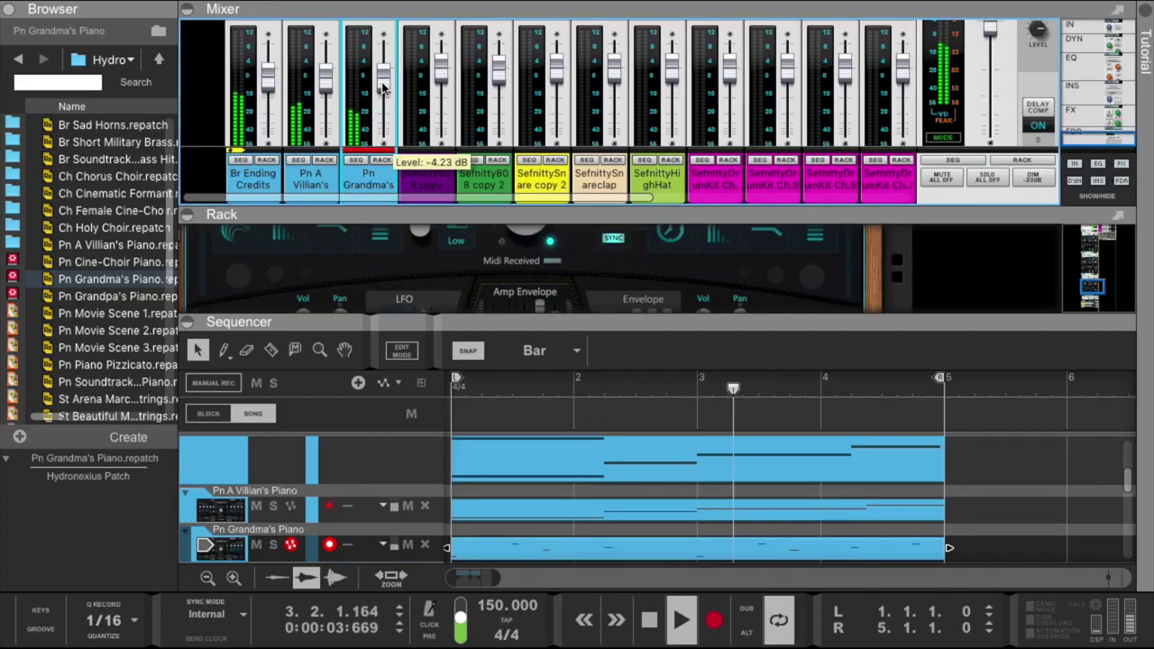
left_click_drag(477, 214, 478, 33)
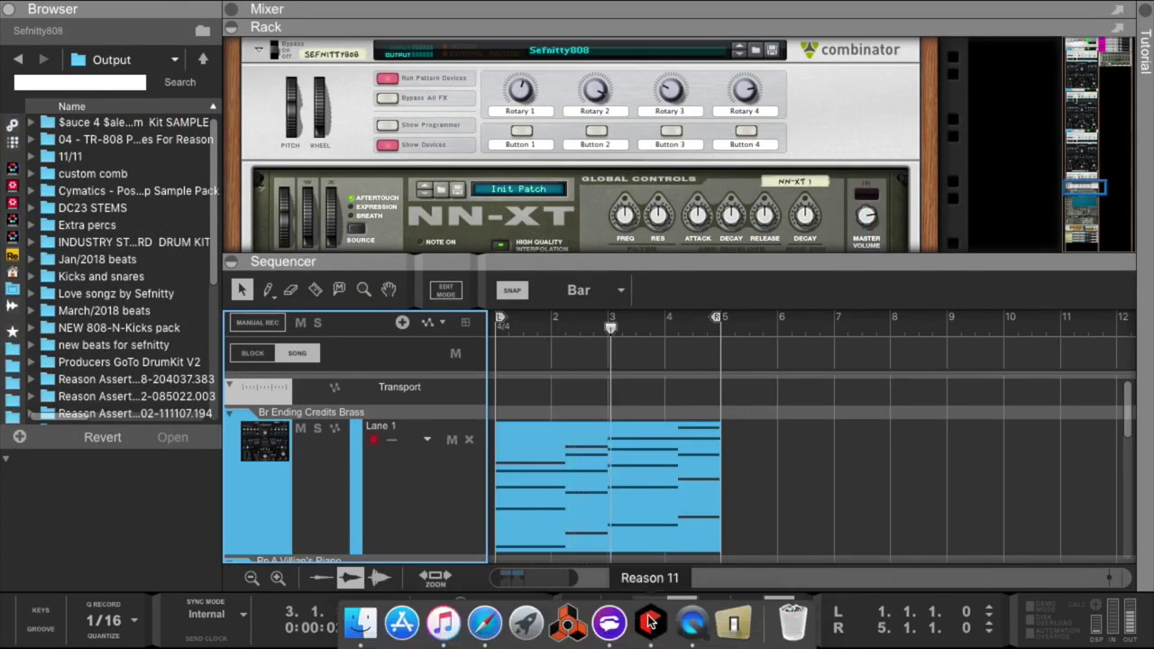
Select the SefnittyDrumKit track, reveal its Redrum in the rack and browse samples for drum channel 2.
double_click(654, 618)
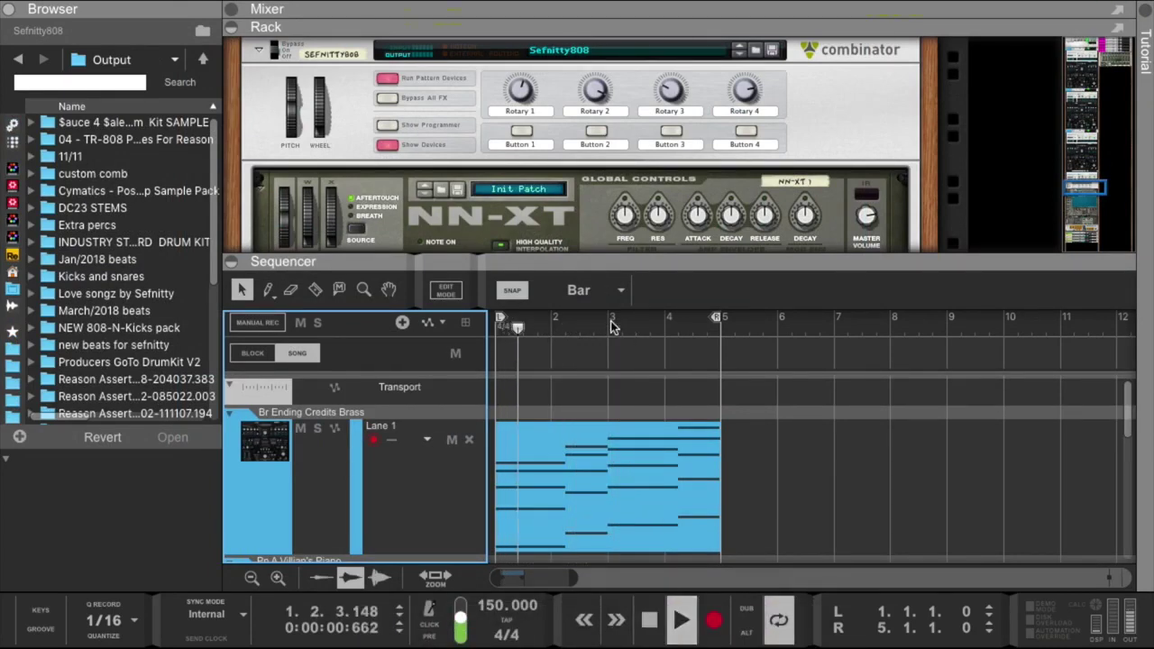
left_click_drag(593, 265, 307, 3)
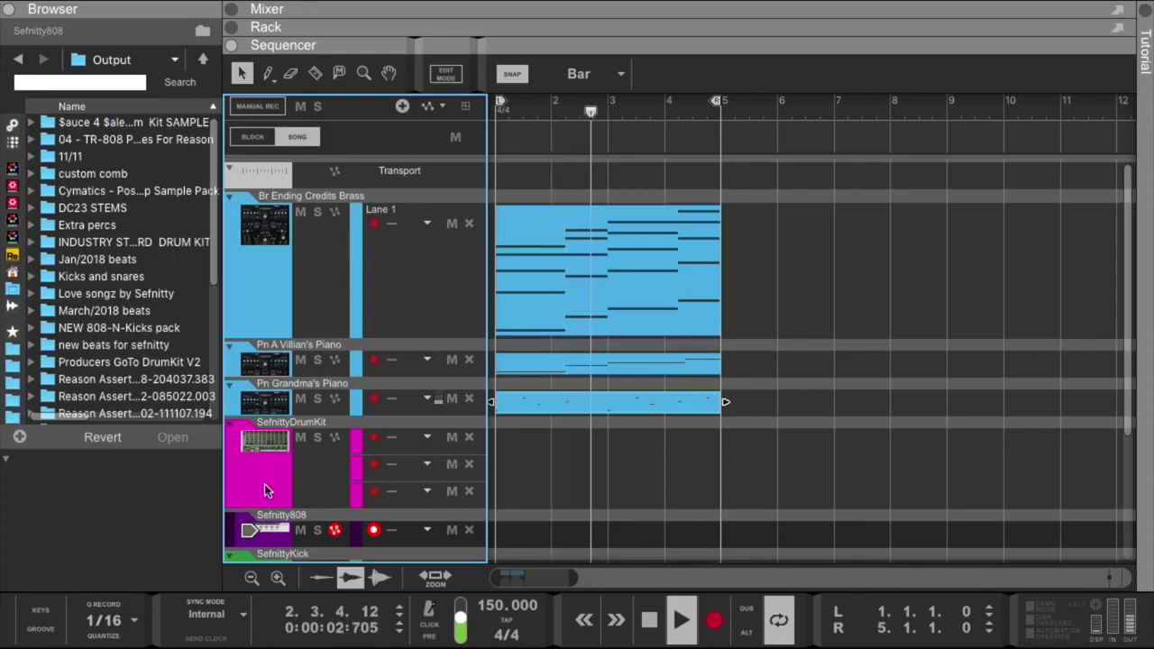
left_click(264, 484)
scroll(257, 423, "down", 2)
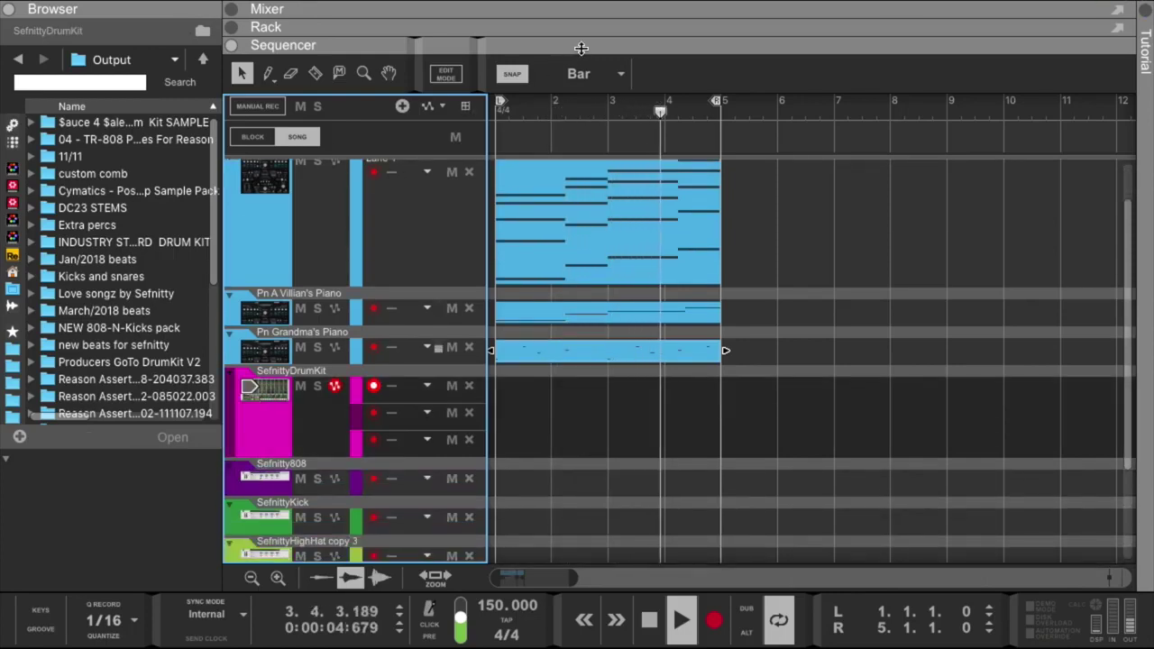
left_click_drag(581, 48, 582, 329)
left_click(521, 72)
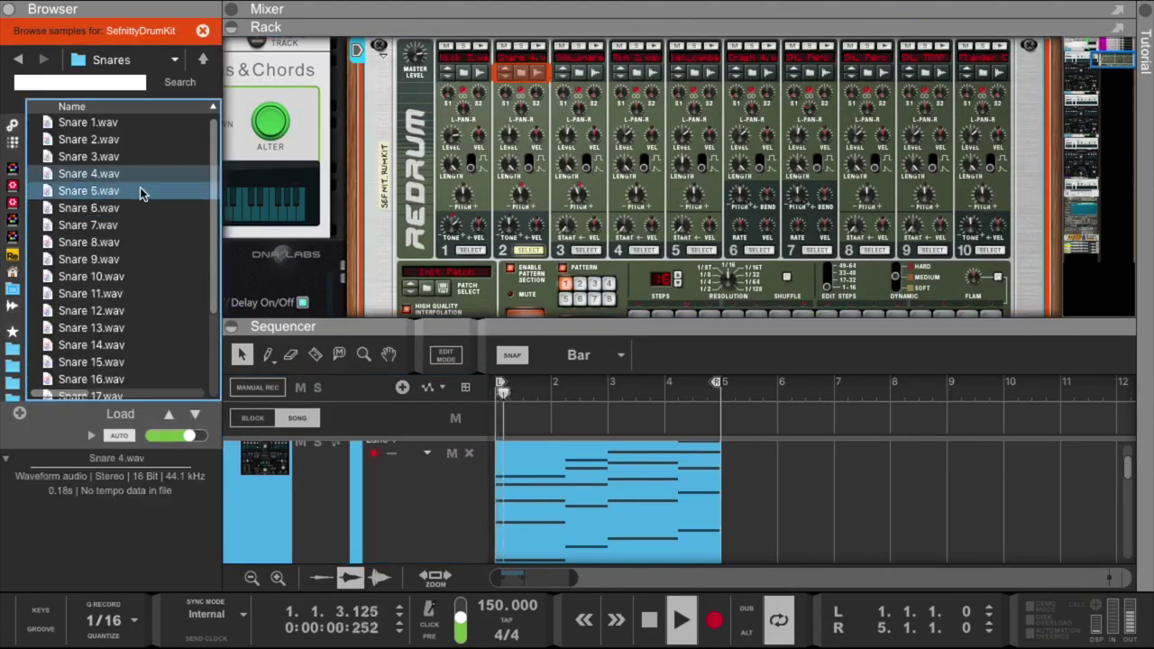
Widen the browser and go through the sample folders to the Snares folder.
left_click_drag(221, 166, 439, 166)
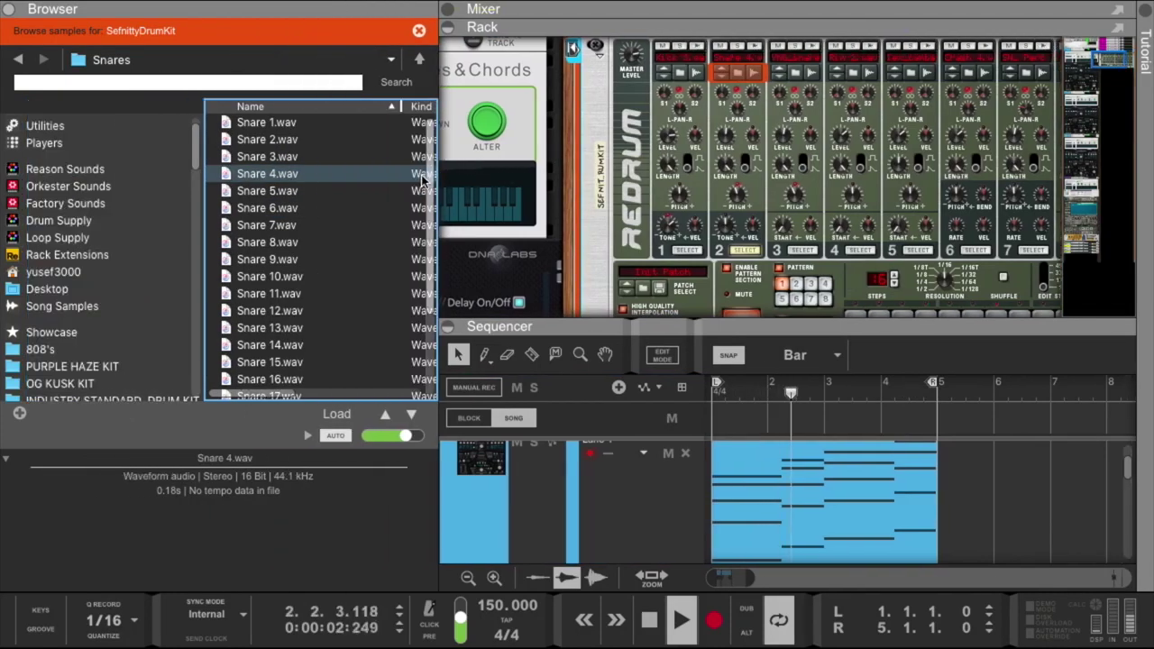
scroll(110, 223, "down", 3)
left_click(67, 247)
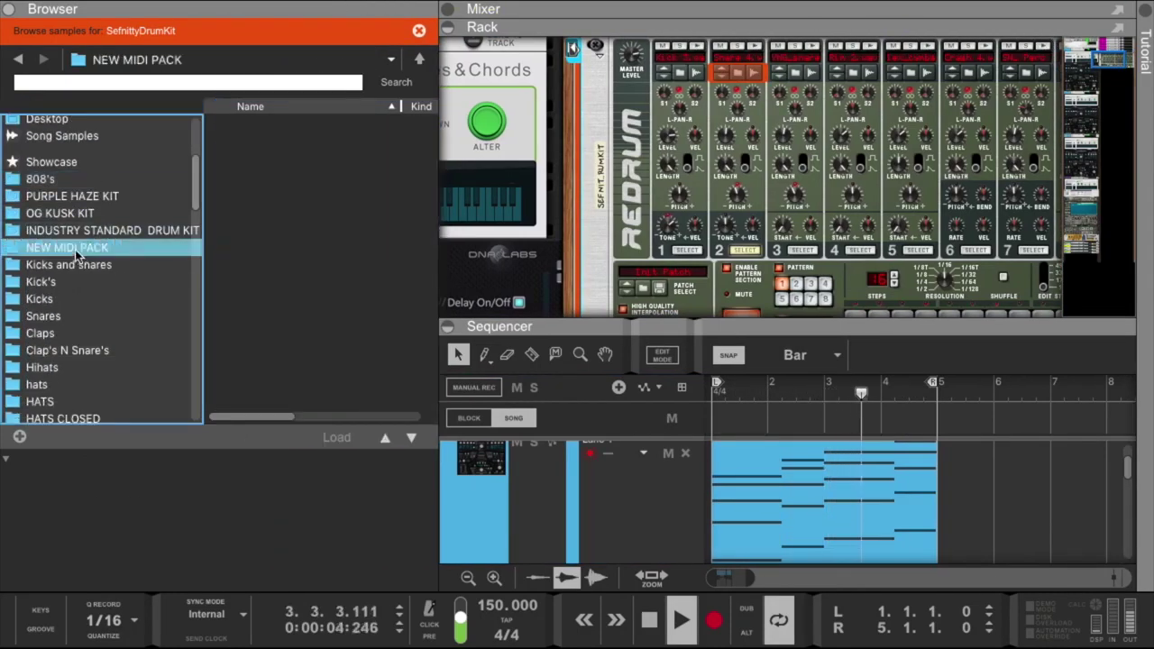
left_click(40, 299)
left_click(43, 317)
Audition snare samples 3 to 6 and load Snare 4.wav into Redrum channel 2.
left_click(271, 156)
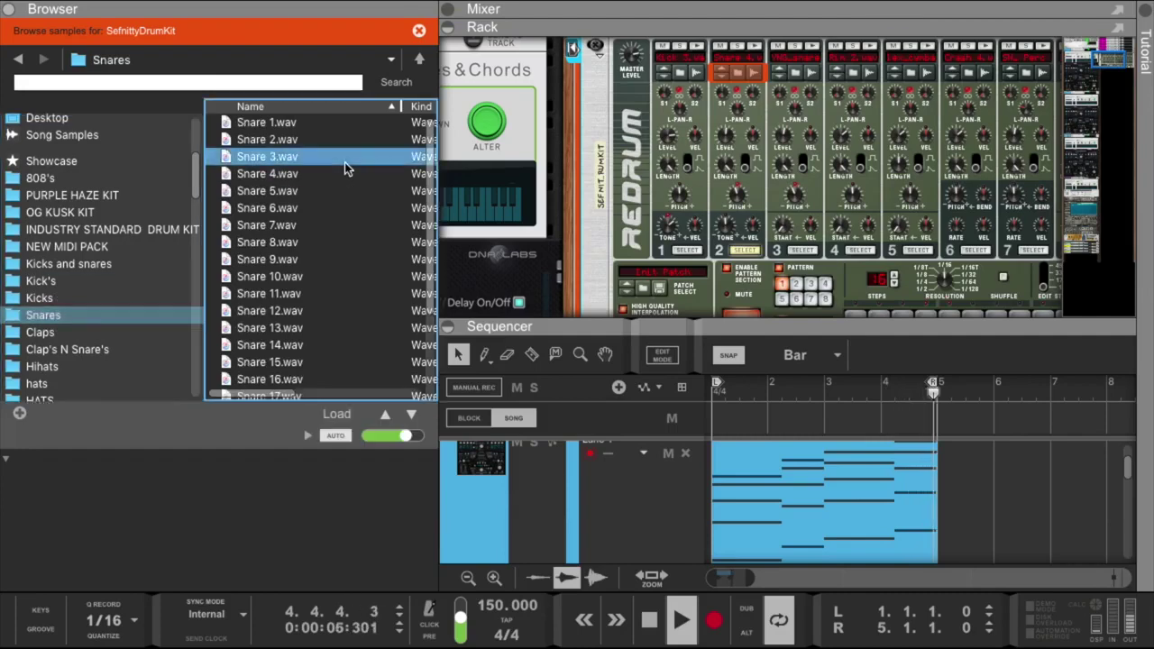
left_click(279, 190)
left_click(282, 208)
left_click(283, 191)
left_click(281, 174)
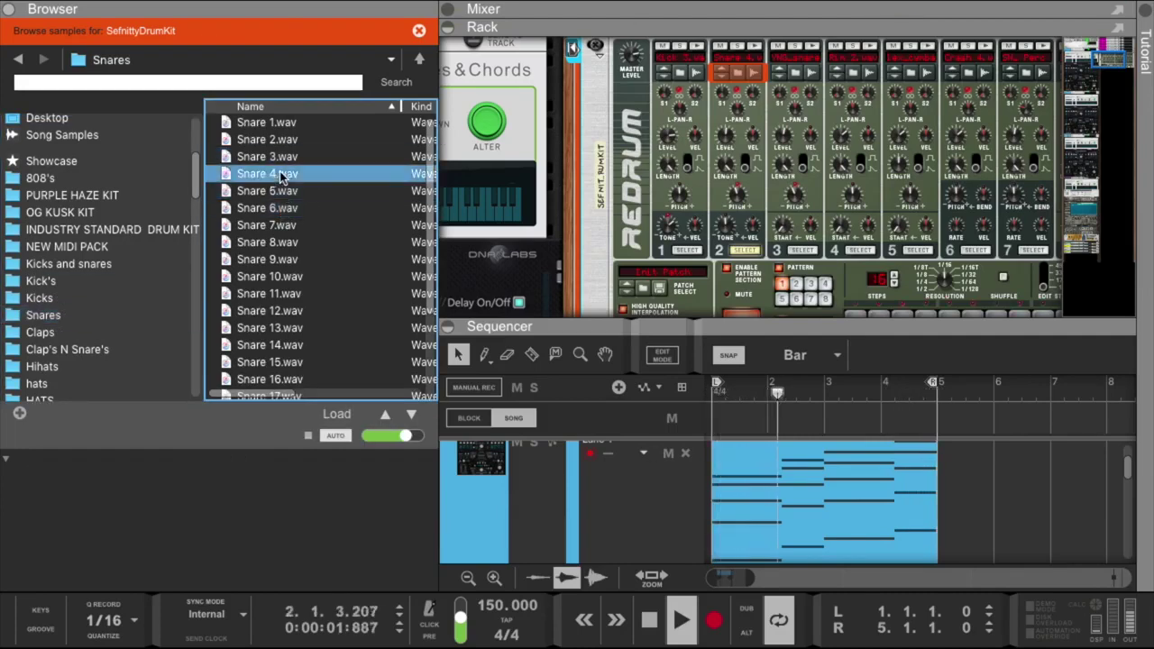
left_click(279, 157)
left_click(282, 175)
left_click_drag(282, 176, 737, 146)
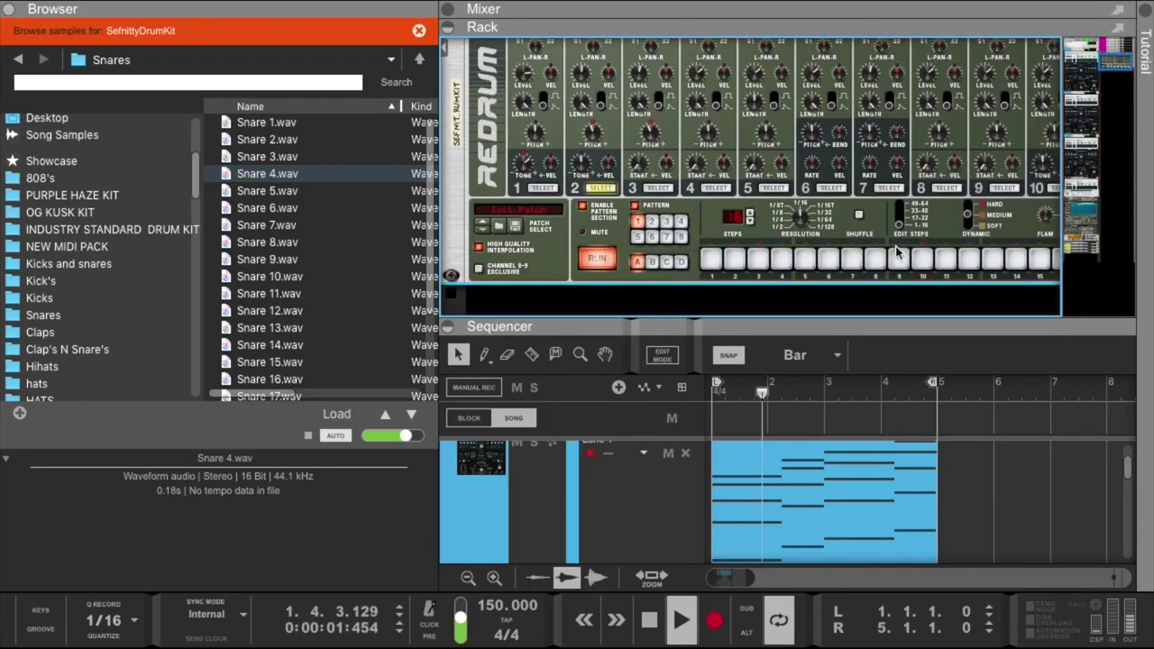
Copy the Redrum pattern to the SefnittyDrumKit track and enlarge the sequencer to show the track's new clip.
right_click(848, 251)
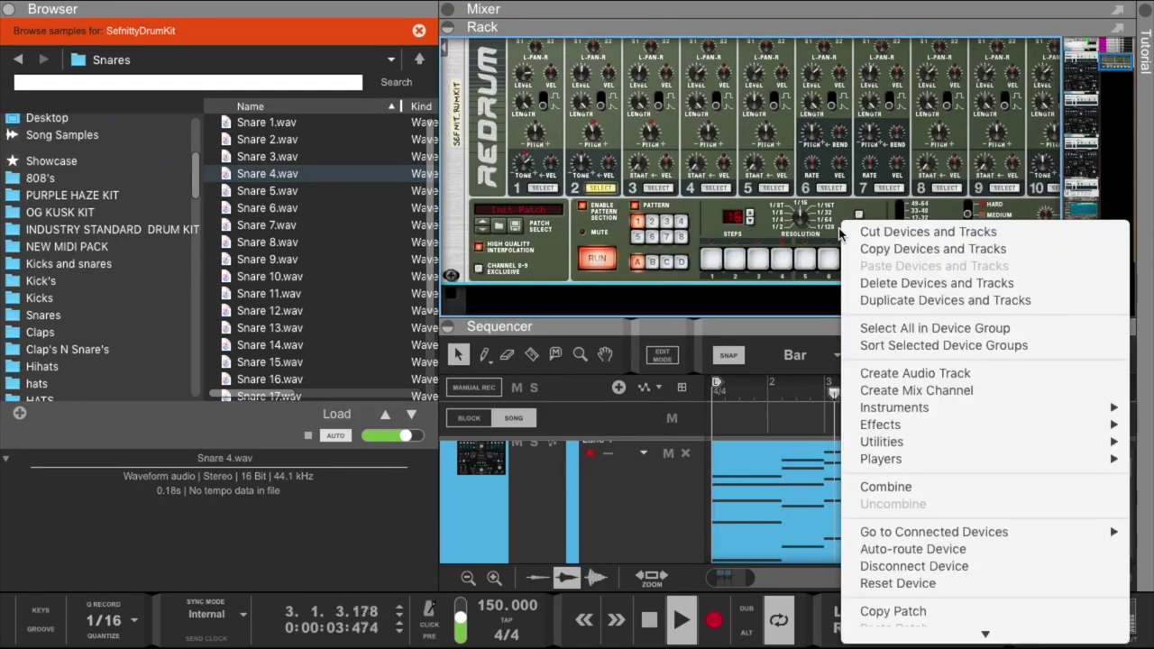
mouse_move(973, 636)
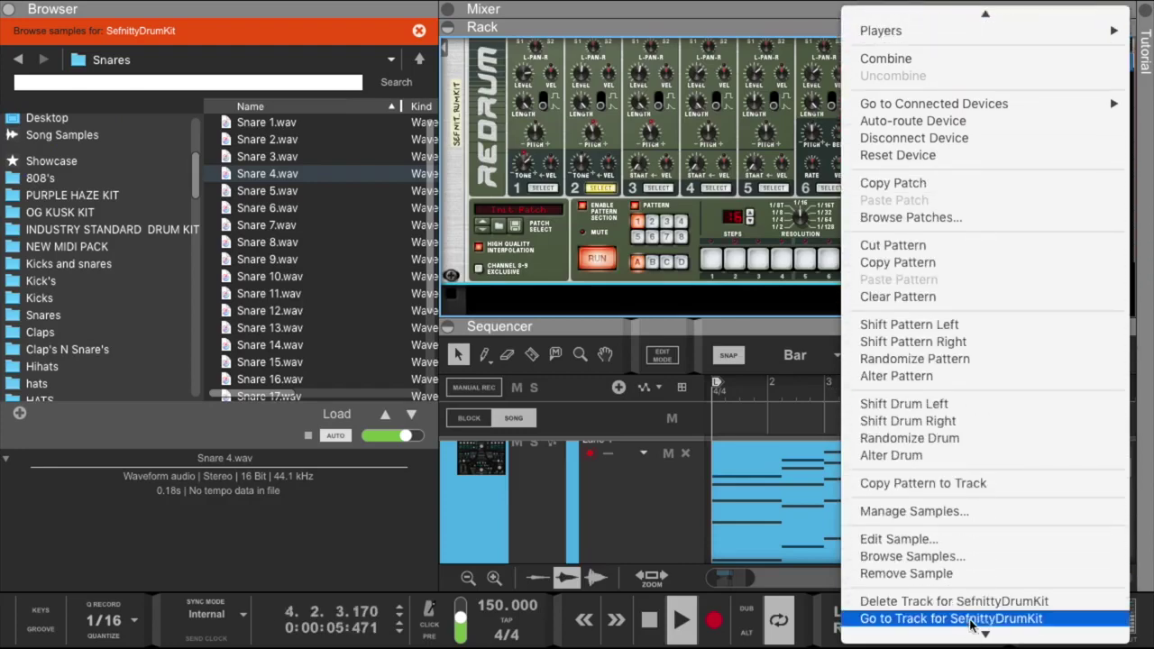
left_click(928, 482)
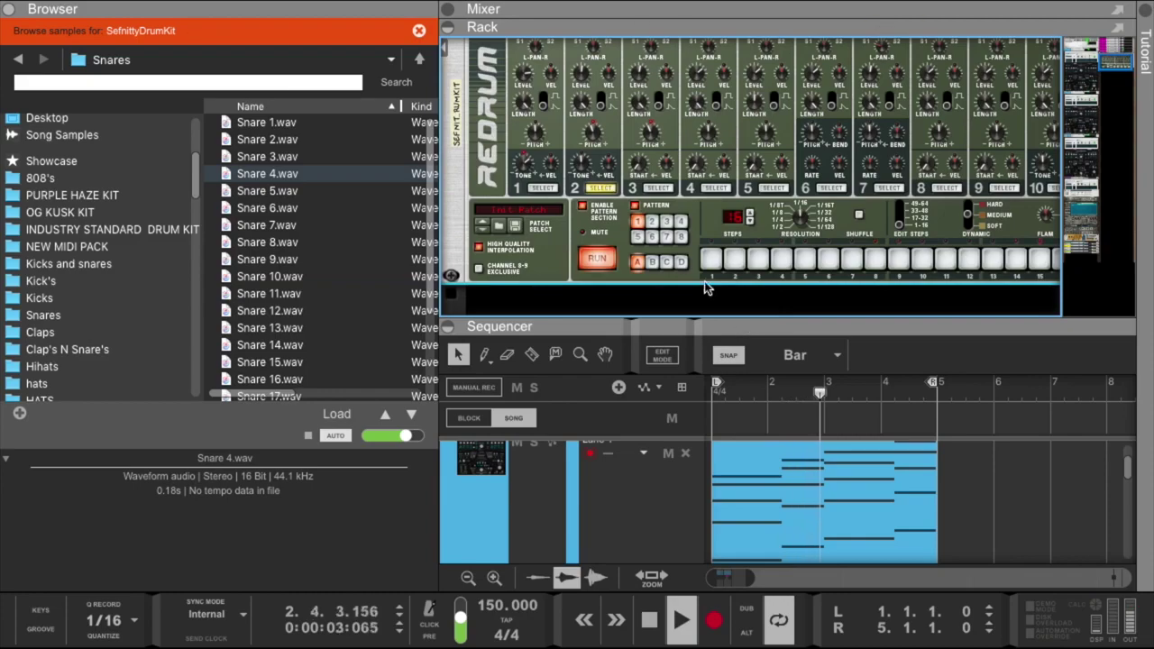
scroll(706, 288, "up", 4)
scroll(711, 247, "down", 5)
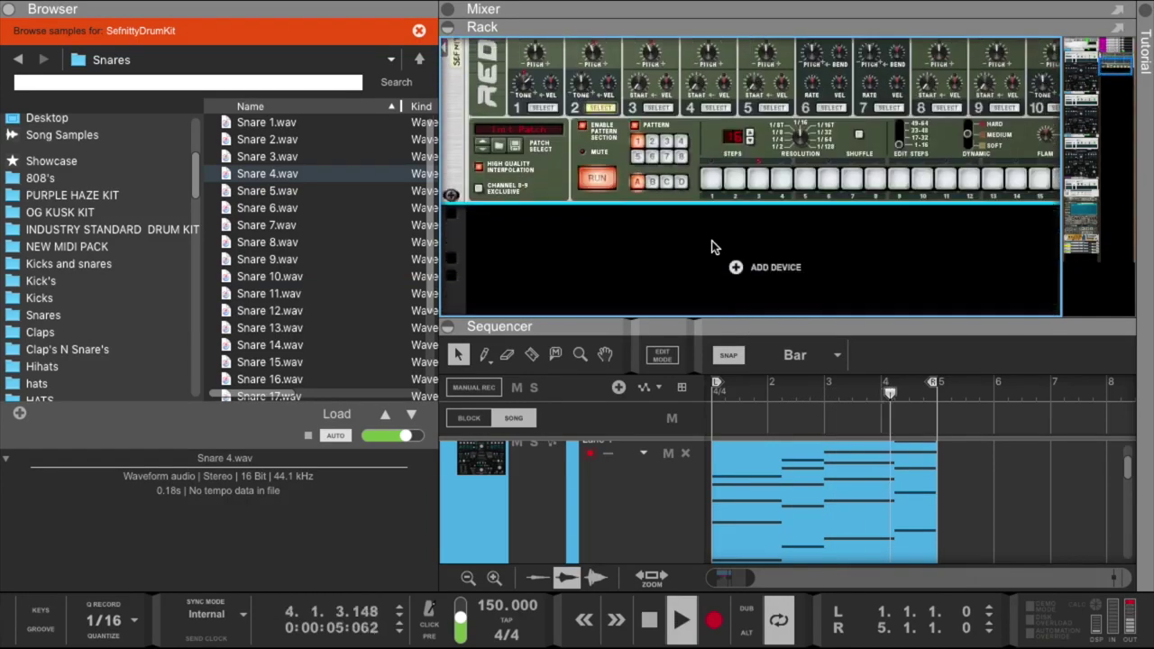
left_click_drag(734, 325, 610, 99)
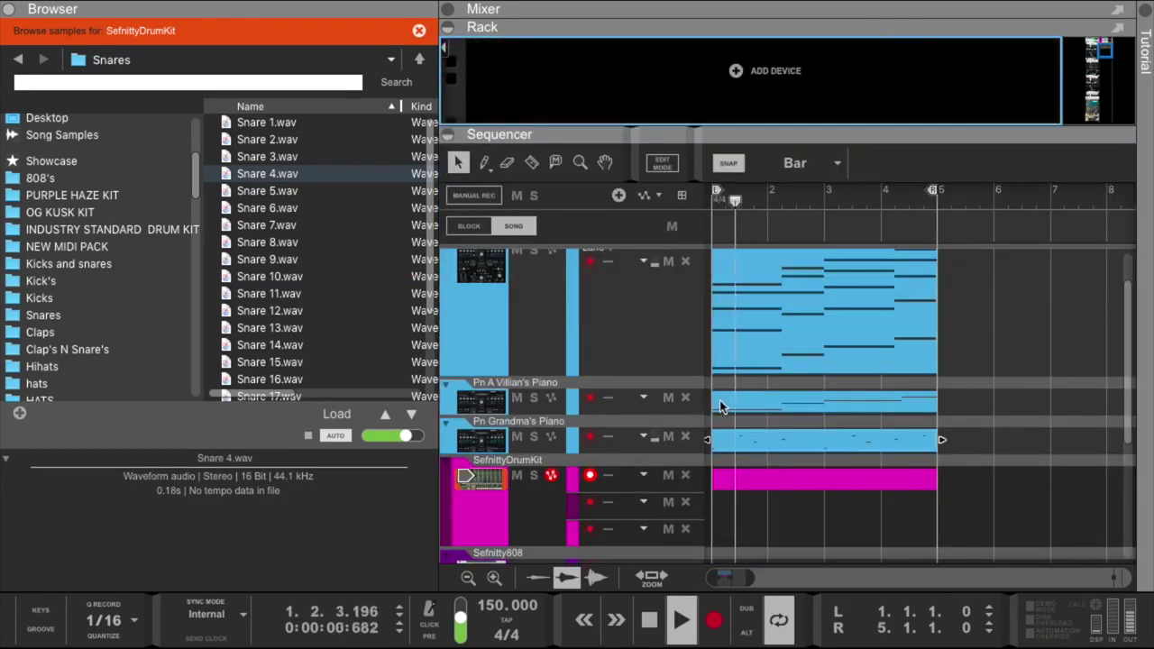
Select the SefnittySnare copy 2 track, reveal its NN-19 sampler in the rack and browse samples for it.
scroll(720, 397, "down", 5)
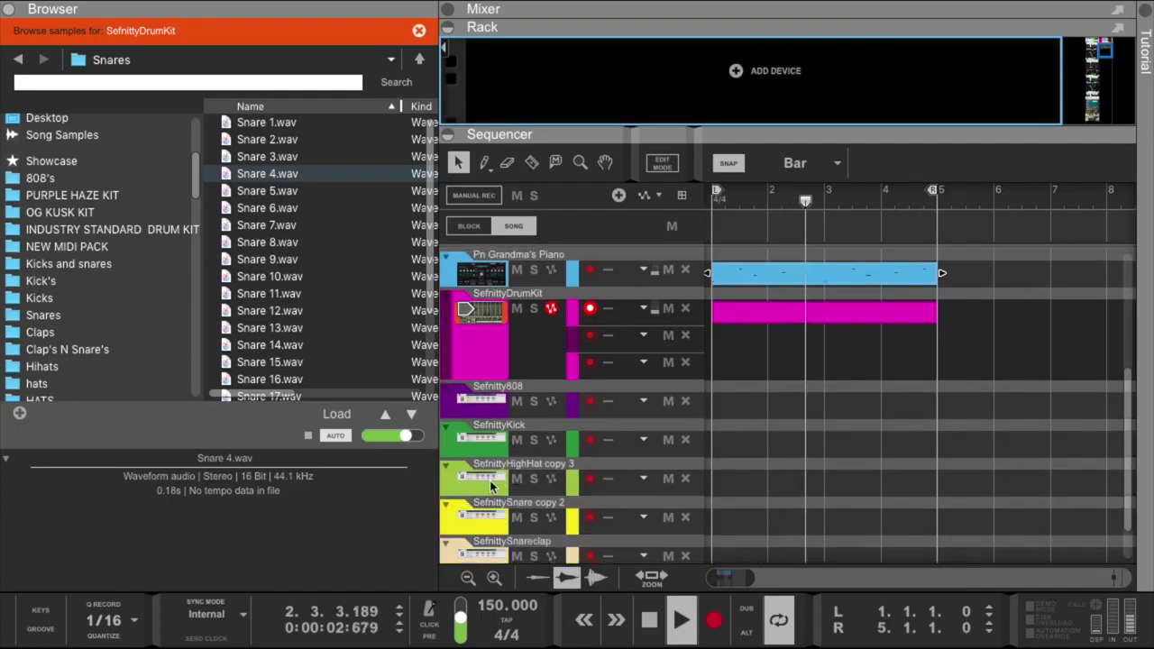
left_click(482, 517)
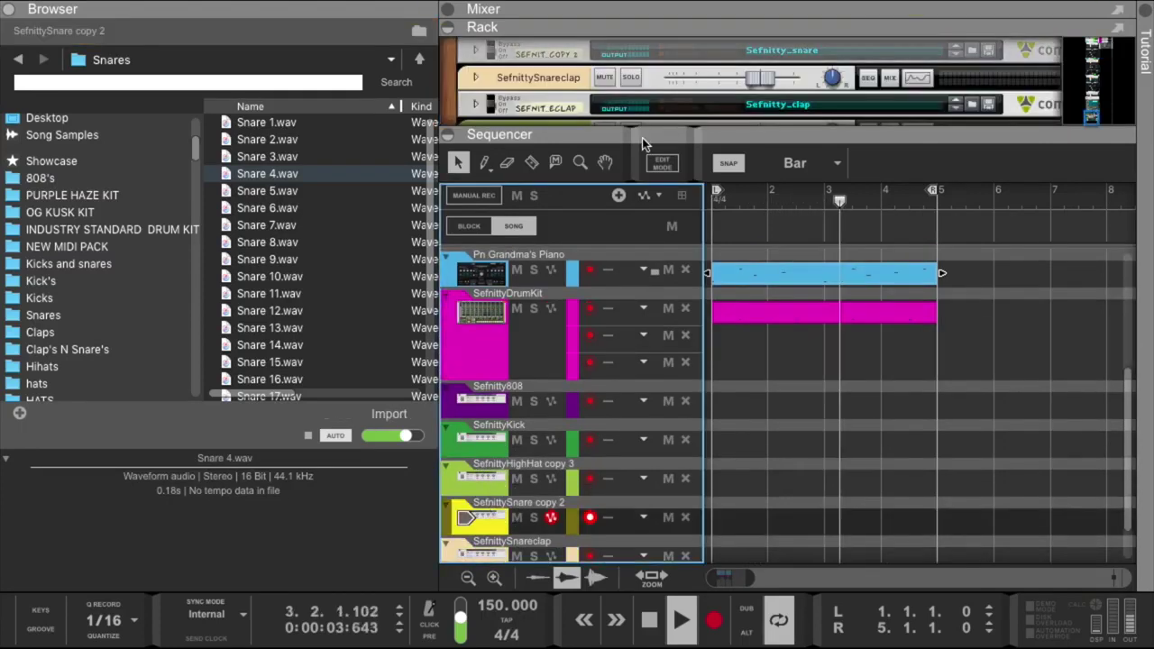
left_click(480, 52)
left_click_drag(538, 133, 577, 317)
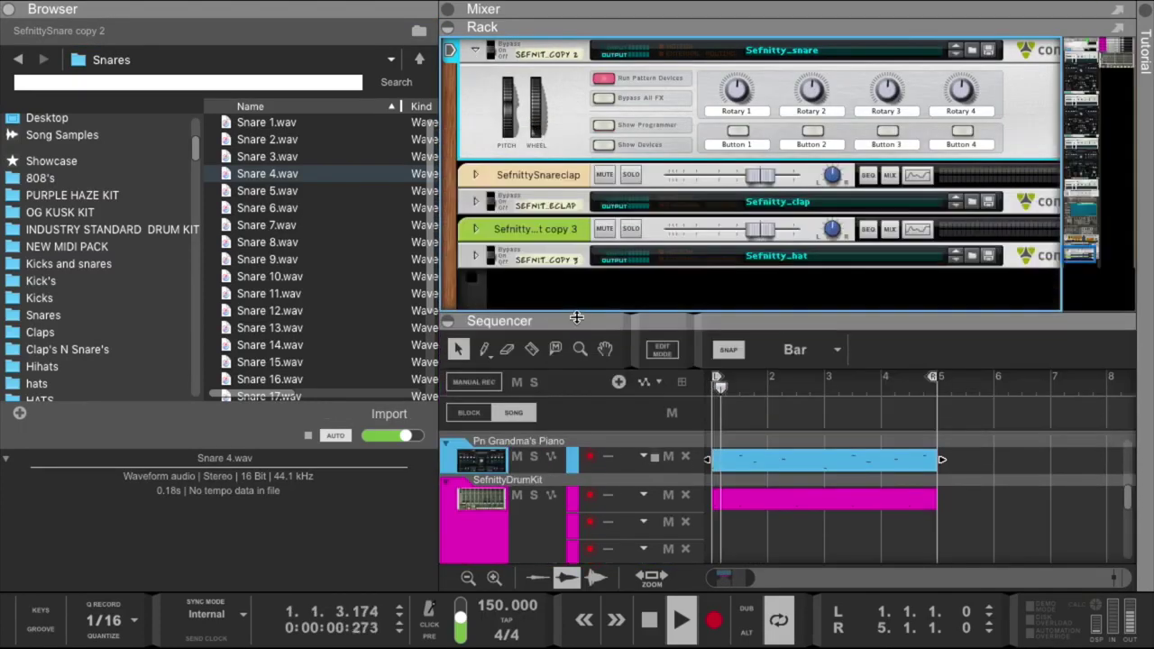
left_click(631, 146)
left_click(721, 180)
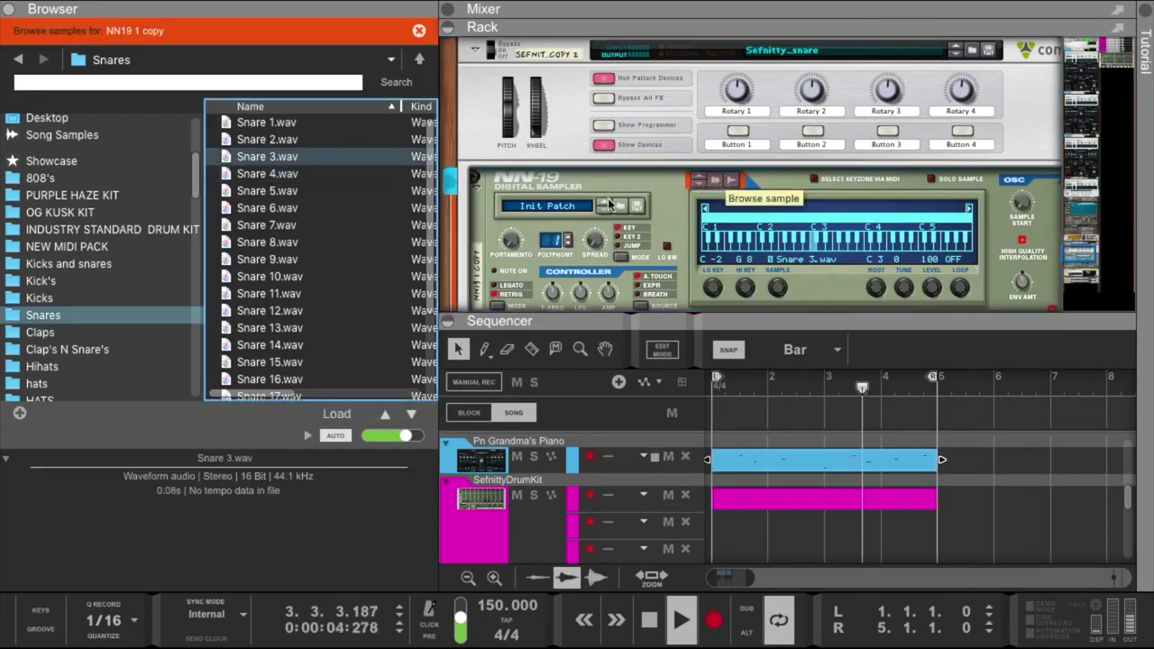
Audition the snare samples one after another from Snare 4 to Snare 21 and leave Snare 20.wav loaded in the NN-19.
left_click(411, 416)
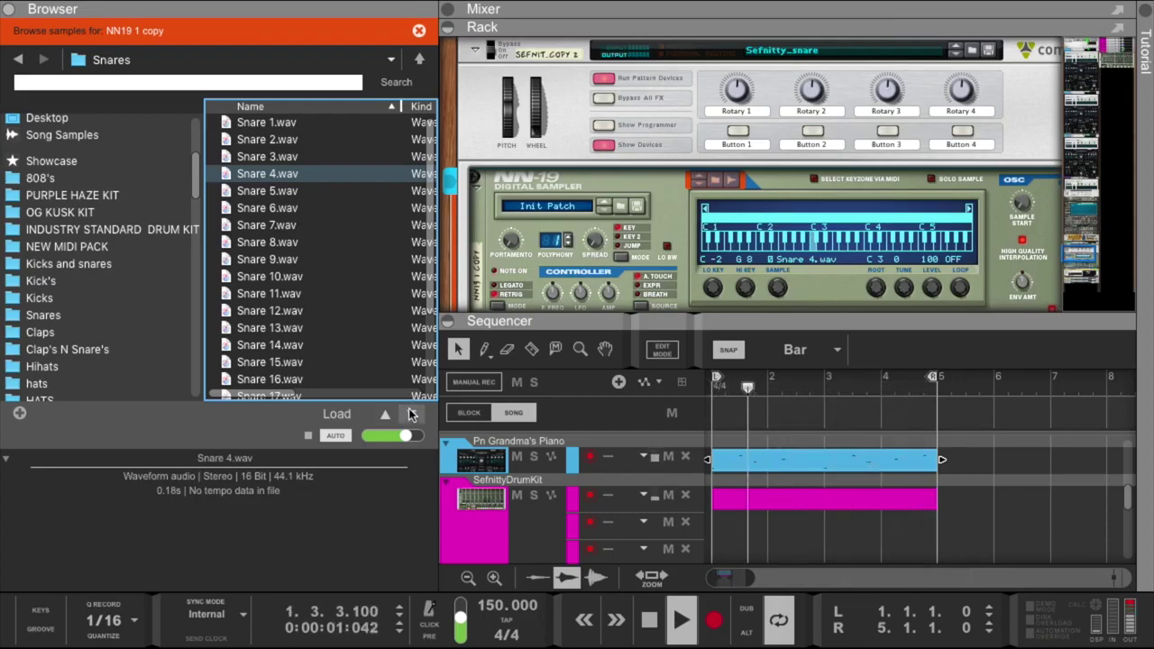
left_click(411, 414)
left_click(411, 413)
left_click(411, 415)
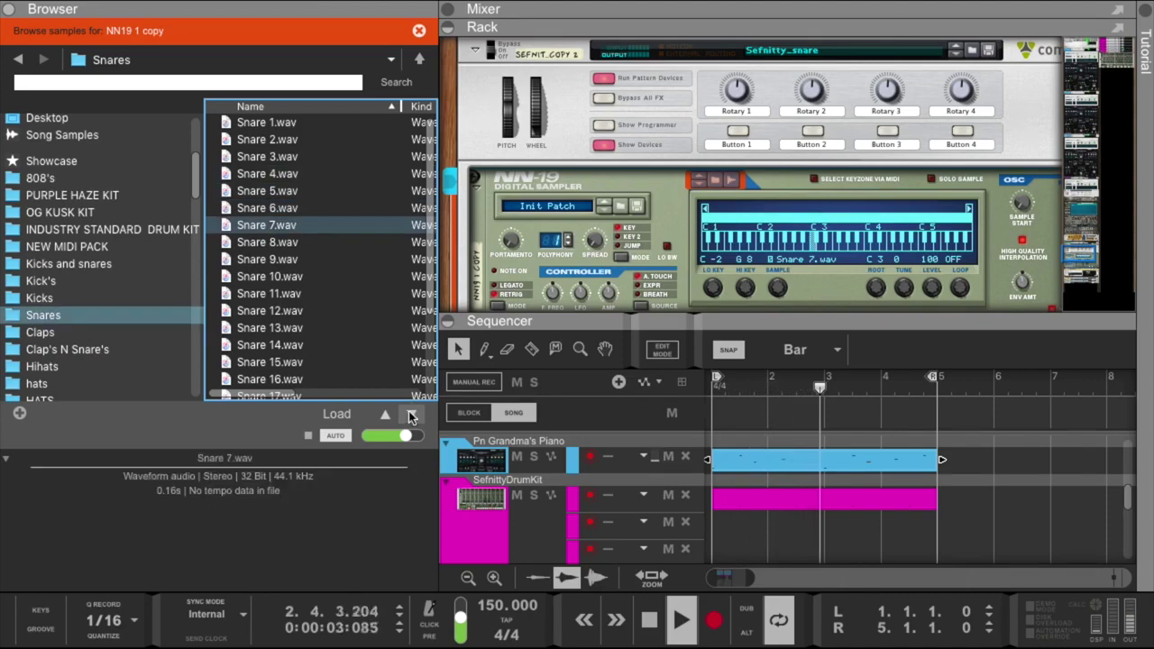
left_click(411, 414)
left_click(411, 413)
left_click(411, 414)
left_click(411, 413)
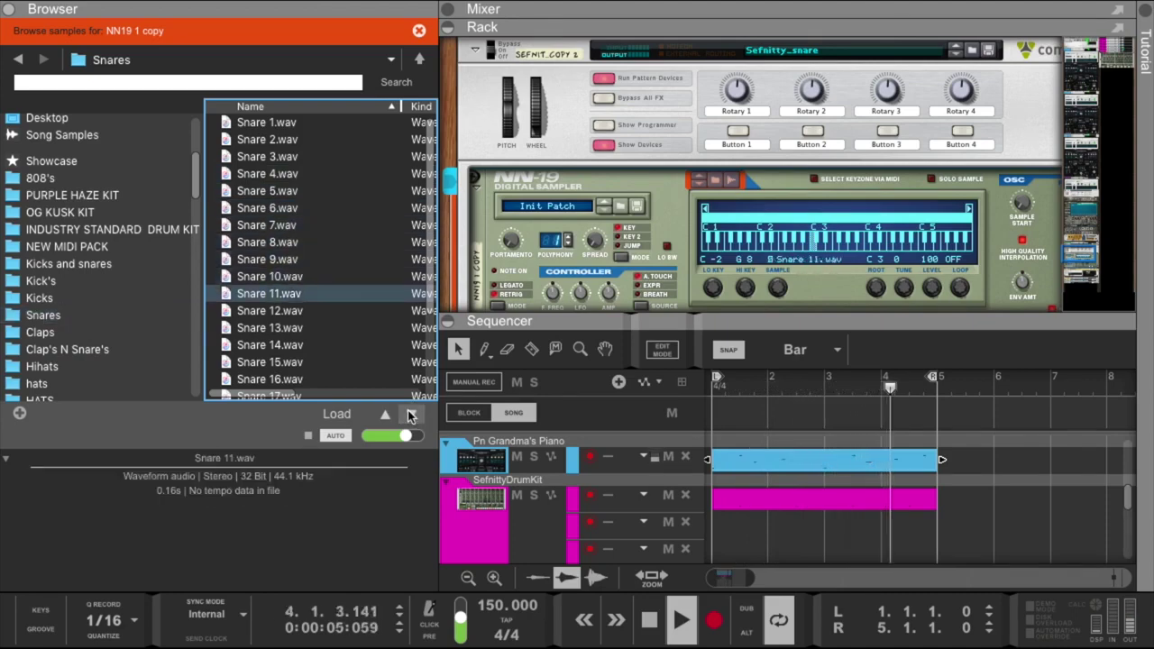
left_click(411, 413)
left_click(411, 414)
scroll(376, 342, "down", 2)
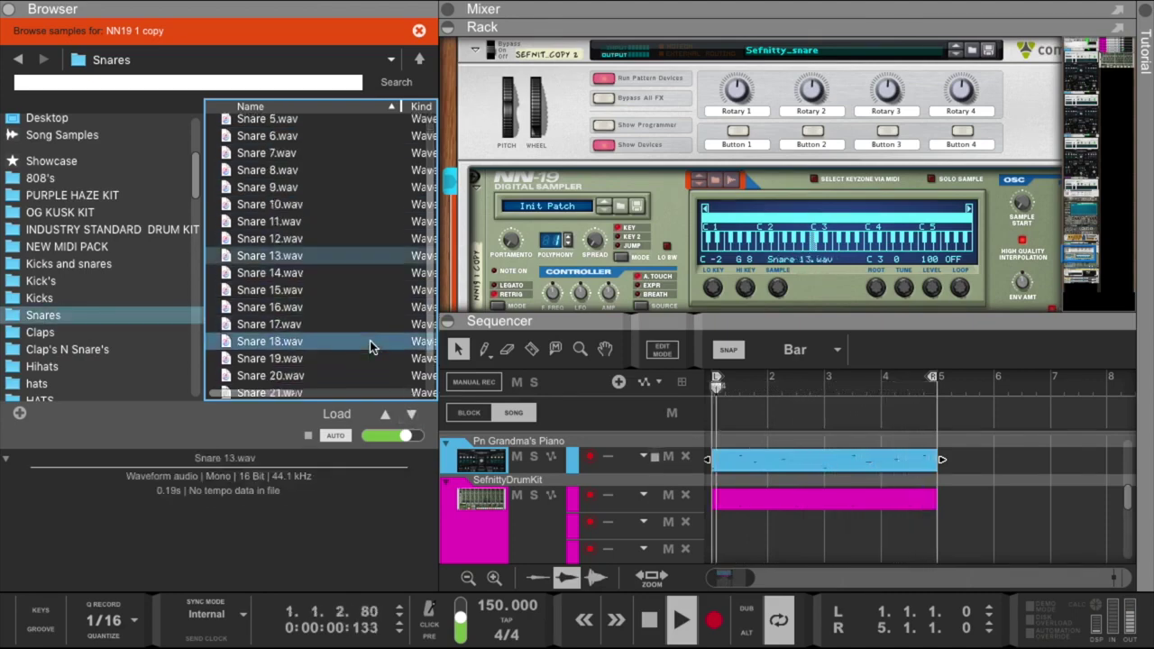
left_click(411, 415)
left_click(411, 415)
left_click(411, 415)
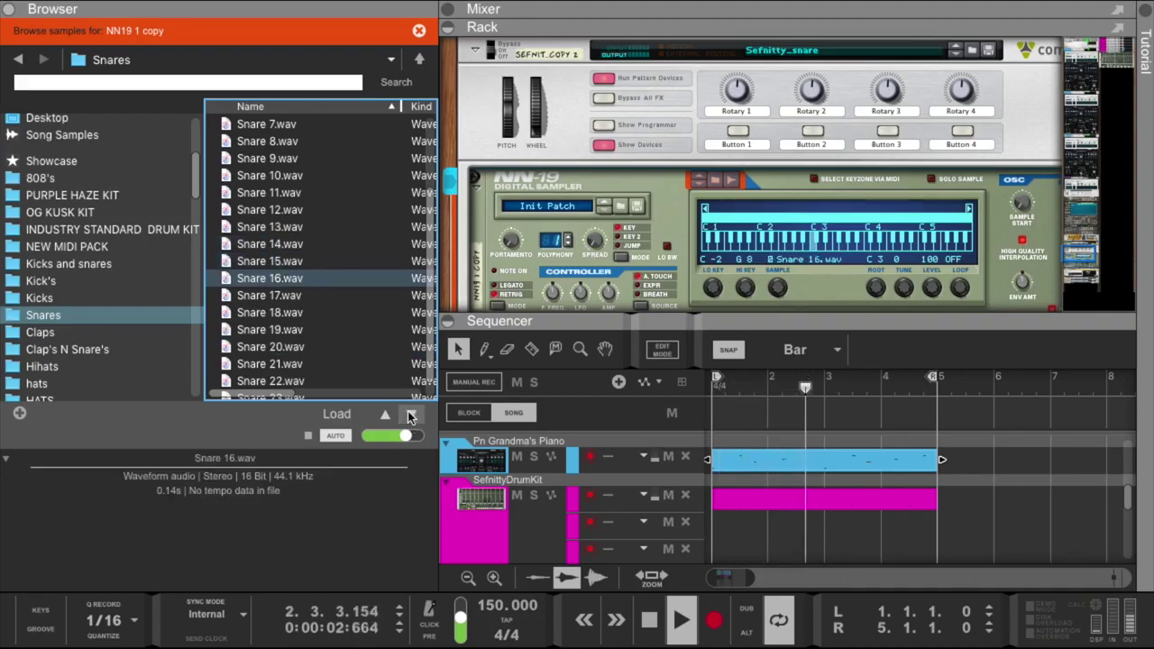
left_click(382, 414)
left_click(409, 414)
left_click(409, 414)
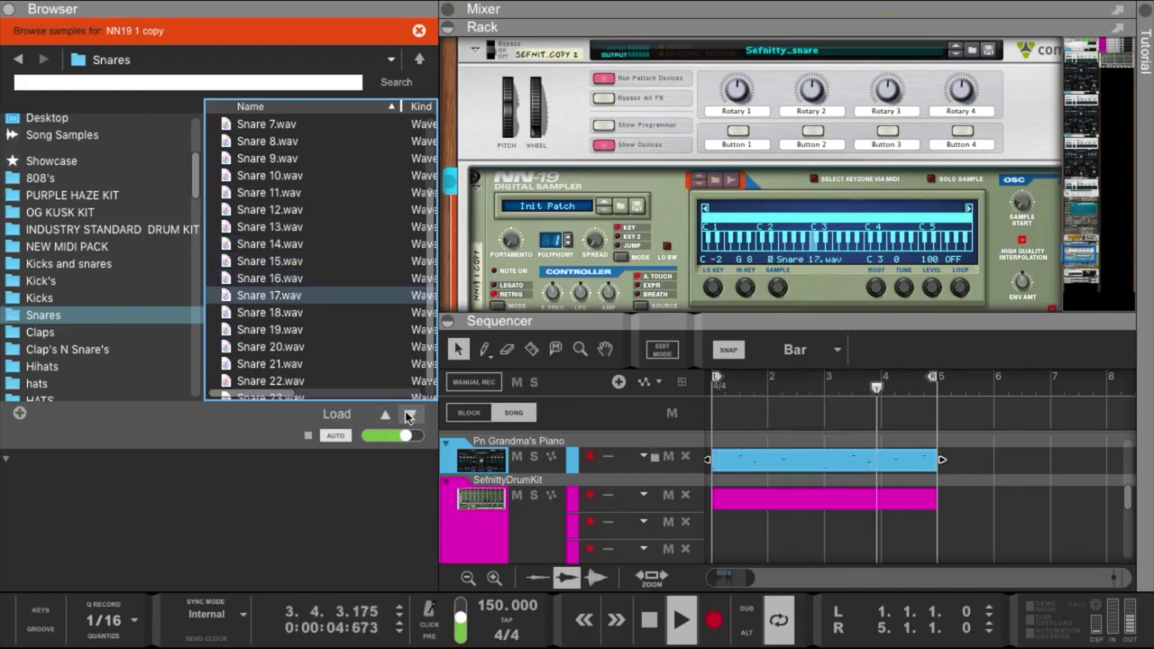
left_click(410, 414)
left_click(409, 414)
scroll(368, 353, "down", 1)
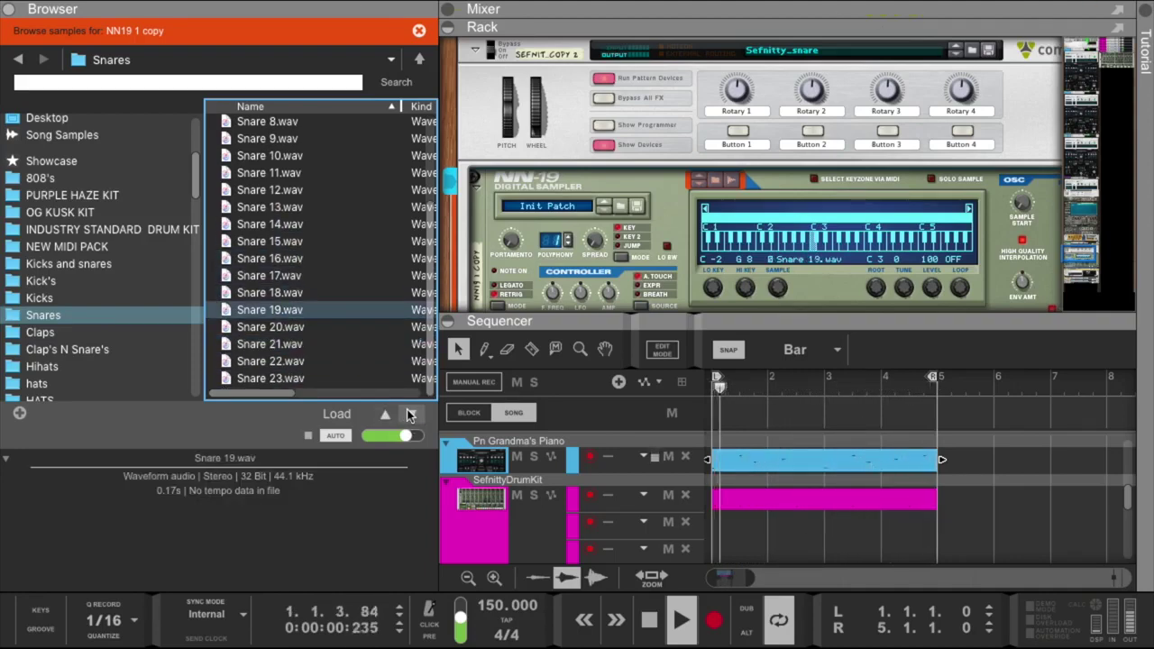
left_click(411, 415)
left_click(411, 415)
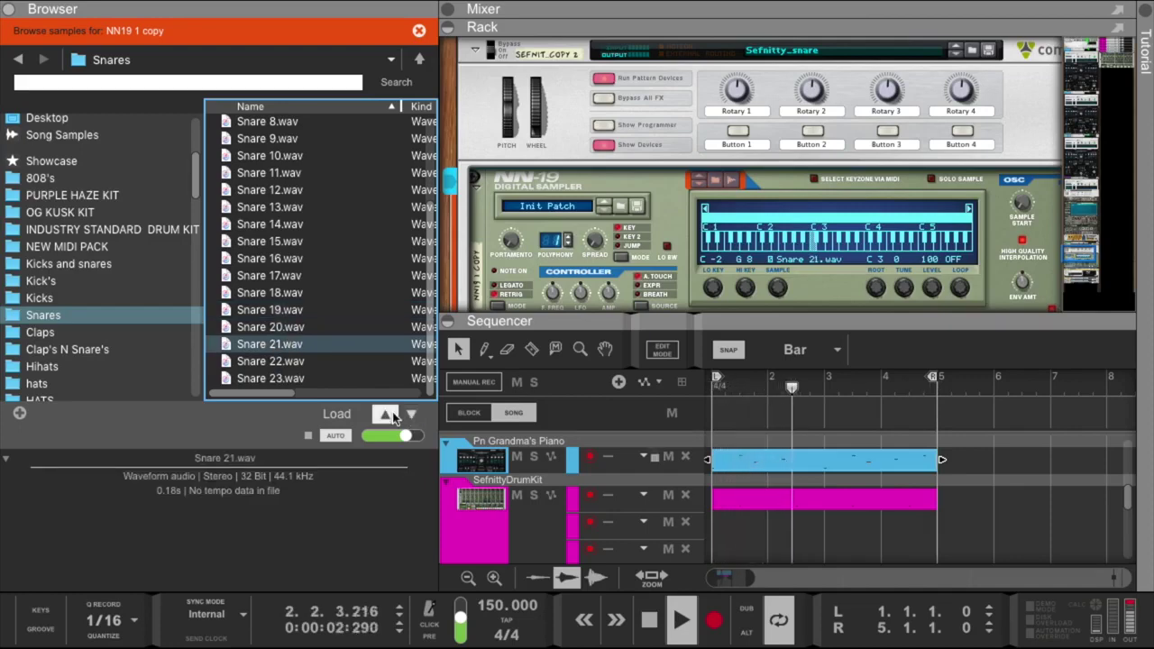
left_click(387, 414)
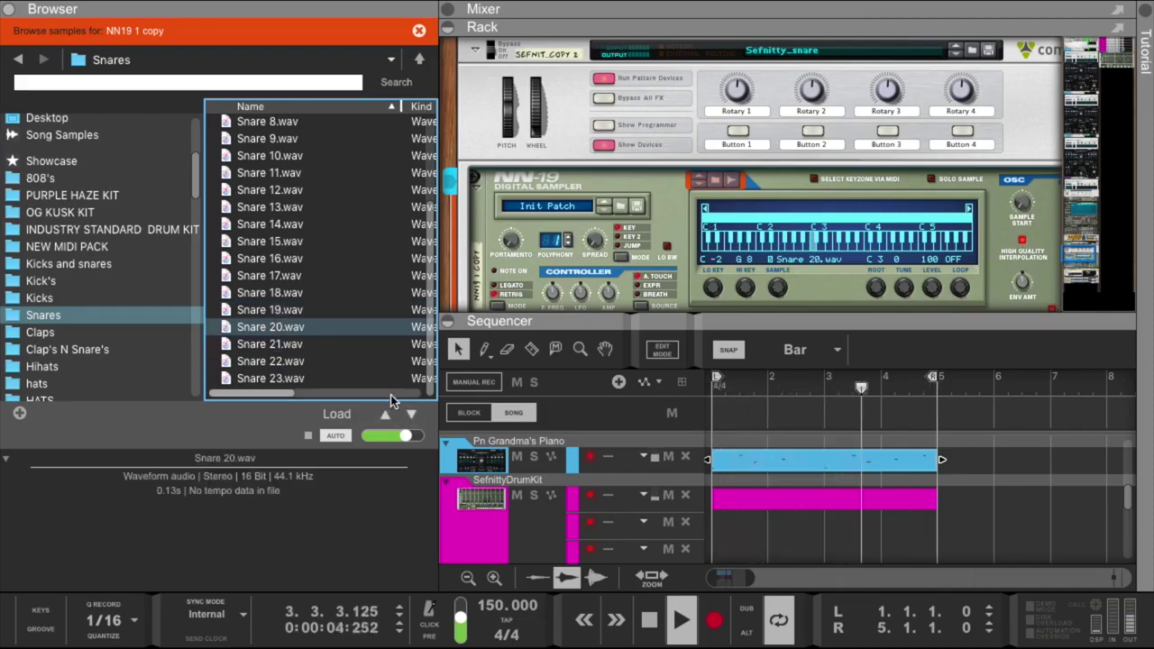
Lower the SefnittySnare copy 2 mix channel's level fader slightly and enlarge the sequencer area.
scroll(739, 126, "up", 4)
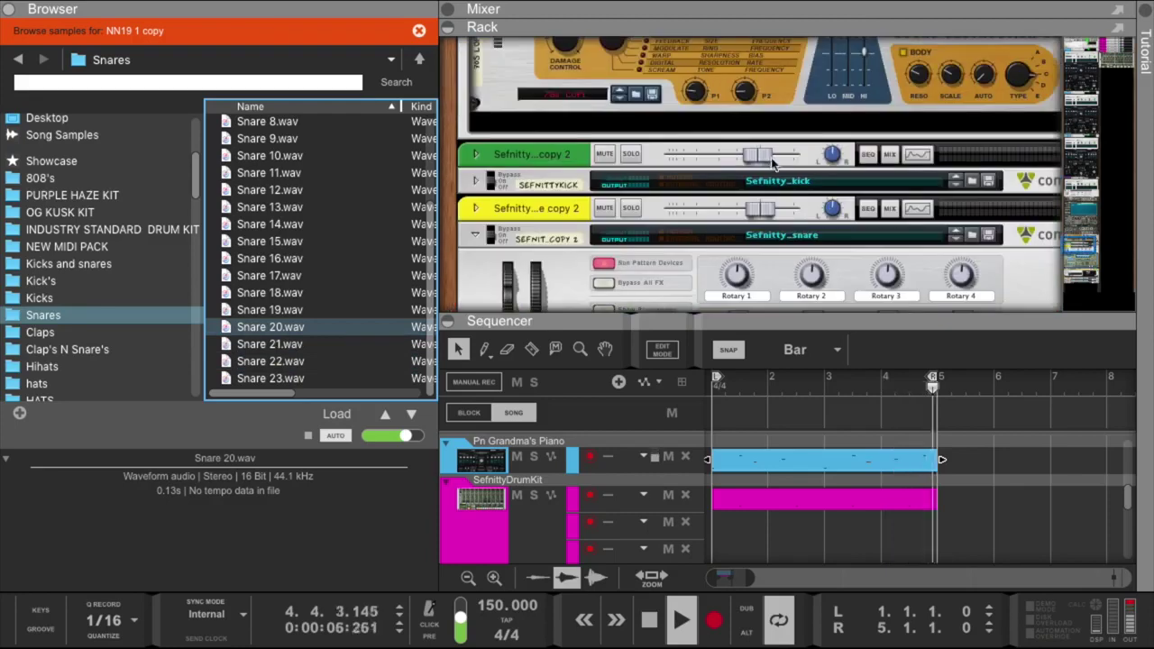
left_click_drag(763, 209, 745, 210)
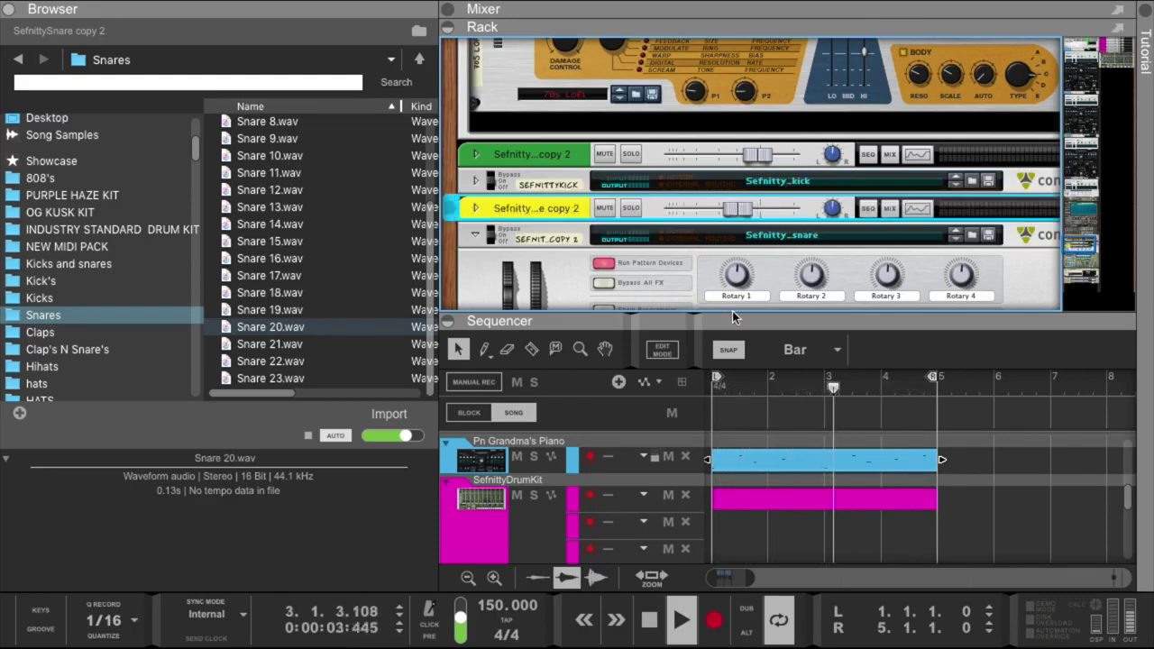
left_click_drag(669, 314, 669, 137)
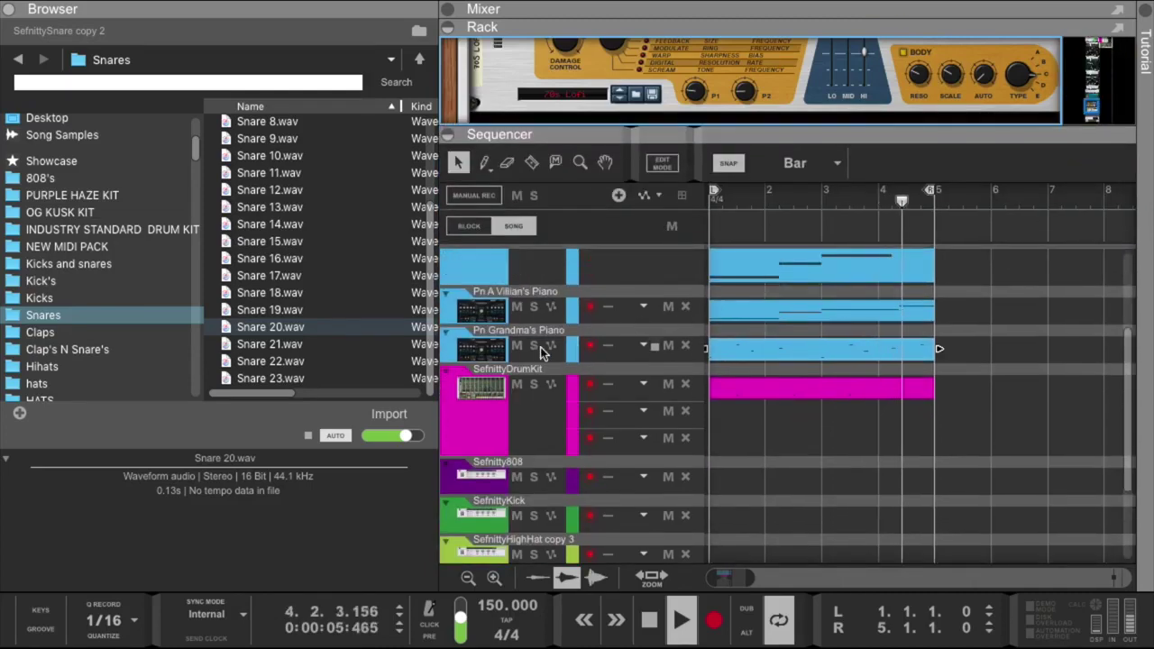
Mute the Pn Grandma's Piano track to compare the loop without it, and unmute it again.
left_click(519, 347)
scroll(765, 319, "down", 3)
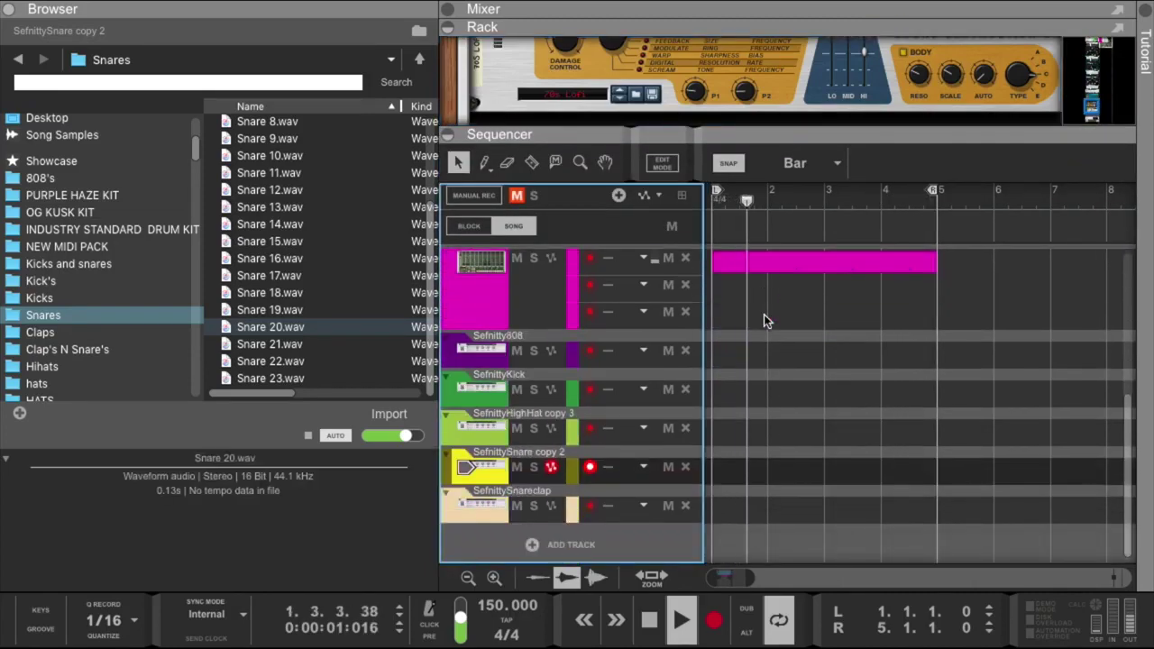
scroll(547, 279, "up", 2)
left_click(516, 267)
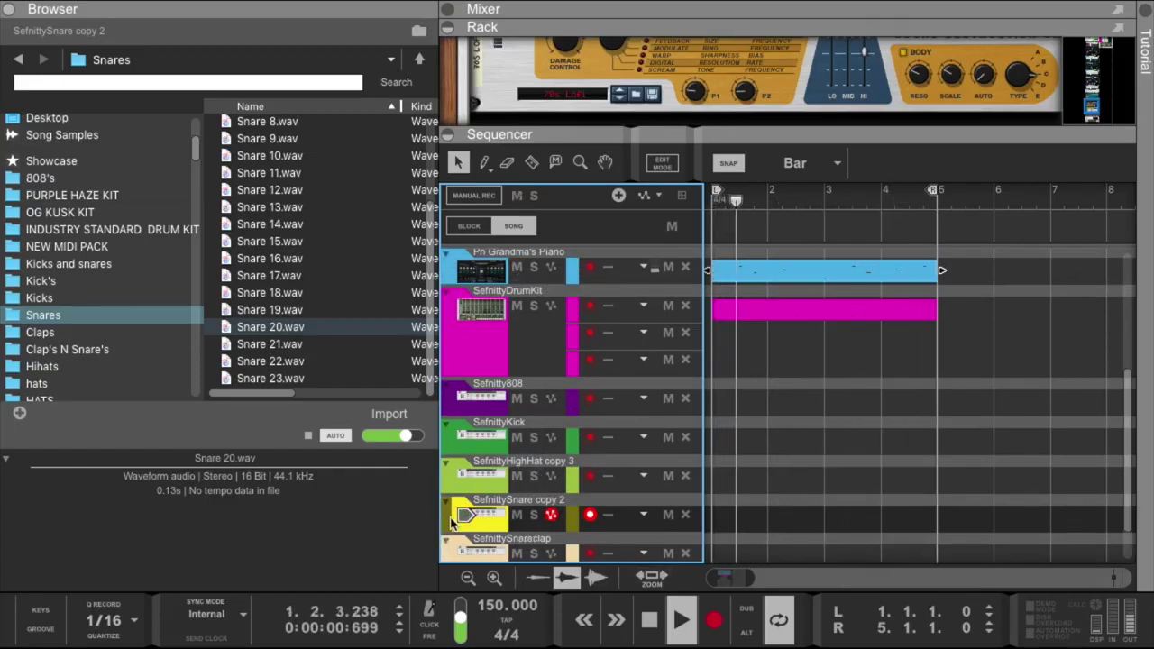
Move the SefnittySnare copy 2 track below SefnittyDrumKit, create a clip from bar 1 to bar 5 and open it in a widened note editor.
left_click_drag(450, 515, 459, 396)
mouse_move(713, 394)
left_mouse_down()
mouse_move(775, 405)
mouse_move(932, 402)
left_mouse_up()
double_click(867, 407)
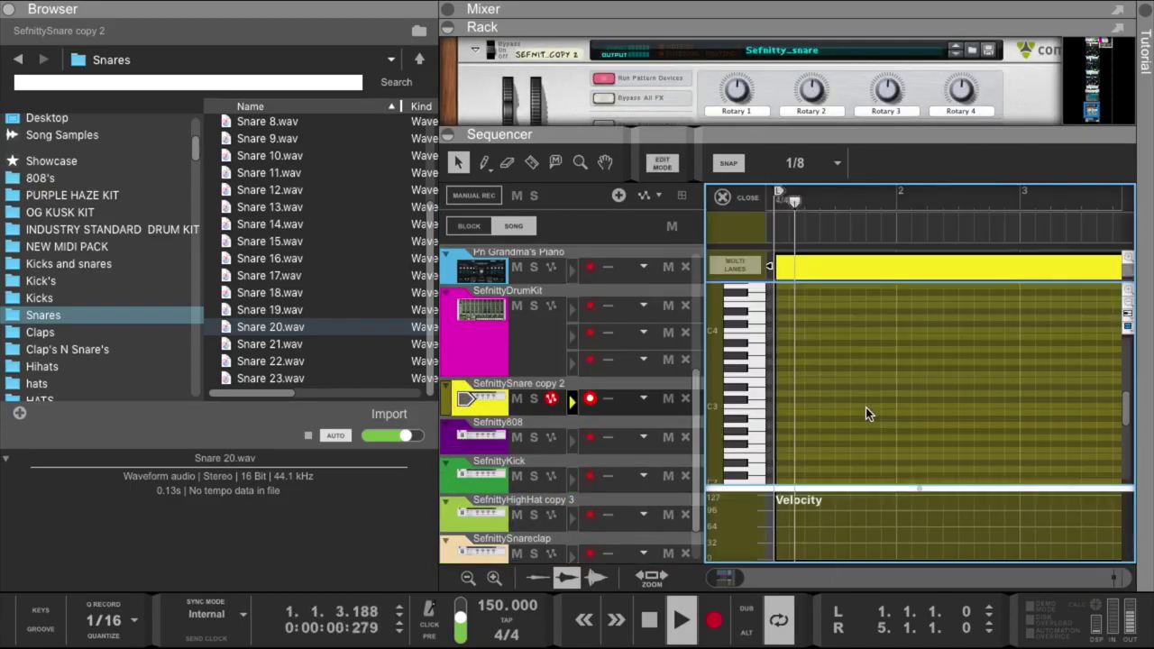
left_click_drag(435, 336, 185, 338)
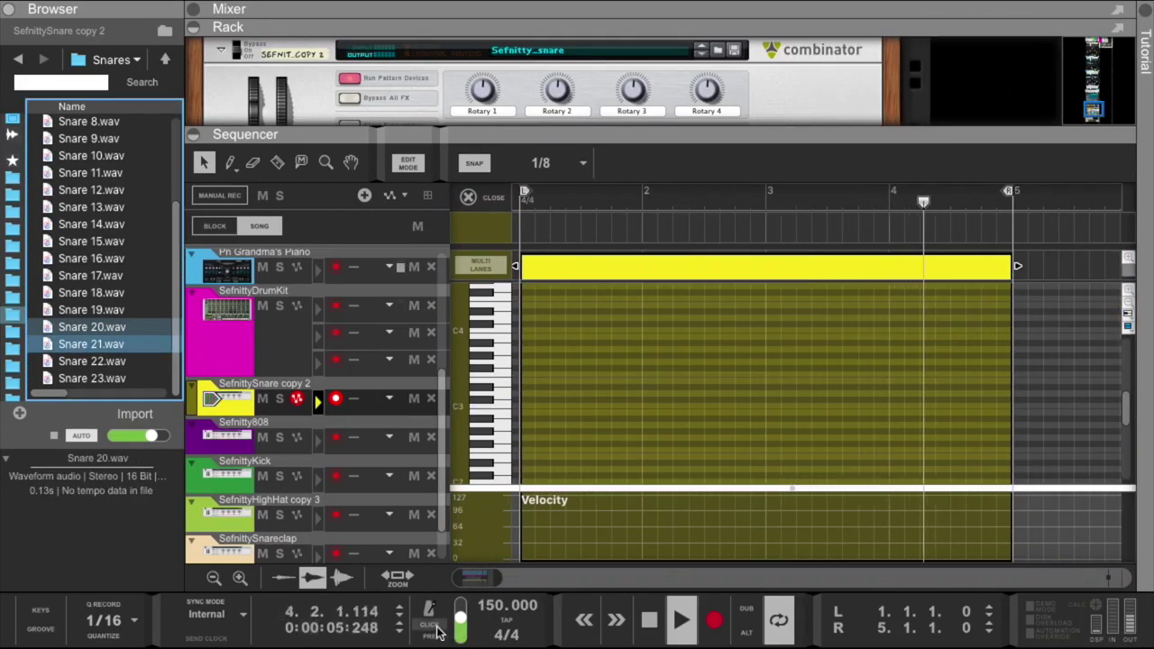
Record a snare pattern into the SefnittySnare copy 2 clip and quantize it to 1/16.
left_click(713, 620)
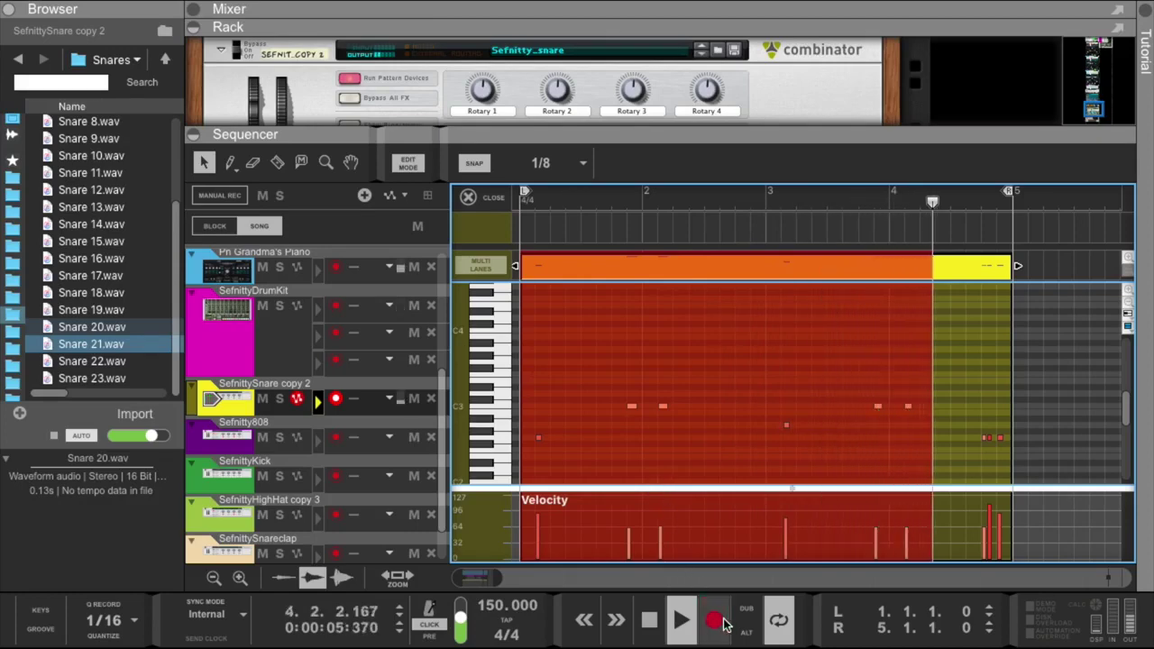
key("ctrl+Return")
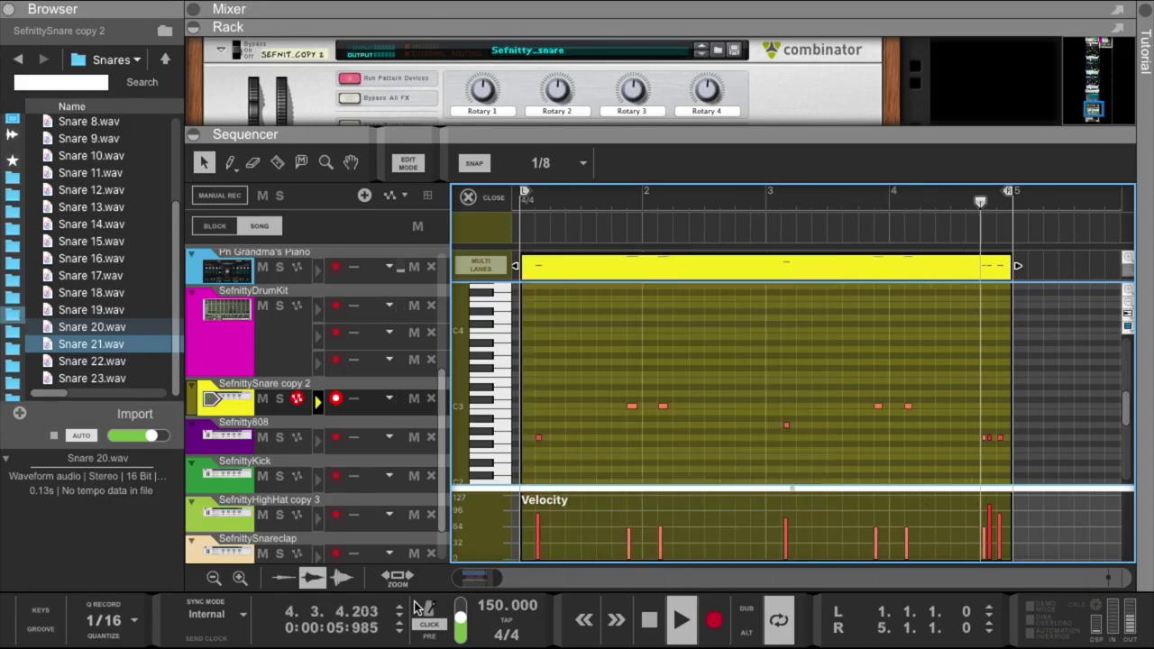
right_click(644, 291)
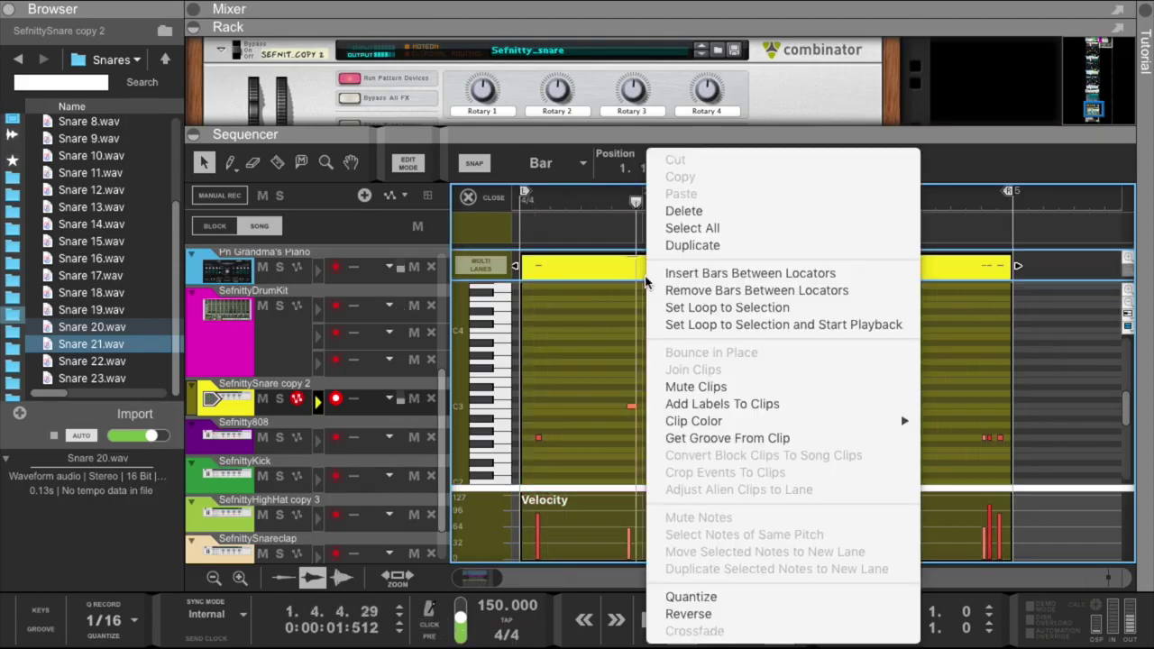
left_click(691, 614)
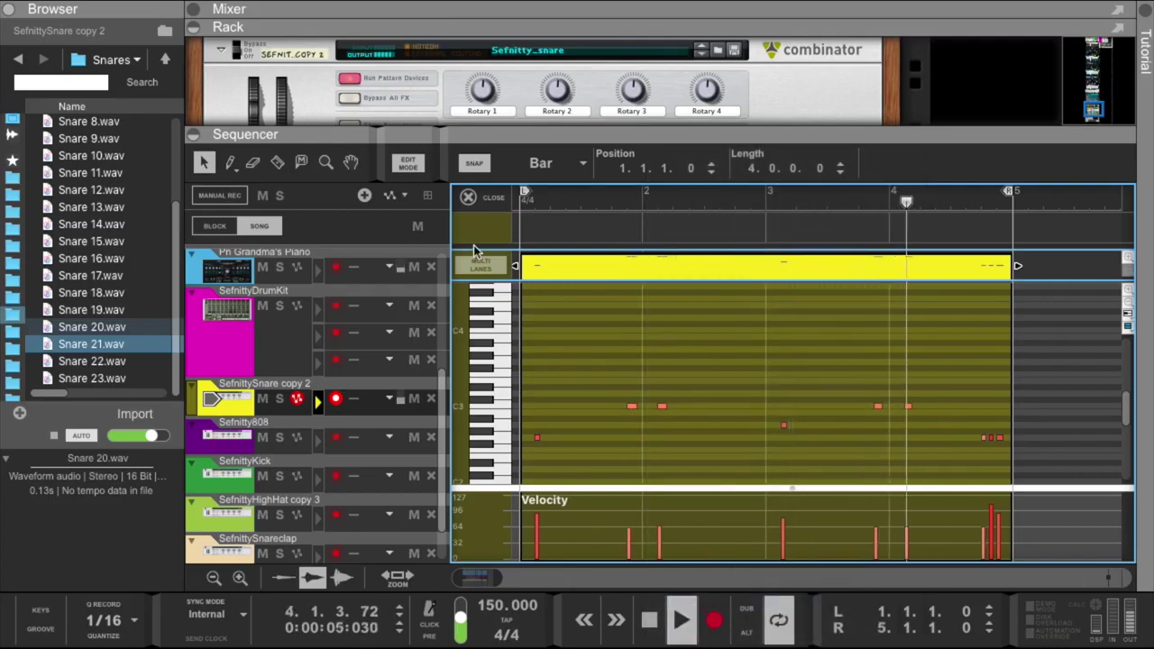
Match the velocity of all recorded snare notes to 90 and close the note editor.
left_click_drag(530, 419, 1012, 484)
scroll(954, 384, "up", 4)
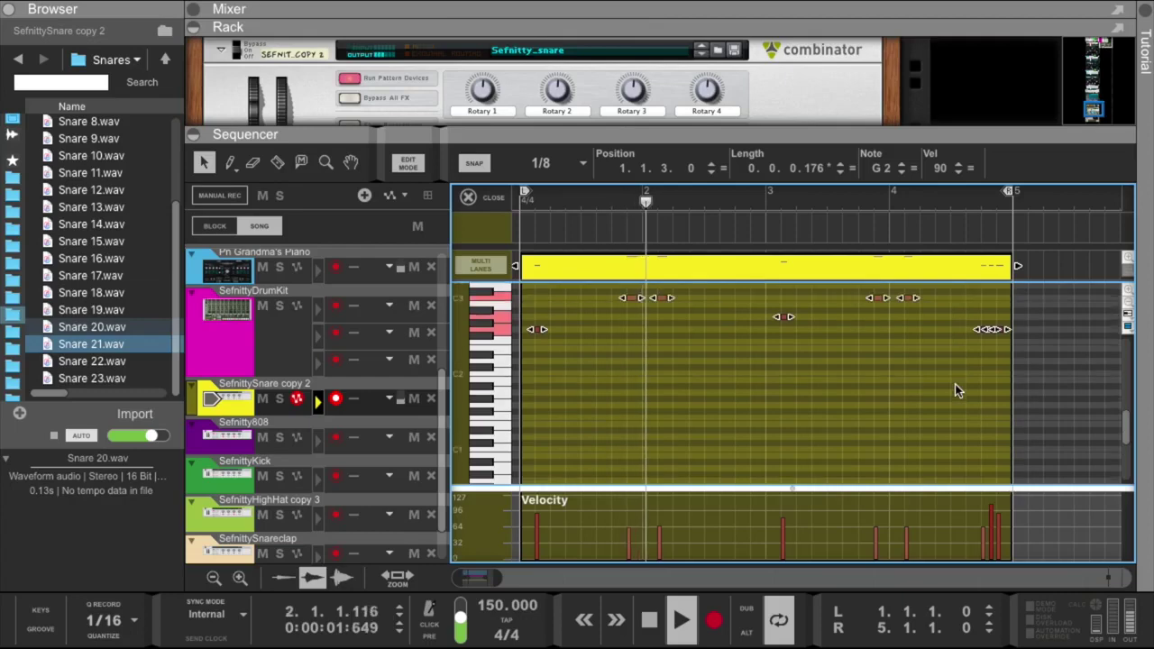
left_click(961, 168)
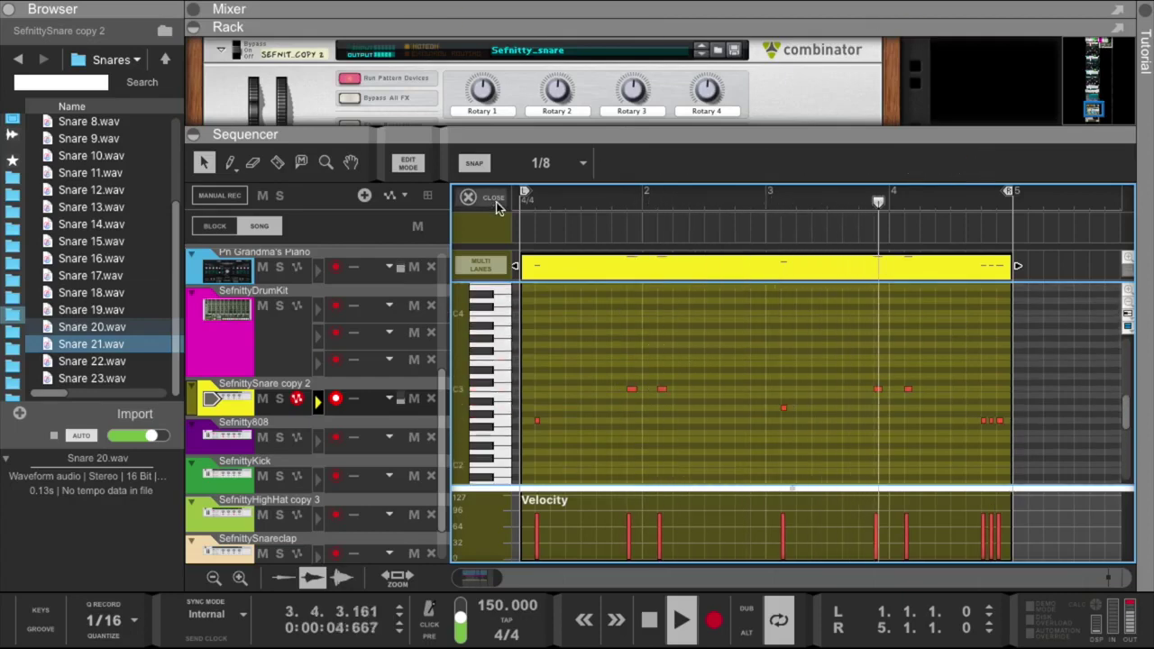
left_click(468, 196)
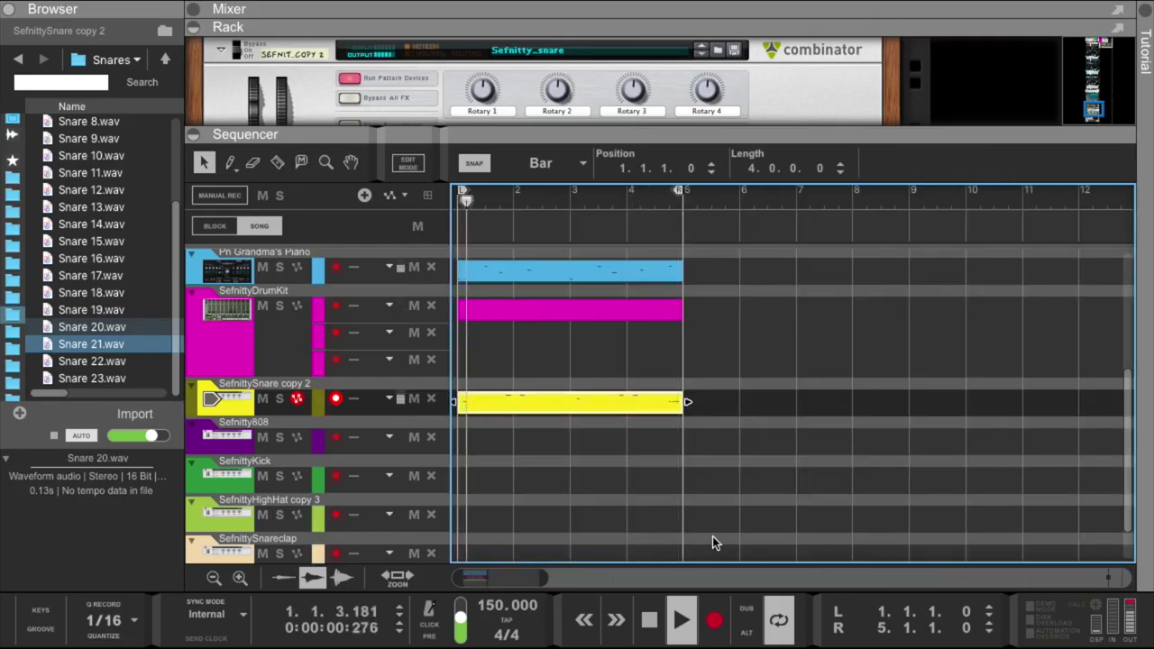
Select the SefnittyHighHat copy 3 track, reveal its NN-19 sampler and load Hihat 5.wav from the Hihats folder.
left_click(243, 518)
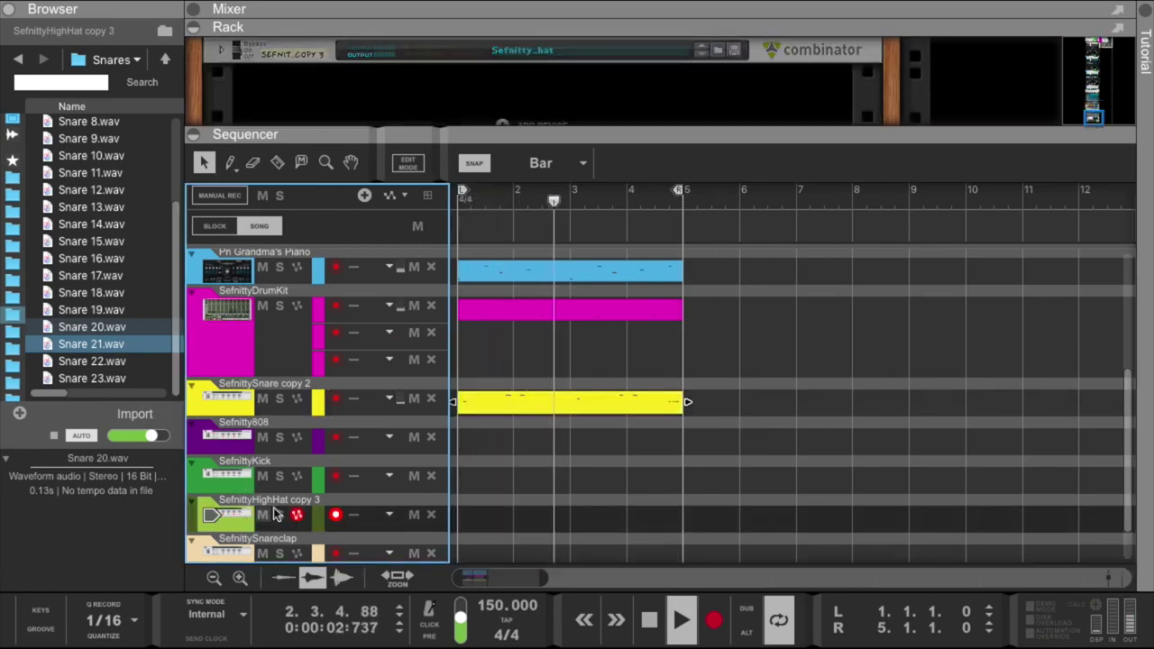
left_click(221, 53)
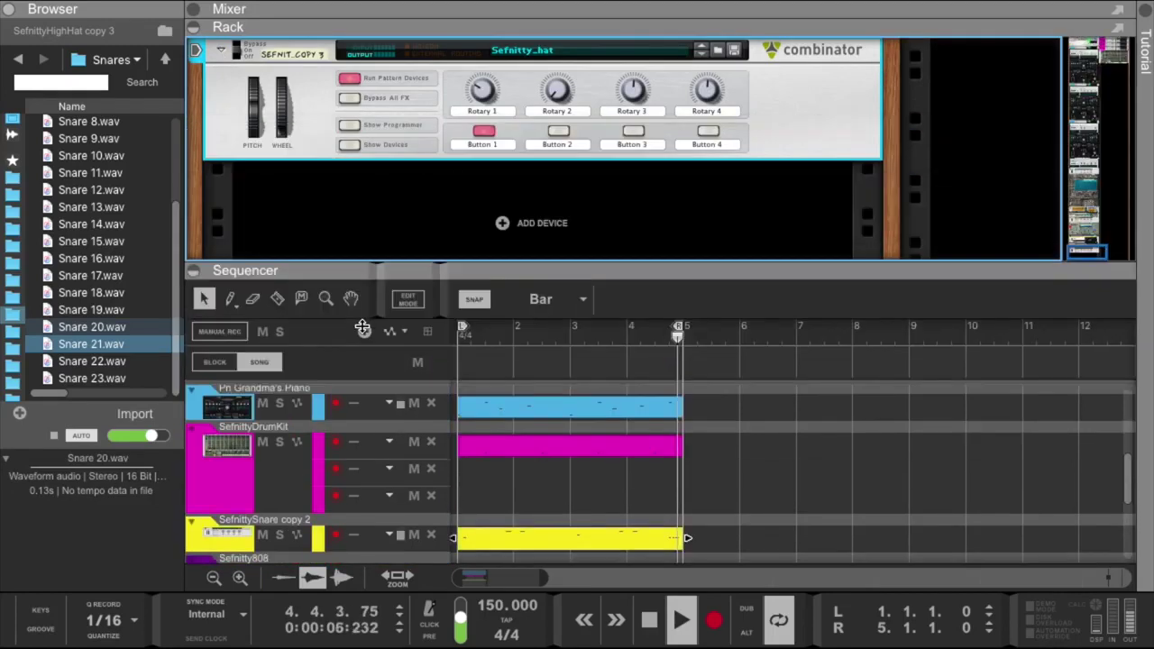
left_click(349, 144)
scroll(433, 198, "down", 2)
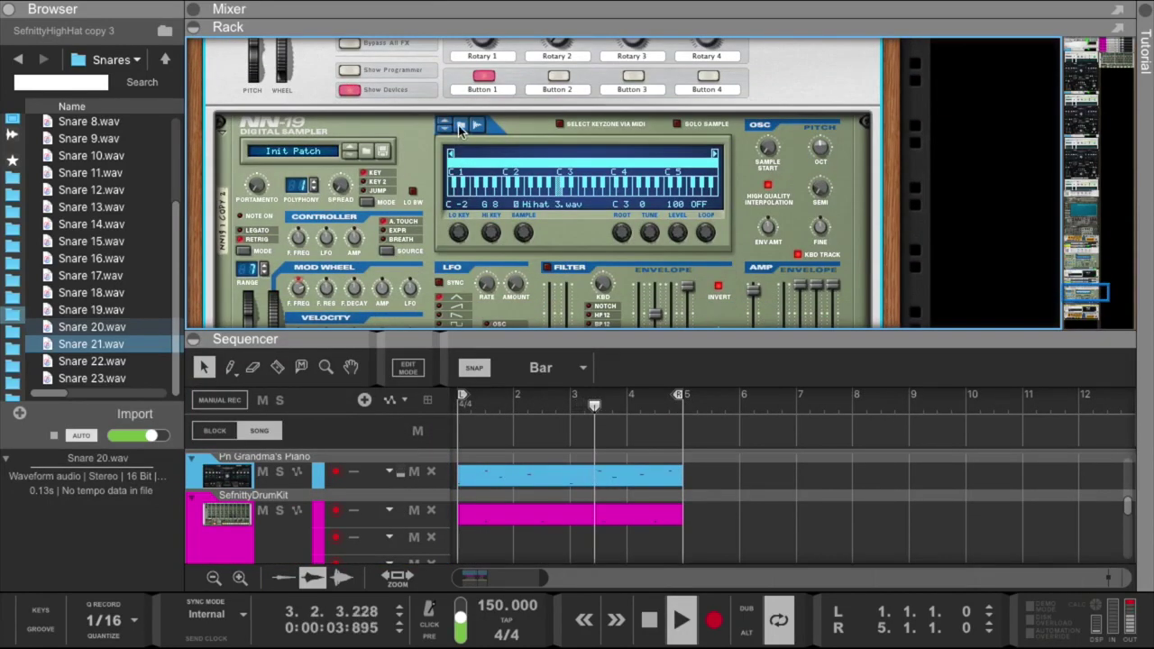
left_click(460, 129)
left_click(87, 190)
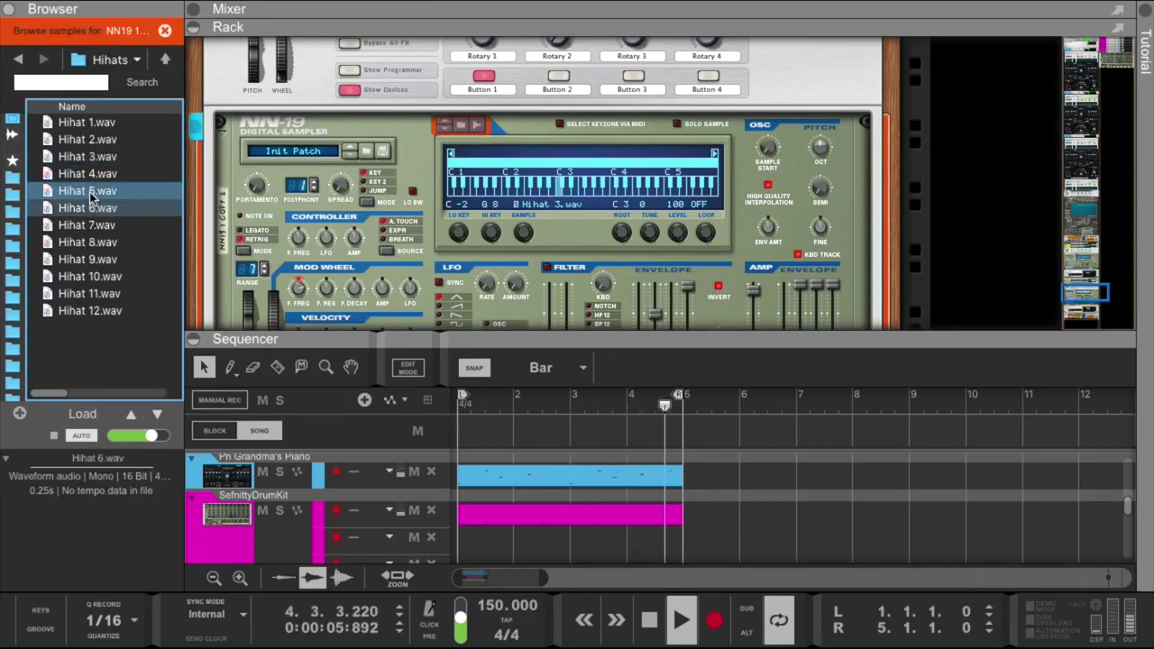
left_click(90, 193)
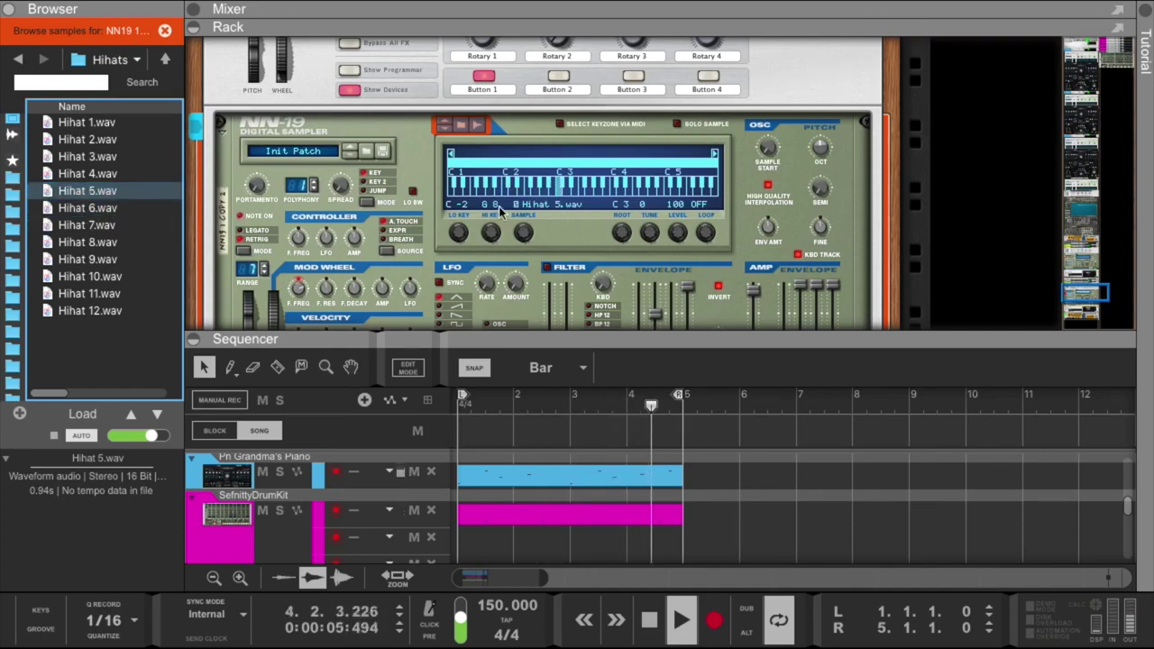
Enable EQ, high-pass filter and E Mode in the SefnittyHighHat copy 3 Spectrum EQ, and boost the high band about 12.7 dB at 5.53 kHz.
scroll(501, 209, "up", 3)
left_click(662, 167)
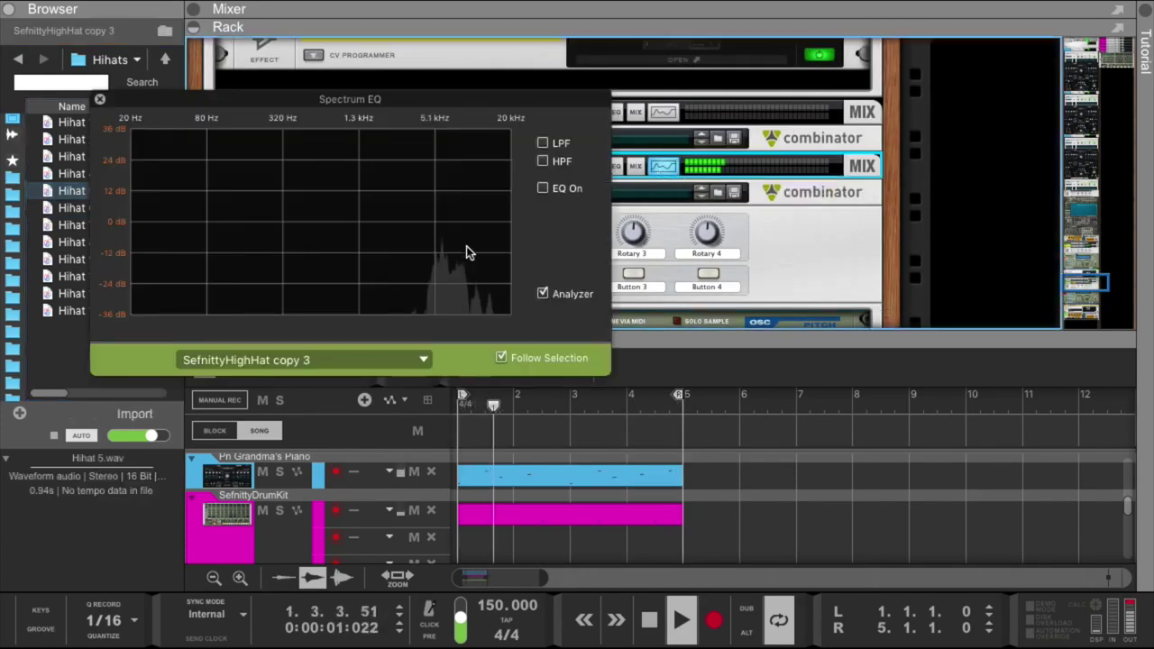
left_click(541, 188)
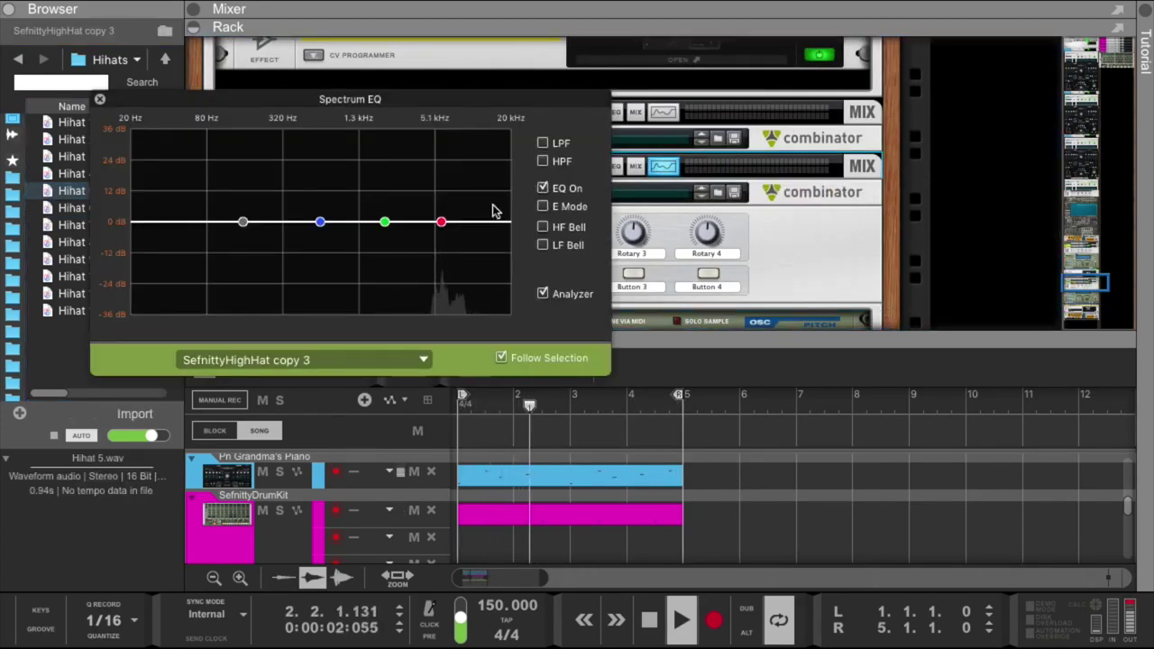
left_click(543, 162)
left_click_drag(253, 222, 439, 188)
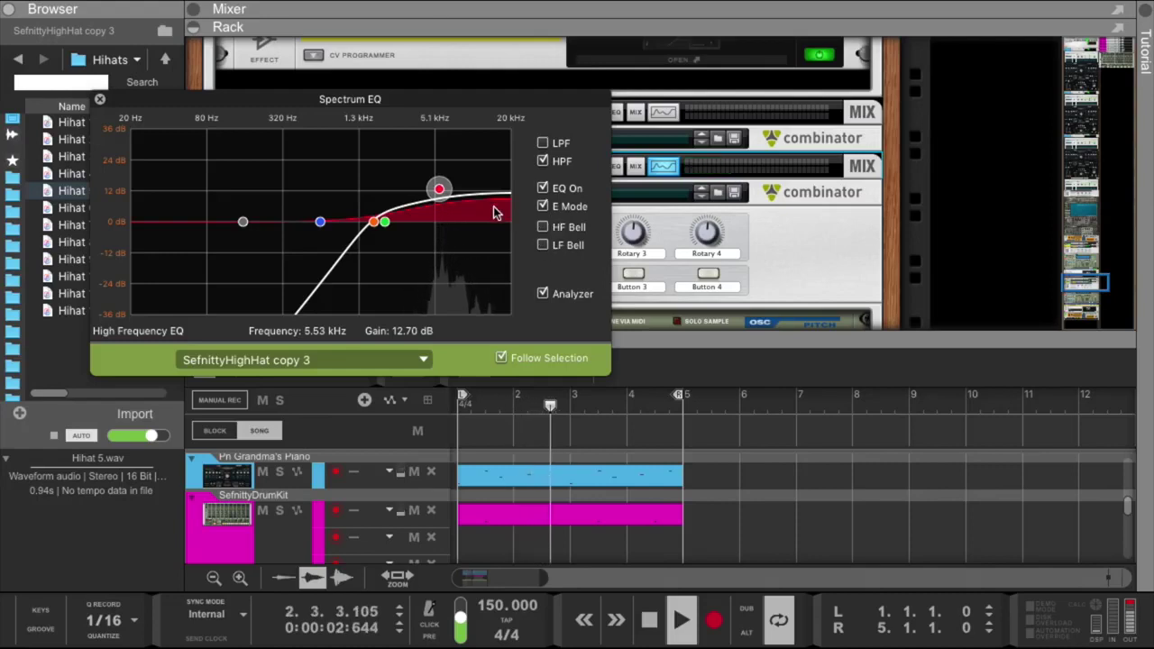
Switch the hi-hat EQ's high band to bell shape without E Mode, set its boost to about 10 dB, raise the high-pass cutoff and close the EQ.
left_click(542, 227)
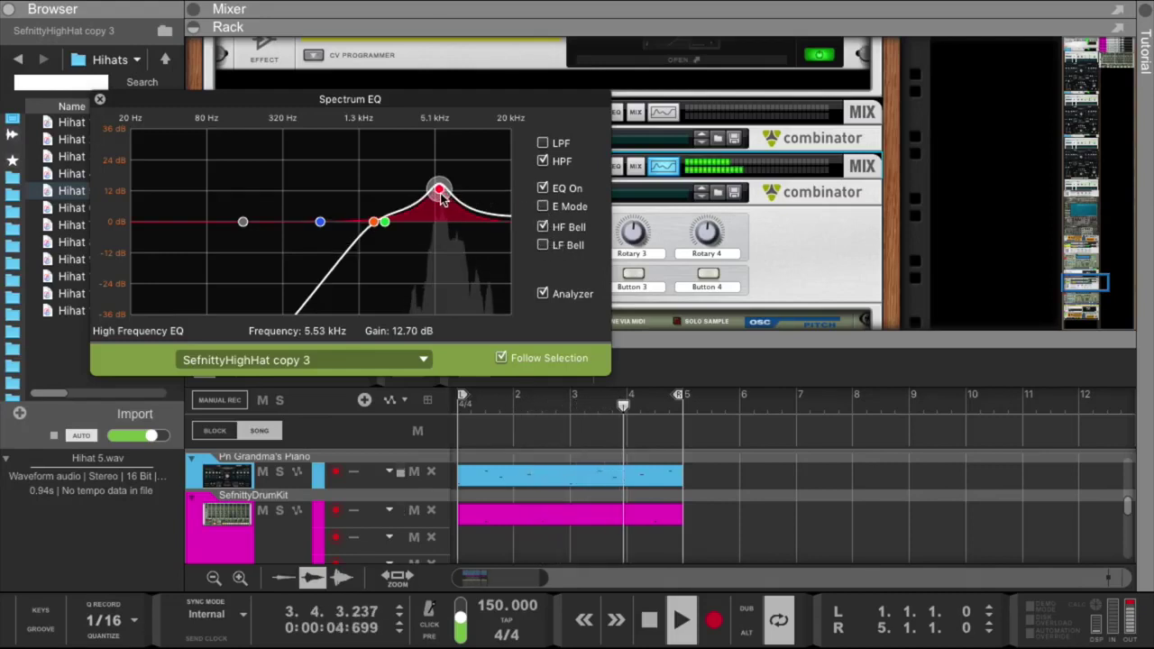
left_click_drag(439, 188, 447, 196)
left_click_drag(374, 222, 411, 222)
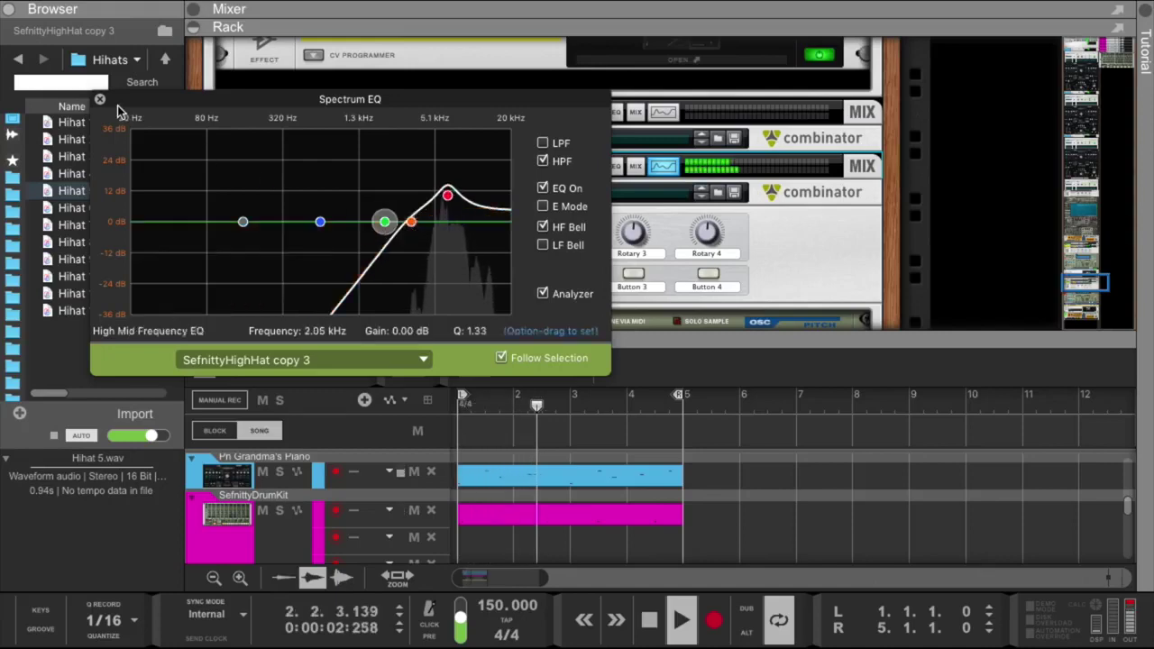
left_click(99, 99)
Open the Spectrum EQ of the SefnittySnare copy 2 mixer channel and set its high-pass filter to about 160 Hz.
left_click_drag(508, 167, 491, 166)
left_click(491, 30)
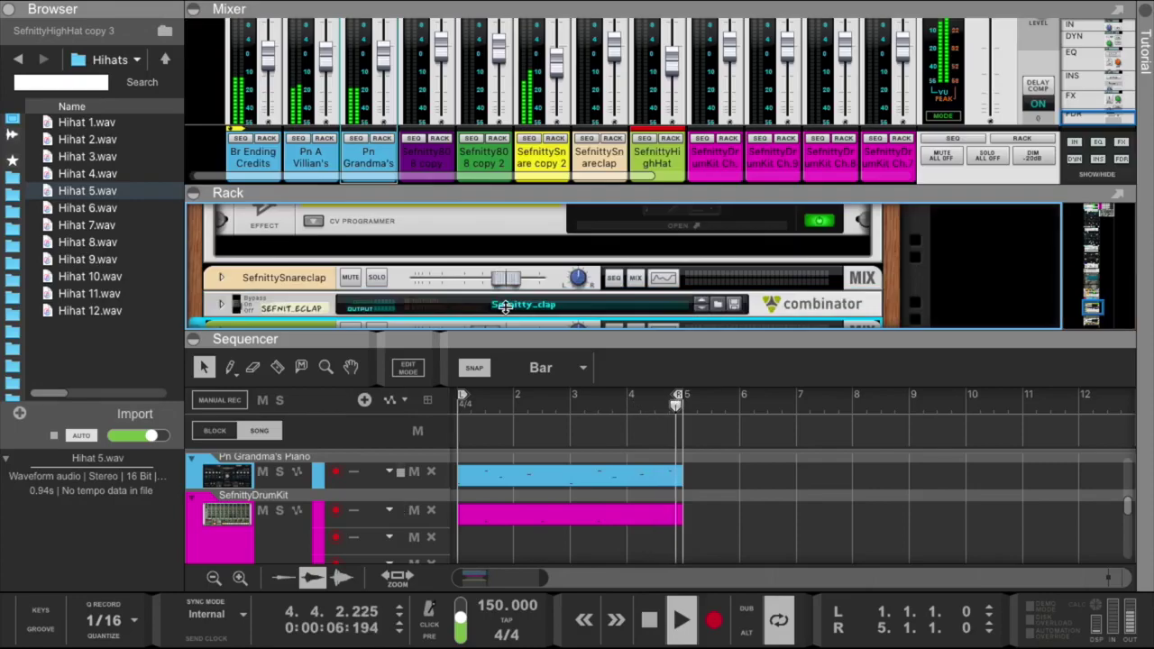
left_click(541, 210)
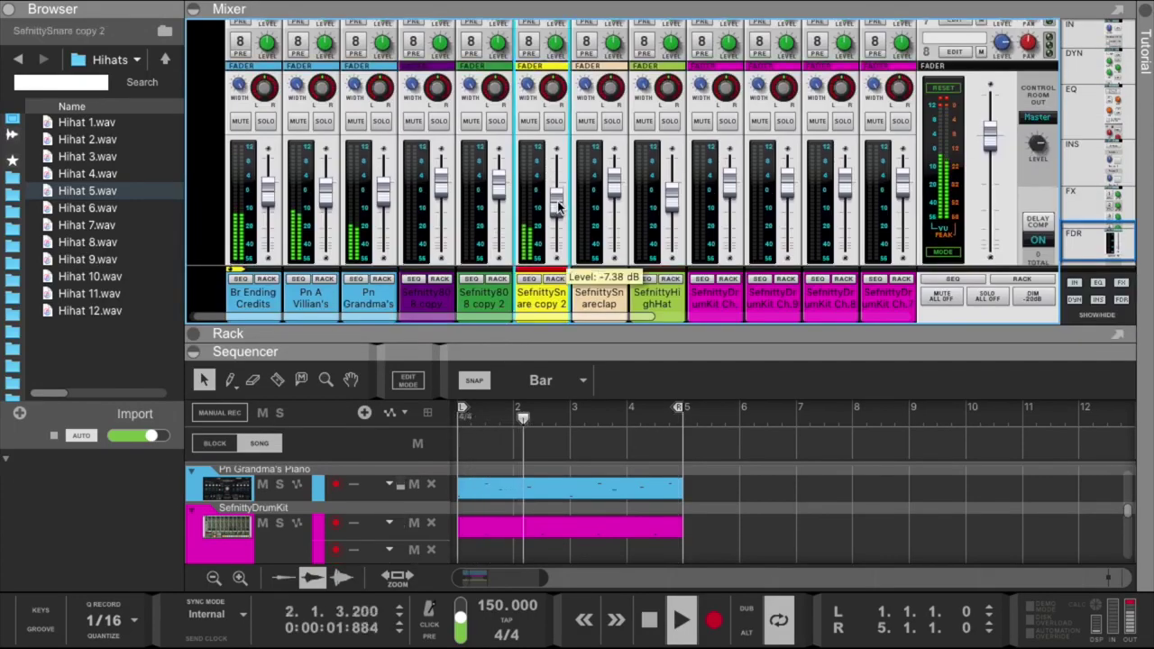
scroll(550, 209, "up", 8)
scroll(552, 216, "up", 5)
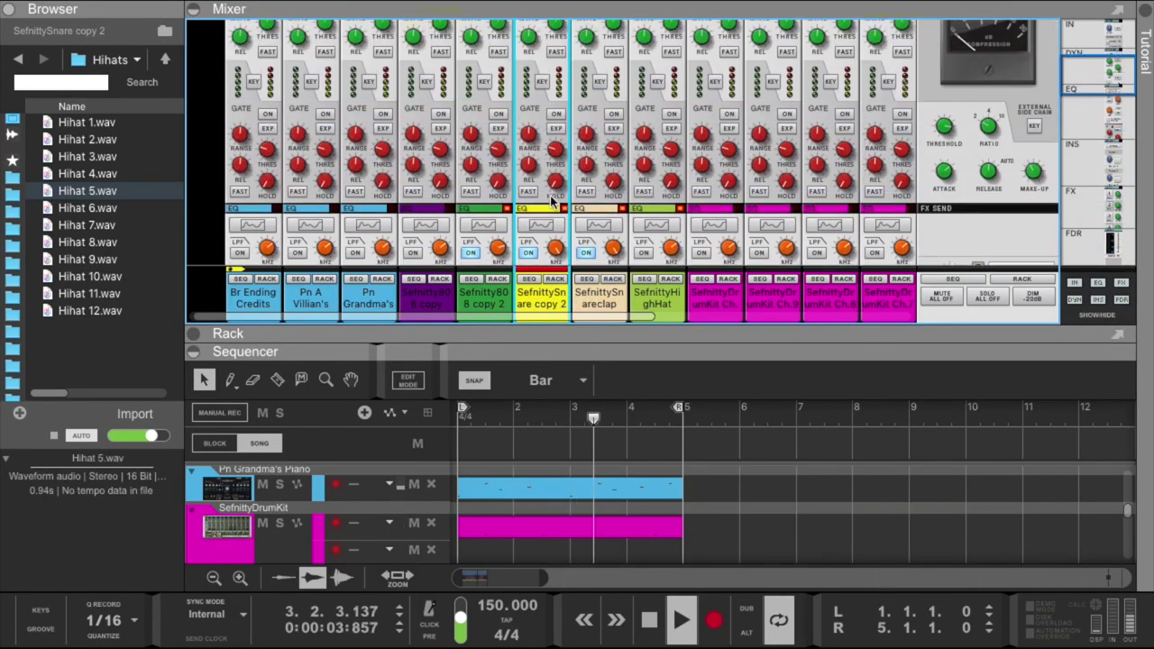
left_click(533, 231)
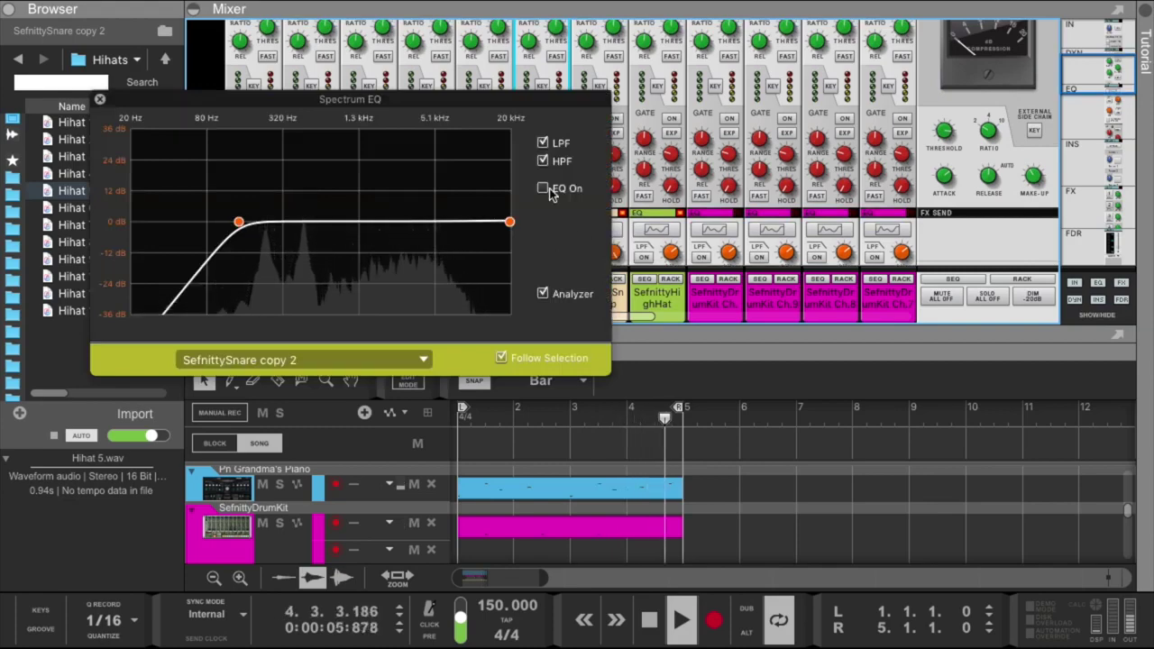
mouse_move(238, 222)
left_mouse_down()
mouse_move(315, 221)
mouse_move(243, 221)
left_mouse_up()
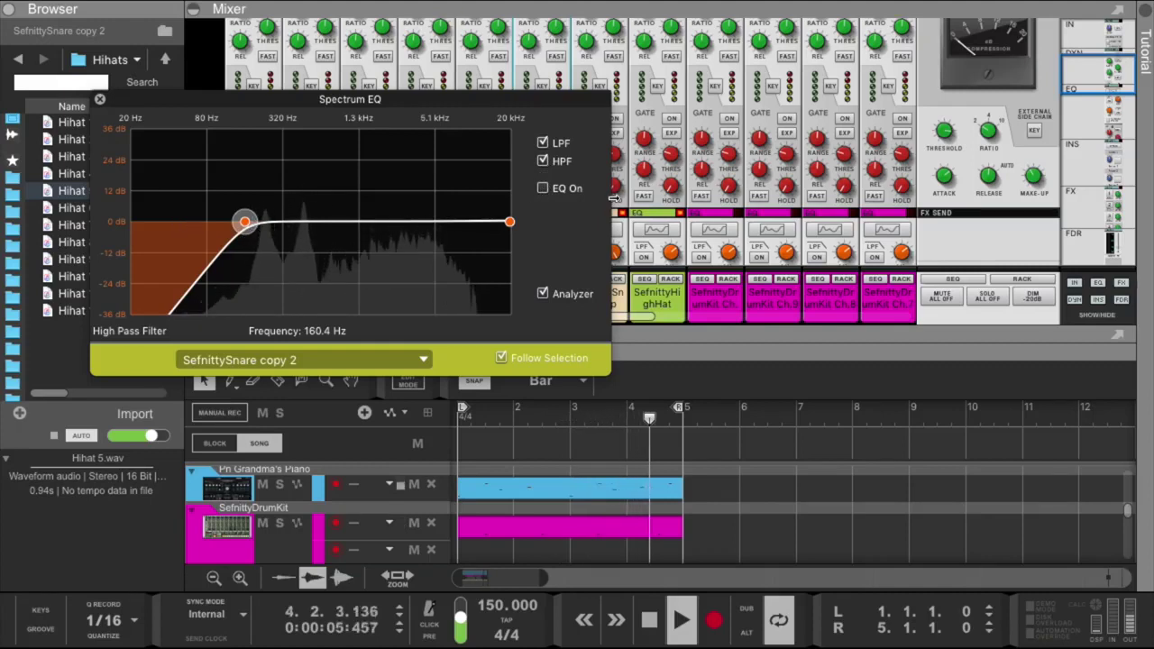
Enable EQ, E Mode and HF Bell for the snare, boost the low-mid band about 5 dB, lower the high-pass cutoff and close the EQ.
left_click(543, 187)
left_click(543, 206)
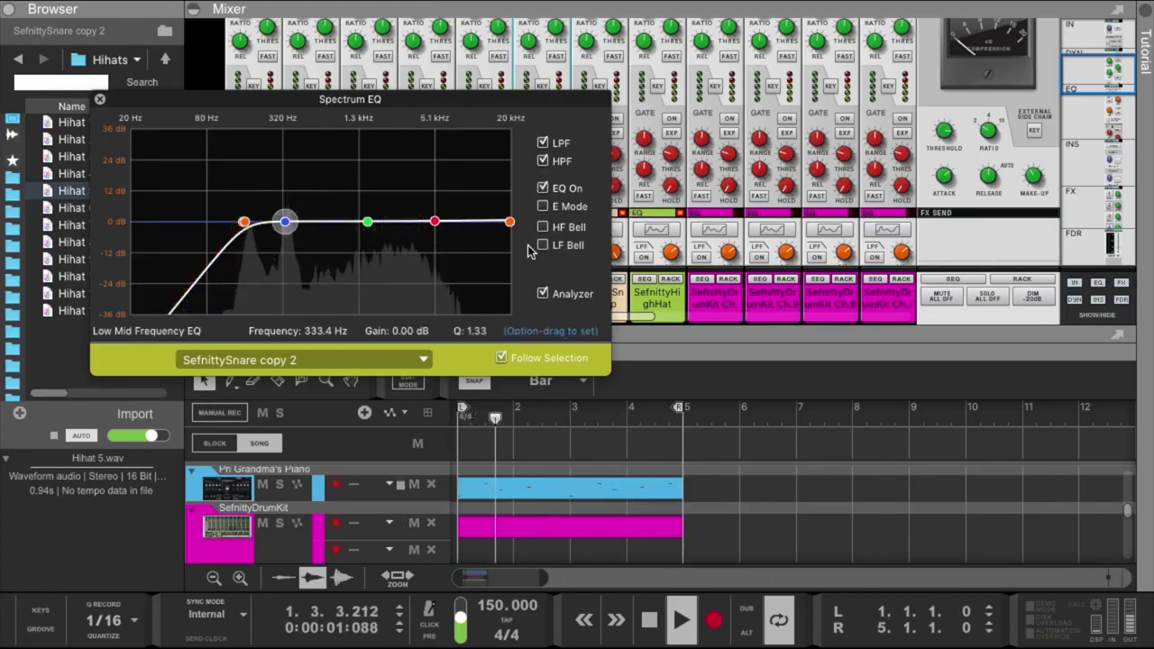
left_click(543, 226)
left_click_drag(285, 223, 228, 223)
left_click(244, 221)
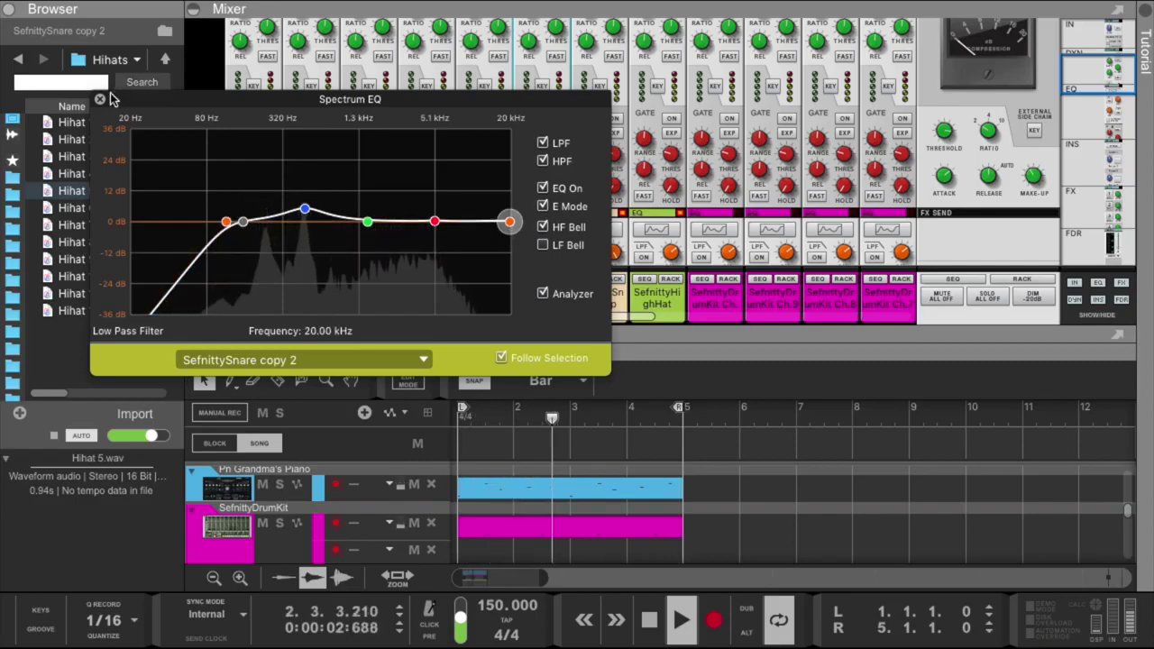
left_click(541, 316)
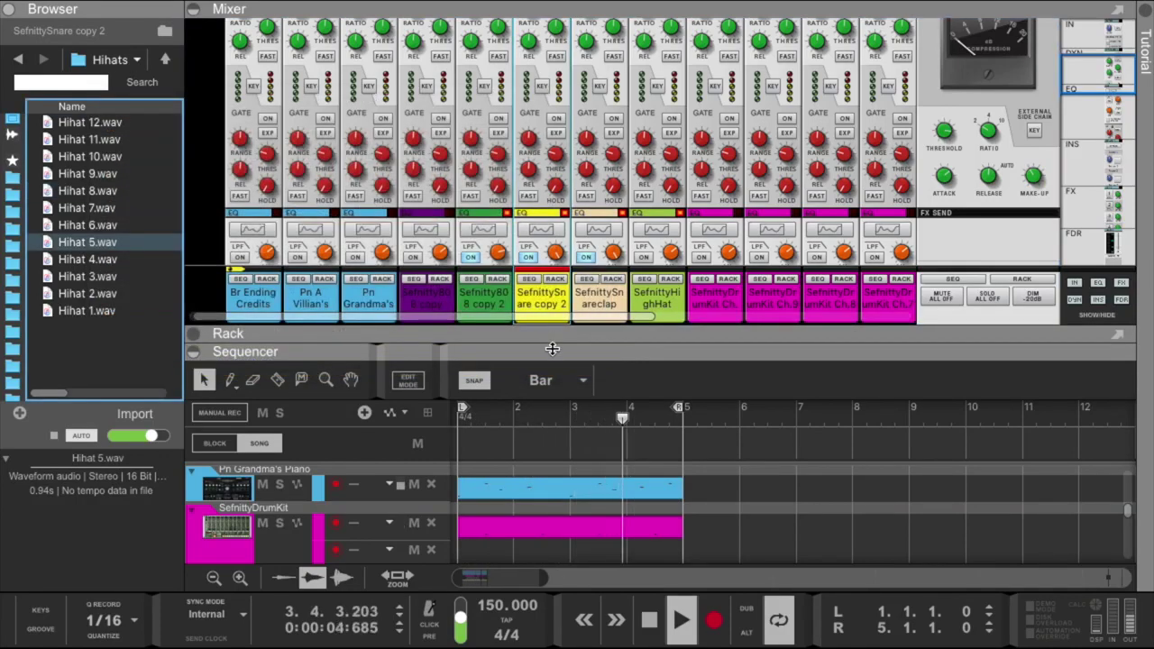
Create a four-bar clip from bar 1 on the SefnittyHighHat copy 3 track and open it for note editing.
left_click_drag(552, 349, 394, 18)
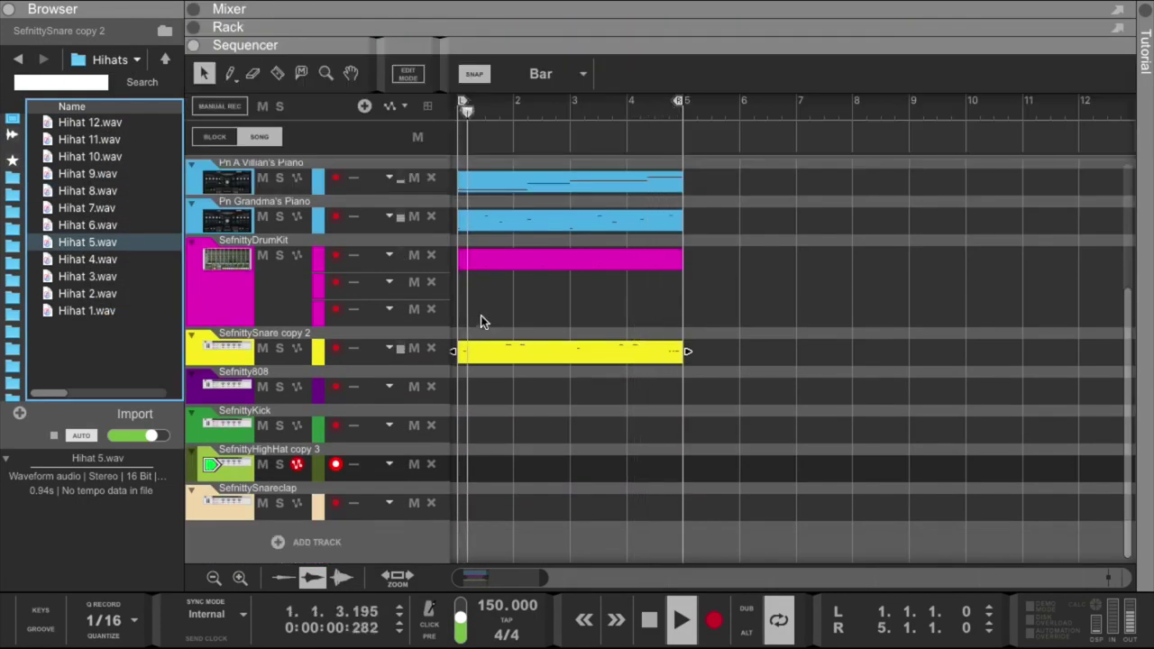
left_click(420, 209)
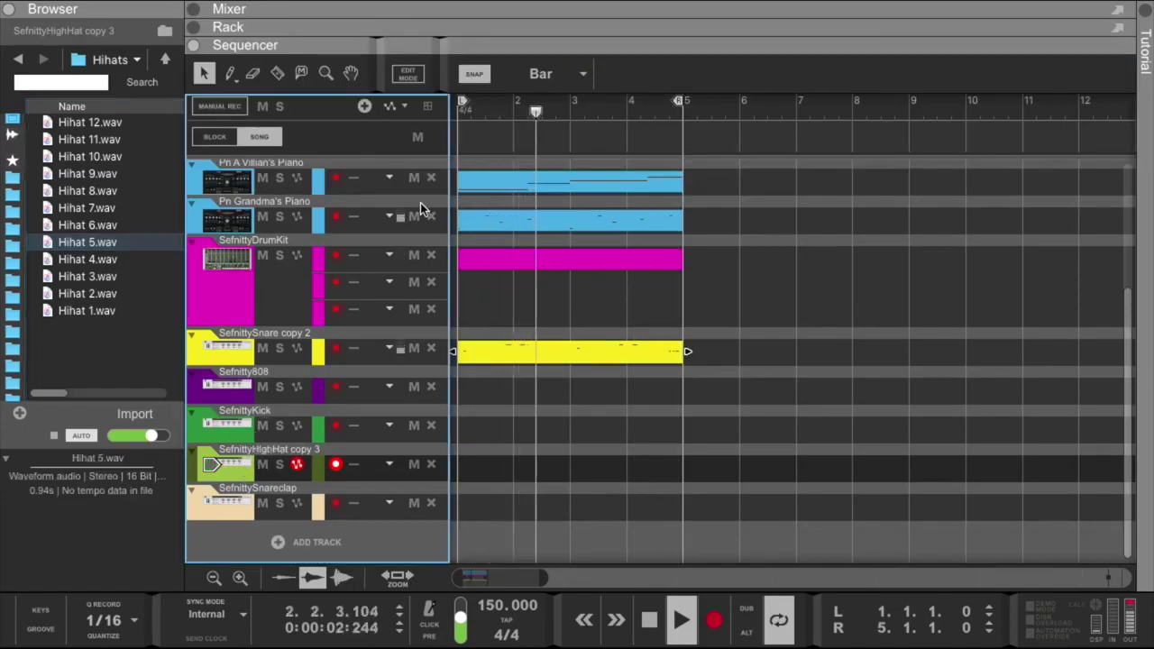
double_click(463, 465)
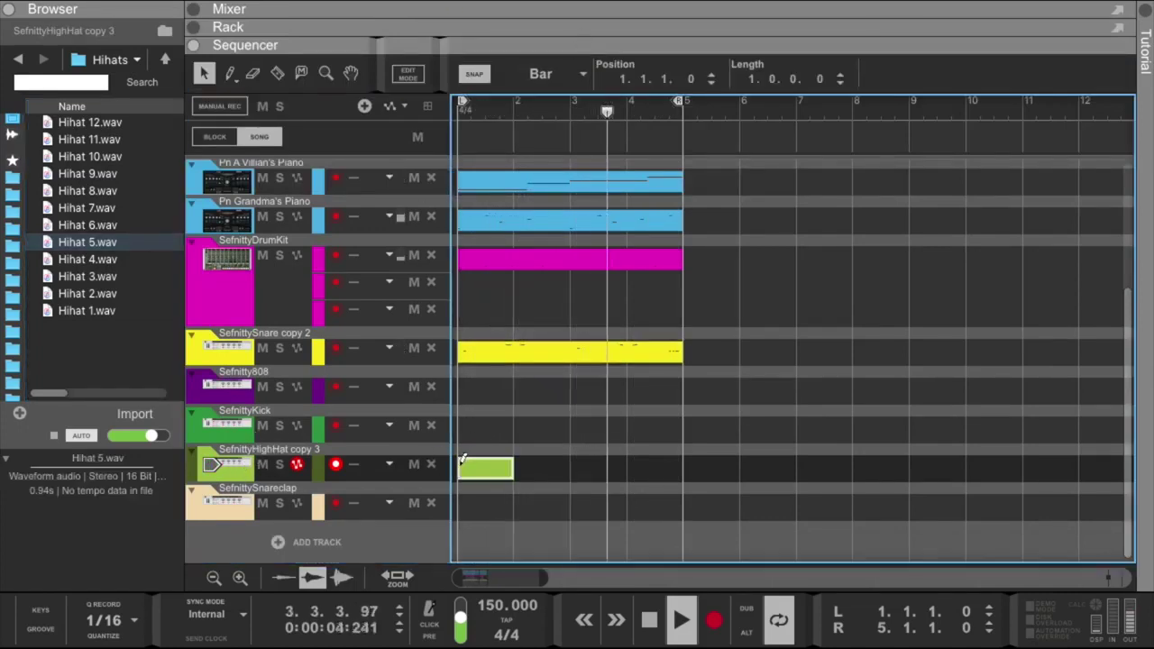
left_click_drag(513, 467, 641, 464)
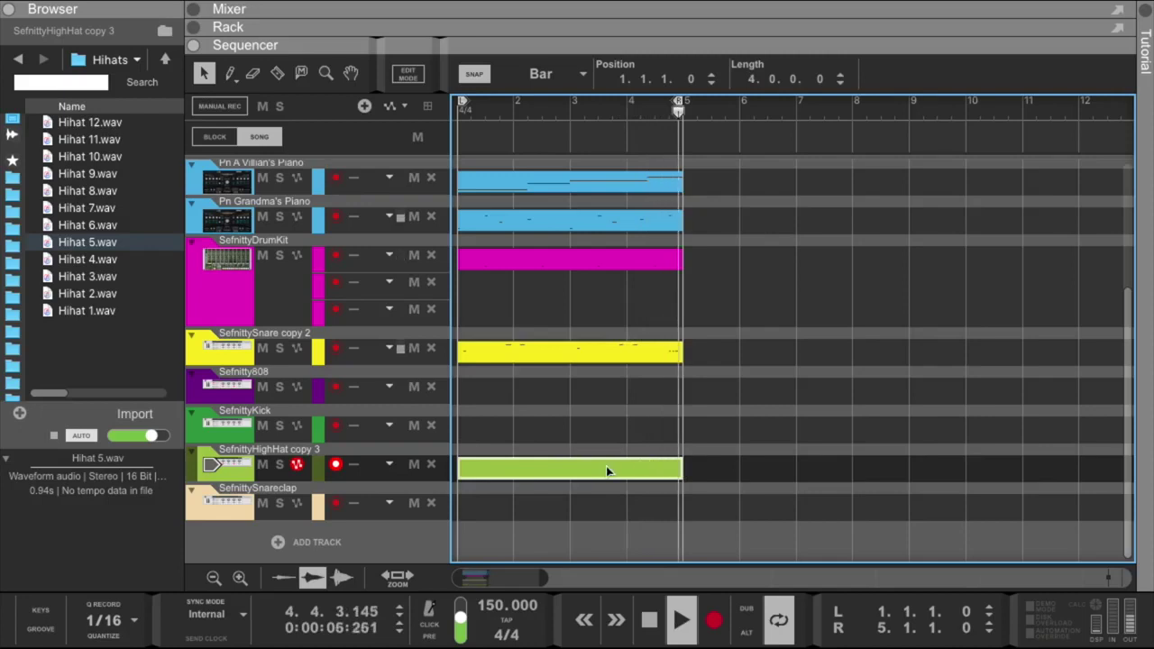
double_click(606, 468)
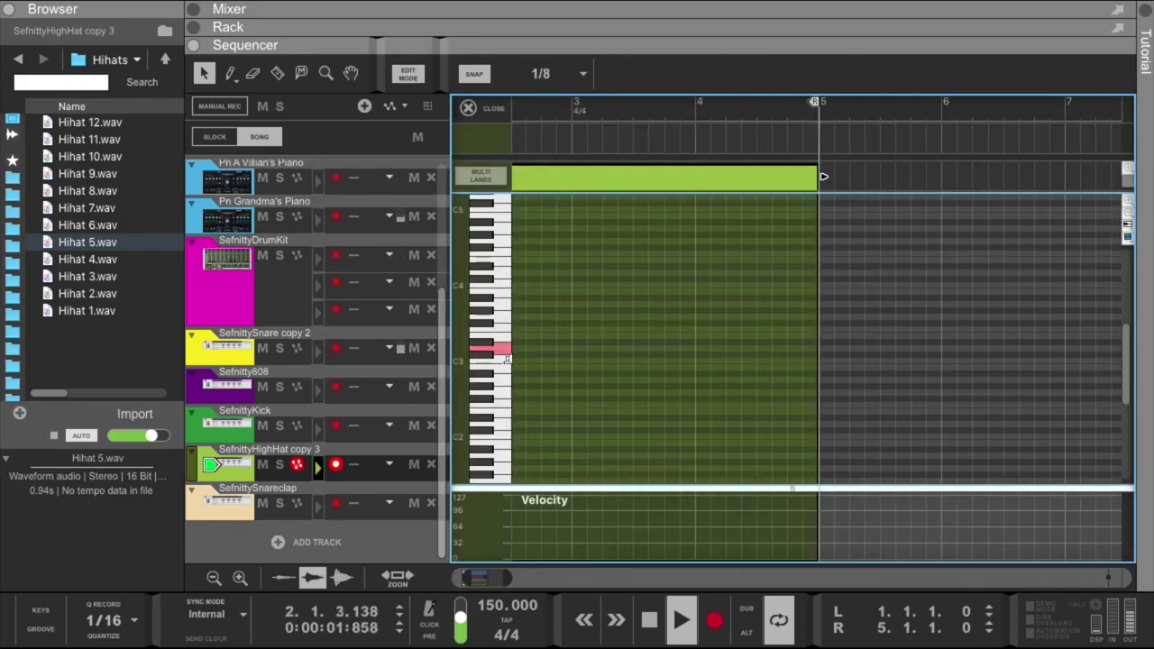
Paint continuous 1/8 notes on C3 across the whole four-bar hi-hat clip.
scroll(571, 390, "left", 3)
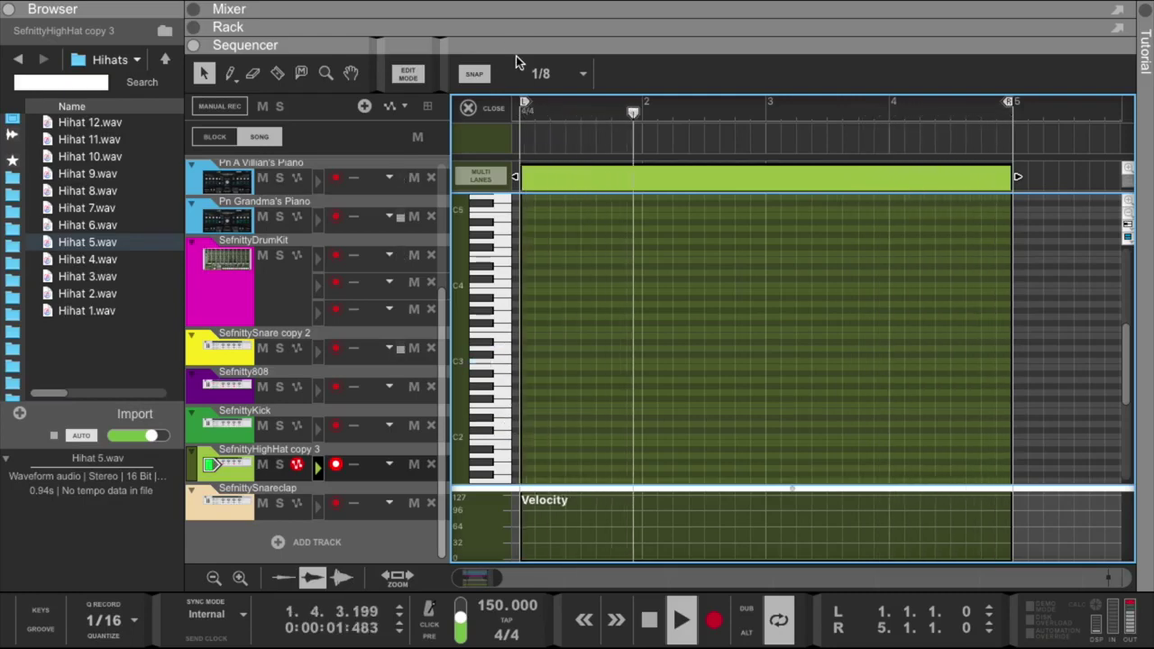
left_click(230, 73)
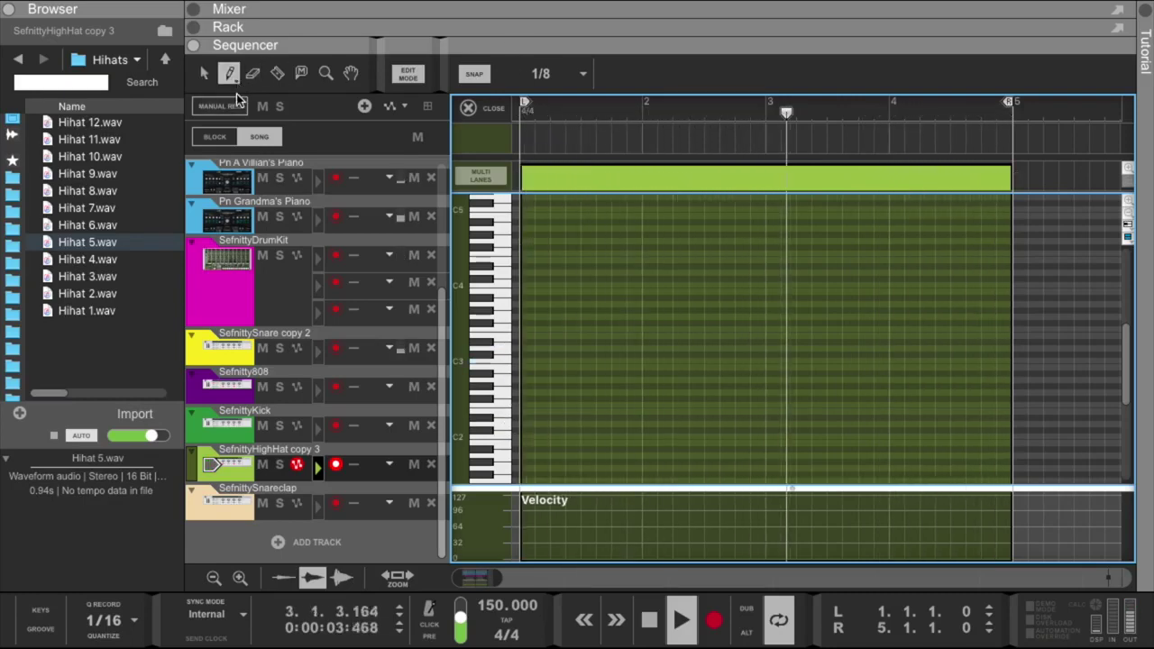
left_click(270, 89)
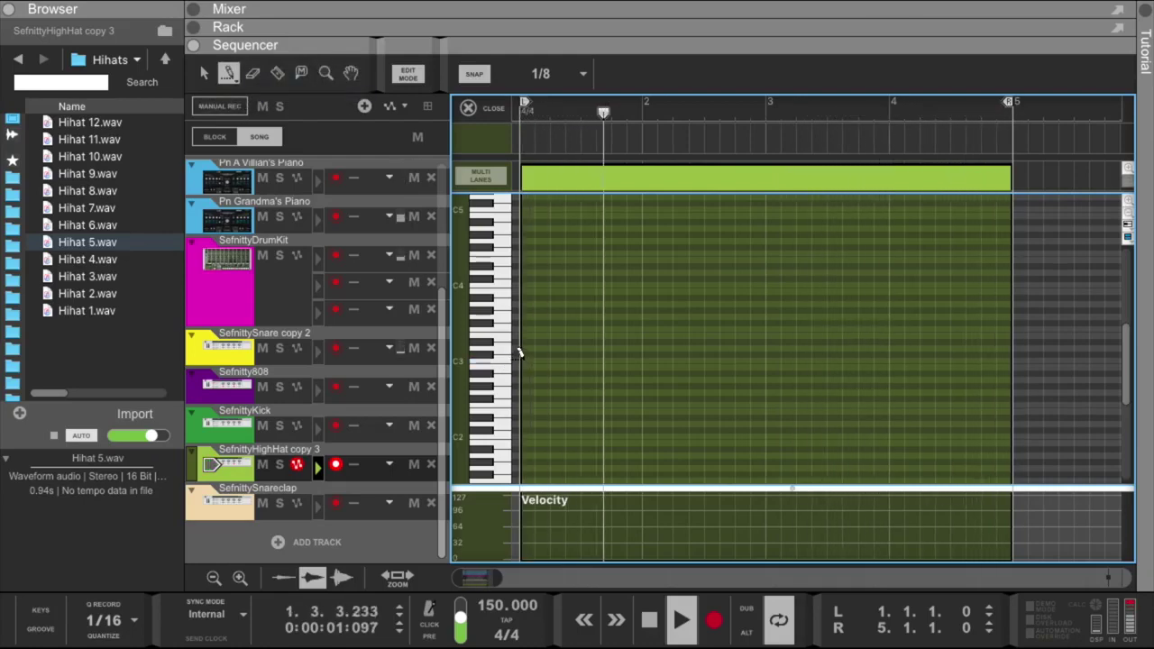
left_click_drag(519, 351, 1005, 348)
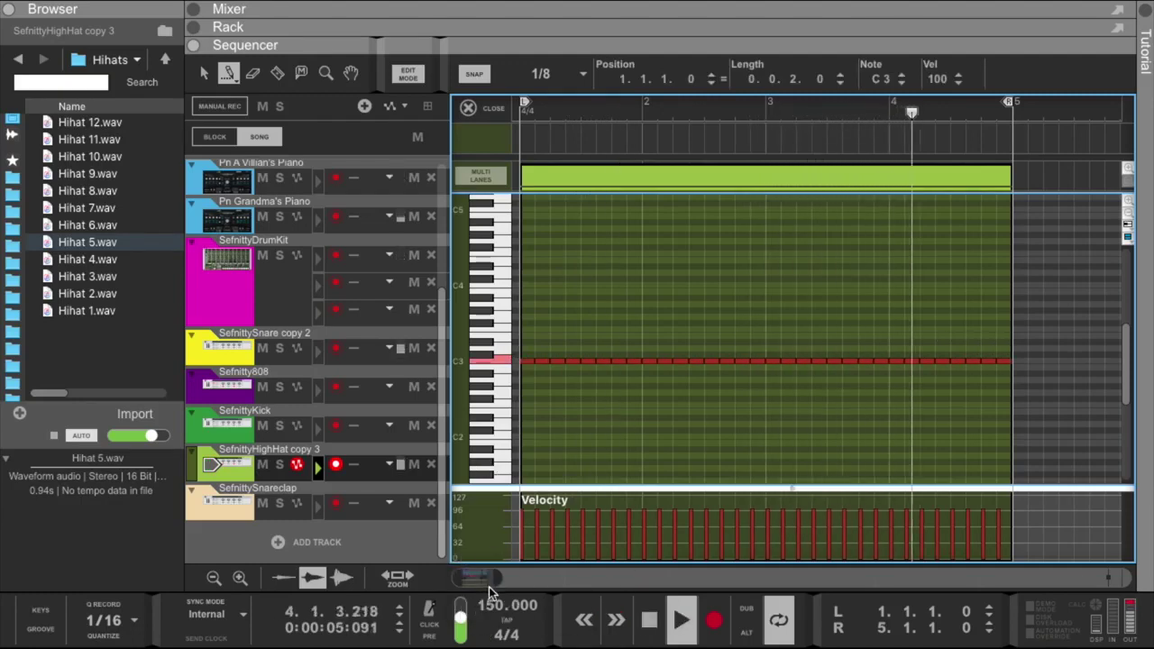
scroll(451, 577, "up", 3)
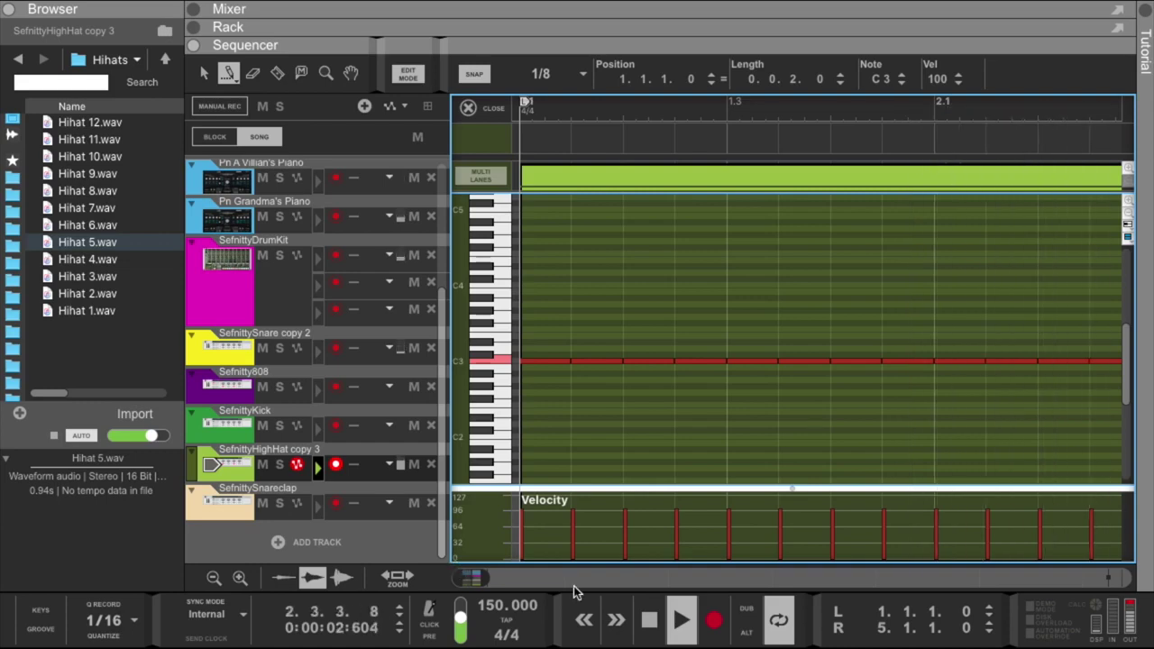
key("space")
key("space")
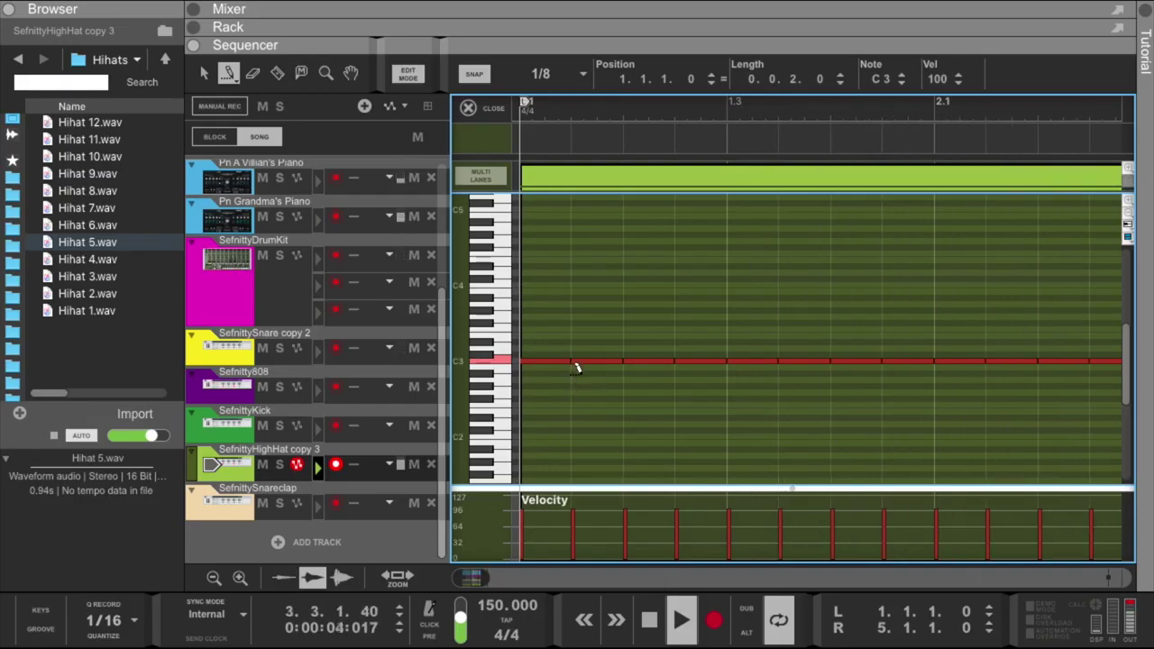
Lower the SefnittyHighHat channel's fader slightly in the mixer and return to the sequencer's note editor.
key("F5")
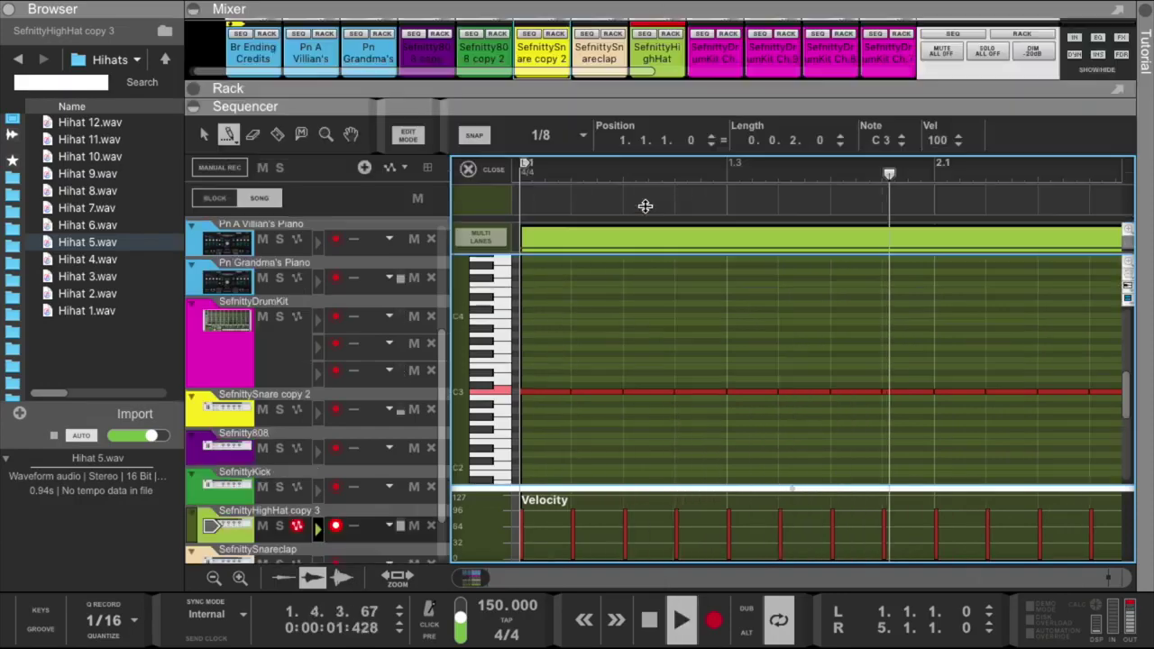
scroll(551, 145, "down", 10)
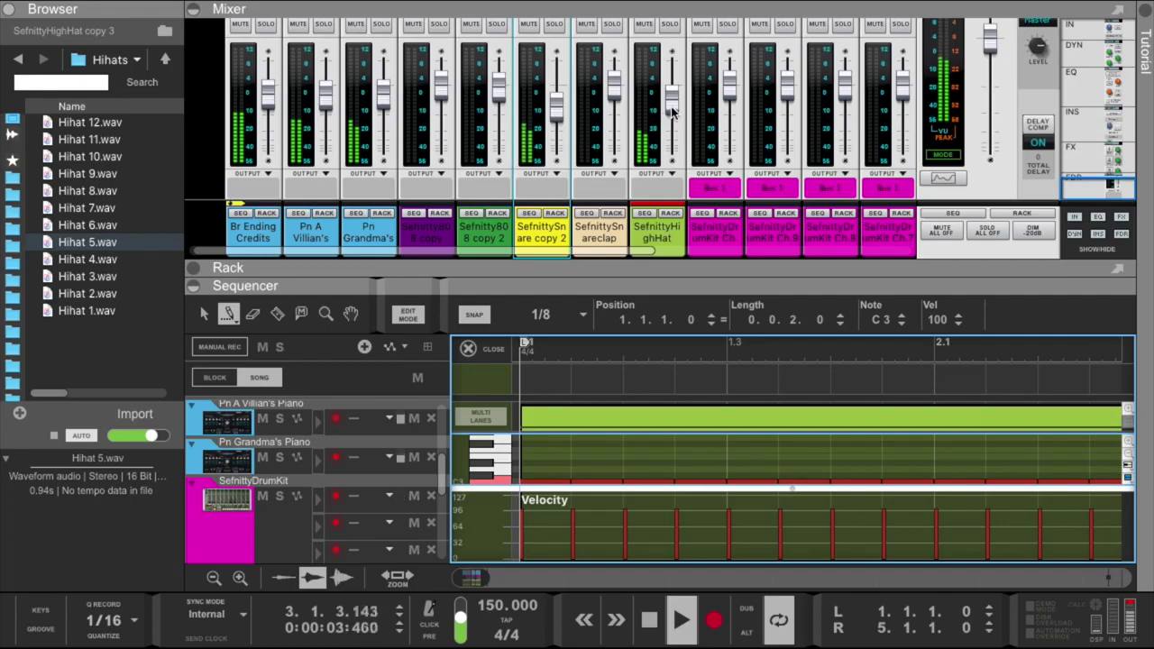
left_click(671, 110)
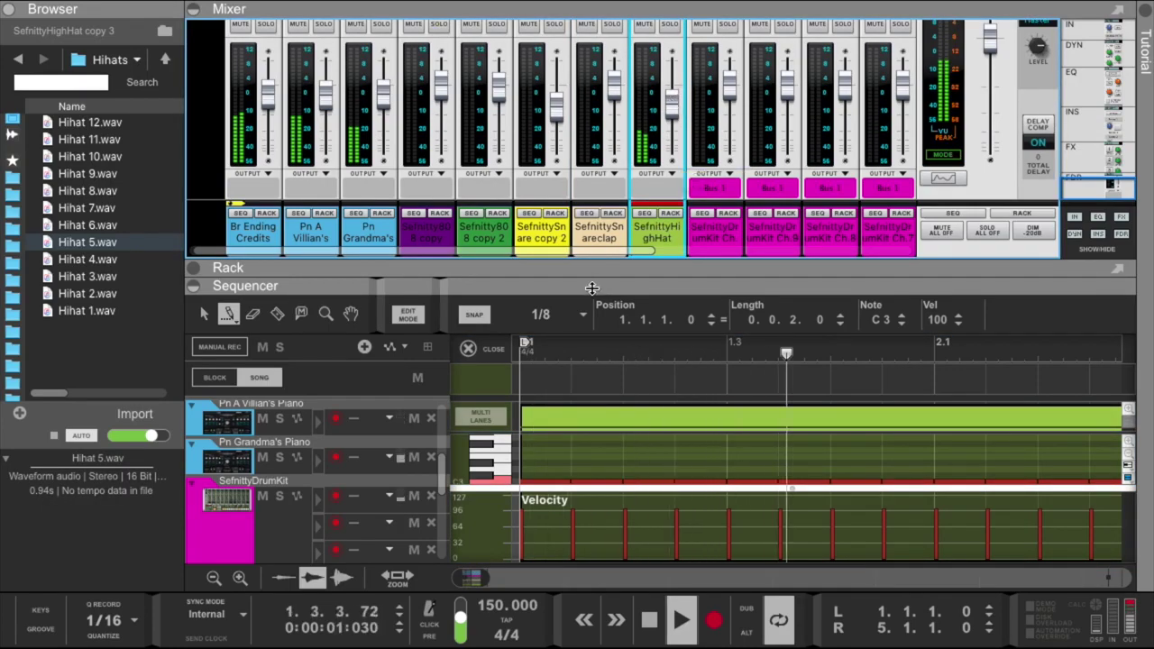
key("F7")
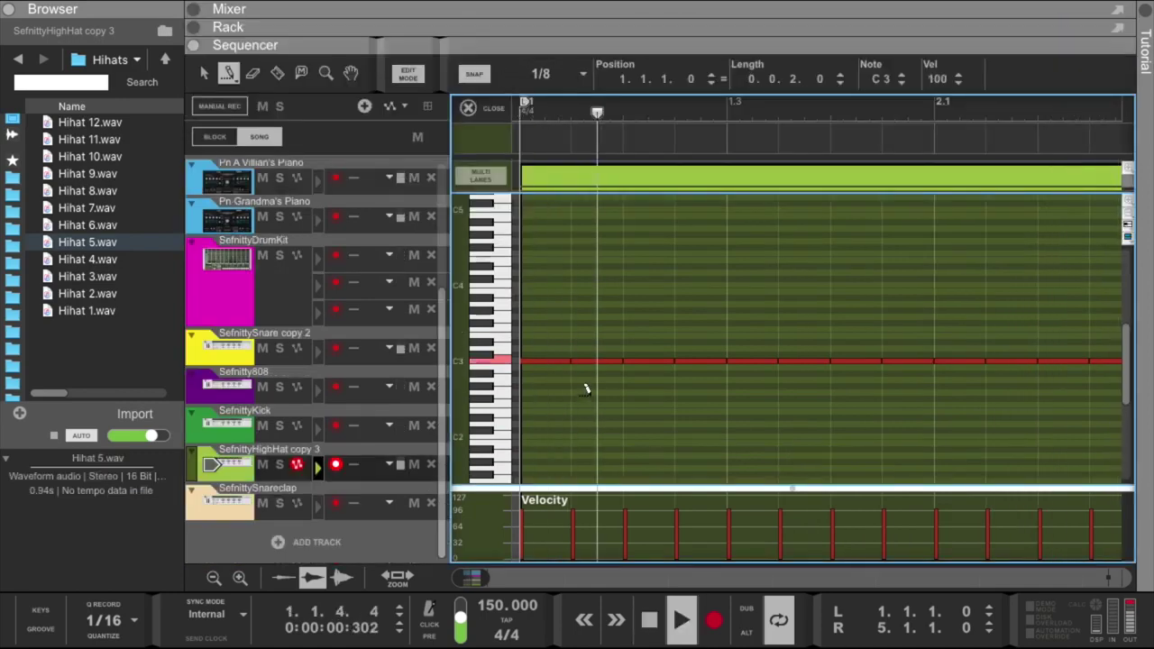
Replace the second C3 hi-hat note at position 1.1.3 with a roll of four 1/32 notes on A2.
key("w")
key("q")
key("ctrl+a")
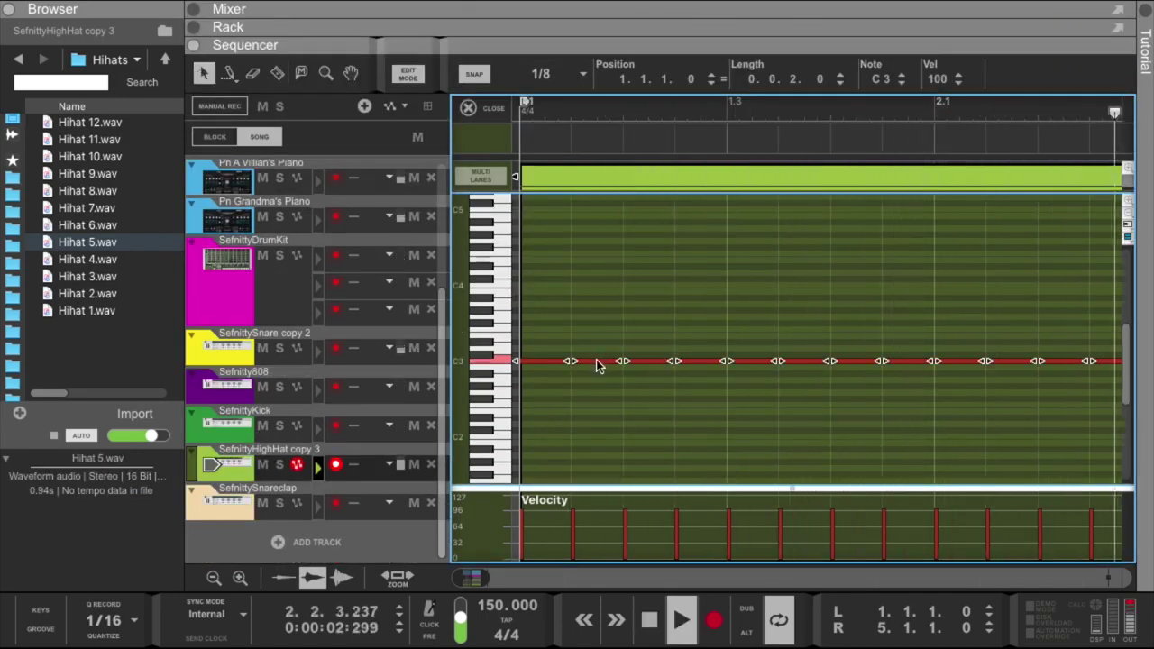
key("w")
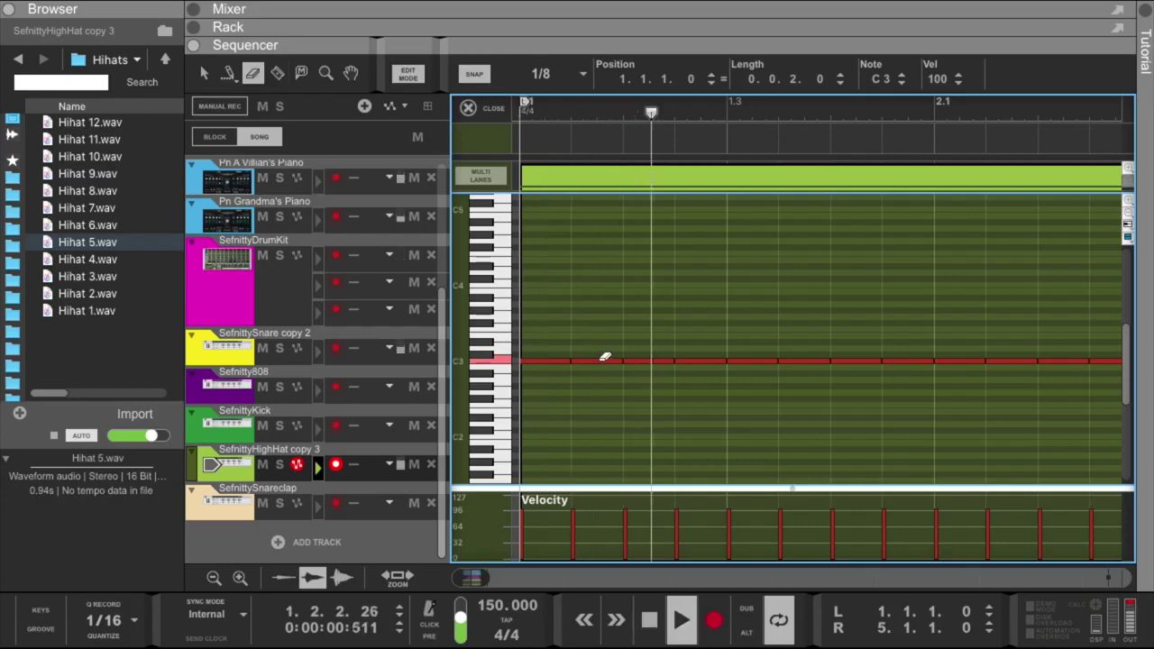
left_click(604, 358)
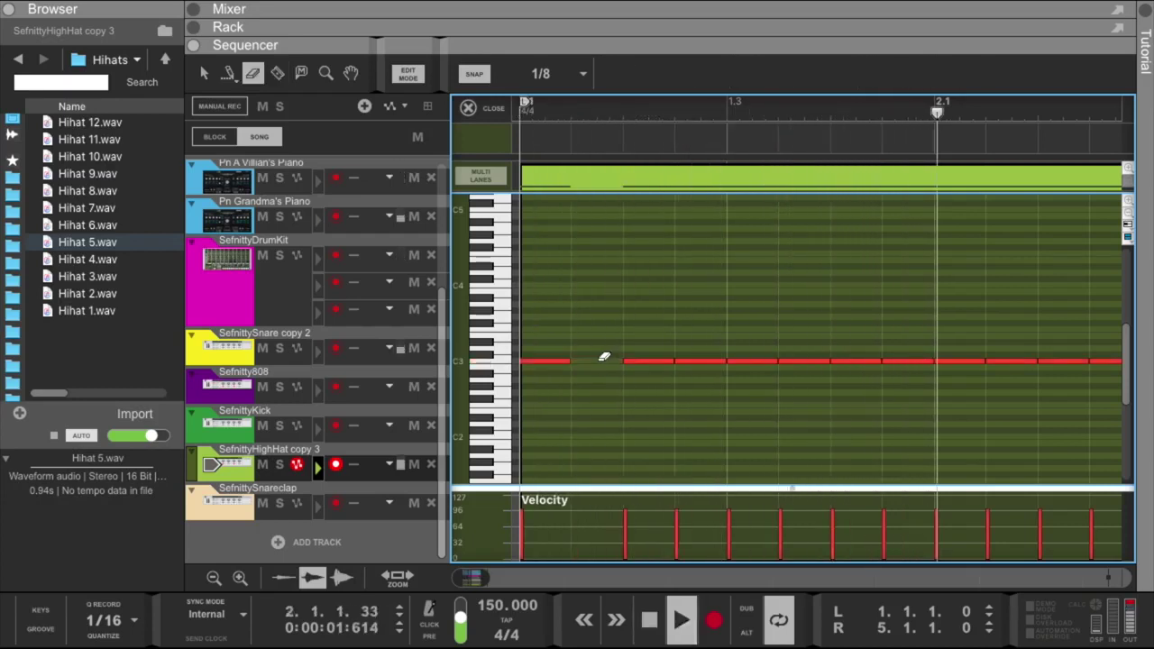
key("r")
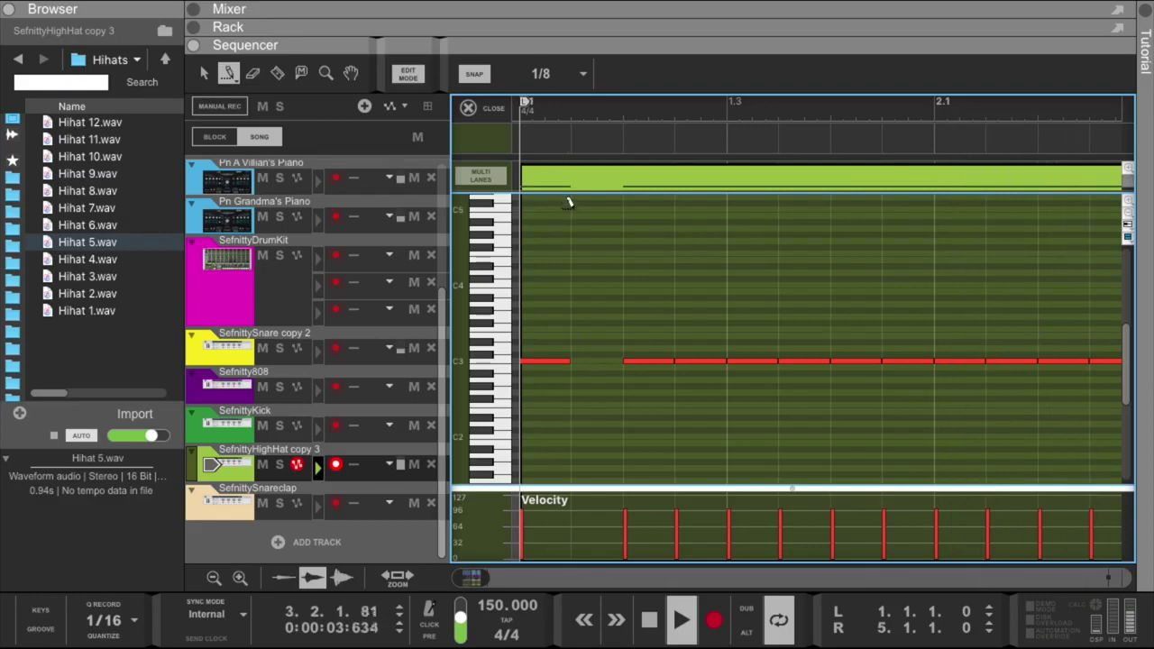
left_click(555, 72)
left_click(563, 199)
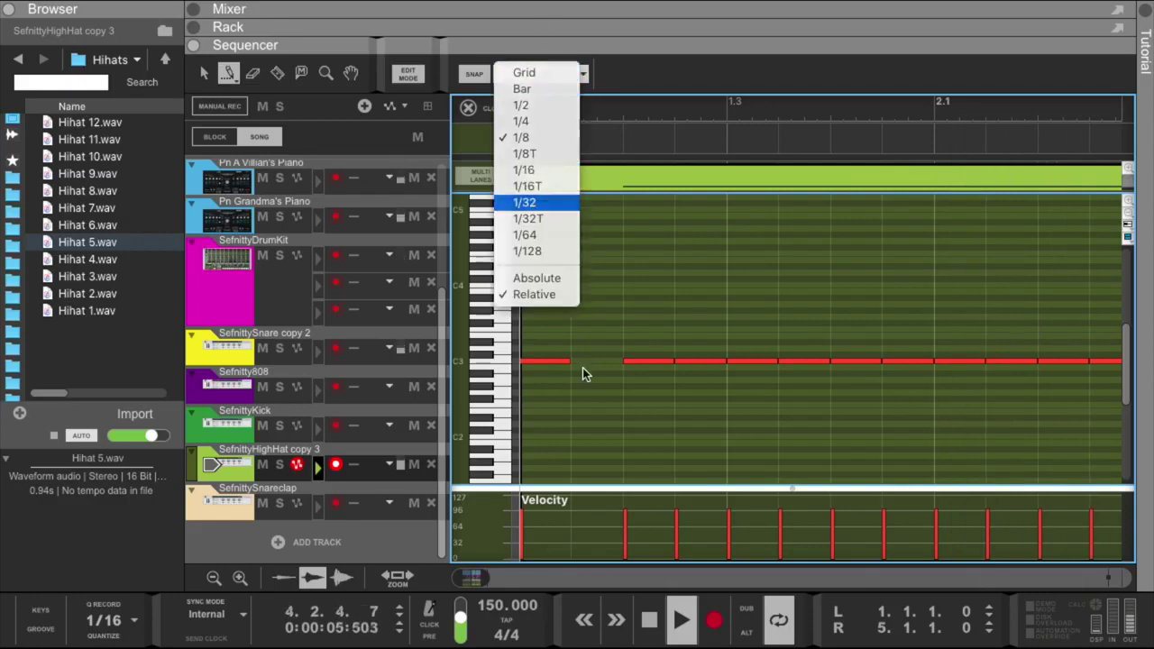
left_click_drag(570, 373, 608, 376)
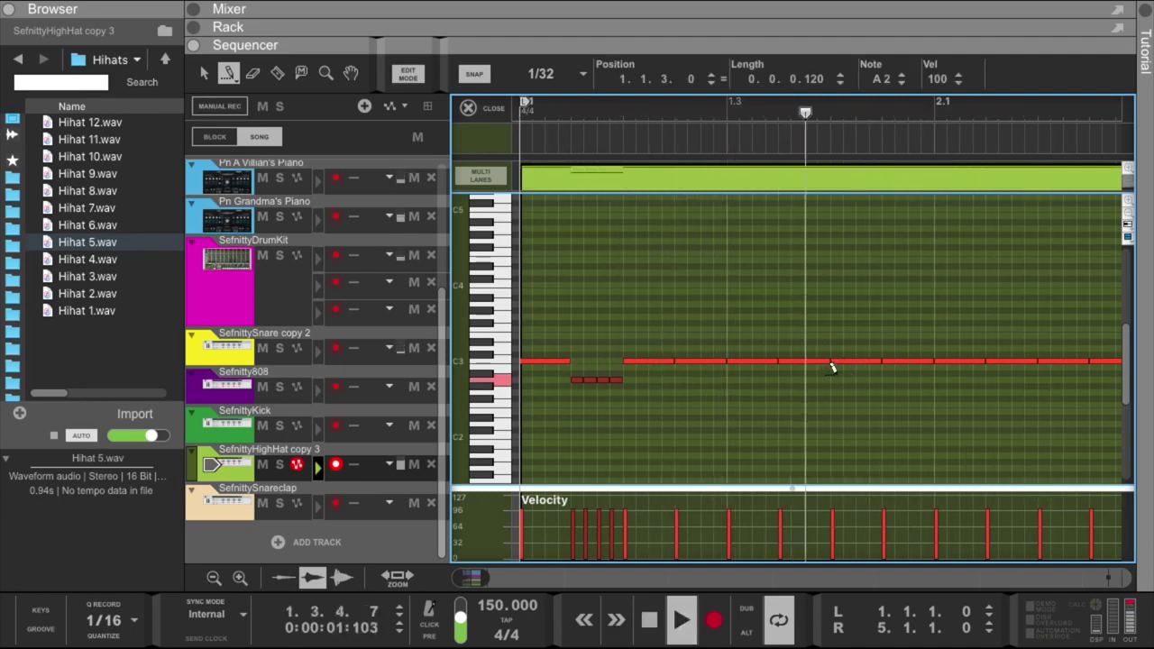
Replace the C3 hi-hat note at position 1.4.1 with two 1/16 notes on D3.
key("e")
left_click(858, 360)
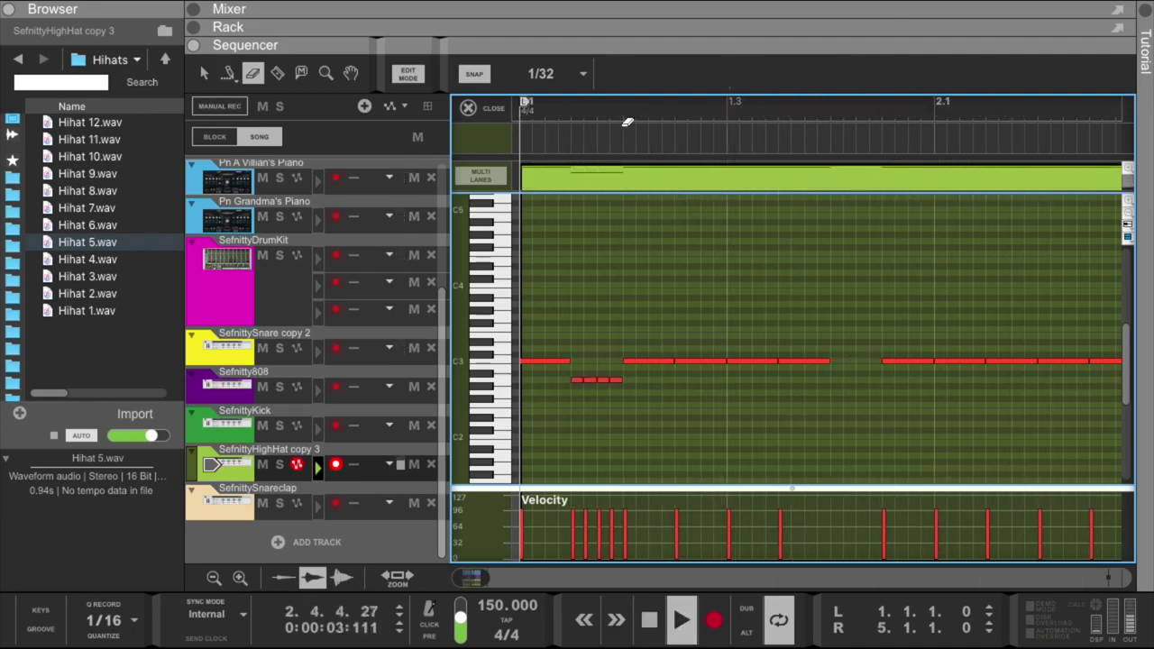
left_click(571, 71)
left_click(590, 168)
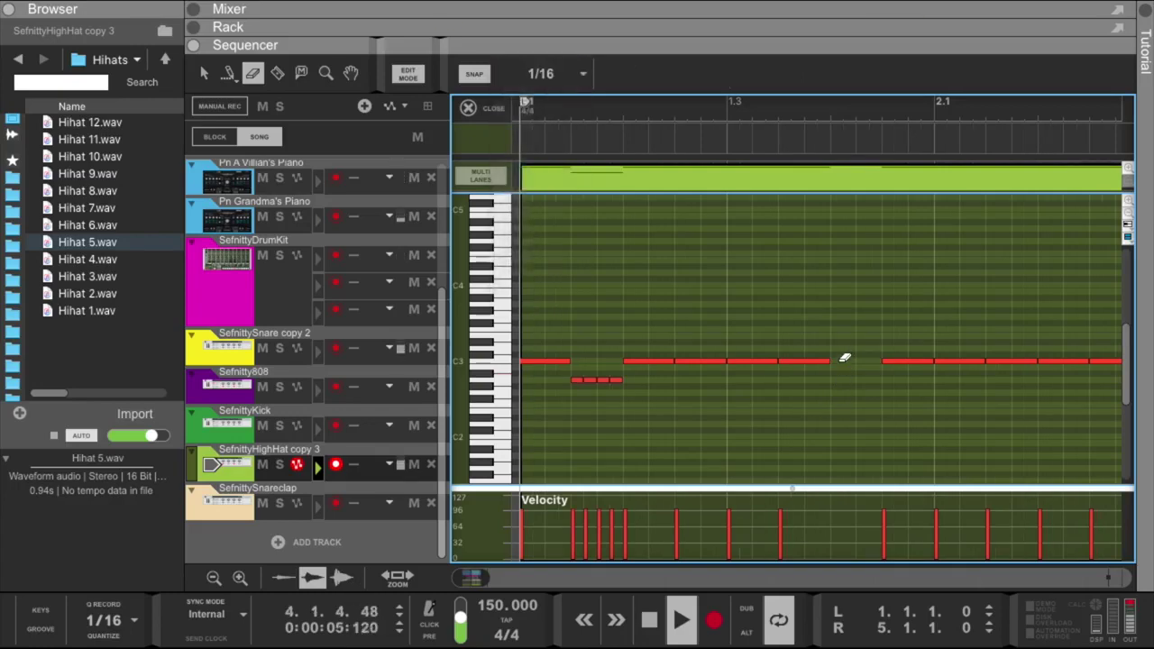
left_click(835, 348)
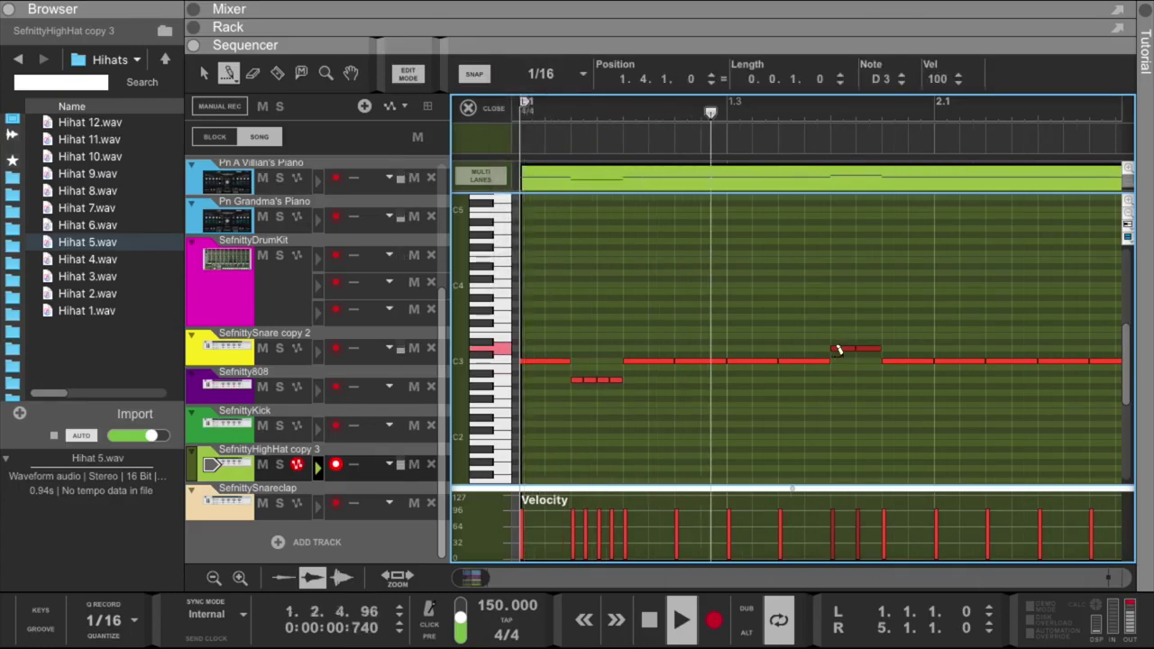
key("e")
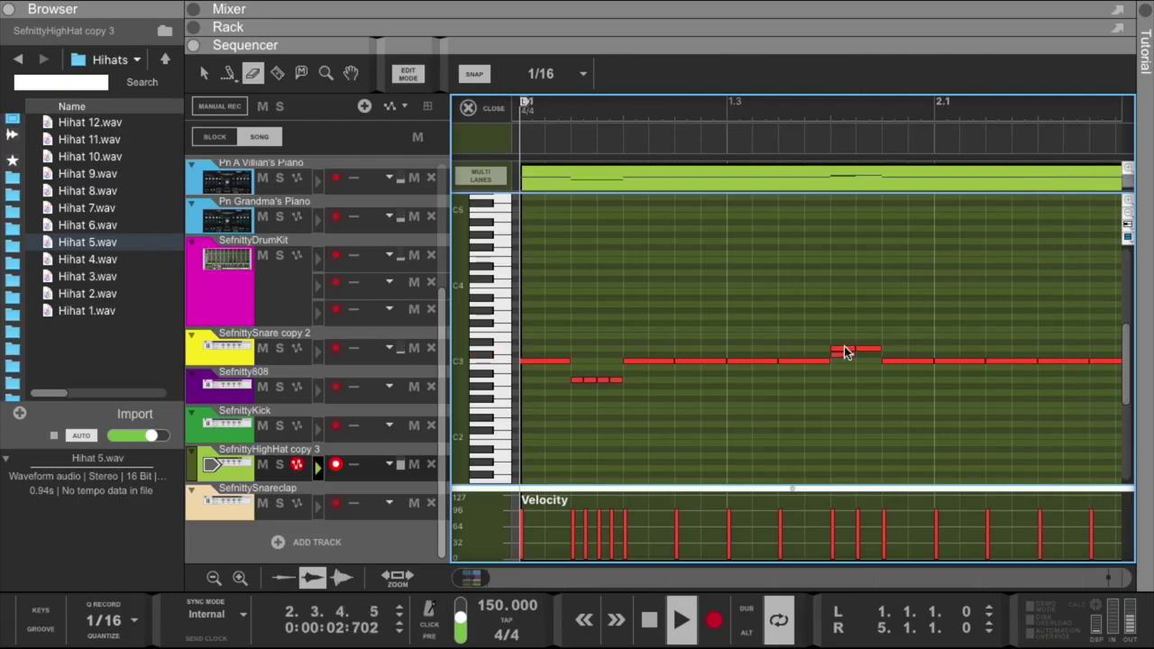
Transpose the two 1/16 hi-hat notes at position 1.4.1 down so they step up from A2 to A#2.
left_click(798, 109)
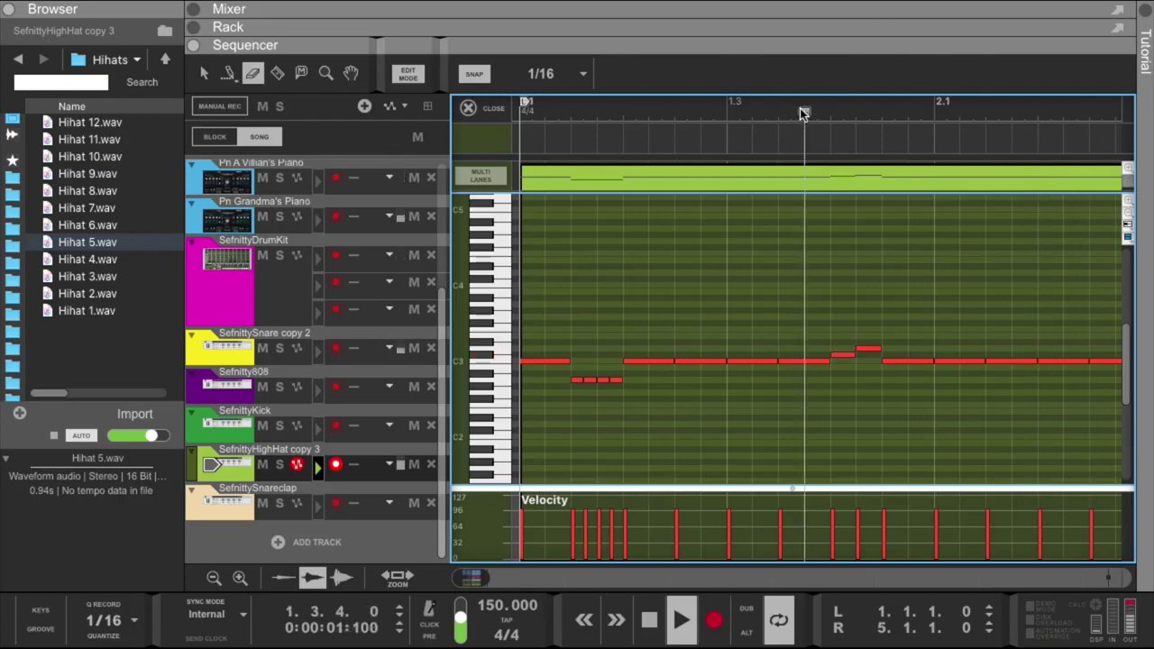
left_click(797, 109)
key("d")
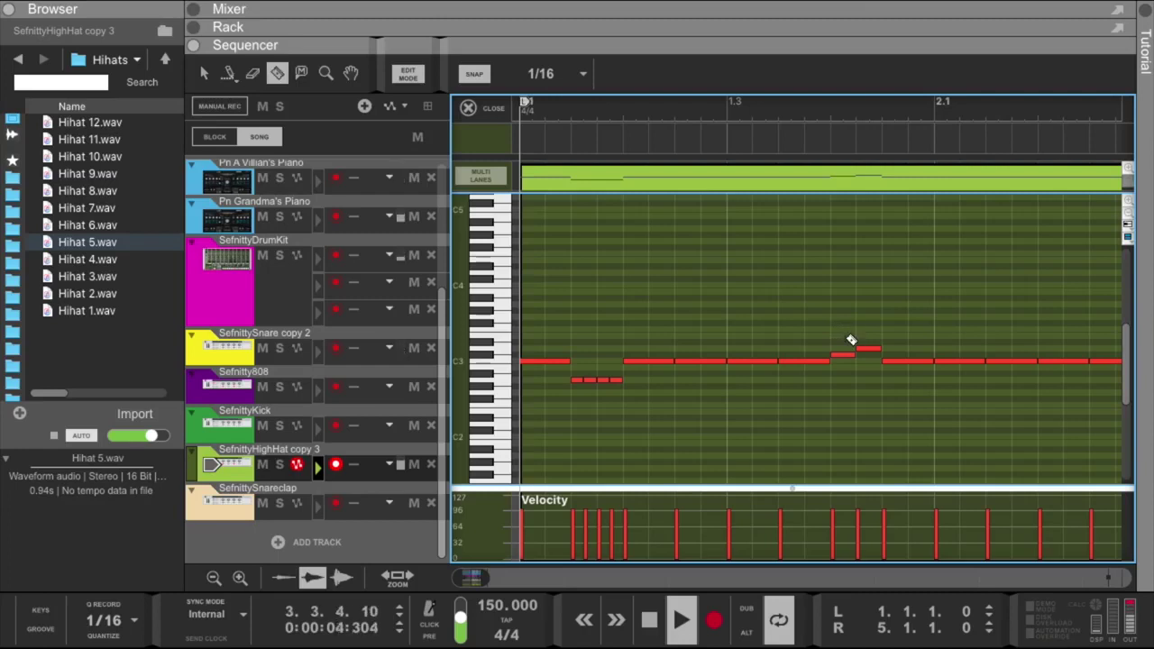
left_click_drag(847, 346, 857, 364)
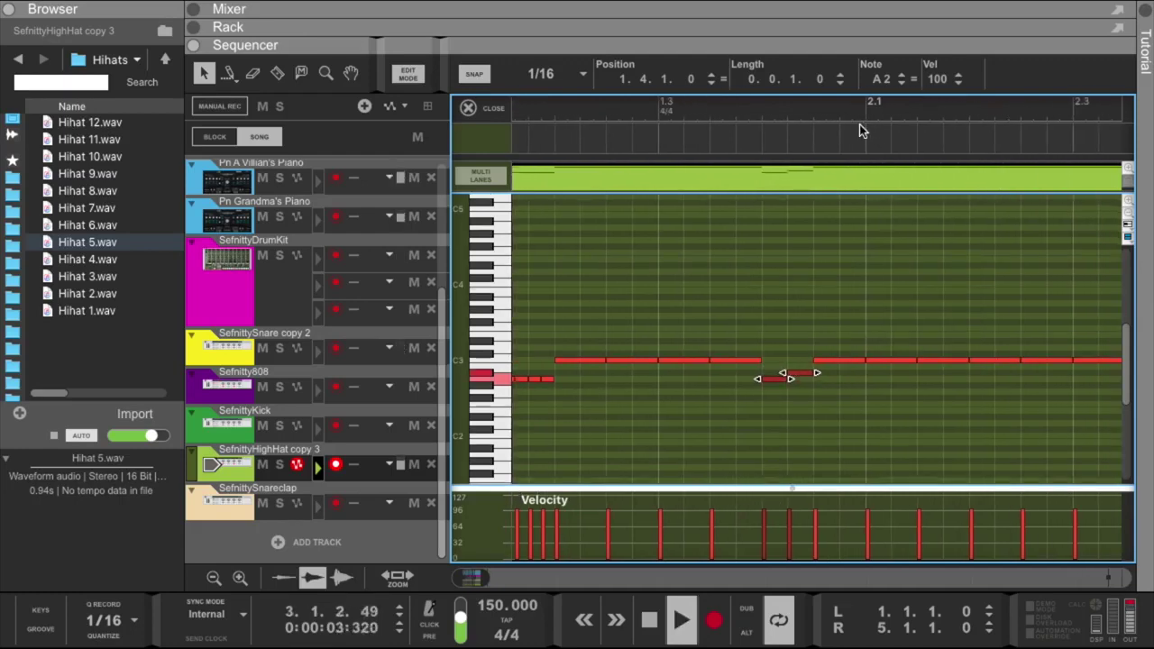
Erase the two C3 hi-hat notes at positions 2.2.1 and 2.2.3.
key("e")
left_click(906, 358)
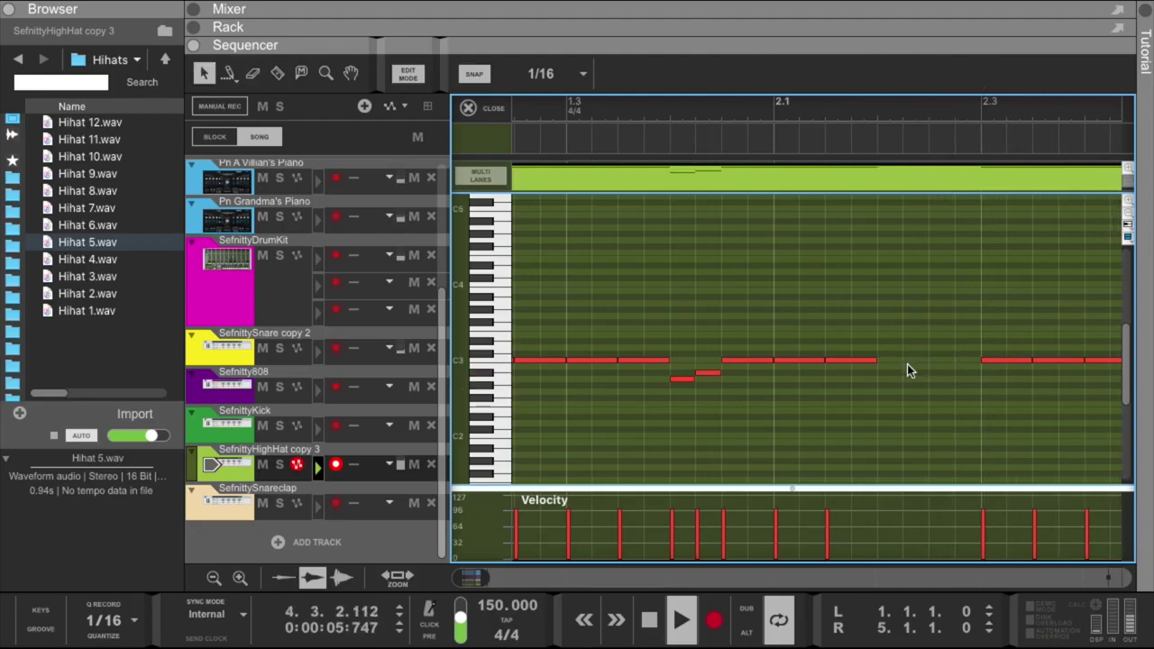
key("e")
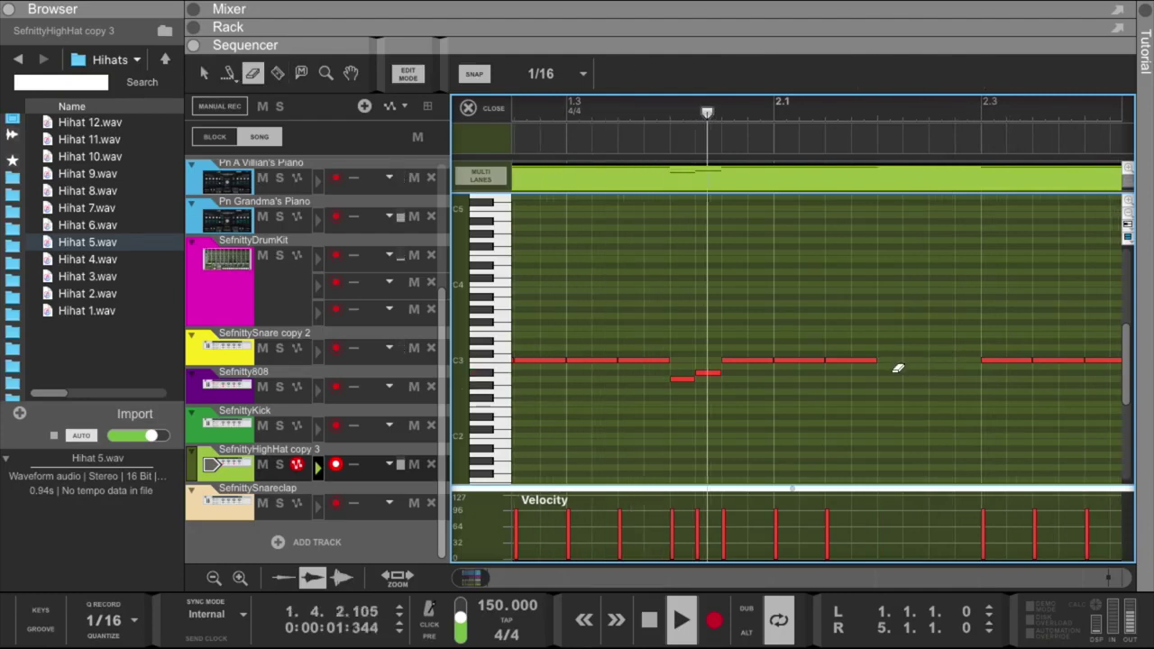
key("w")
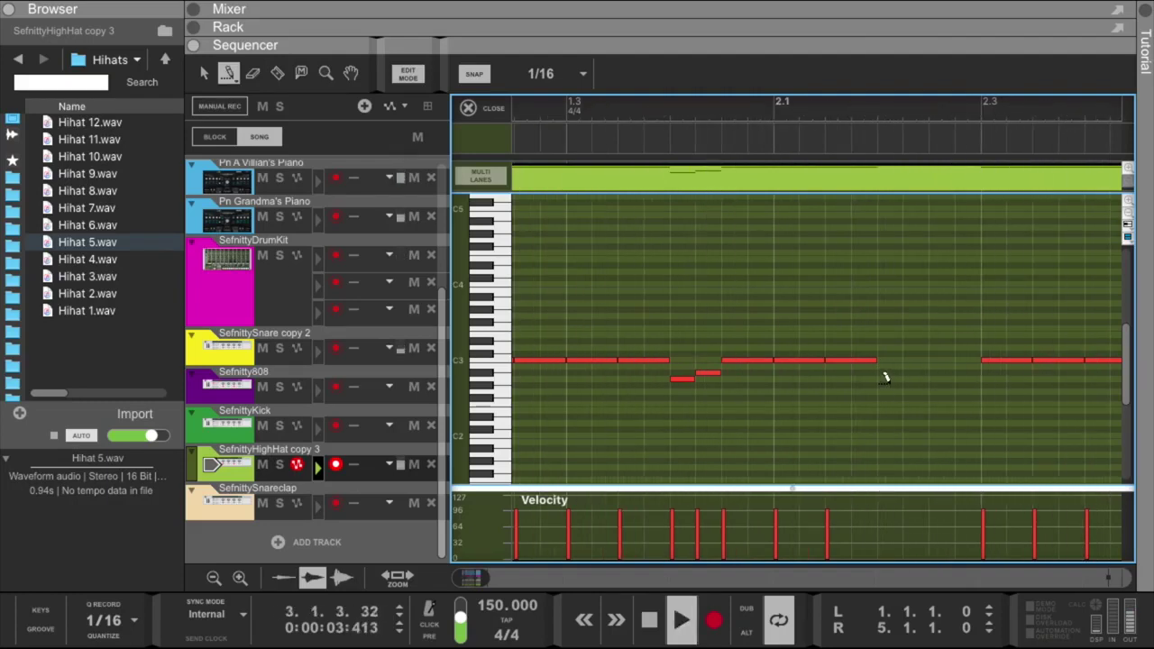
left_click_drag(879, 379, 944, 375)
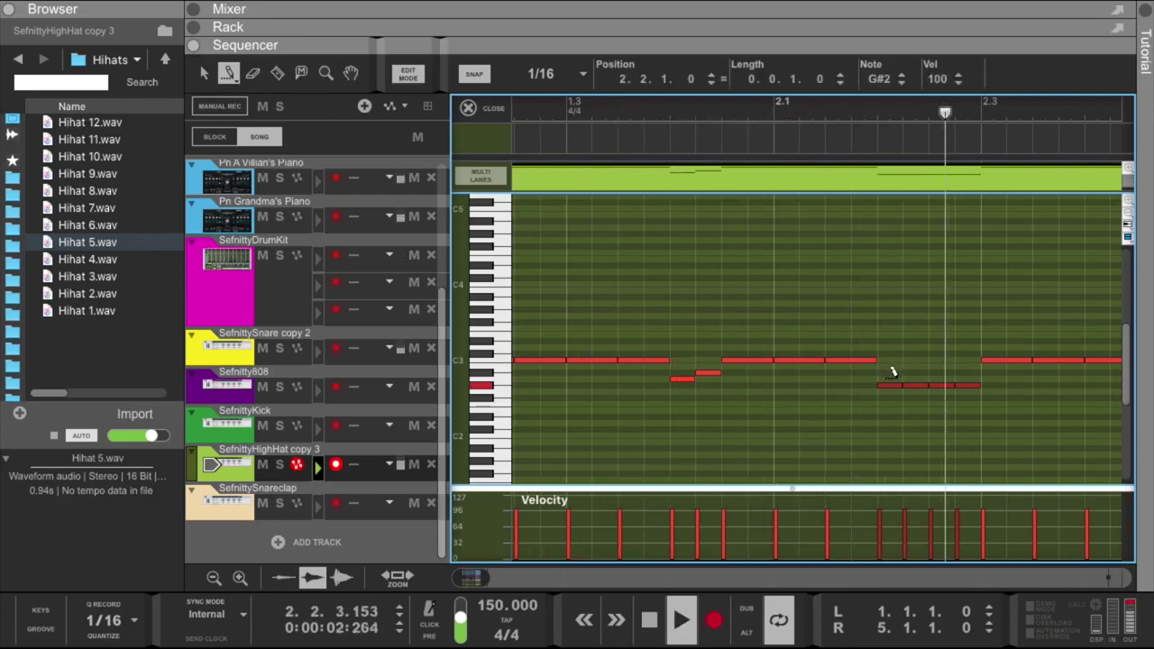
left_click_drag(886, 382, 944, 392)
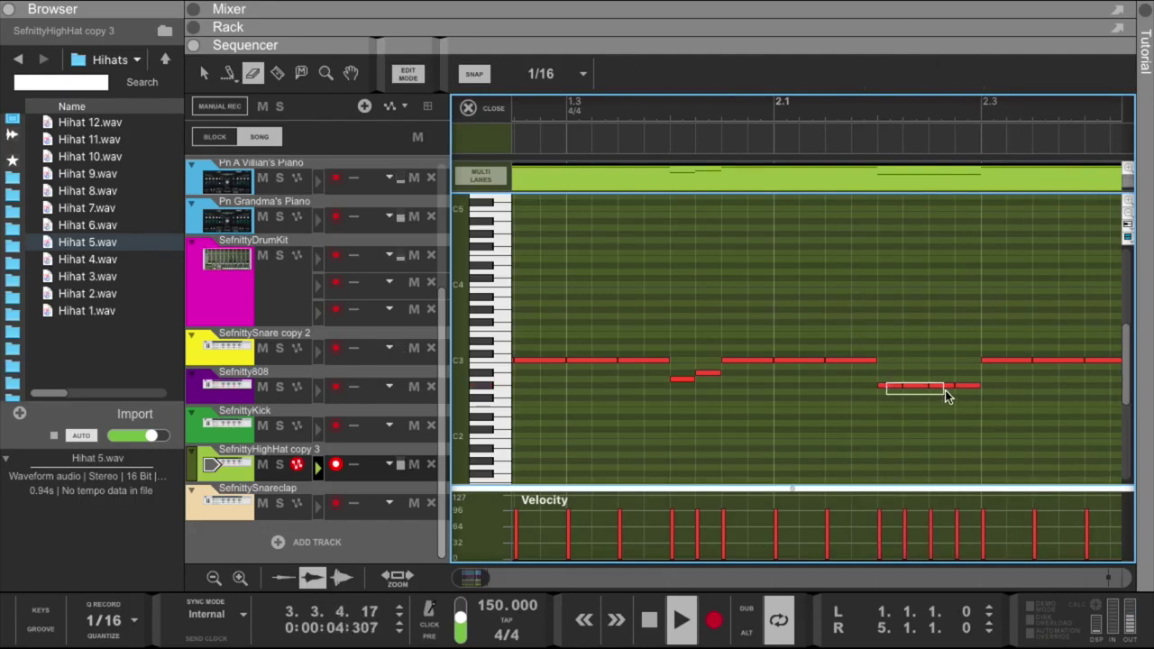
Set the snap value to 1/32 and paint four 1/32 hi-hat notes on G#2 starting at position 2.2.3.
left_click(551, 73)
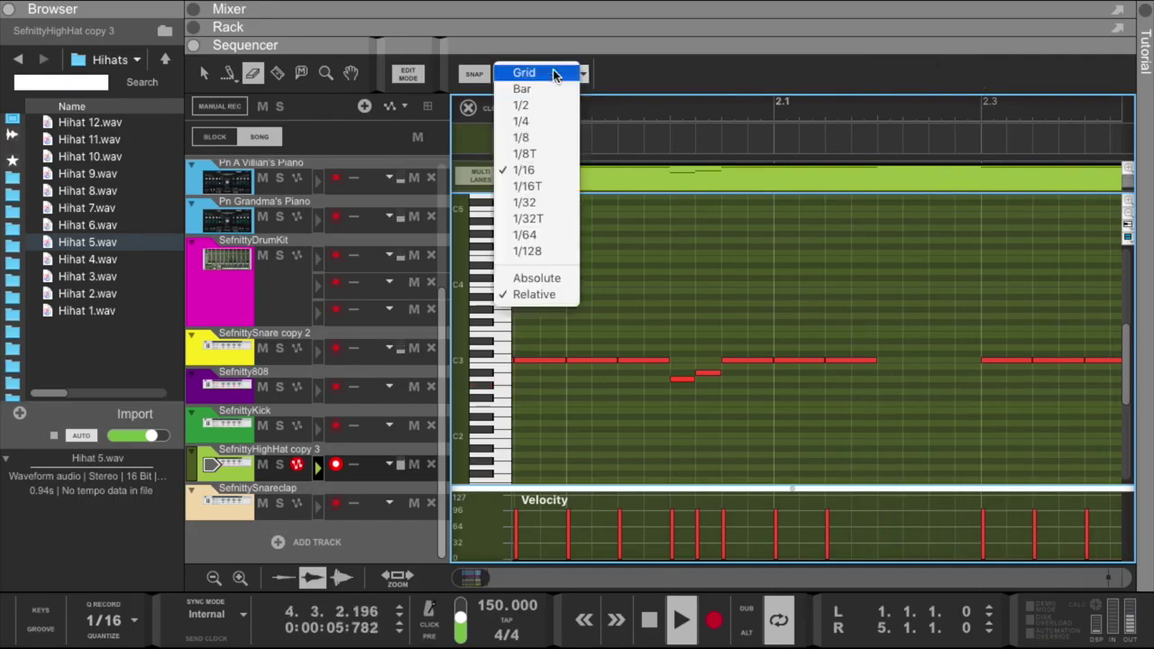
left_click(569, 200)
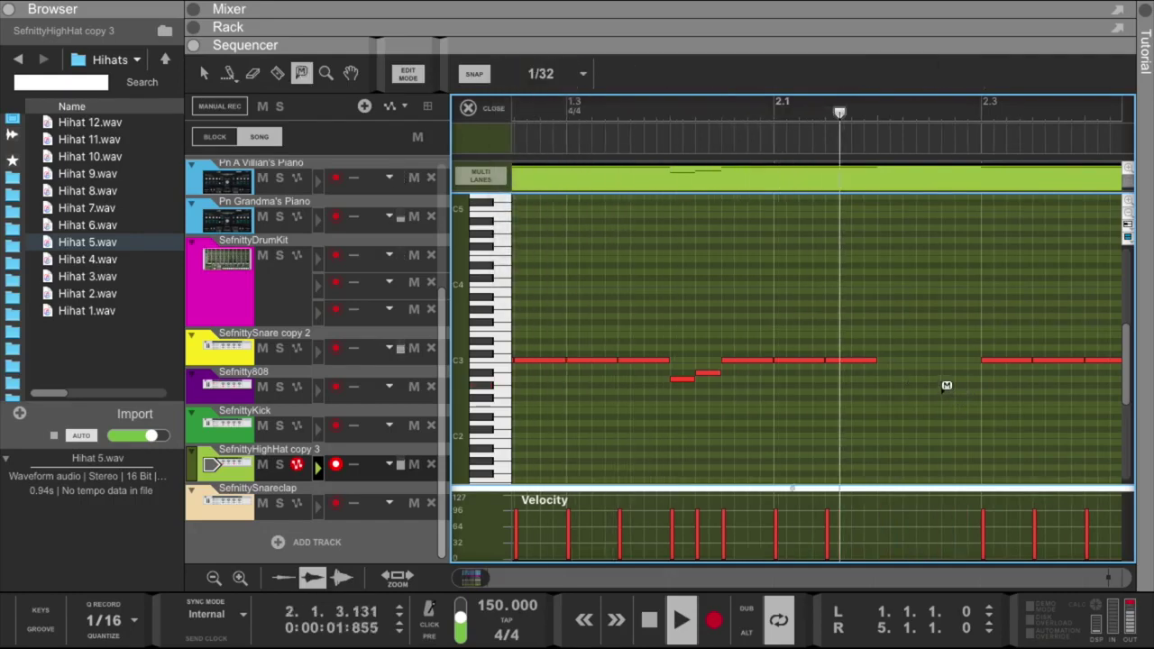
key("w")
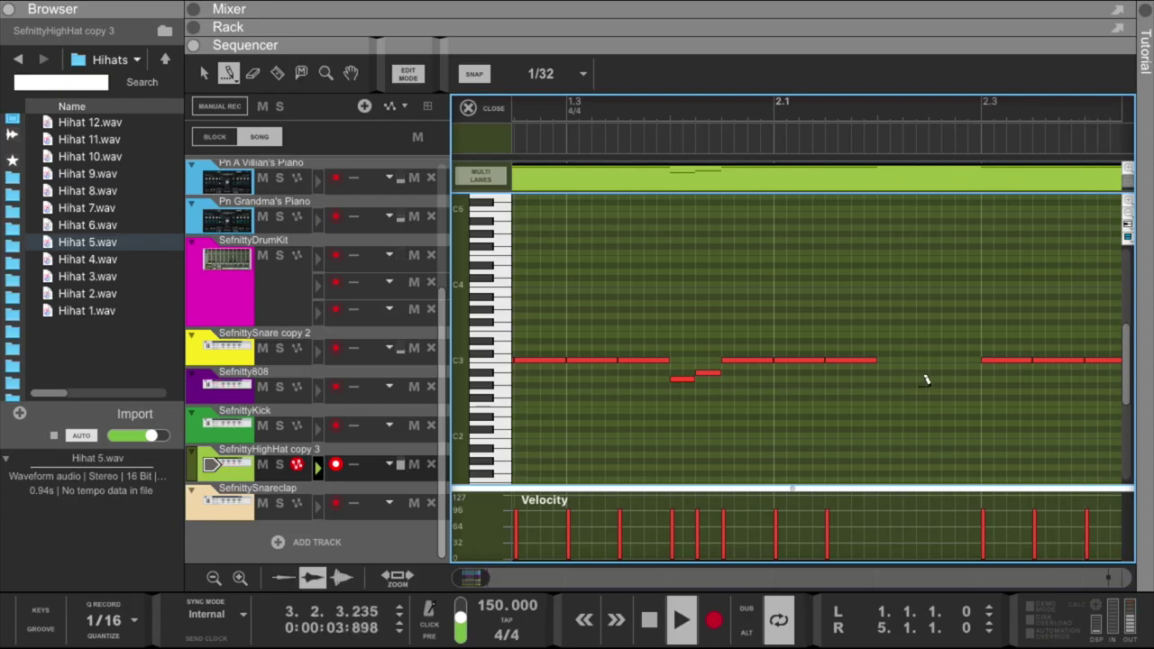
left_click_drag(926, 379, 955, 380)
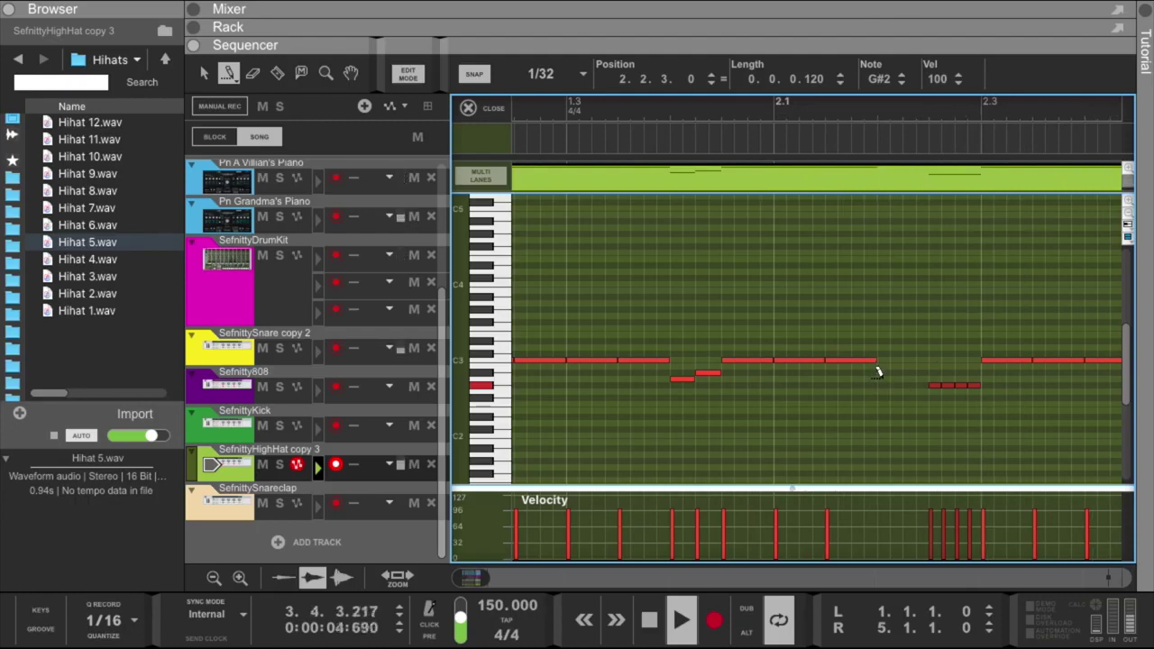
left_click_drag(880, 371, 913, 373)
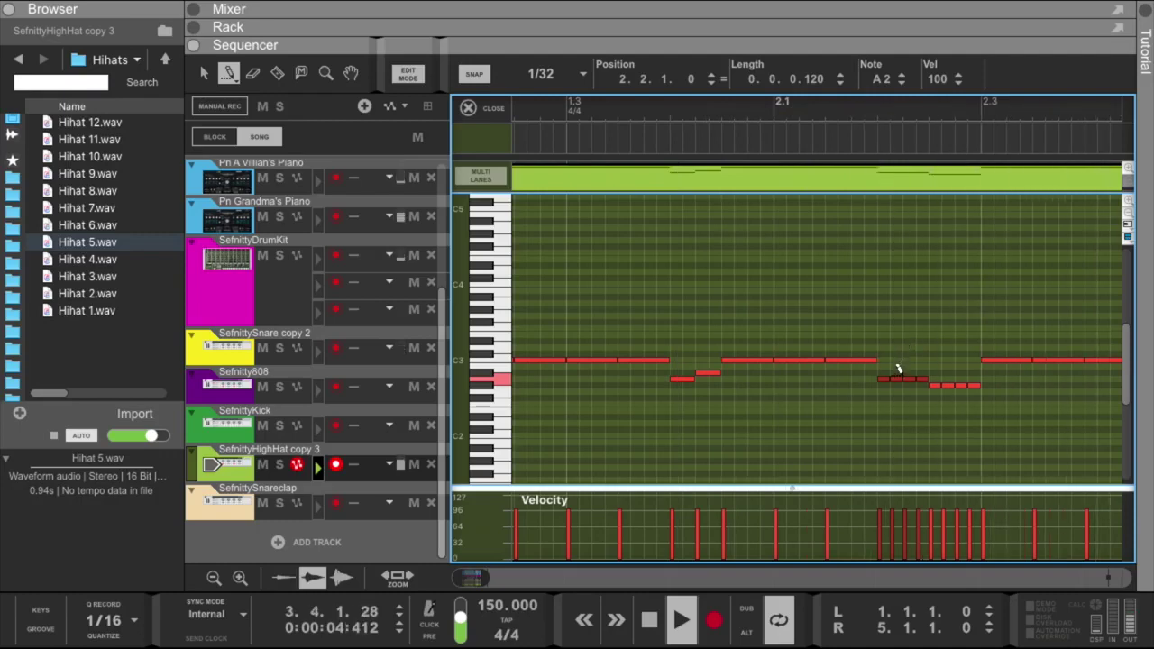
left_click(892, 375)
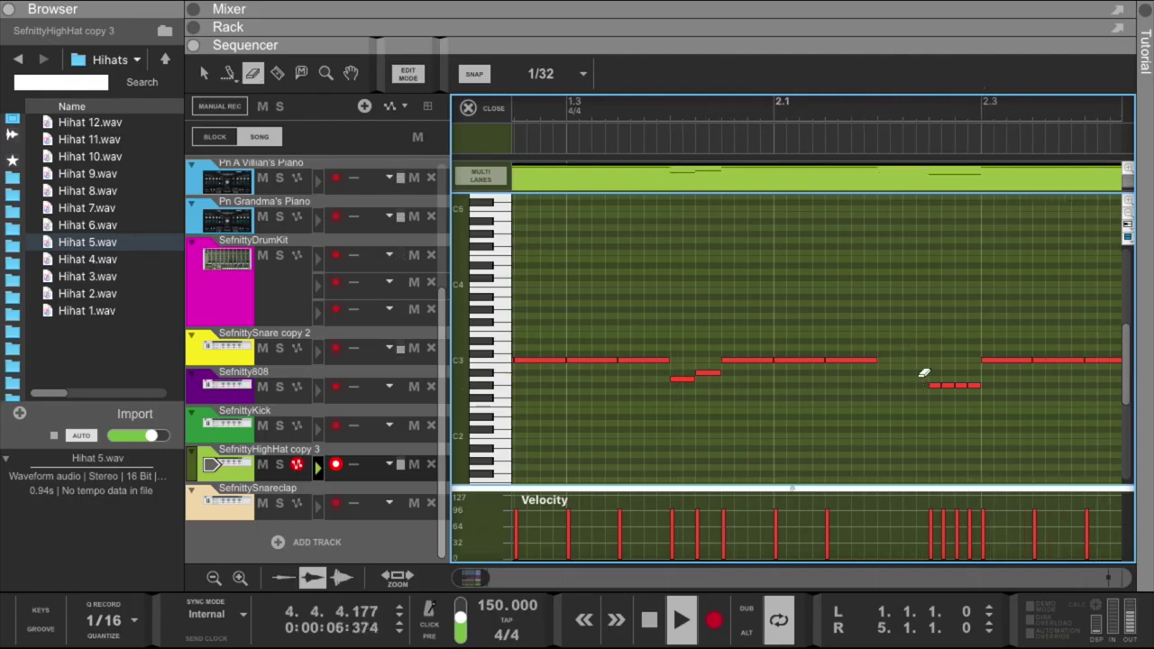
key("w")
key("q")
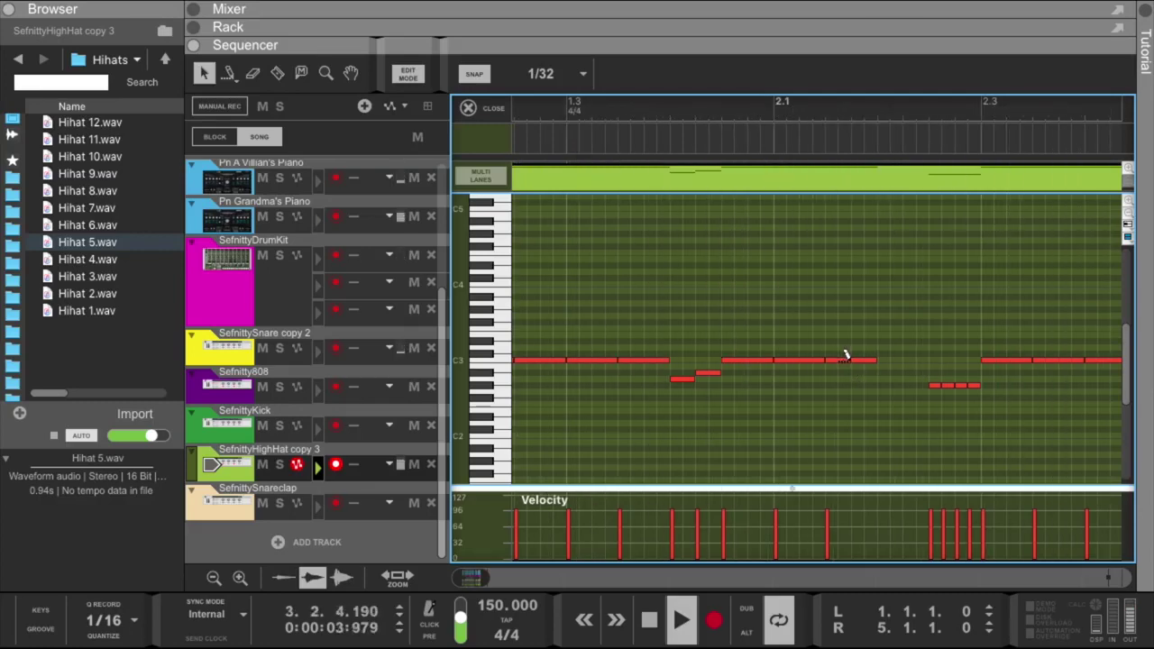
left_click_drag(850, 361, 902, 368)
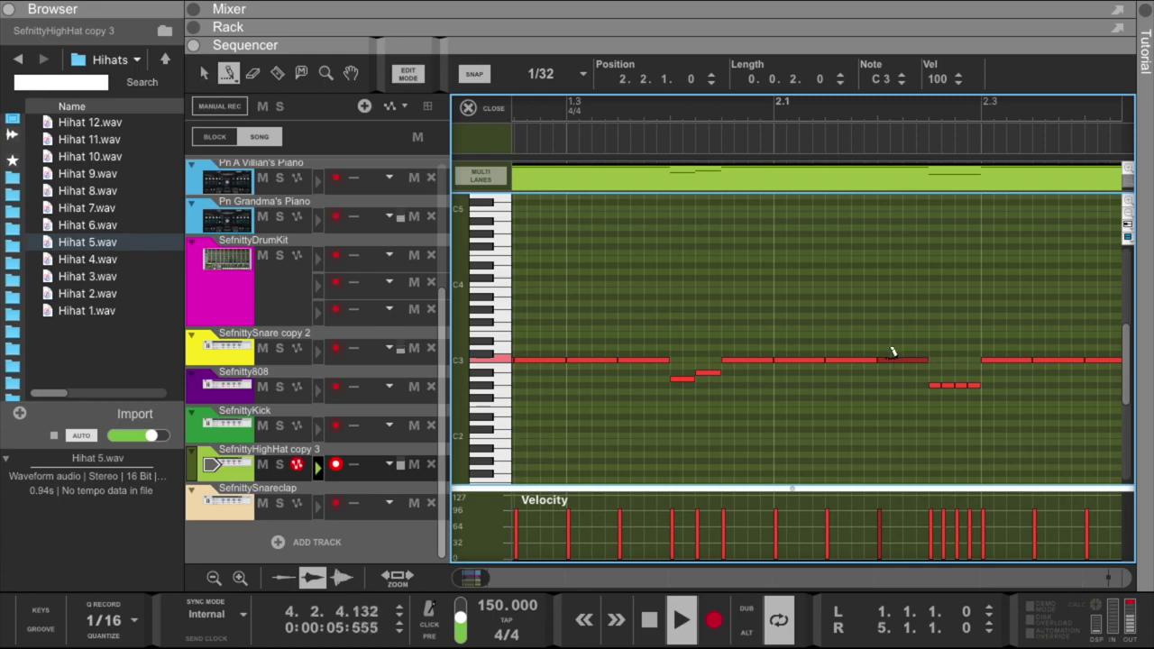
key("e")
left_click(898, 360)
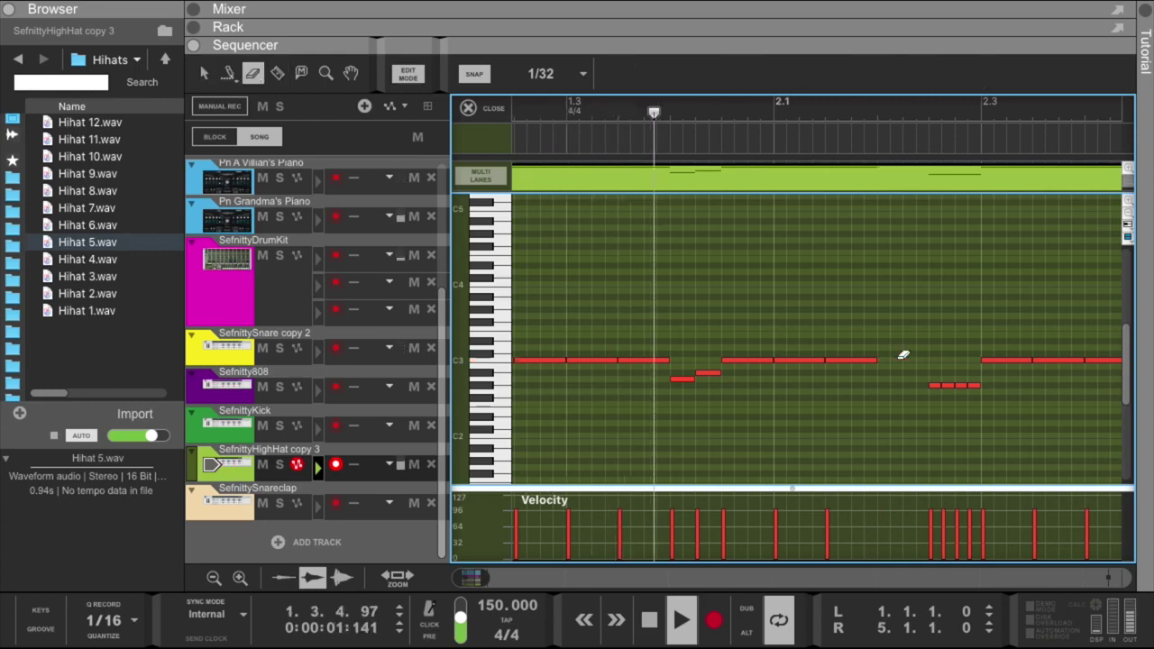
Extend the G#2 hi-hat roll backwards by painting four more 1/32 notes from position 2.2.1.
key("q")
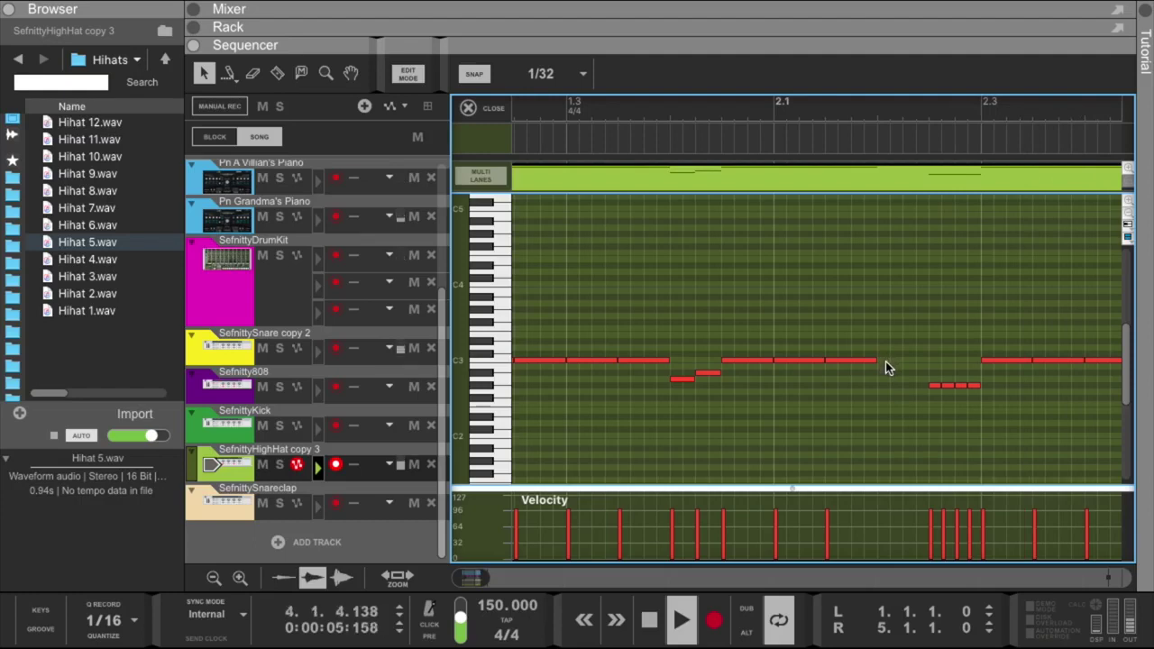
key("e")
key("r")
key("w")
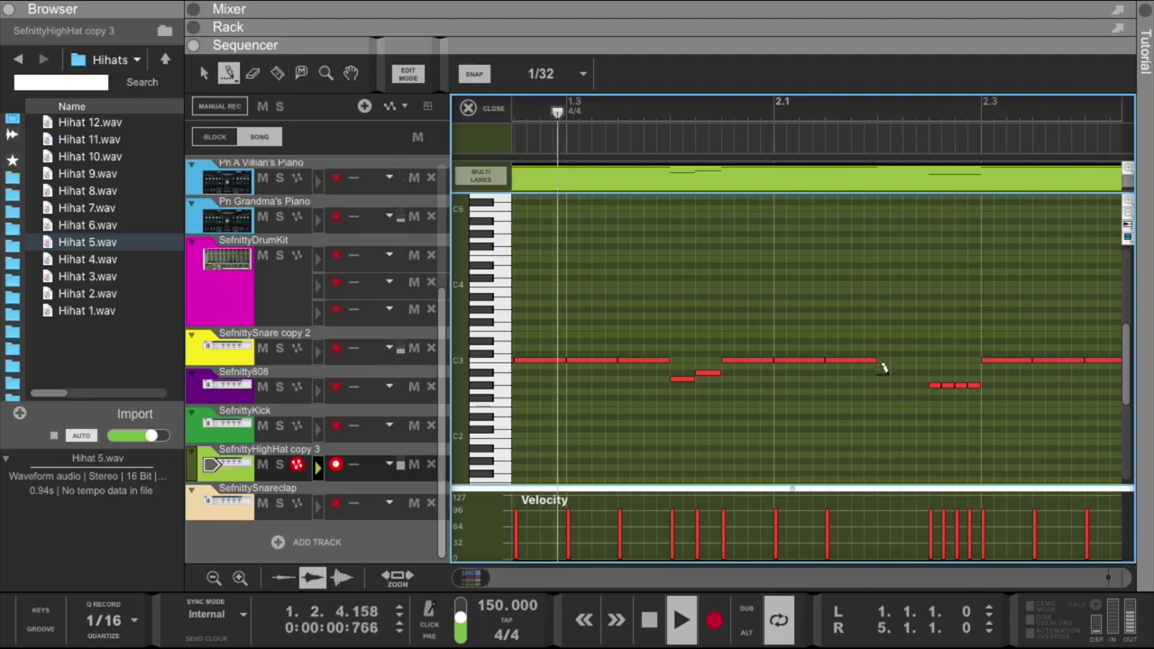
left_click_drag(879, 385, 918, 381)
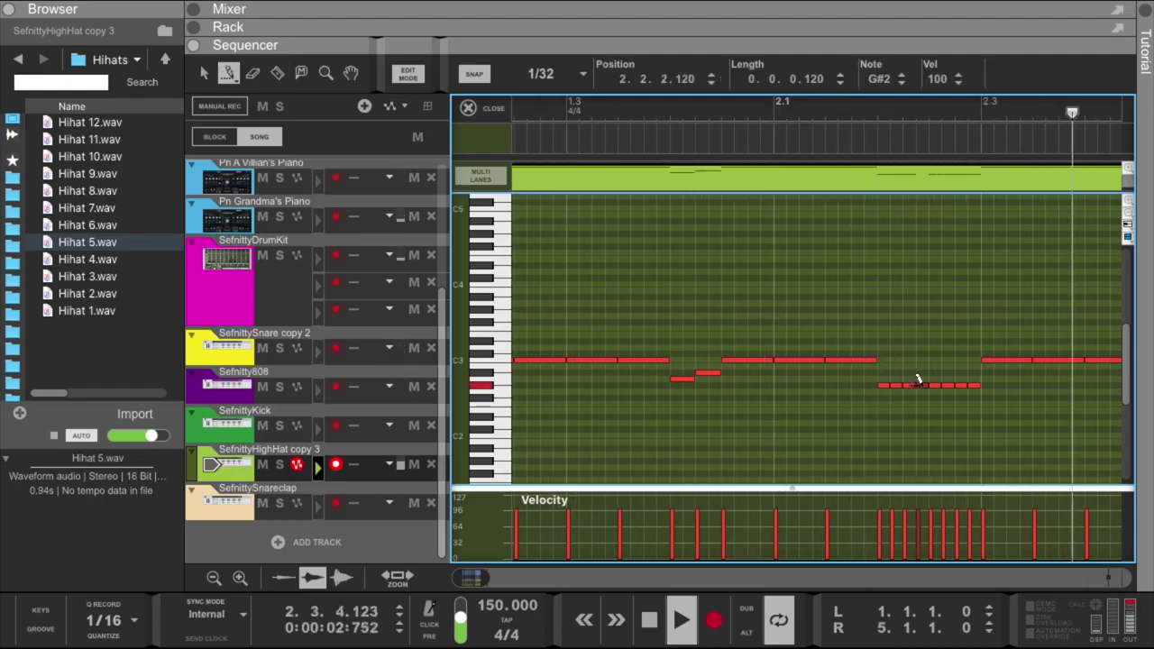
key("space")
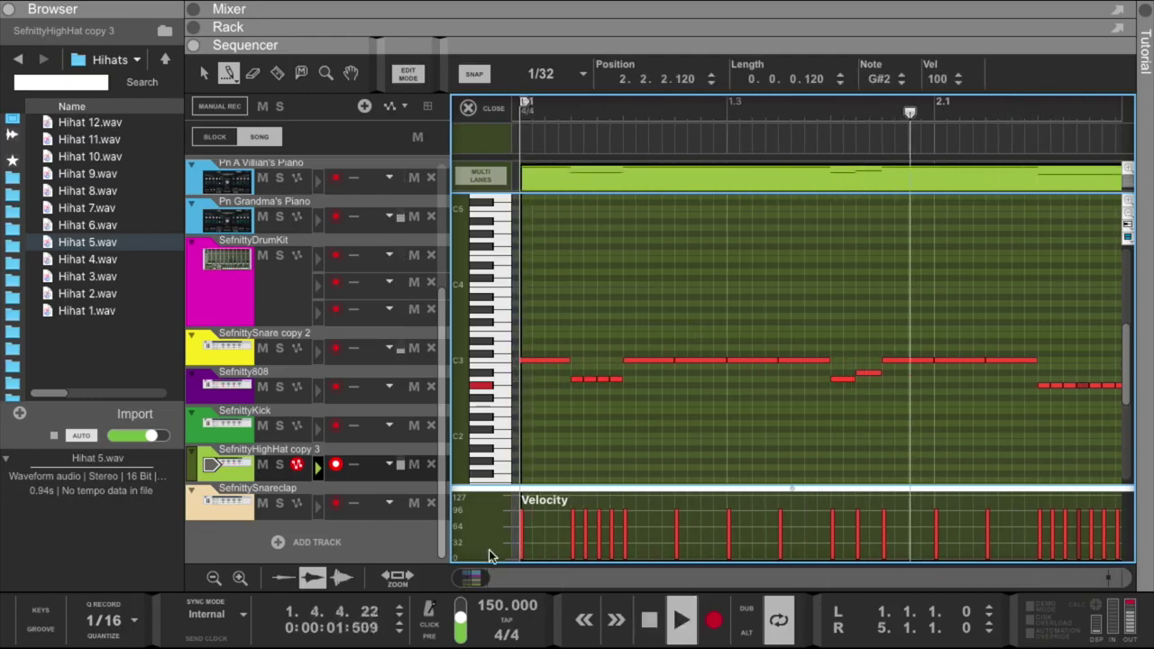
Replace the C3 hi-hat note at position 2.4.3 with a roll of four 1/32 notes on D3.
left_click_drag(490, 577, 501, 578)
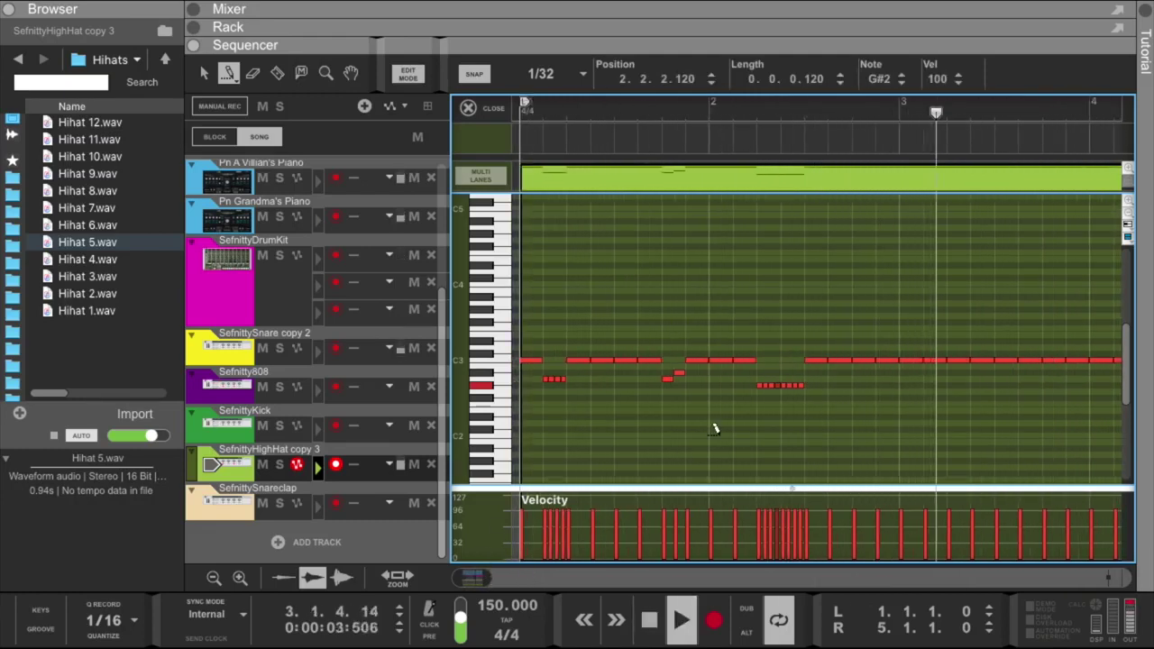
left_click_drag(487, 577, 467, 575)
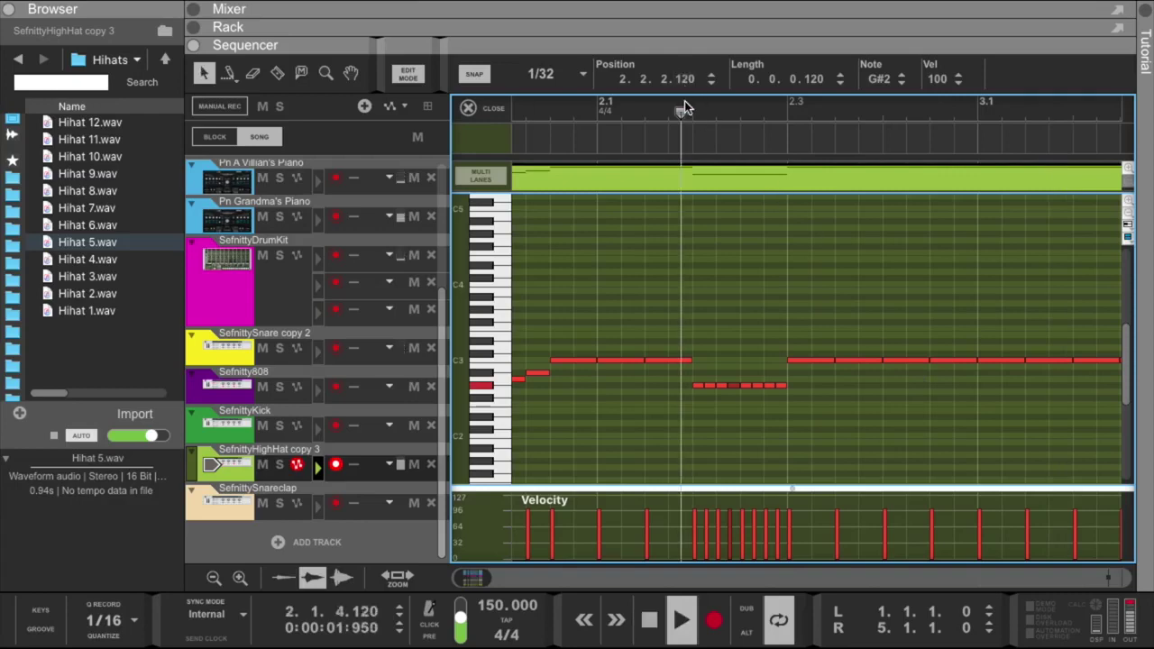
left_click(945, 361)
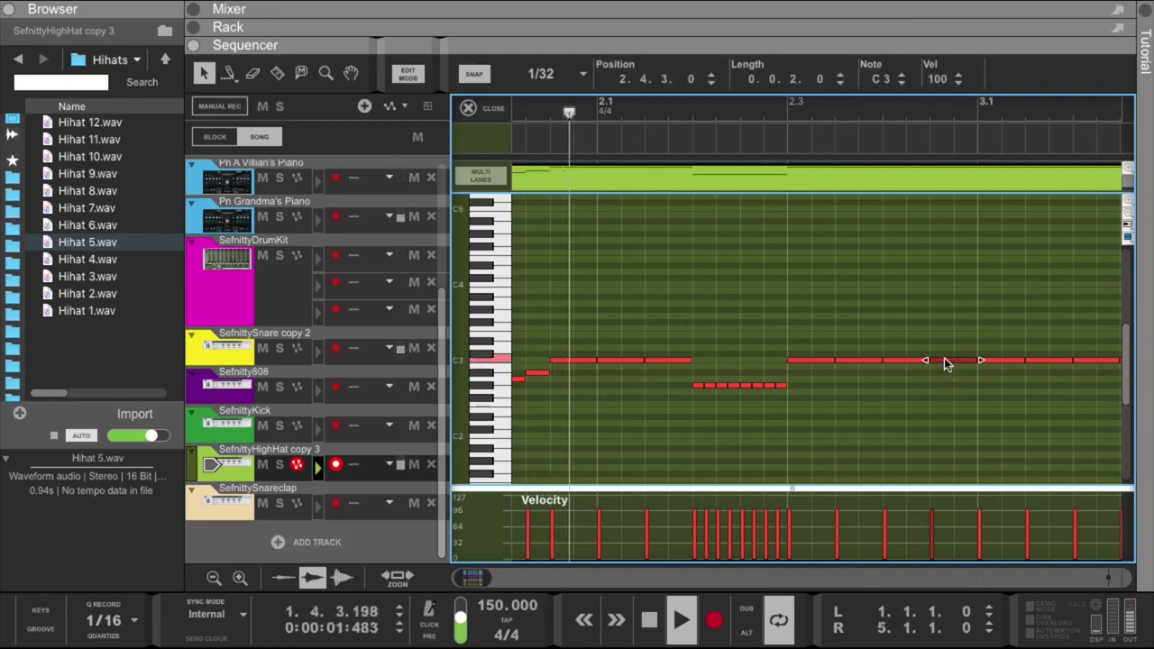
key("e")
left_click(946, 361)
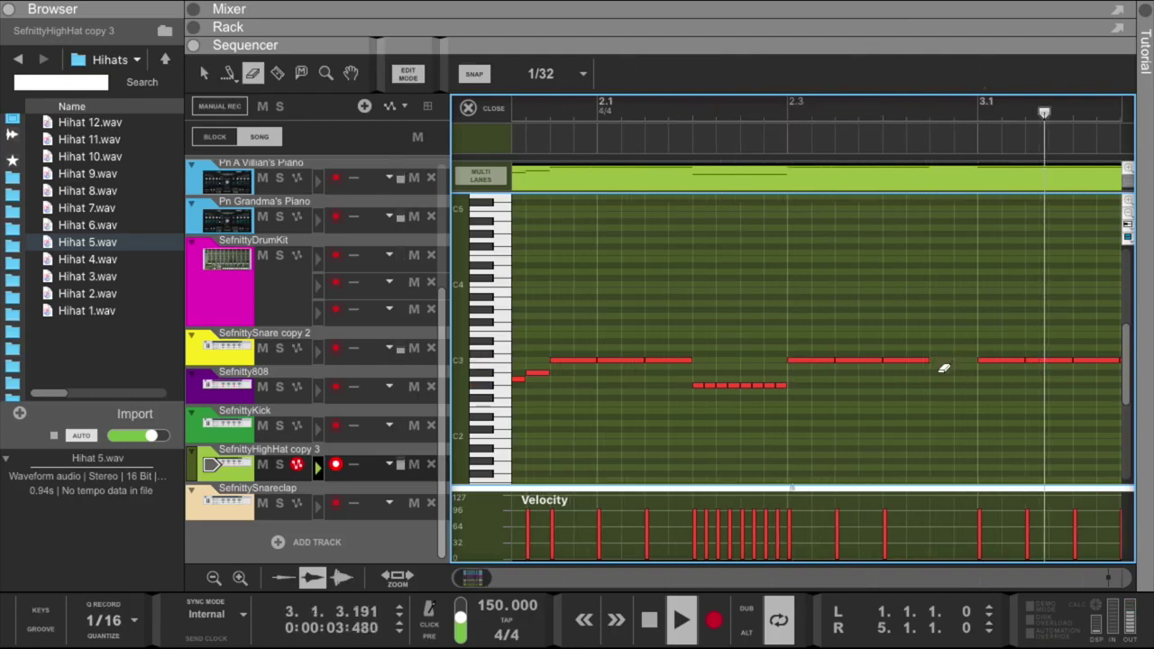
key("q")
key("e")
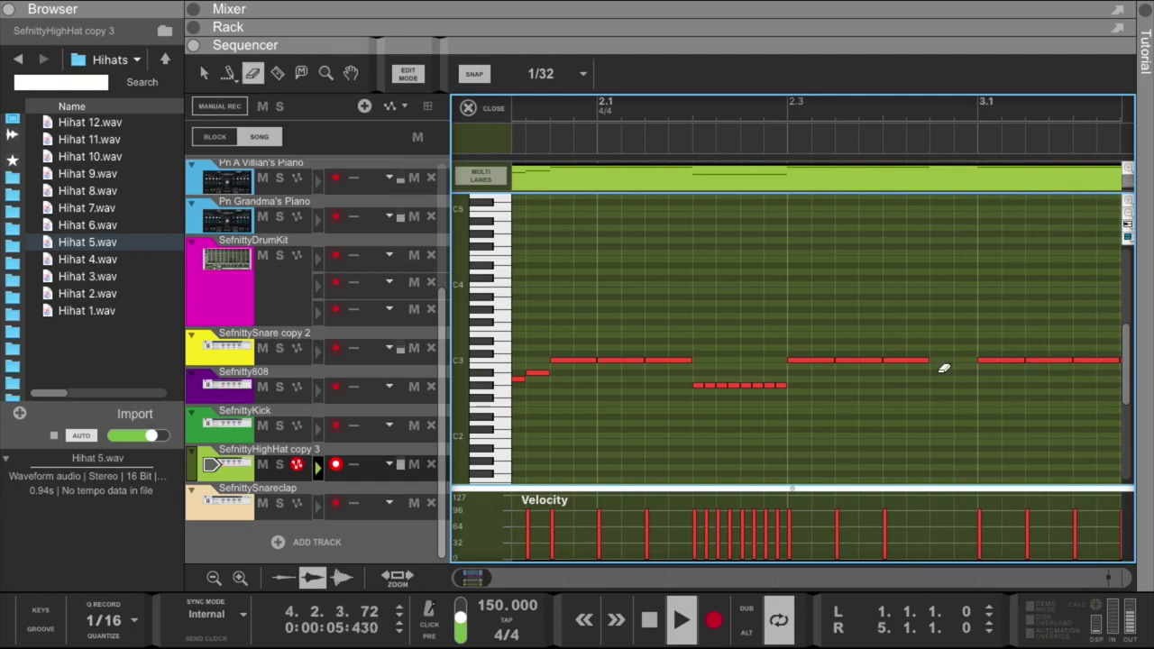
key("r")
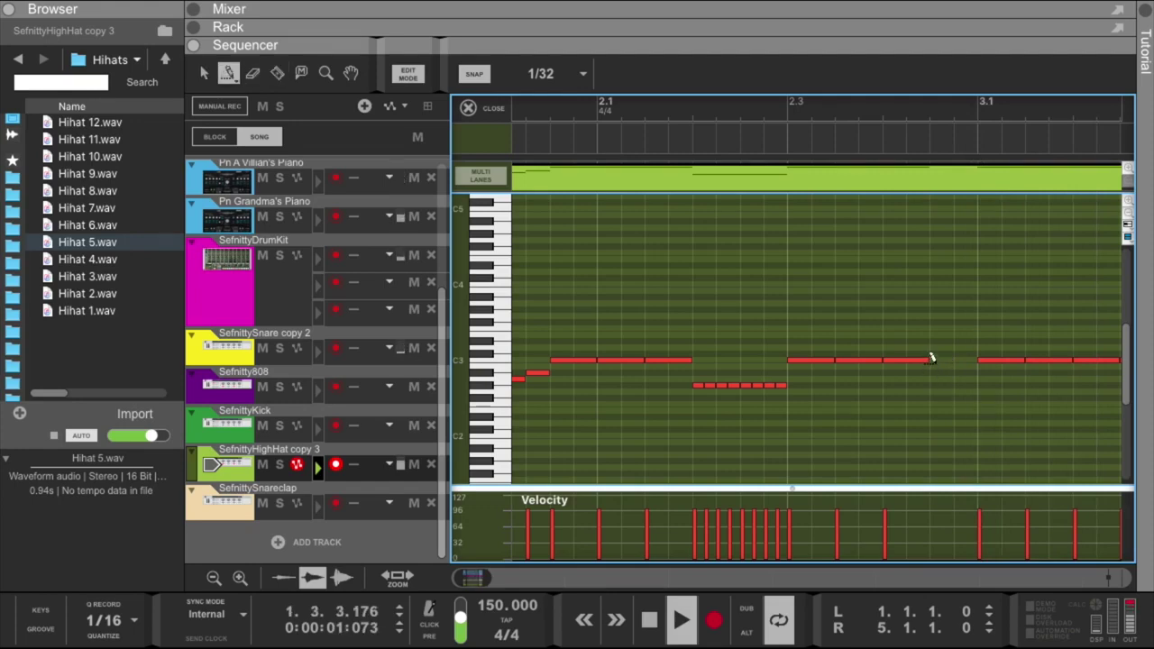
mouse_move(930, 344)
left_mouse_down()
mouse_move(953, 338)
mouse_move(964, 353)
mouse_move(955, 347)
left_mouse_up()
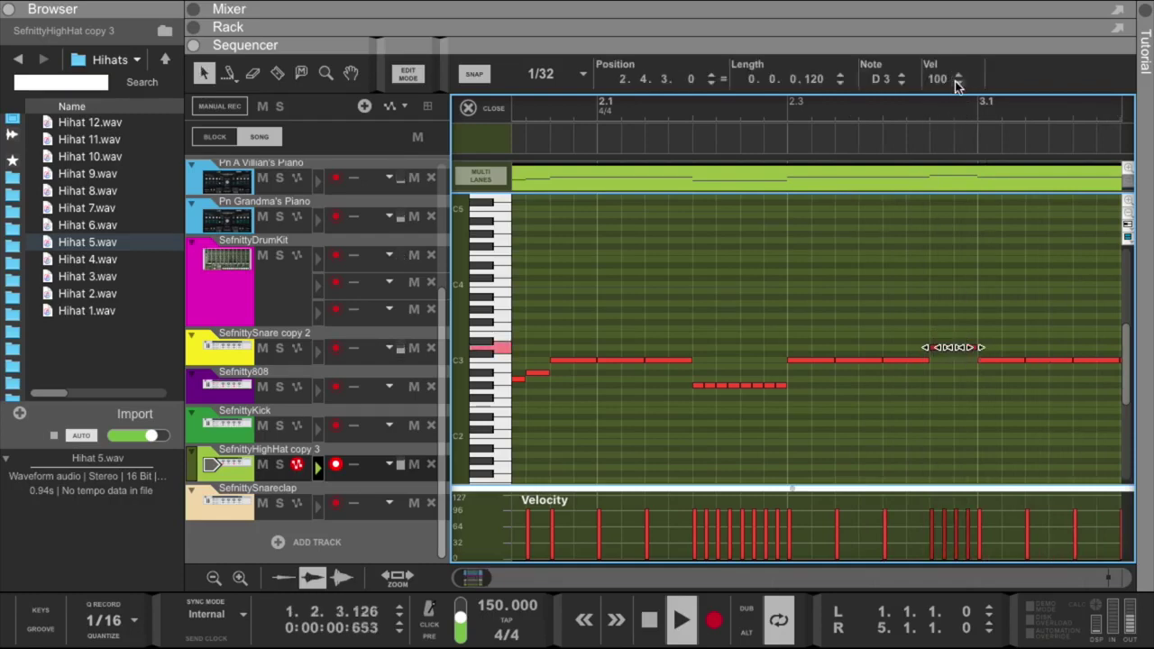
Transpose the selected four-note hi-hat roll at position 2.4.3 down to F#2 with velocity 97.
left_click(901, 82)
left_click(900, 82)
left_click(900, 82)
left_click(900, 83)
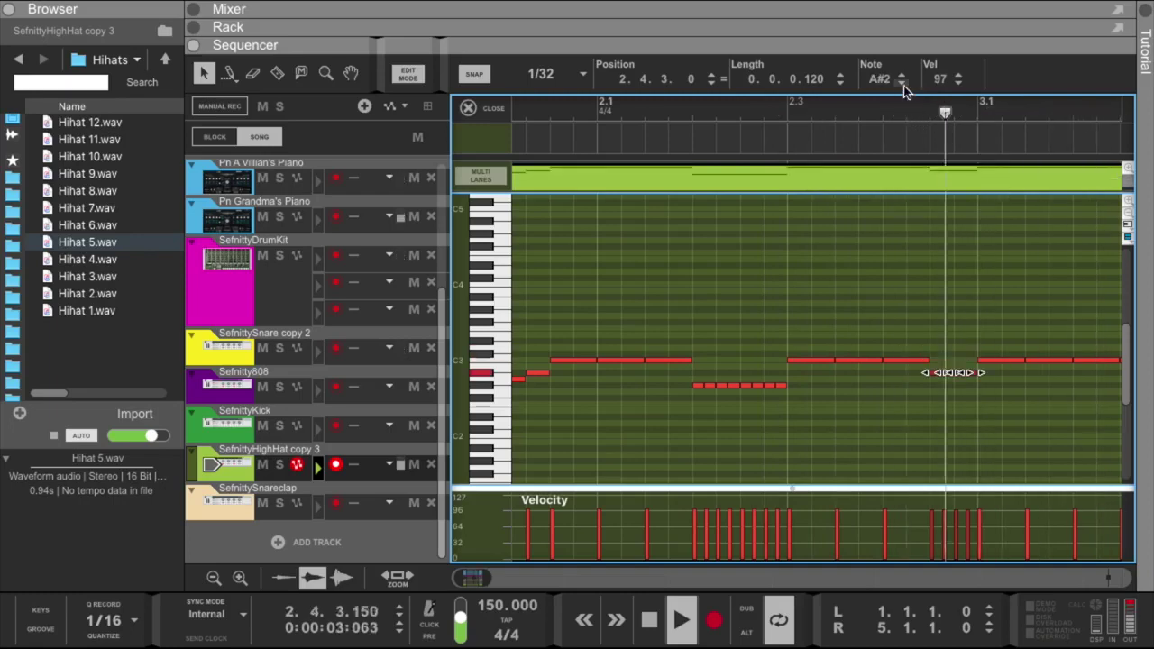
left_click(902, 83)
left_click(902, 83)
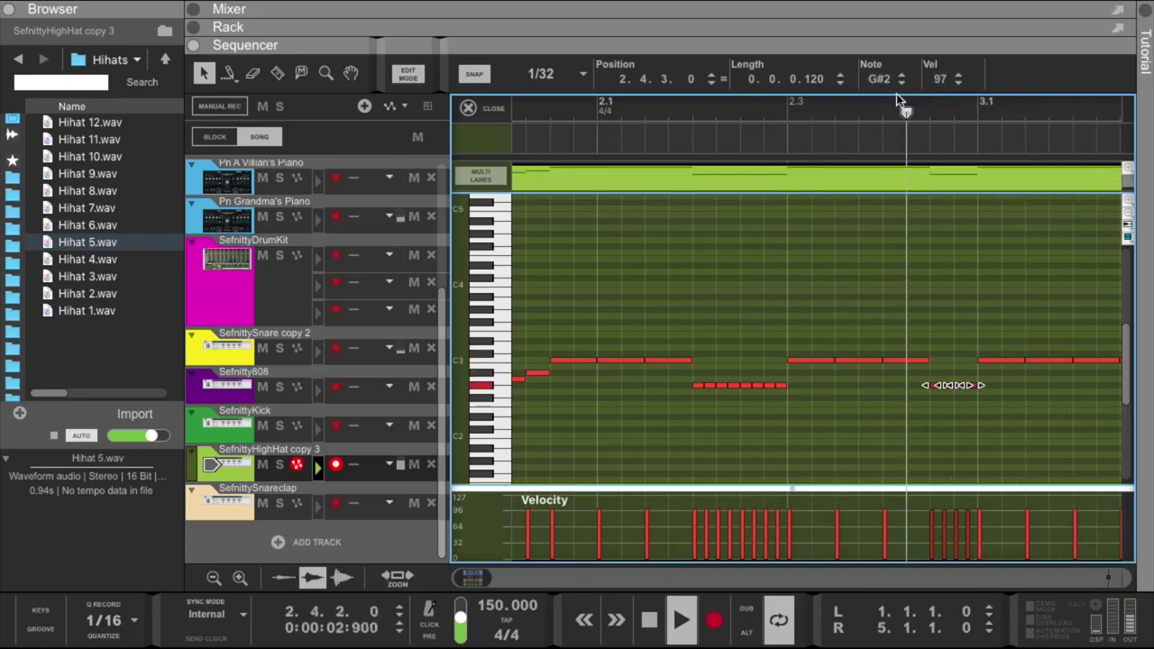
left_click(901, 82)
left_click(900, 82)
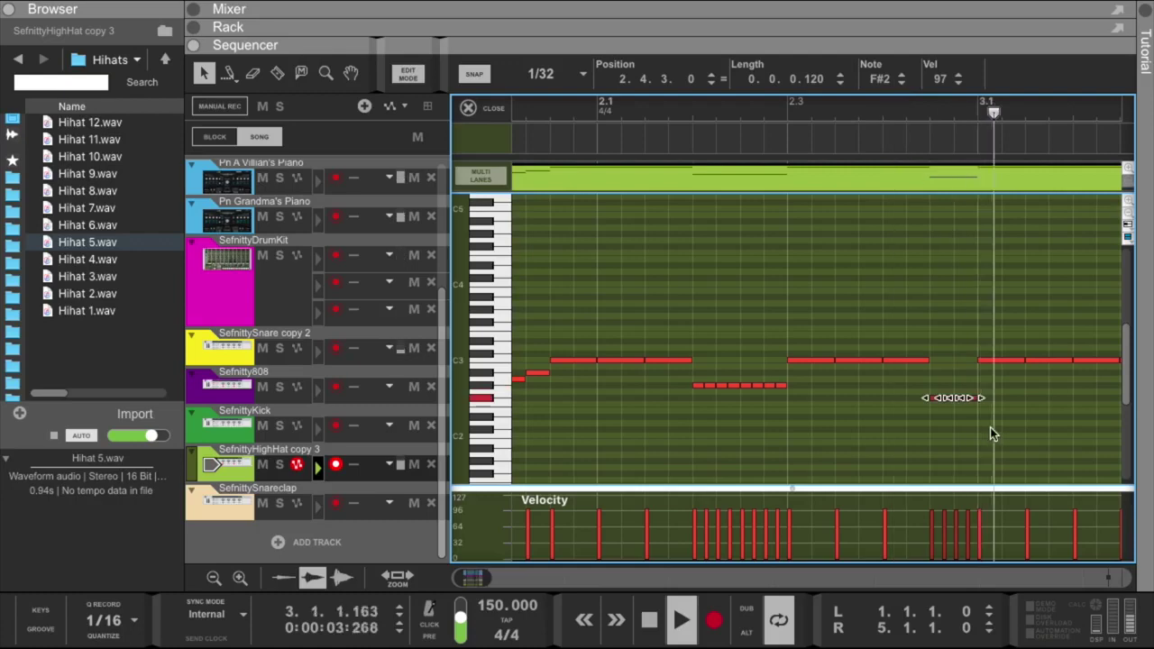
Stagger the four 1/32 notes at position 2.4.3 into a rising run on G#2, A2, A#2 and B2.
left_click(951, 408)
left_click(951, 397)
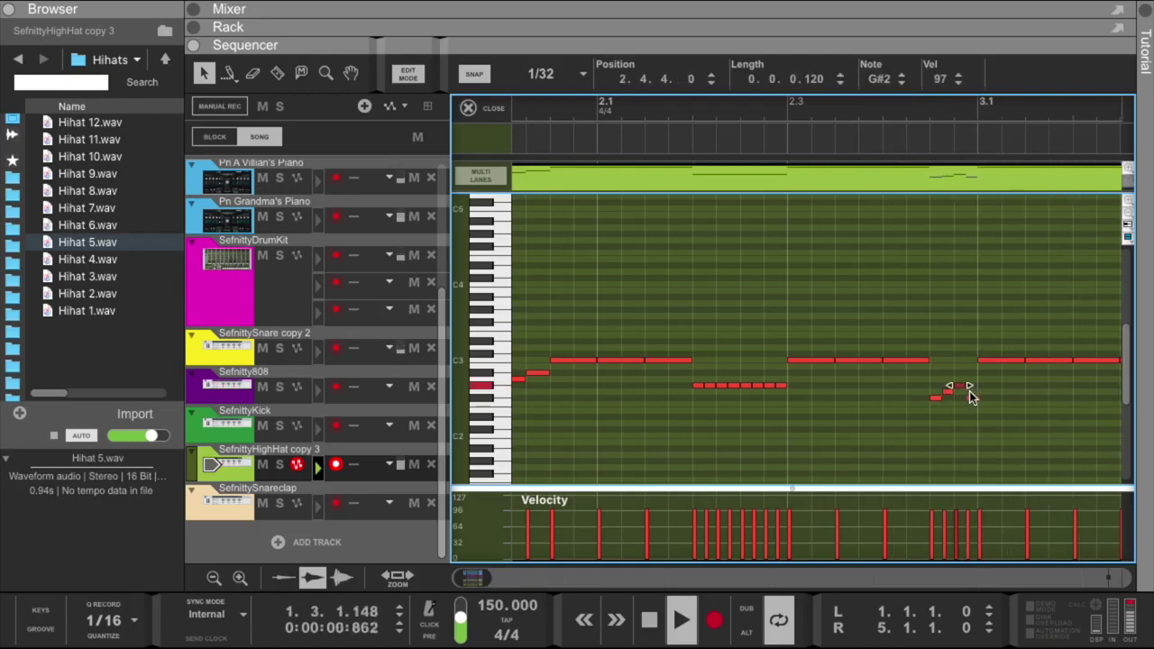
key("ctrl+d")
left_click_drag(969, 392, 935, 390)
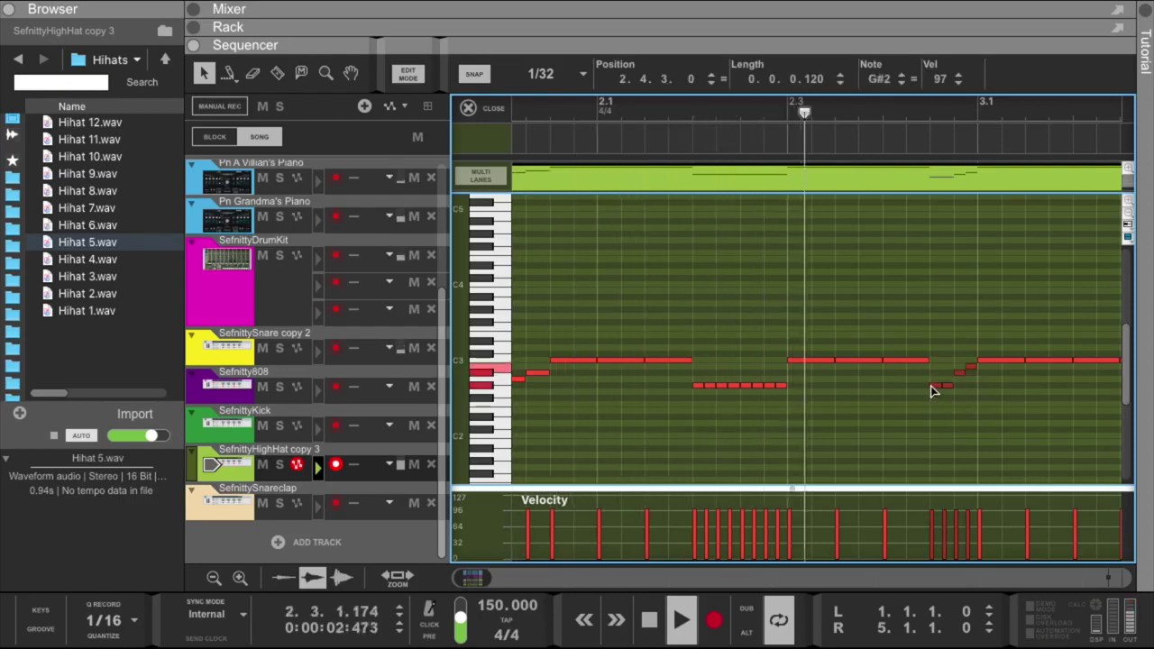
left_click(942, 376)
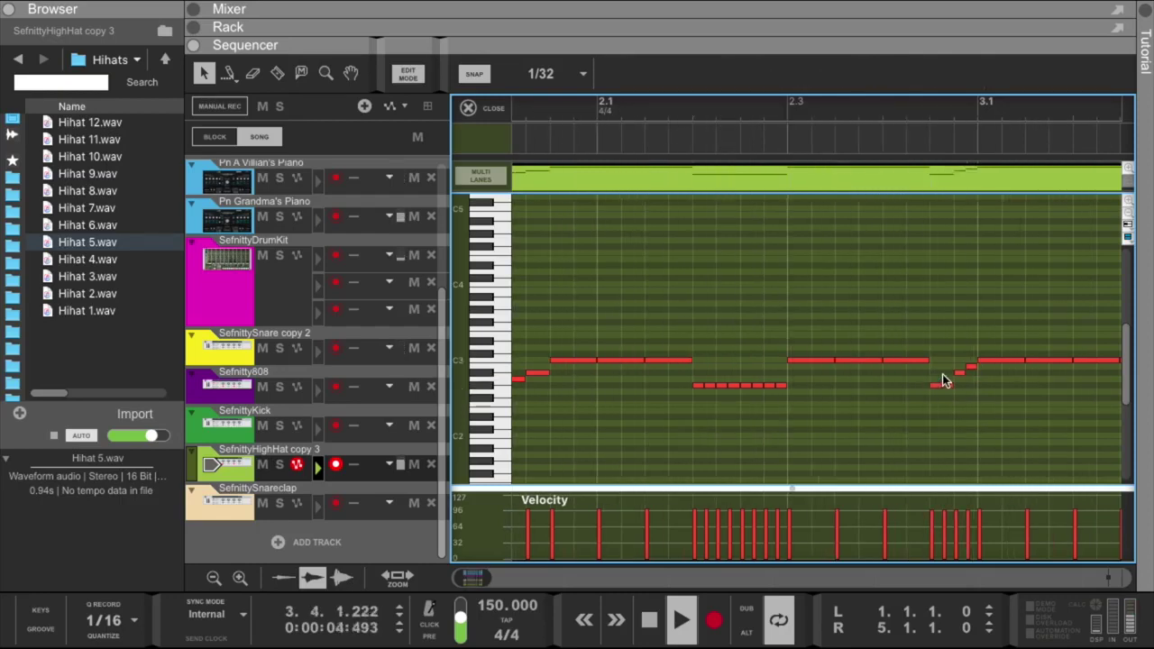
left_click(944, 385)
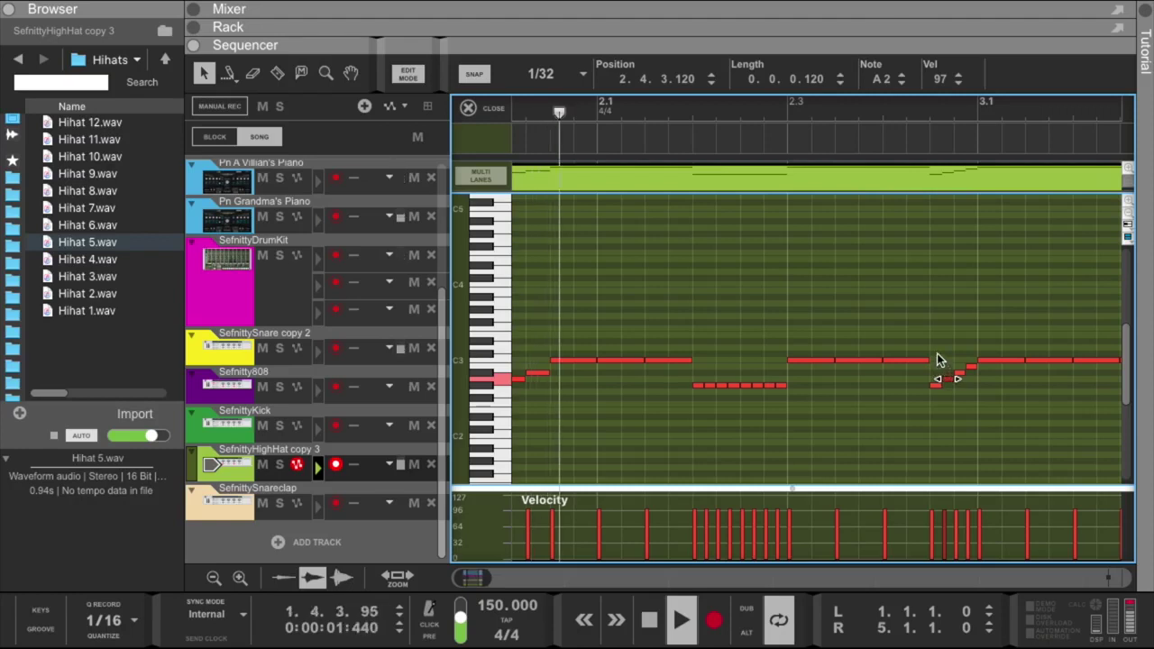
Delete the rising four-note hi-hat run at position 2.4.3, just before bar 3.
left_click_drag(937, 359, 963, 411)
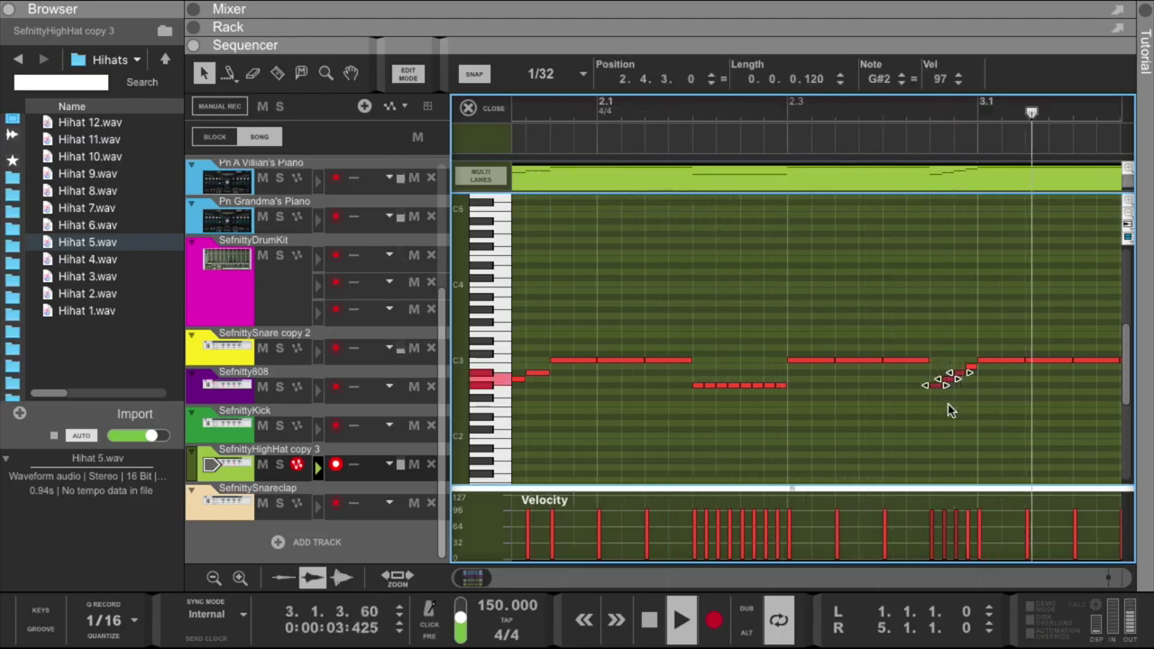
left_click_drag(935, 350, 974, 414)
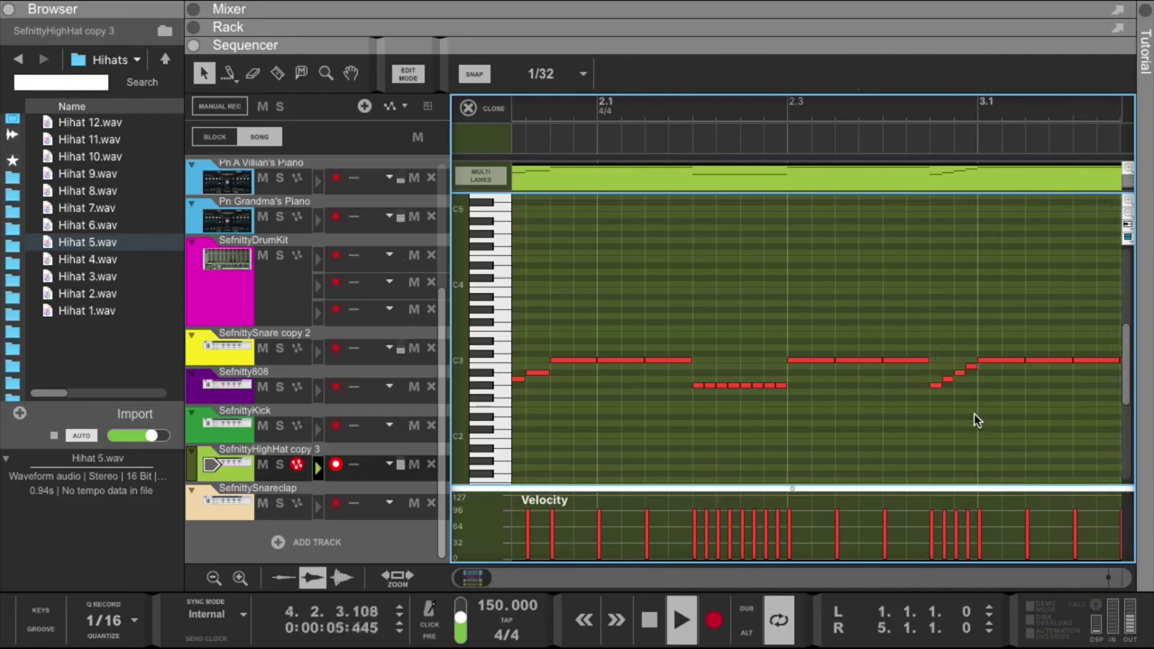
left_click_drag(934, 351, 968, 404)
key("Delete")
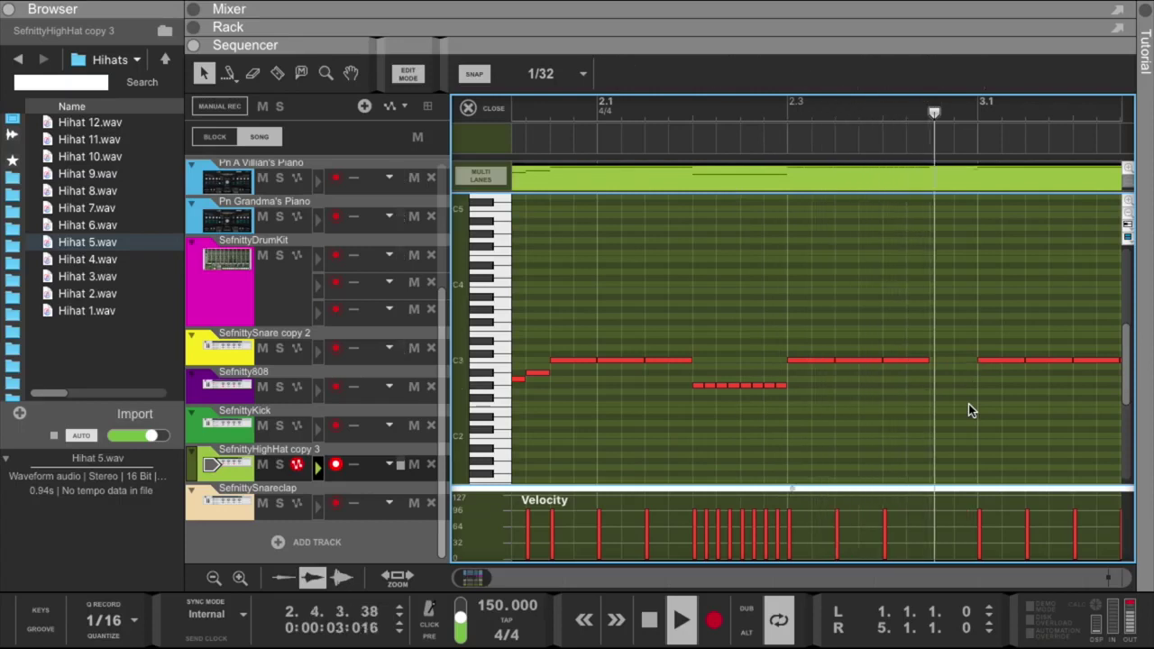
Set the snap value to 1/32T and draw a triplet roll of three A#2 hi-hat notes at position 2.4.4, just before bar 3.
left_click(552, 76)
left_click(530, 218)
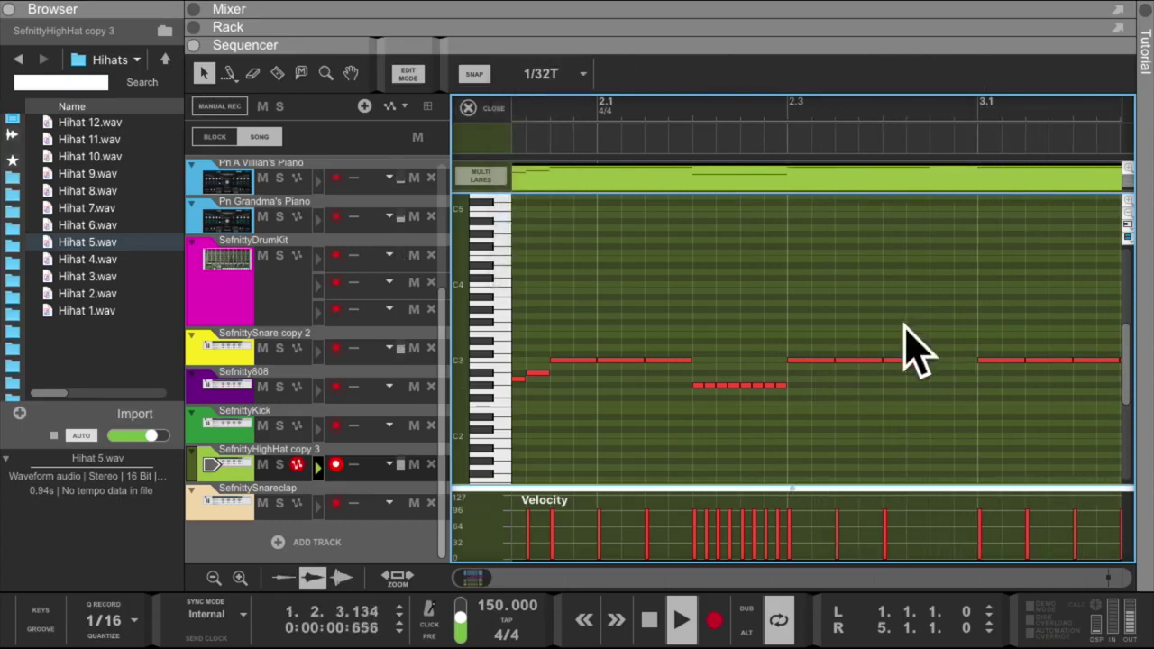
key("w")
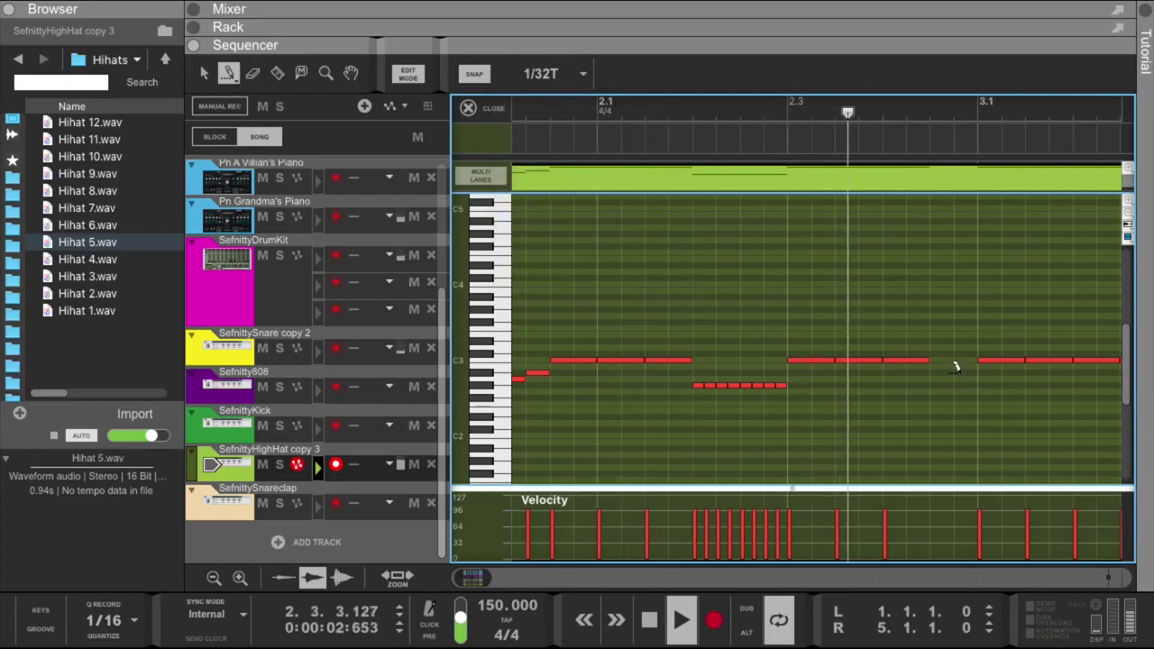
left_click(959, 370)
left_click(964, 371)
left_click(970, 370)
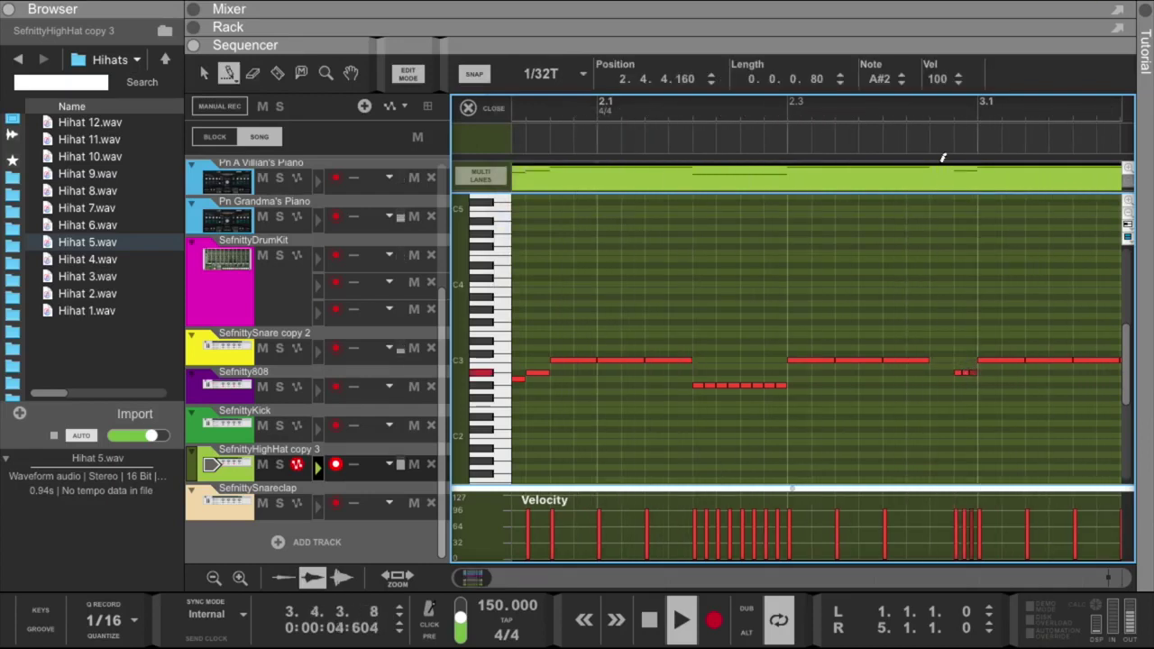
Audition the hi-hat pattern through bar 2 and fill the gap before bar 3 with 1/32T notes on A#2.
left_click(924, 113)
left_click(912, 113)
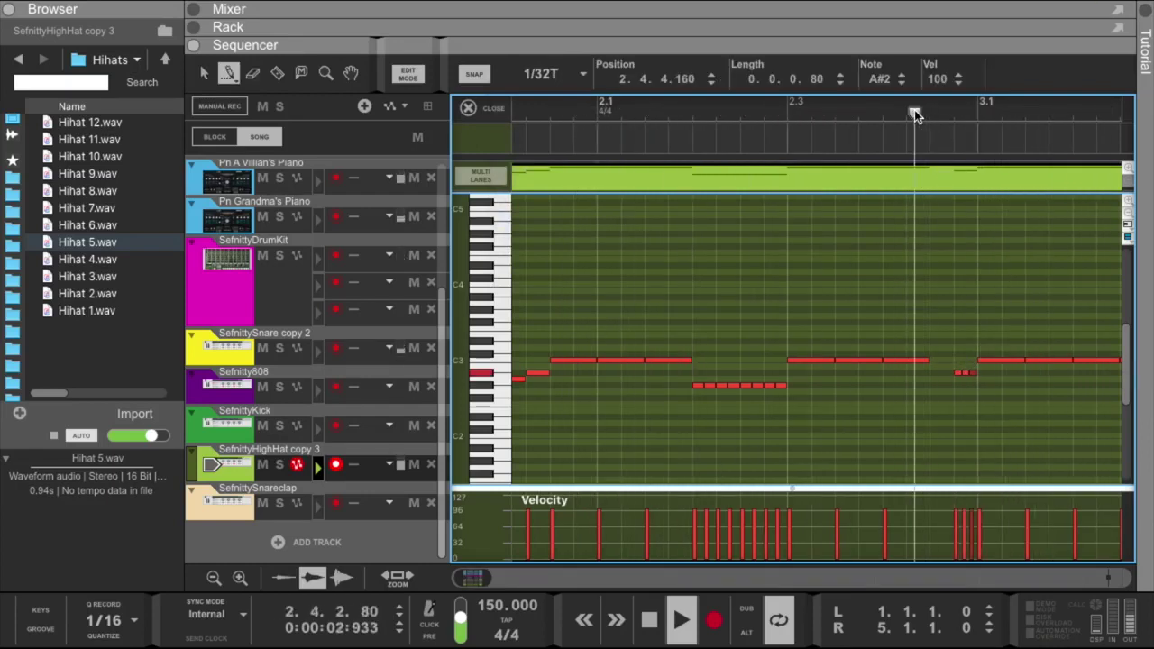
left_click(893, 109)
left_click(665, 109)
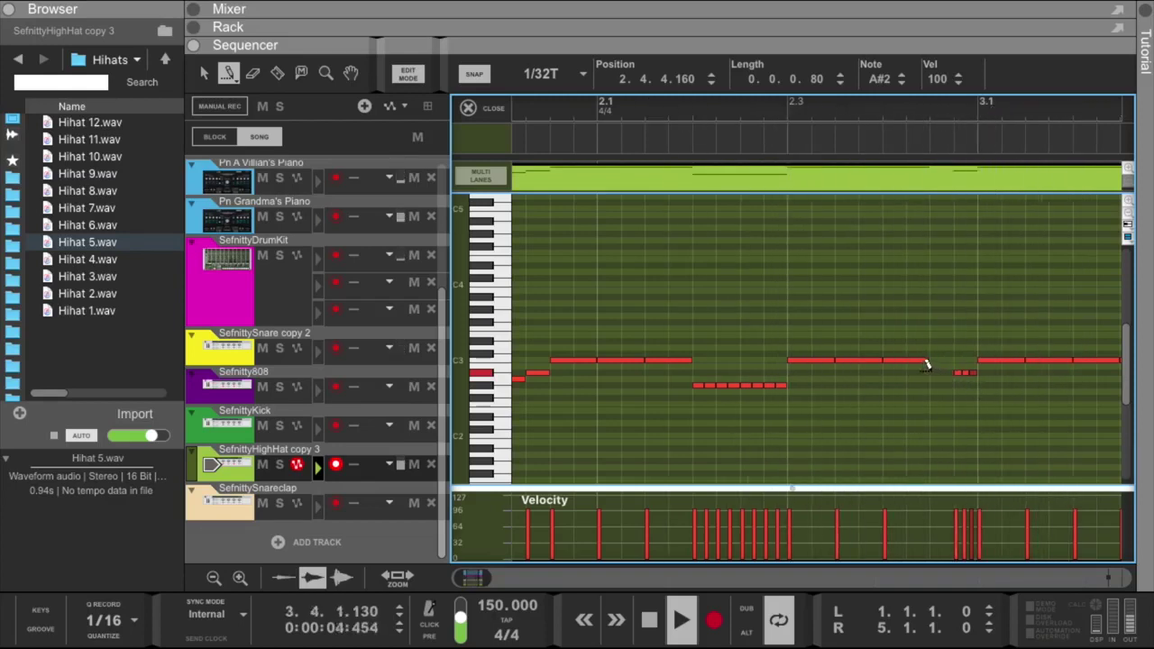
mouse_move(904, 118)
left_mouse_down()
mouse_move(644, 110)
mouse_move(660, 115)
left_mouse_up()
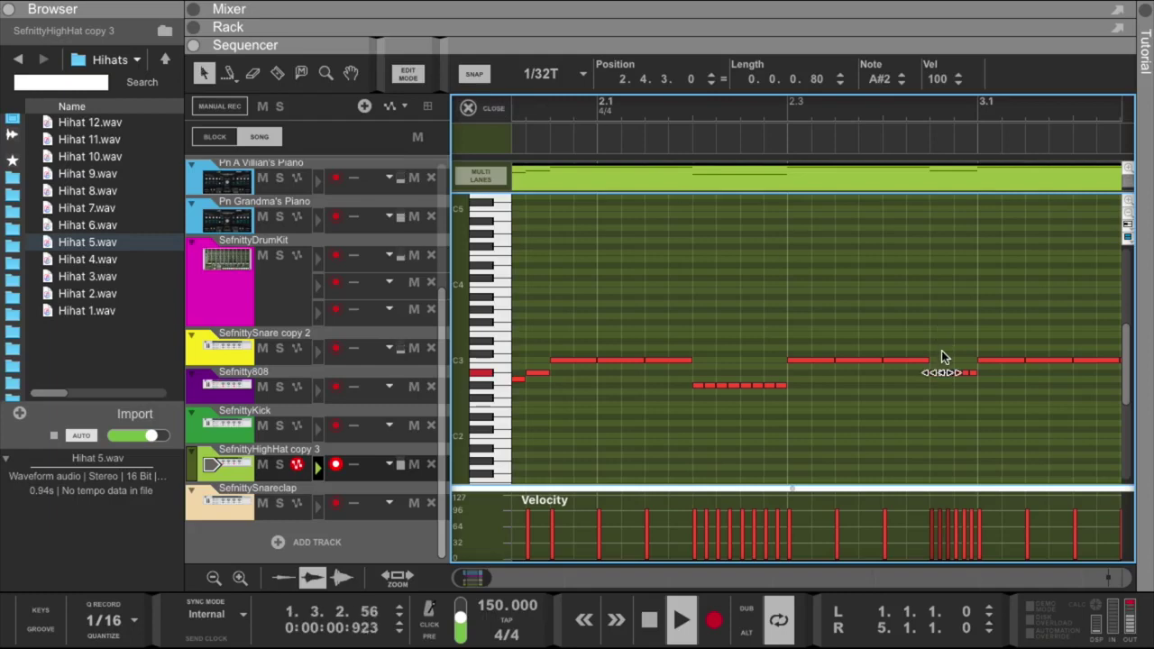
Lower all the short roll notes just before bar 3 to G#2 and close the hi-hat note editor.
left_click_drag(930, 358, 972, 395)
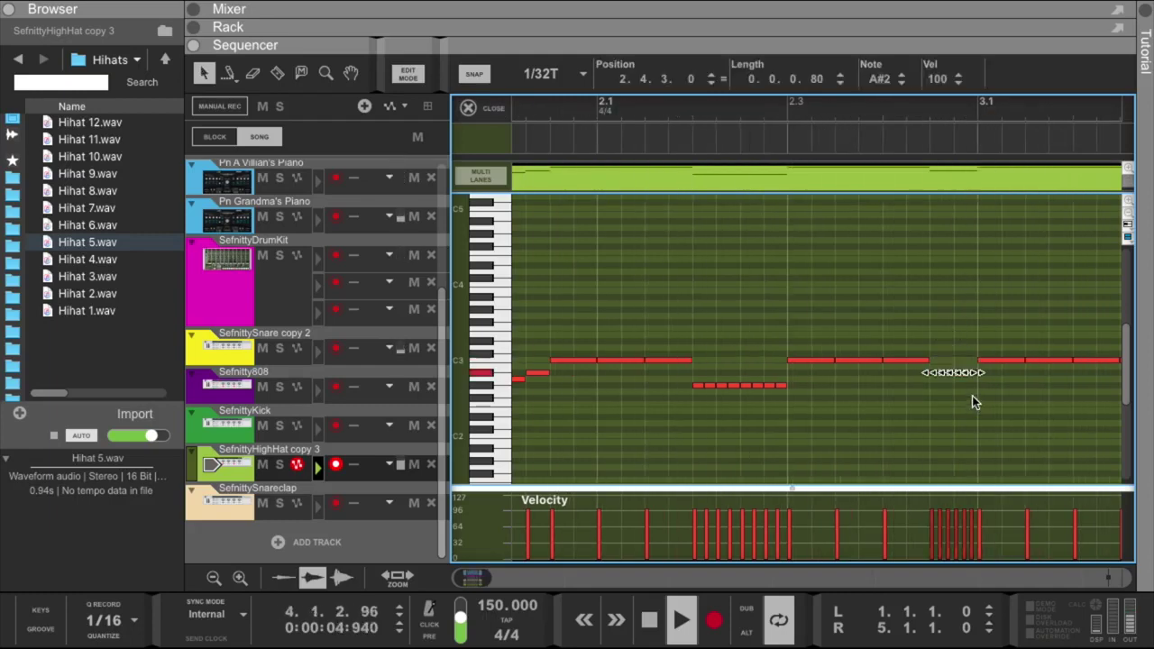
left_click(902, 83)
left_click(902, 83)
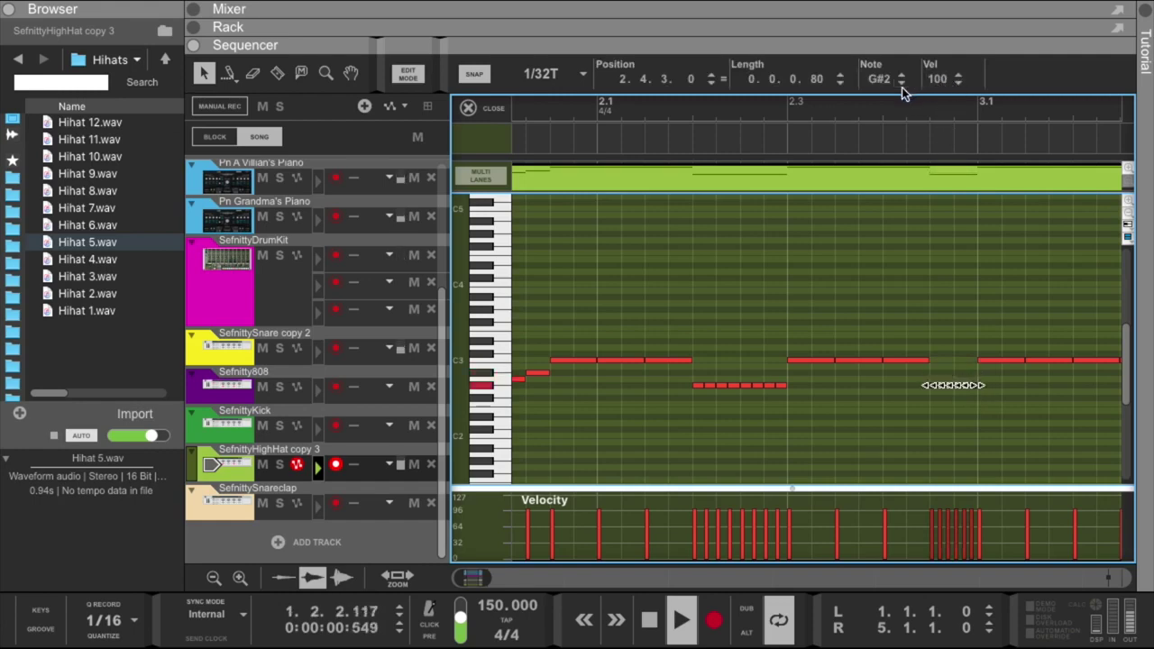
left_click(489, 106)
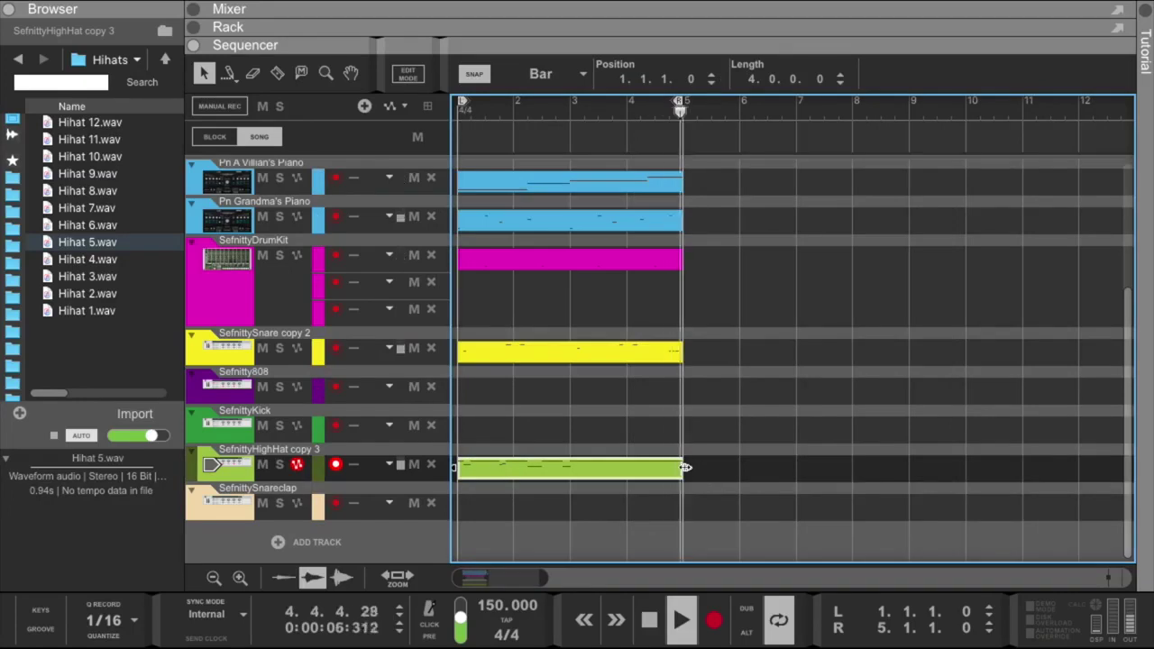
Shorten the hi-hat clip to two bars and place a copy of it at bar 3.
left_click_drag(685, 467, 563, 475)
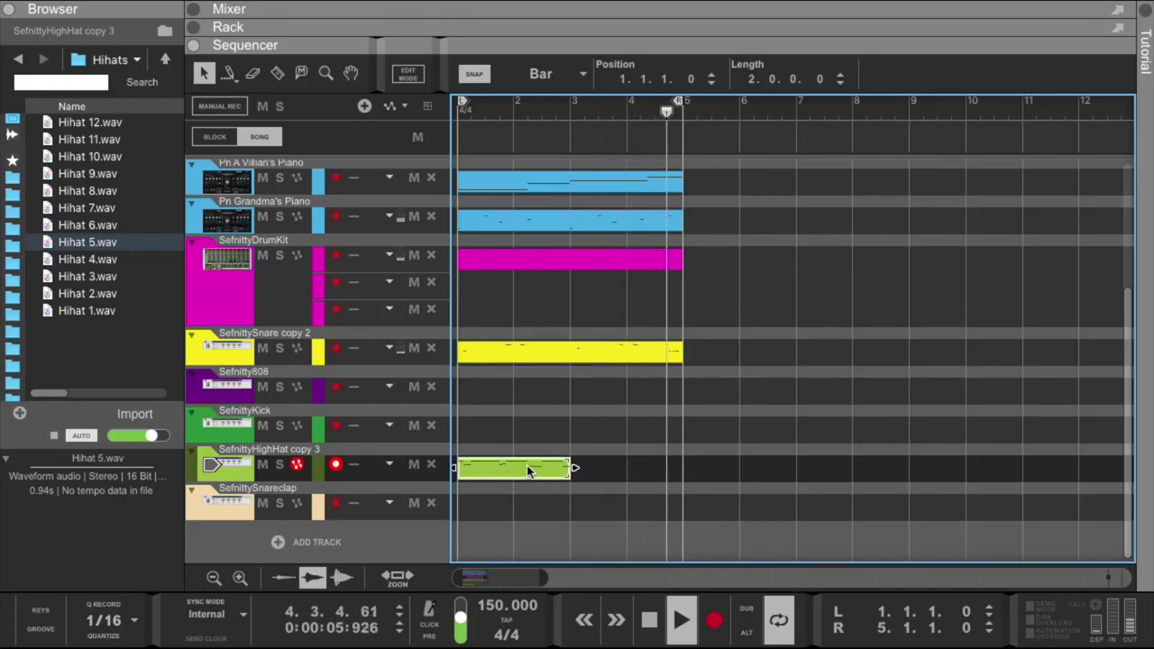
left_click_drag(528, 469, 626, 477)
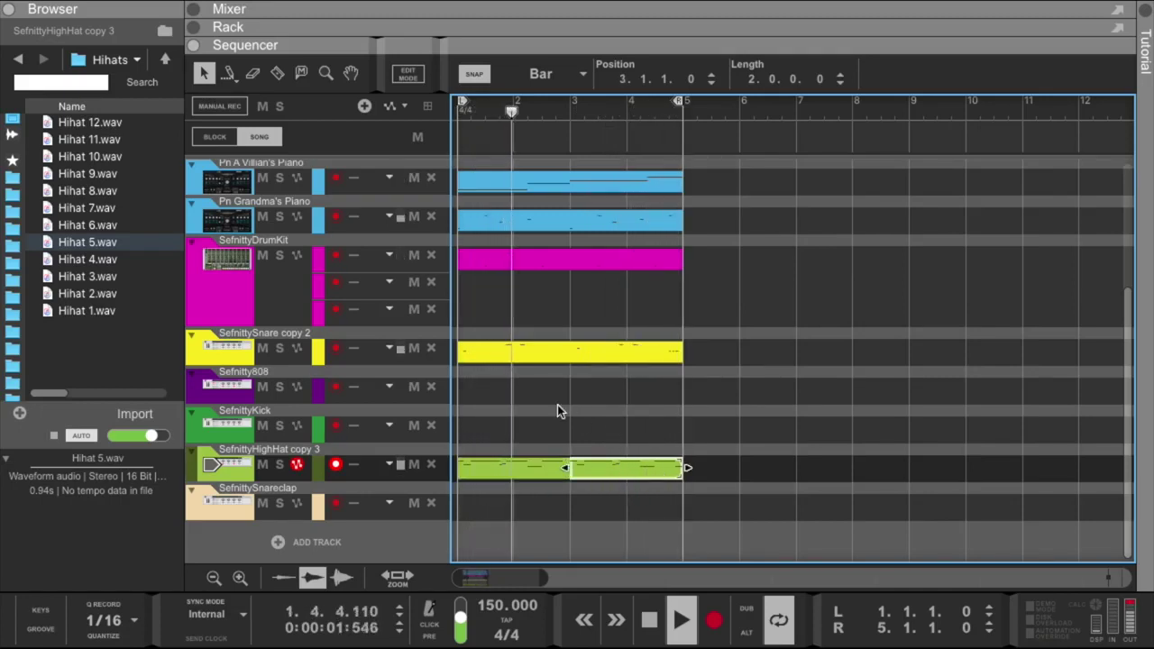
left_click(283, 392)
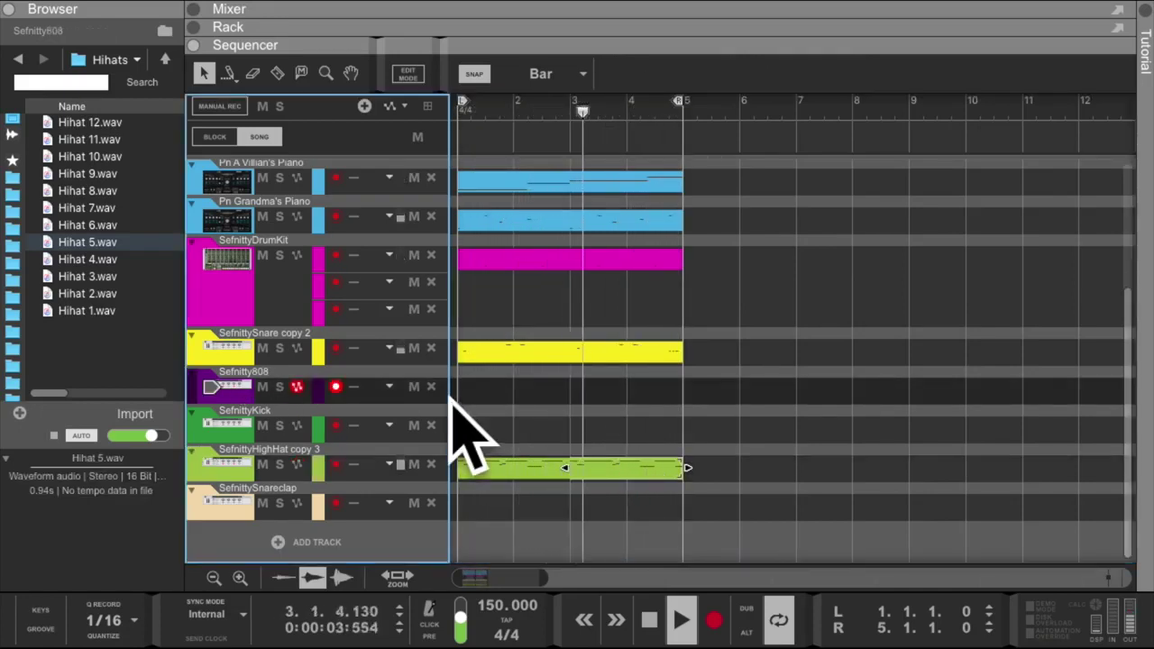
Open the first hi-hat clip and delete the roll notes just before bar 3.
double_click(532, 471)
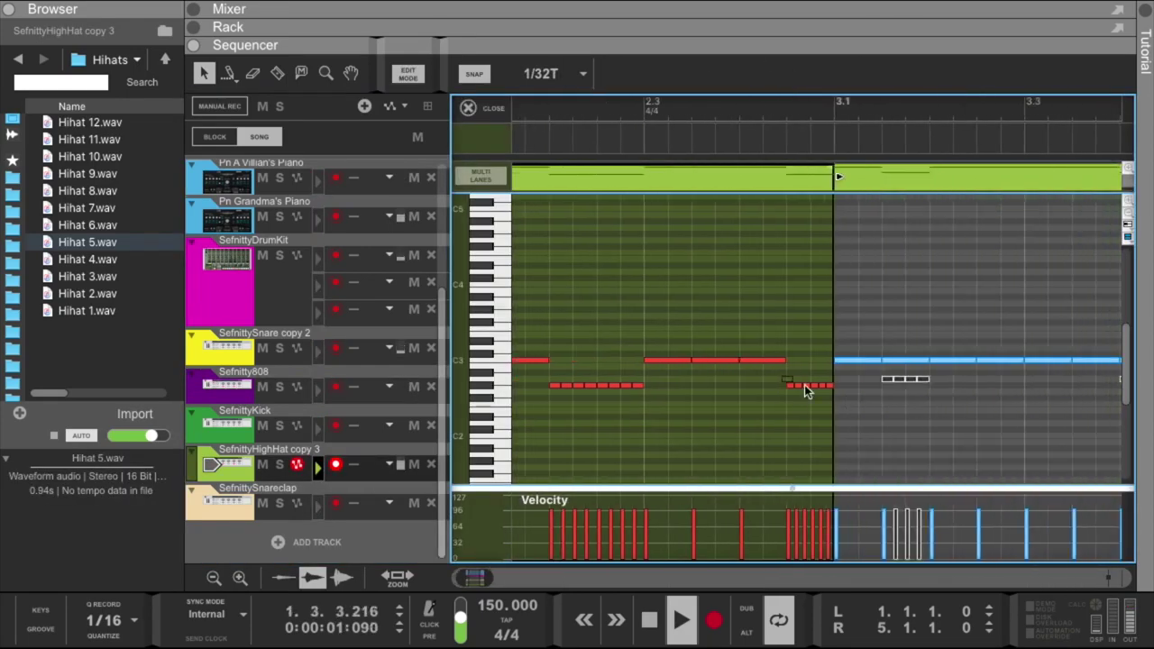
left_click_drag(832, 396, 833, 394)
key("Delete")
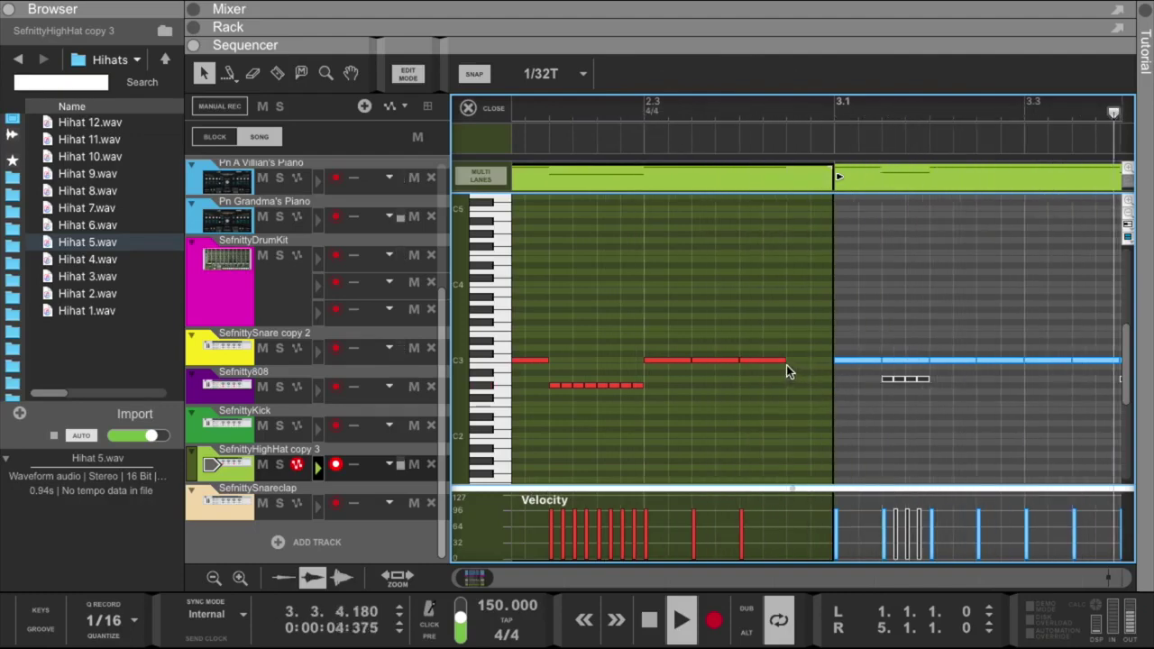
Set the snap to 1/16, draw two 1/16 notes on B2 just before bar 3, audition them and close the clip.
left_click(551, 74)
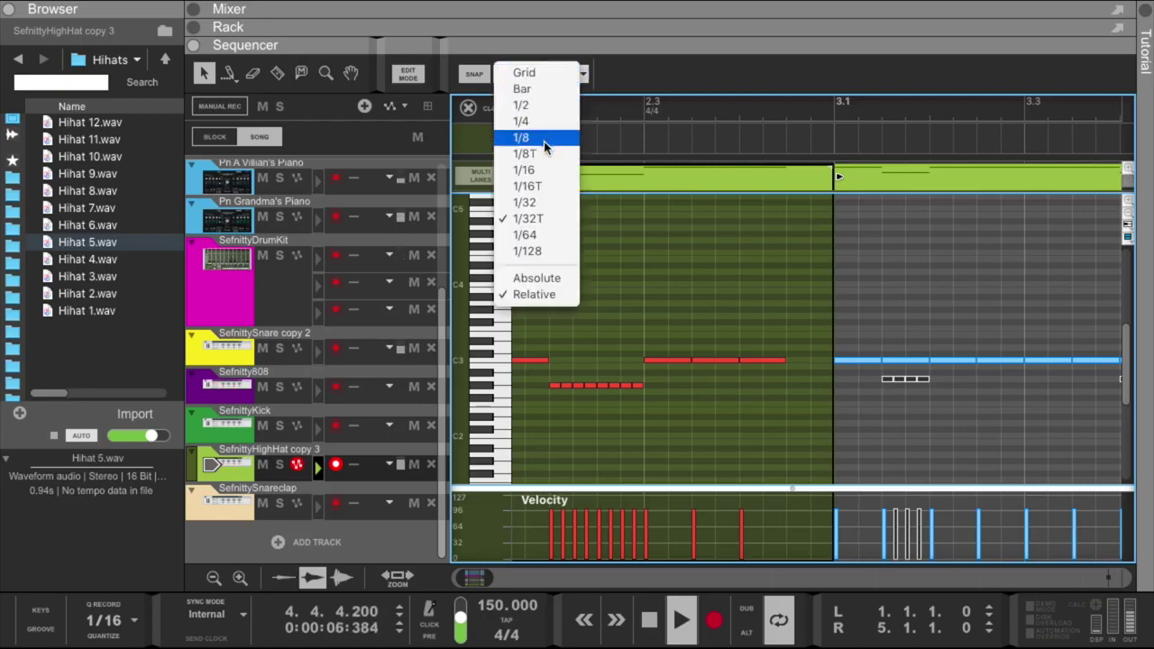
key("Return")
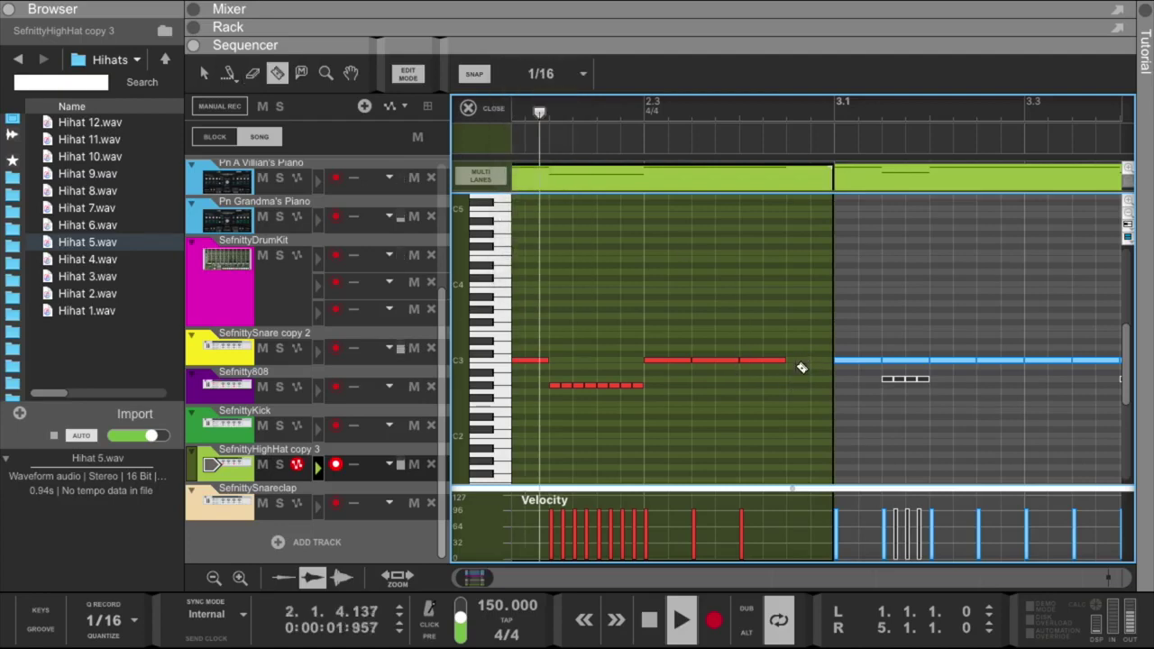
key("w")
left_click_drag(788, 365, 811, 365)
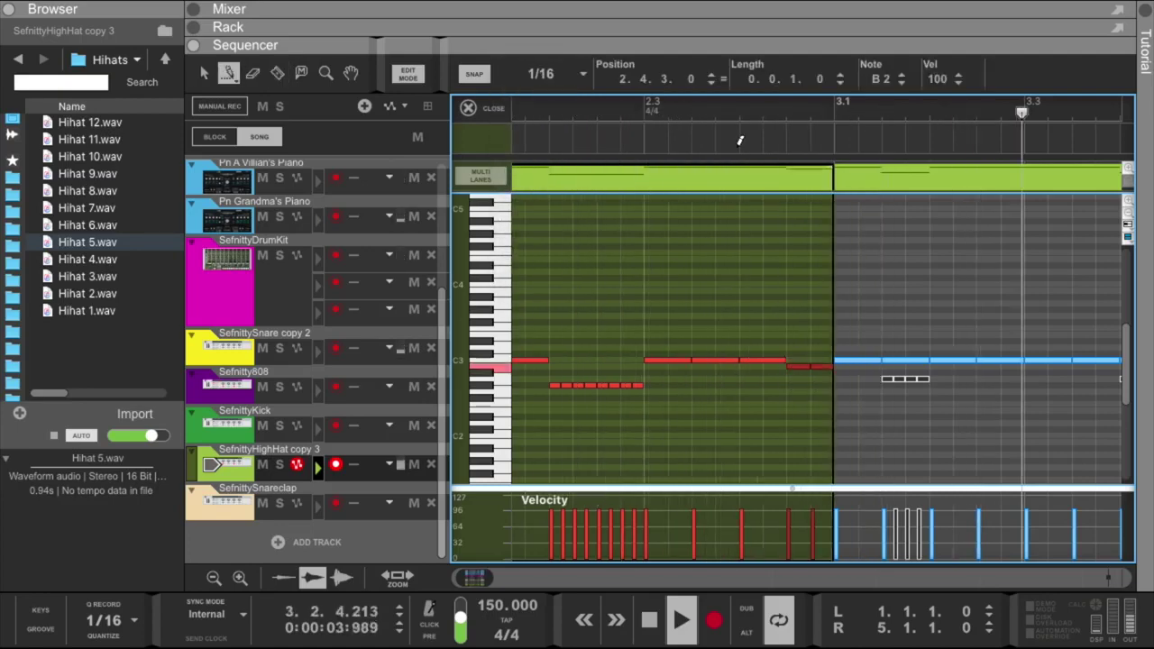
left_click(716, 113)
left_click(621, 109)
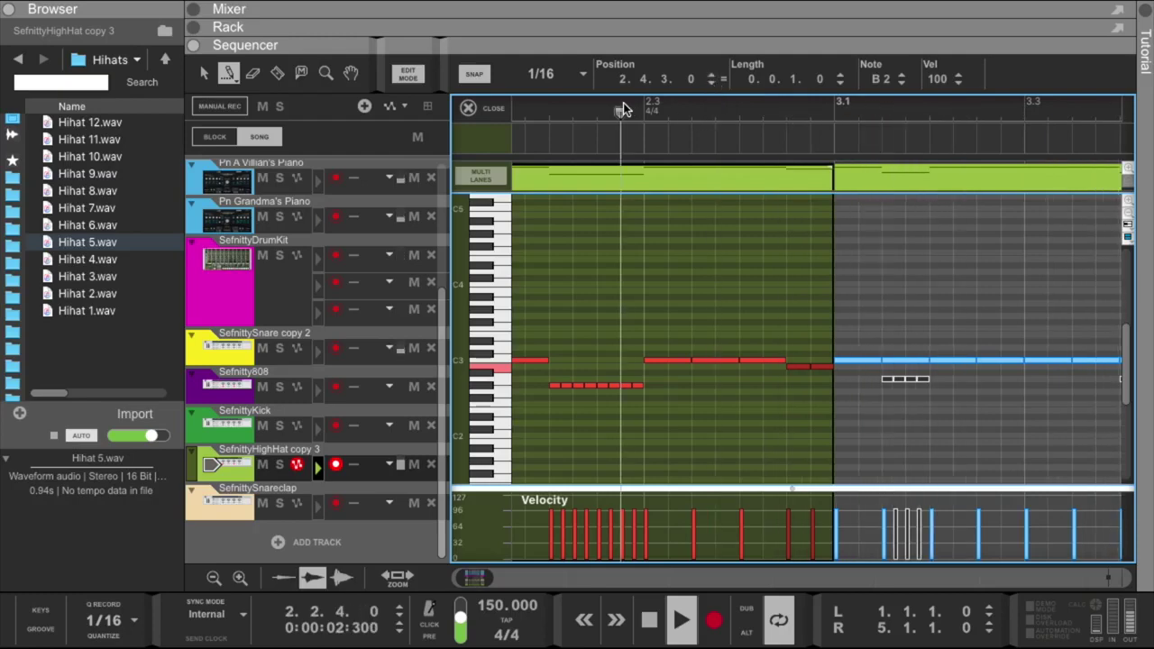
left_click(493, 110)
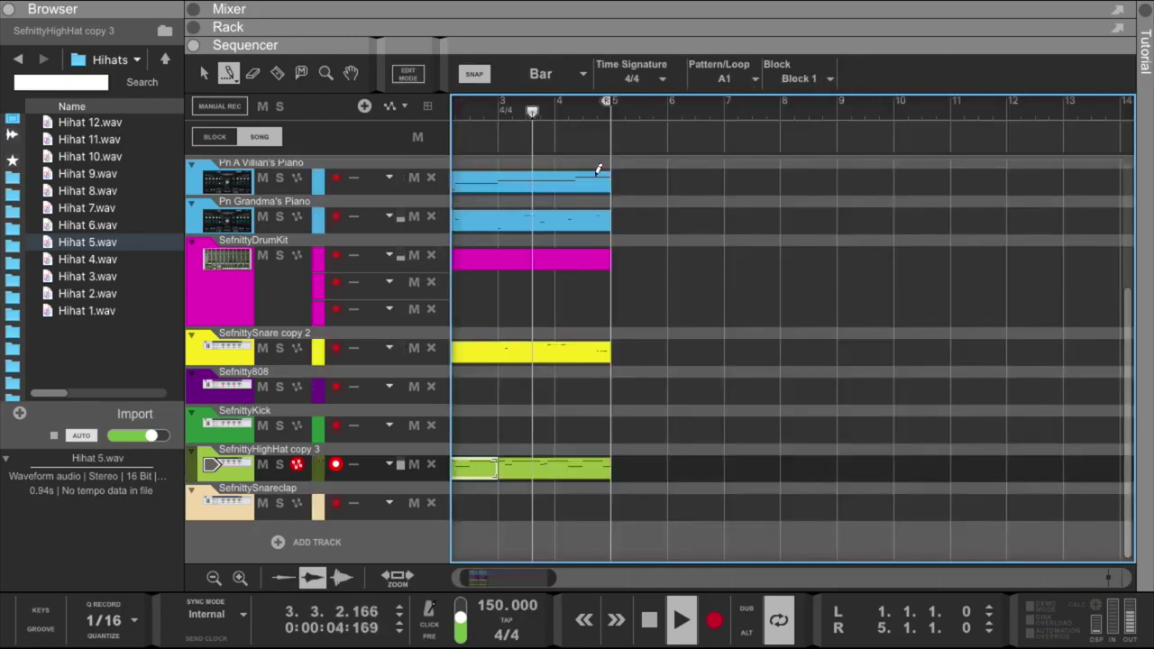
left_click(203, 73)
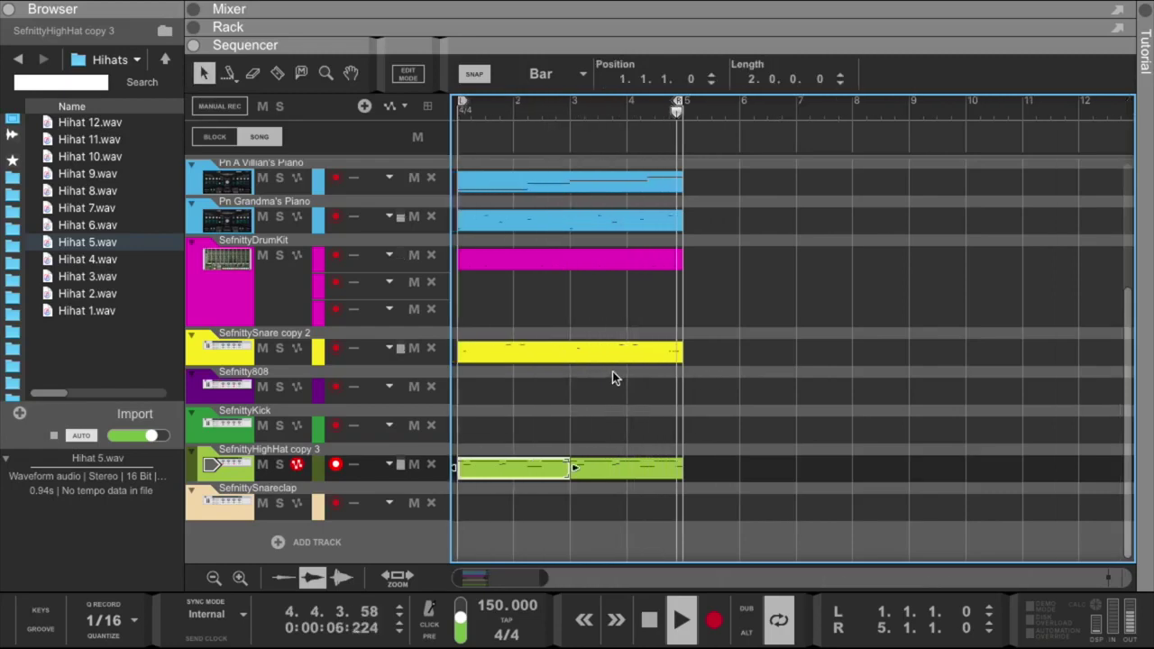
left_click(638, 472)
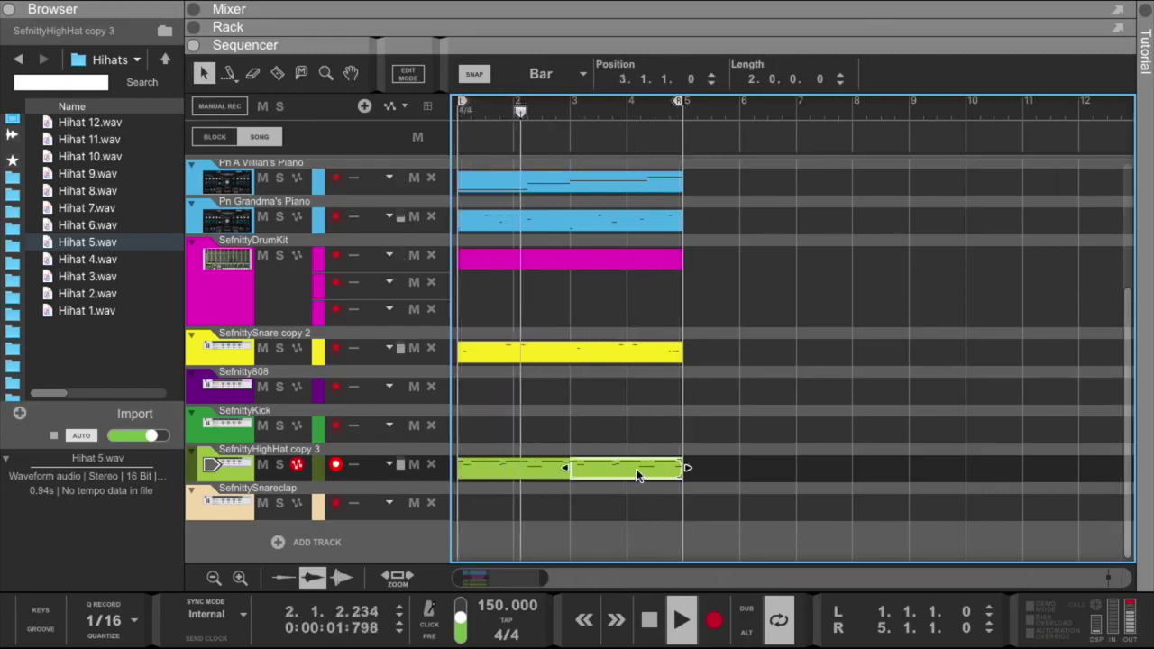
key("Delete")
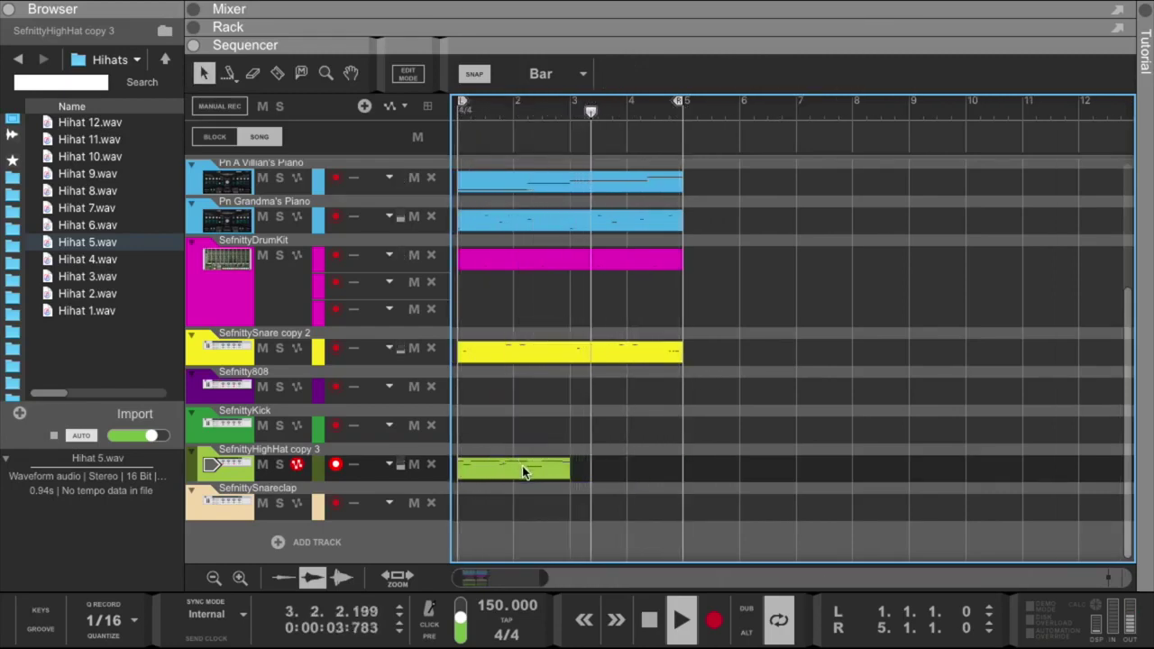
key("ctrl+z")
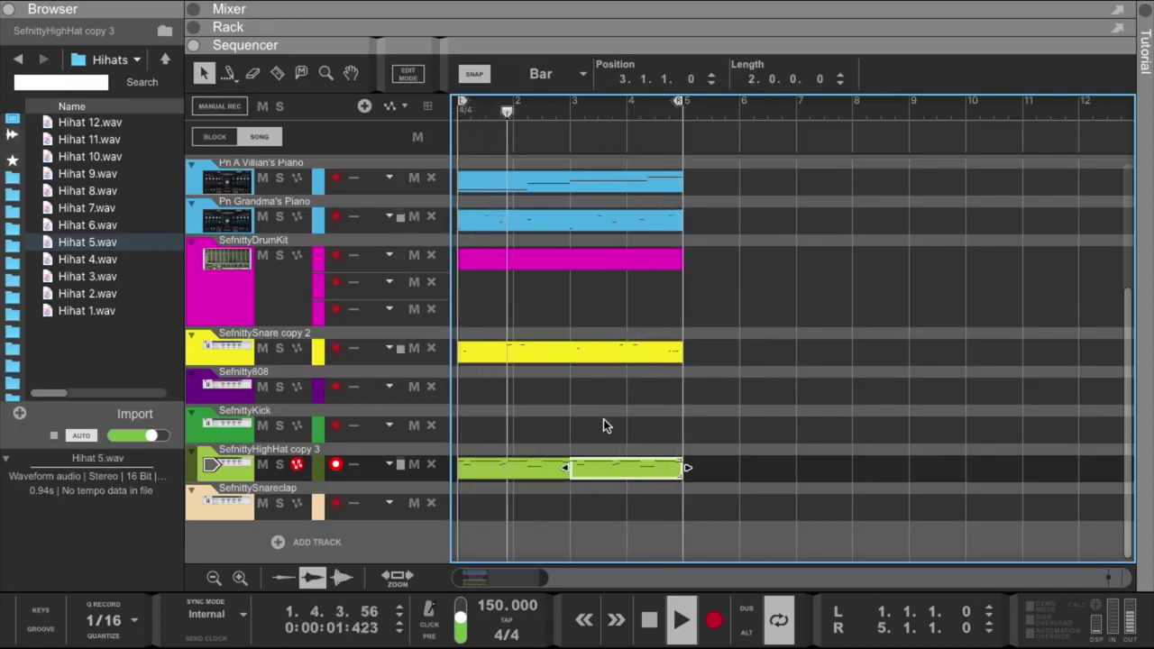
left_click(604, 421)
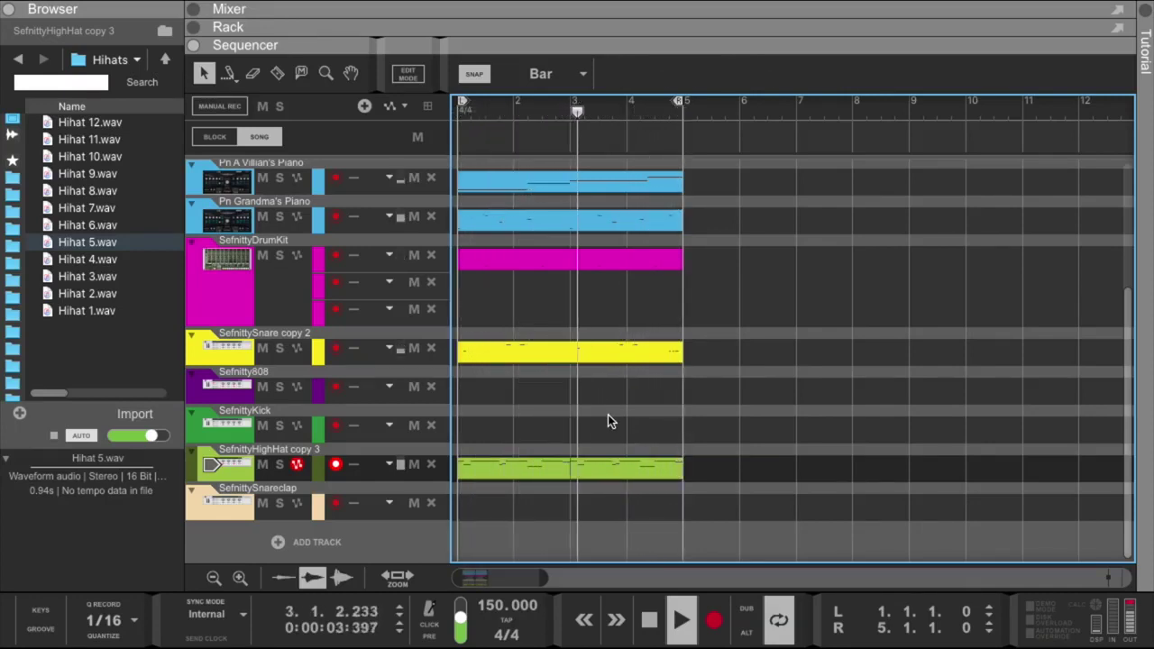
Create an empty four-bar clip on the Sefnitty808 track, starting at bar 1.
left_click(231, 386)
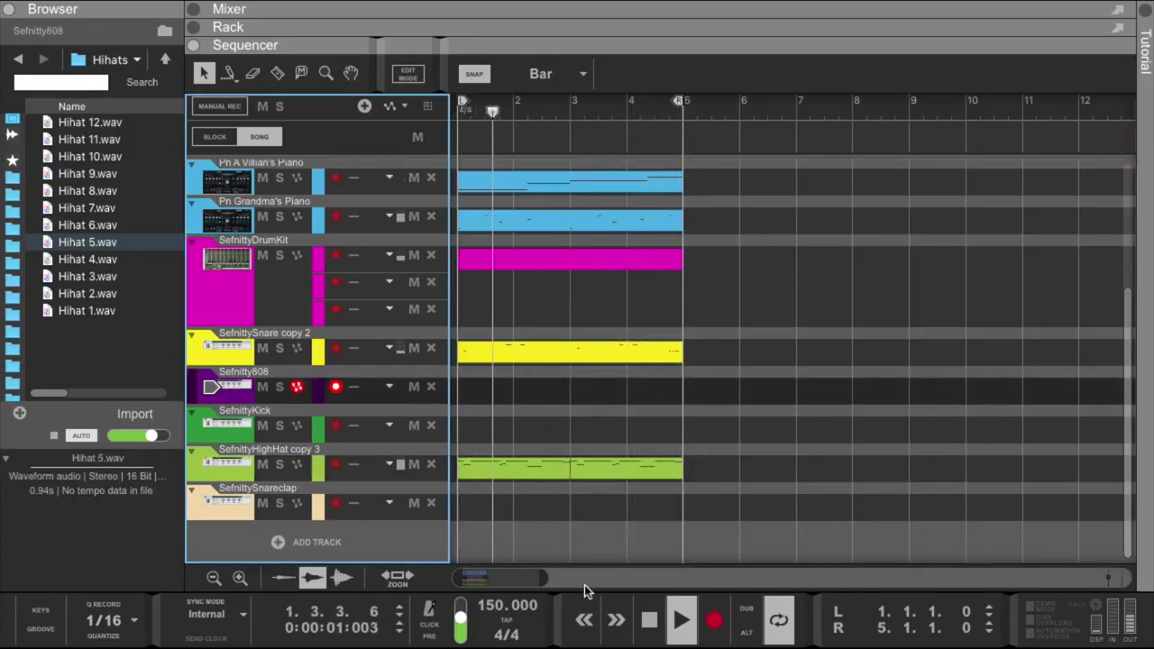
left_click(466, 390)
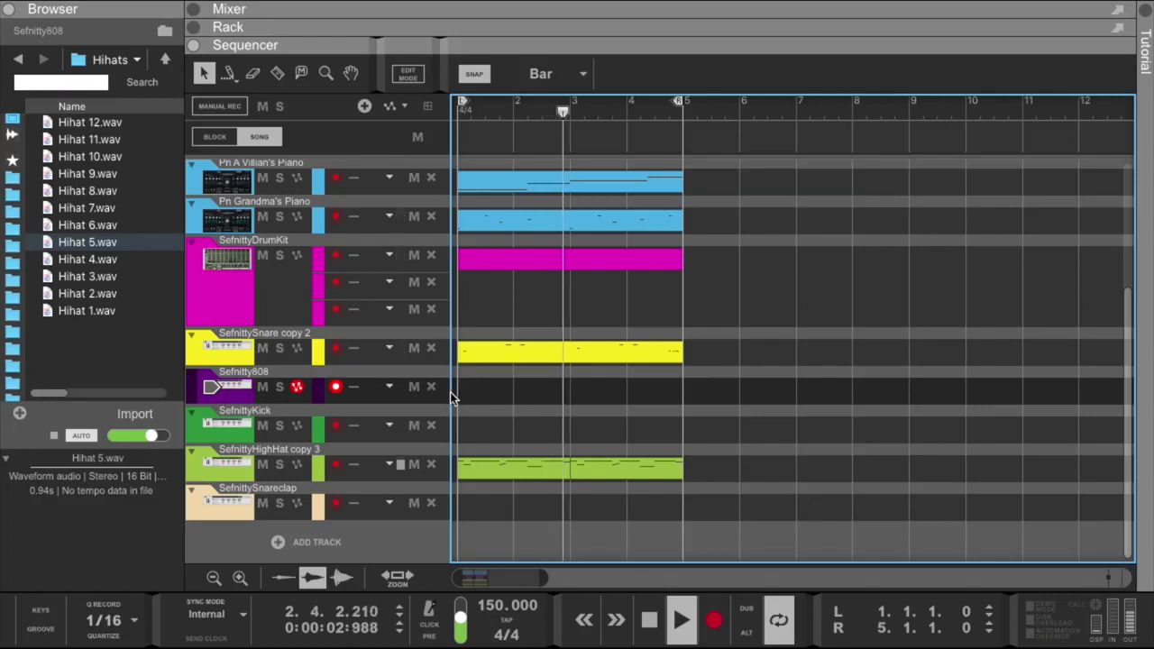
left_click_drag(466, 394, 665, 391)
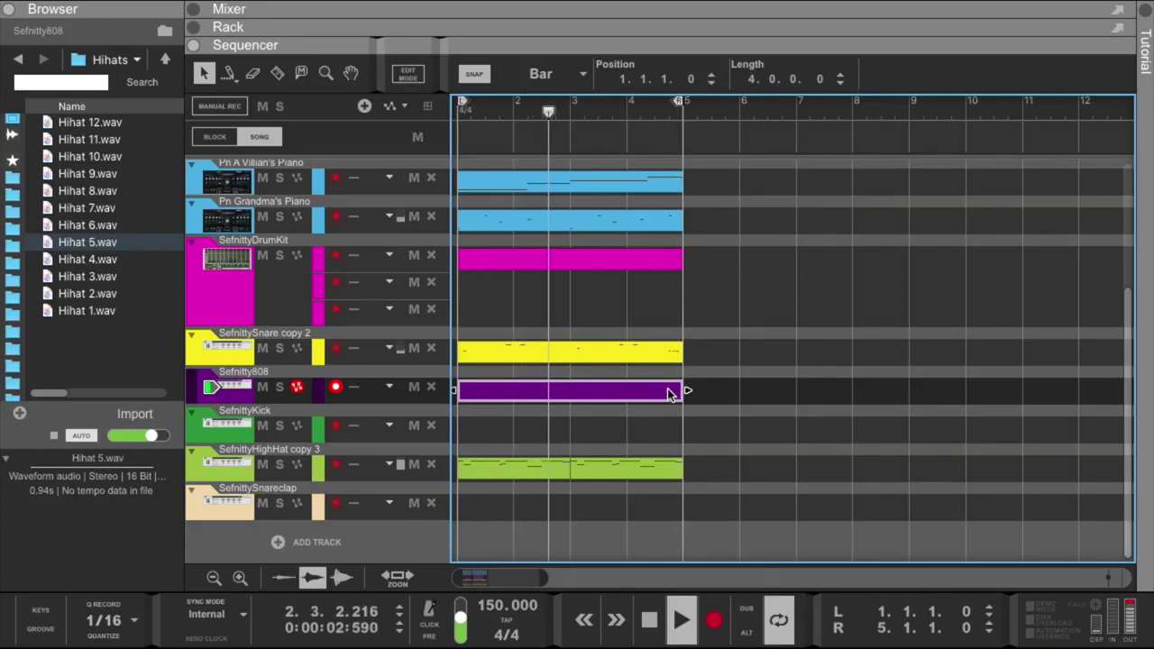
double_click(650, 398)
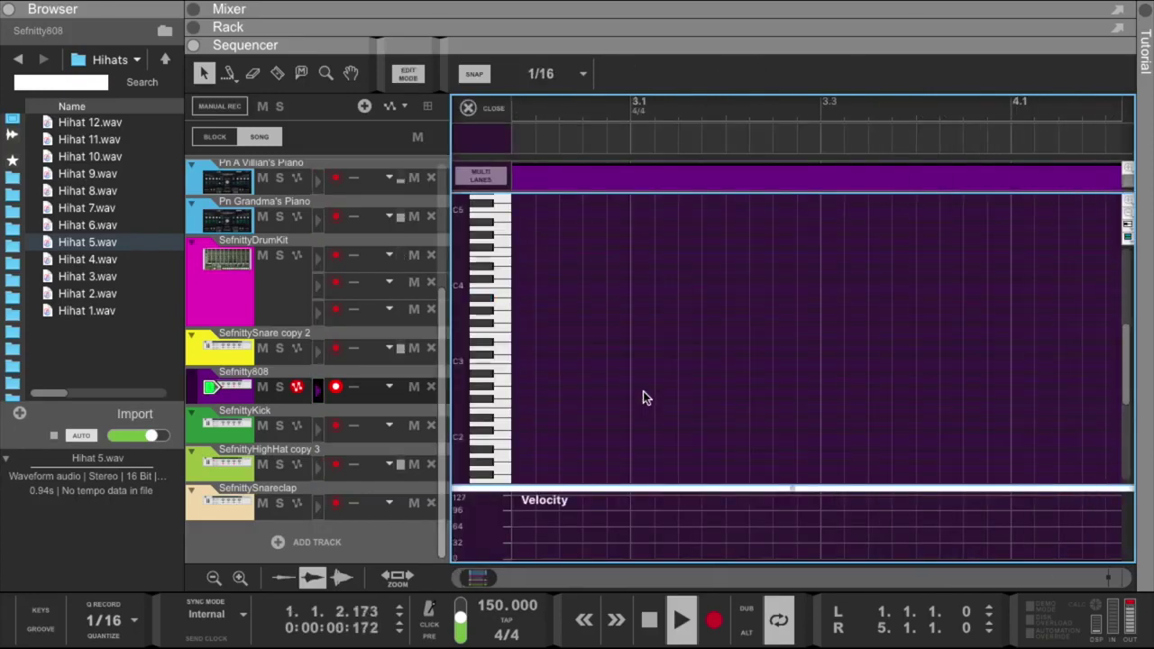
scroll(619, 397, "left", 3)
scroll(620, 396, "down", 2, "ctrl")
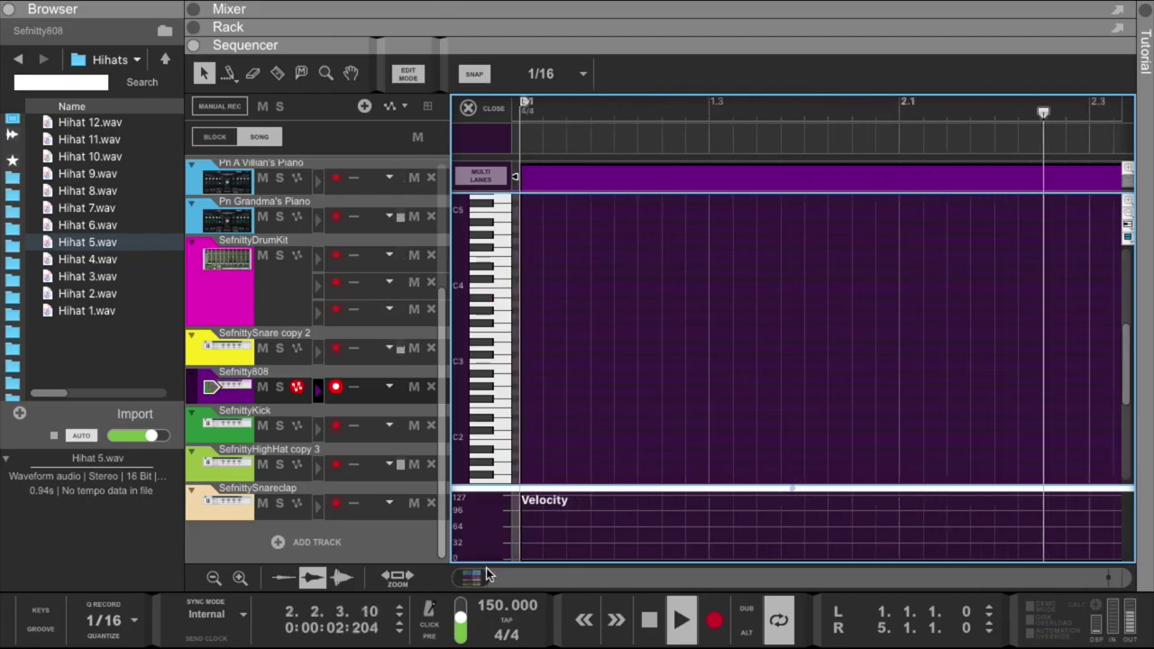
left_click_drag(517, 574, 462, 575)
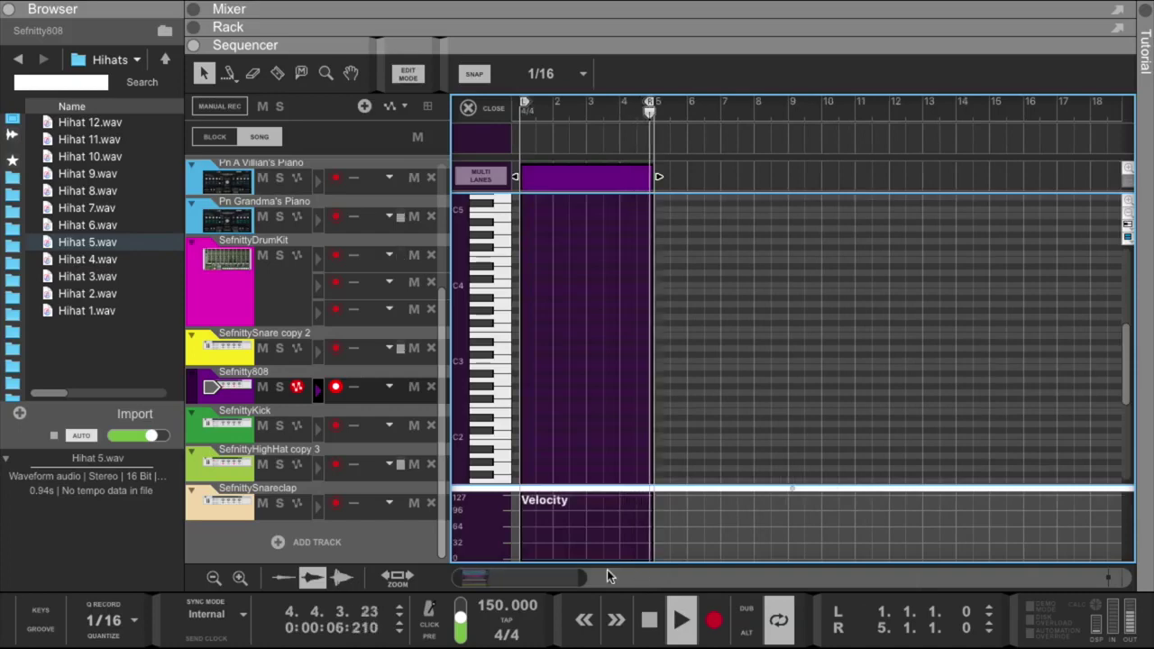
scroll(570, 573, "up", 3)
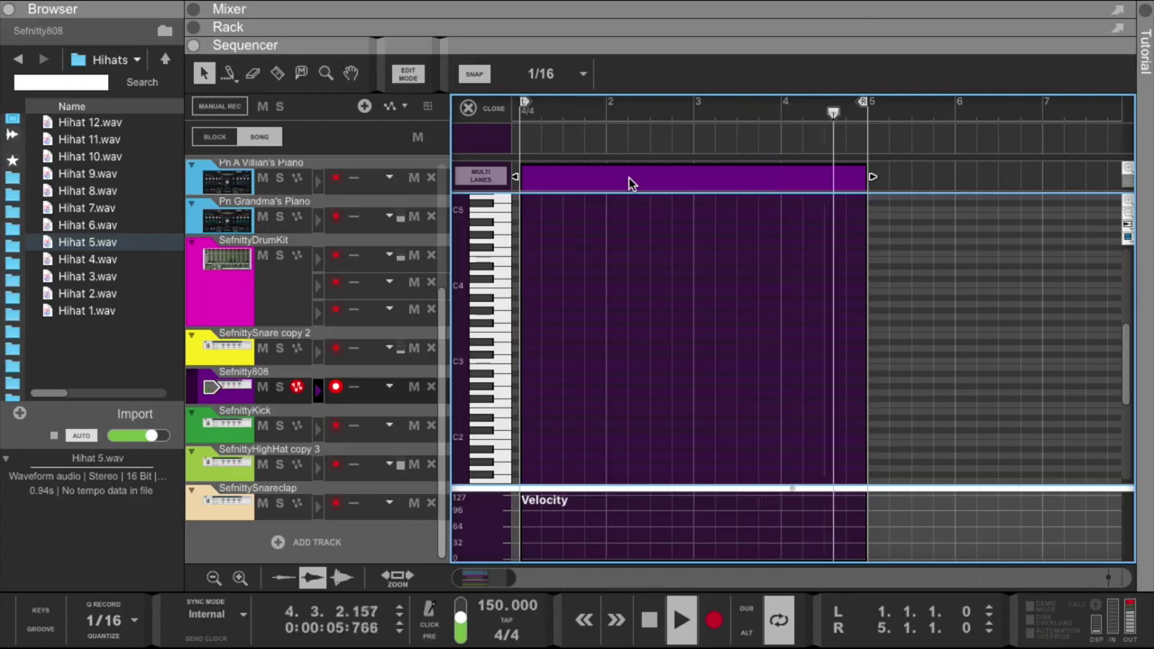
left_click(494, 109)
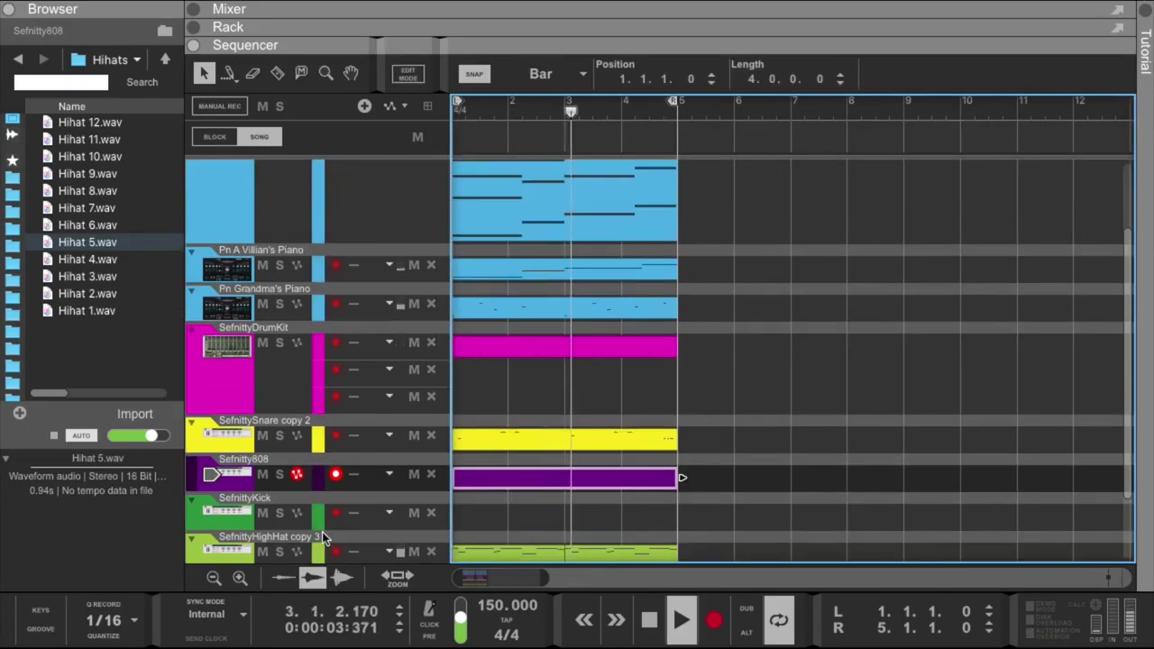
Duplicate the clips of all tracks to bar 5 and extend the loop's right locator to bar 9.
left_click(213, 578)
left_click(212, 578)
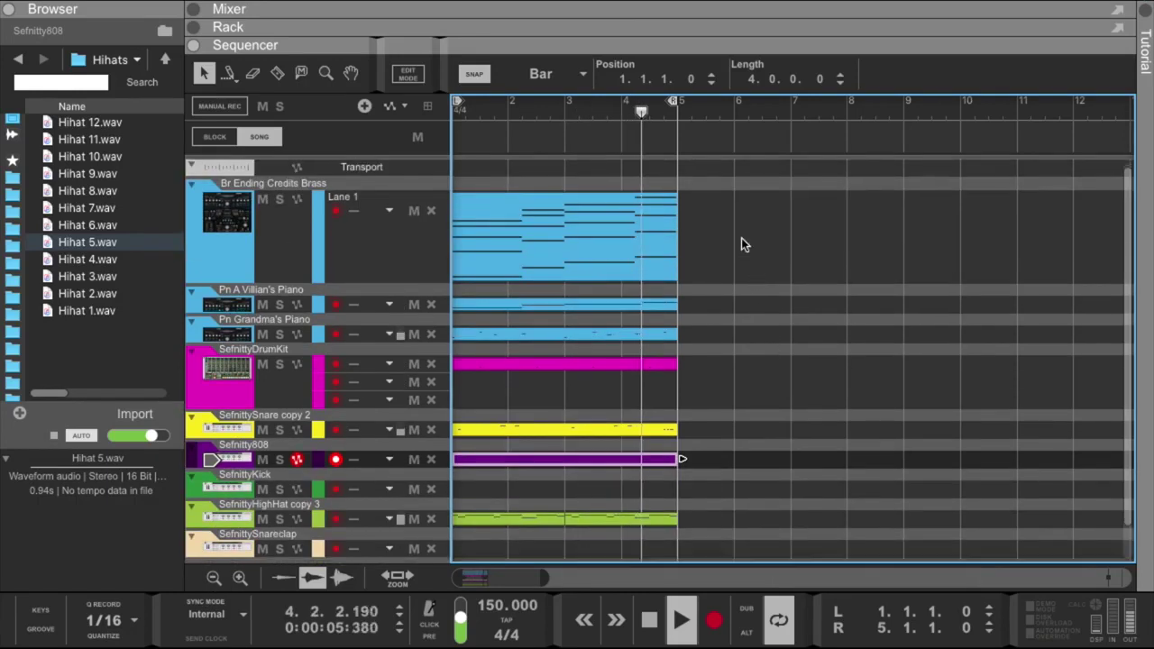
left_click_drag(736, 191, 467, 526)
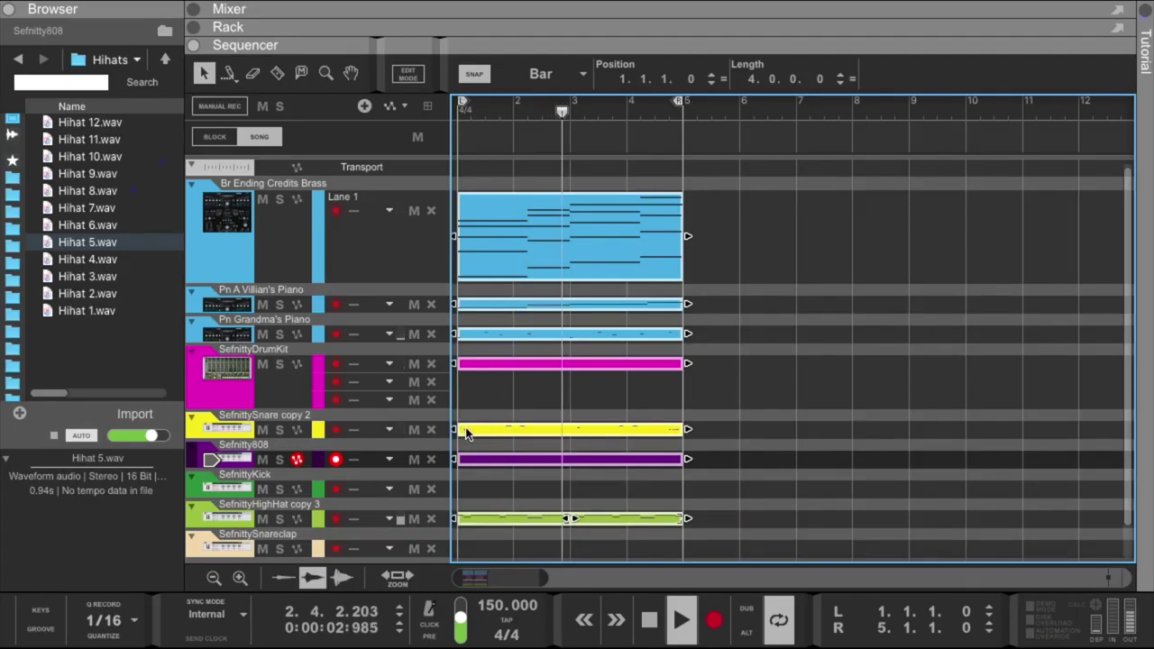
left_click_drag(465, 432, 715, 431)
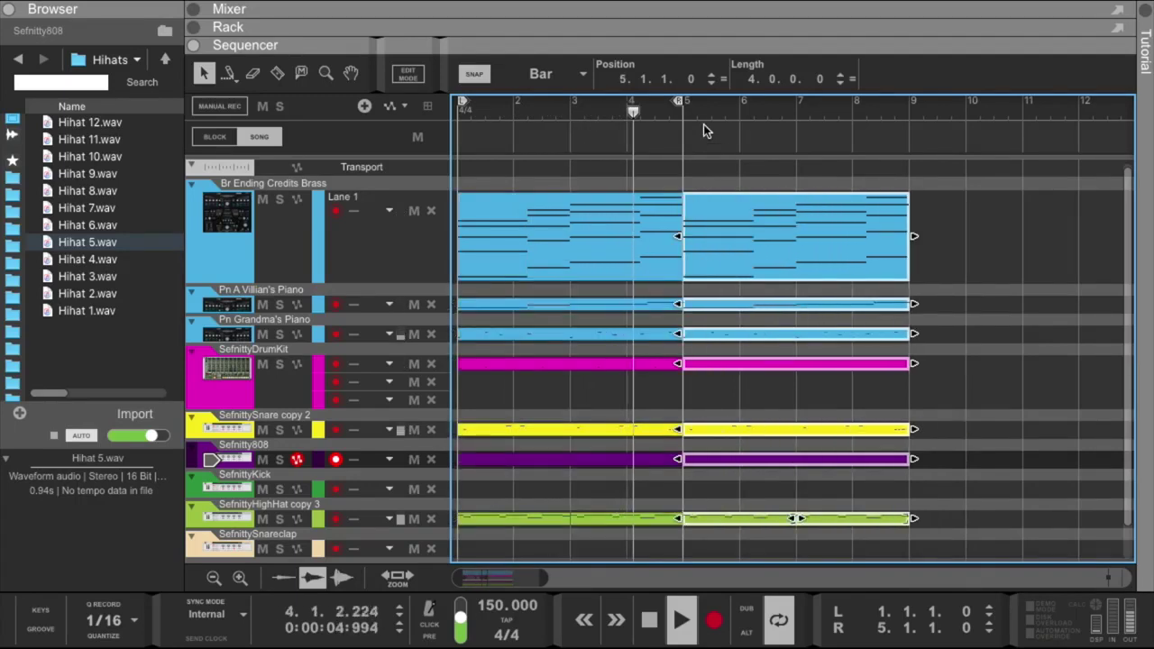
left_click_drag(679, 102, 916, 129)
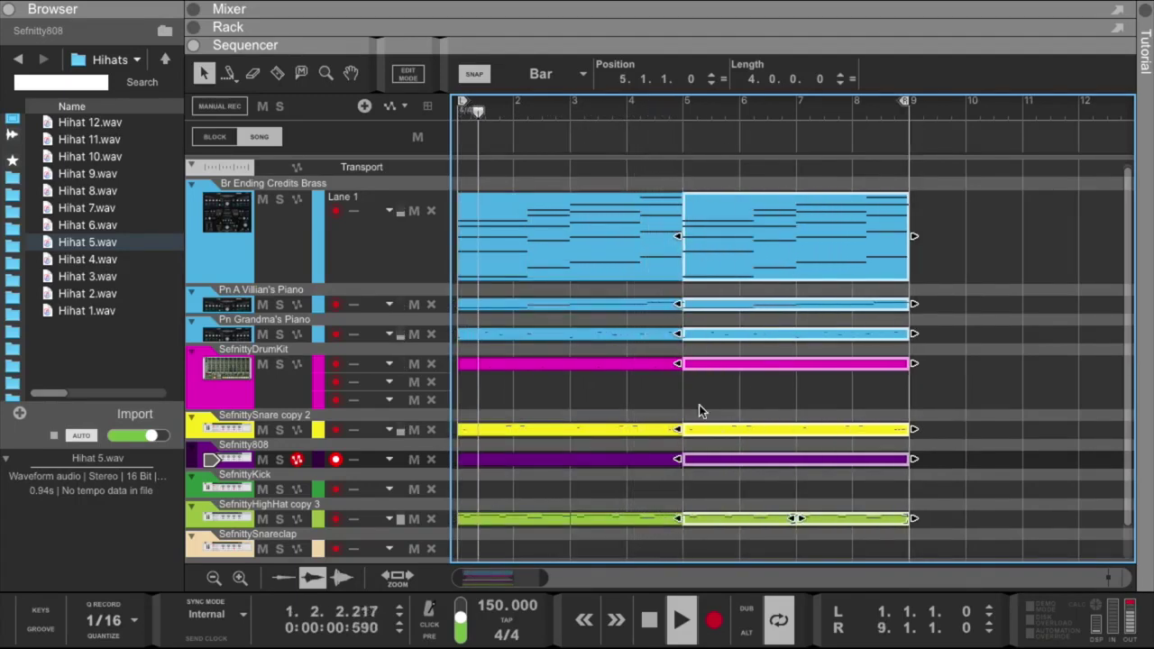
left_click(632, 396)
Open the first Sefnitty808 clip for editing and start recording over the eight-bar loop.
double_click(609, 456)
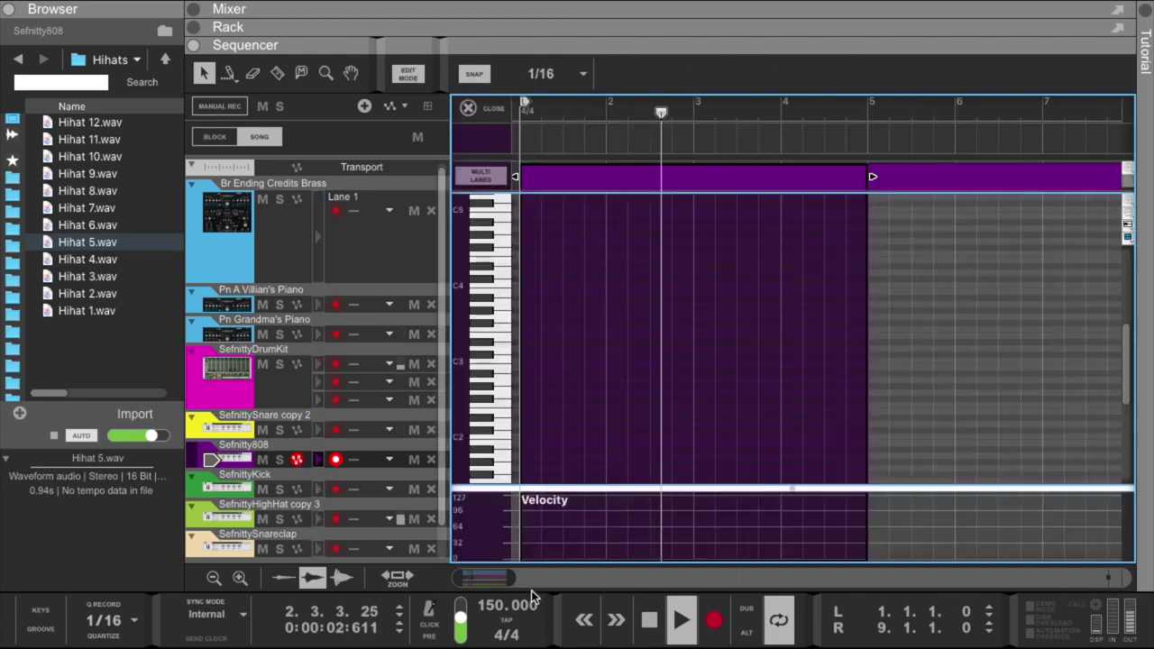
scroll(703, 445, "down", 2)
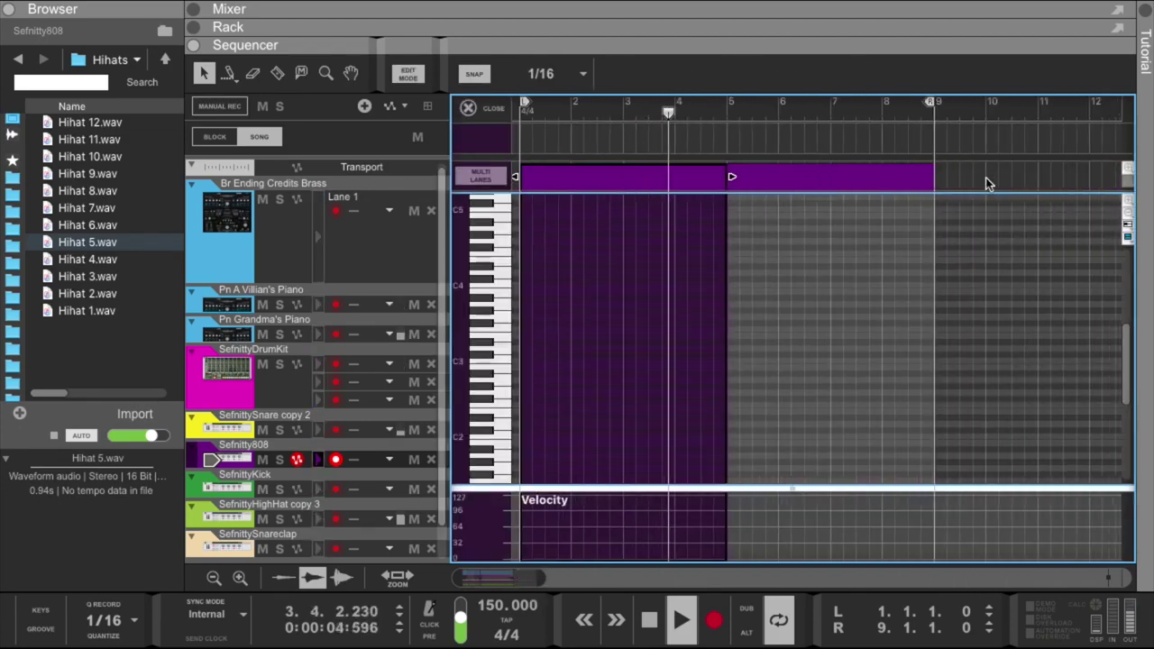
left_click(709, 600)
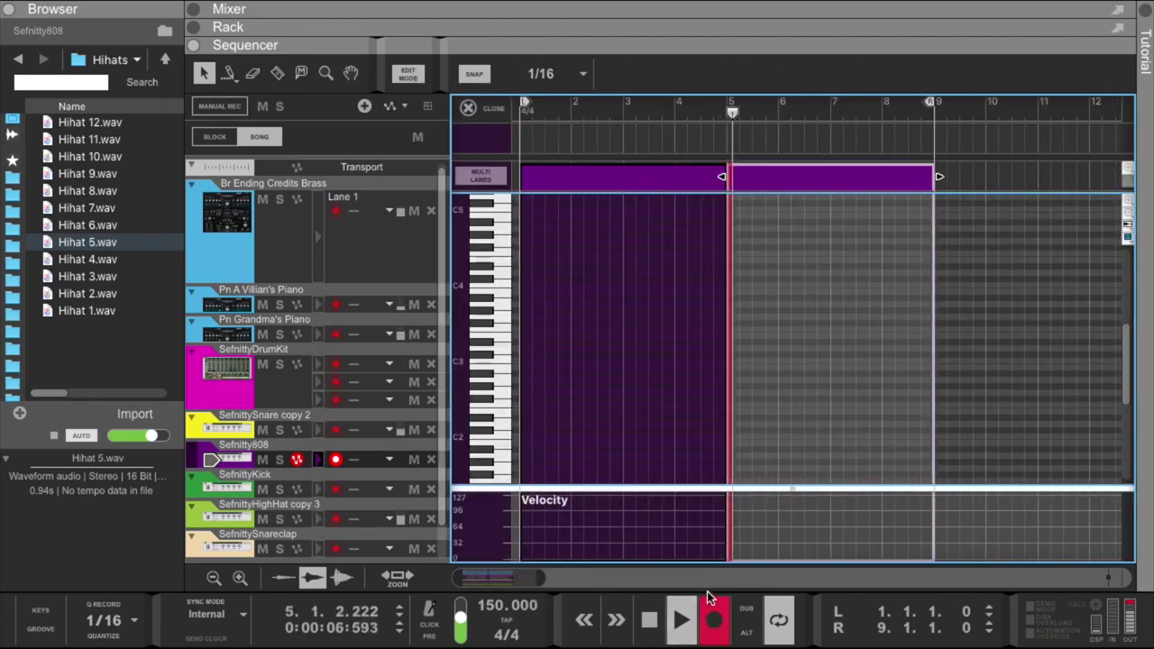
Delete the notes of the first takes while recording continues, and play in a new eight-bar 808 pattern ranging from C3 to A#4.
left_click(749, 176)
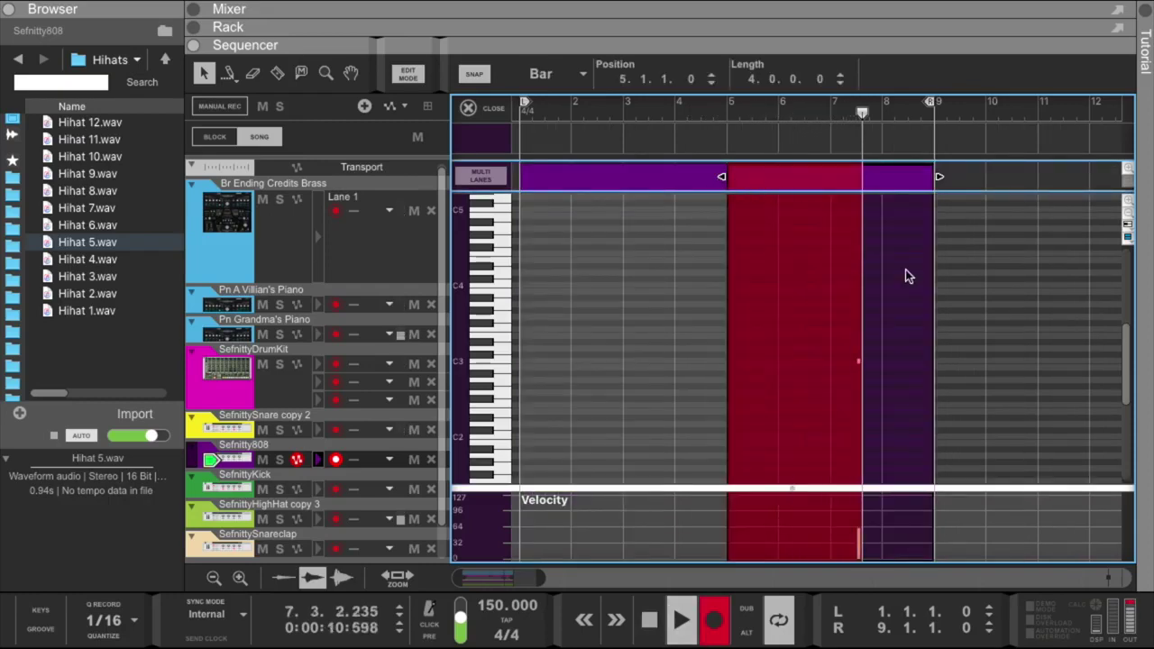
left_click(858, 360)
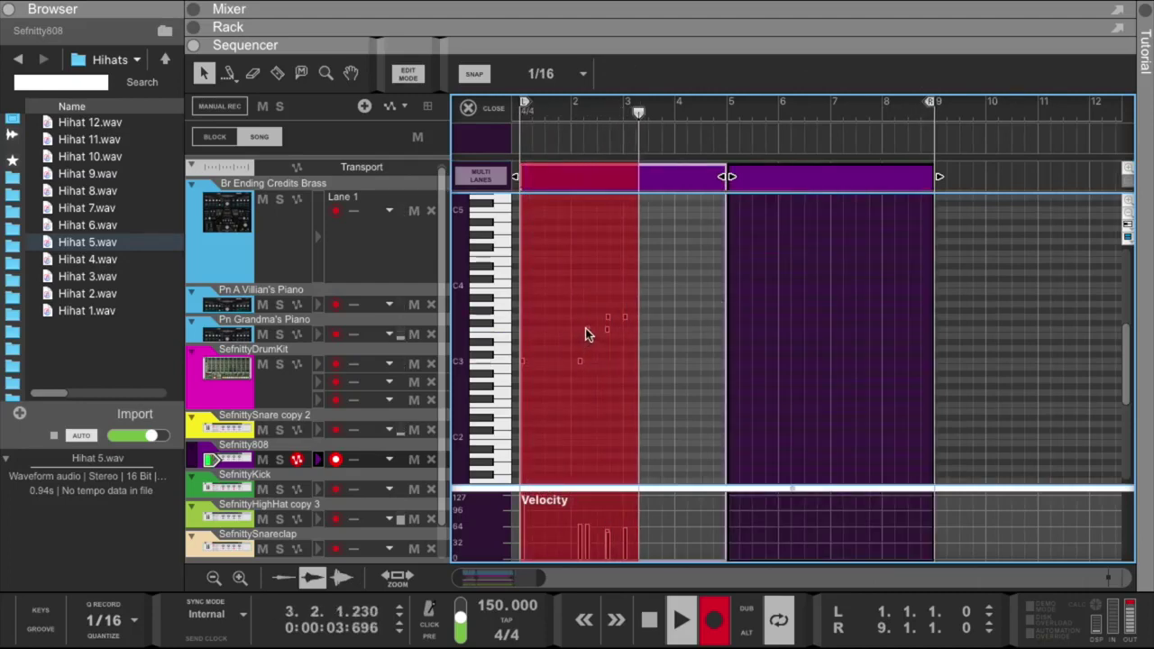
left_click_drag(521, 302, 623, 377)
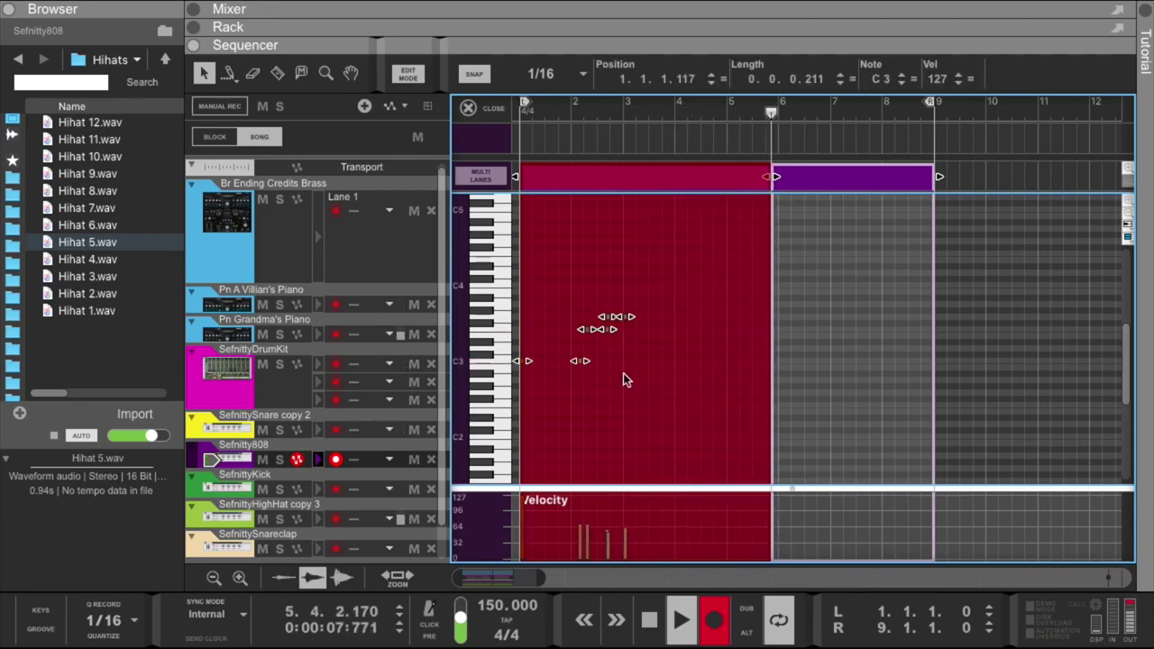
key("Delete")
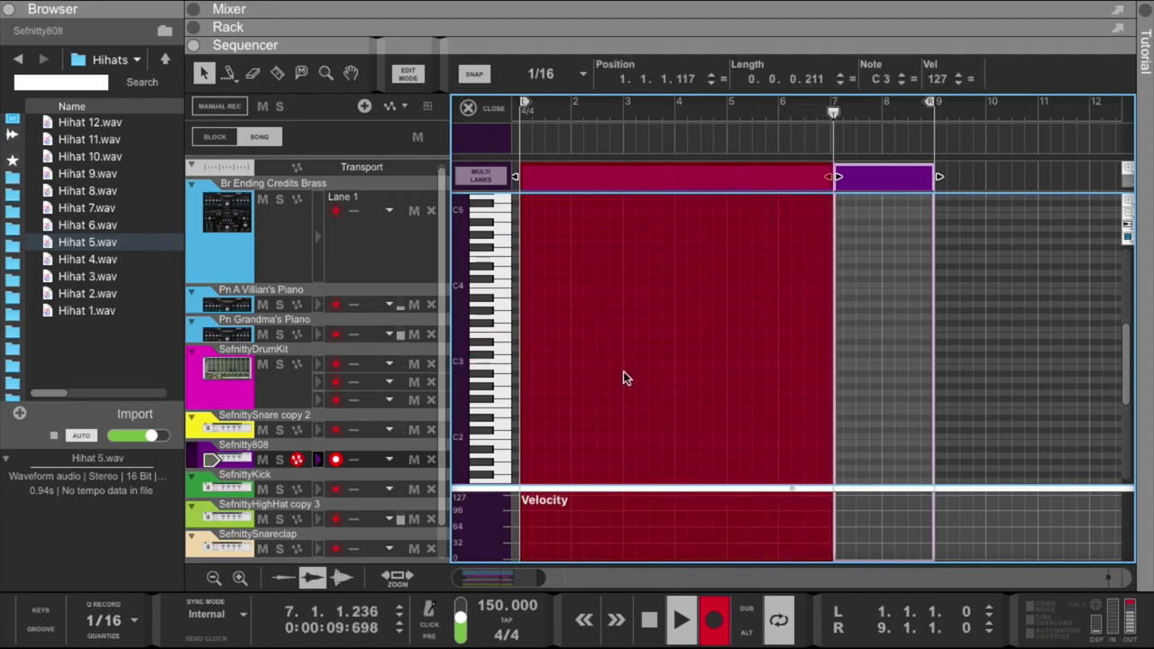
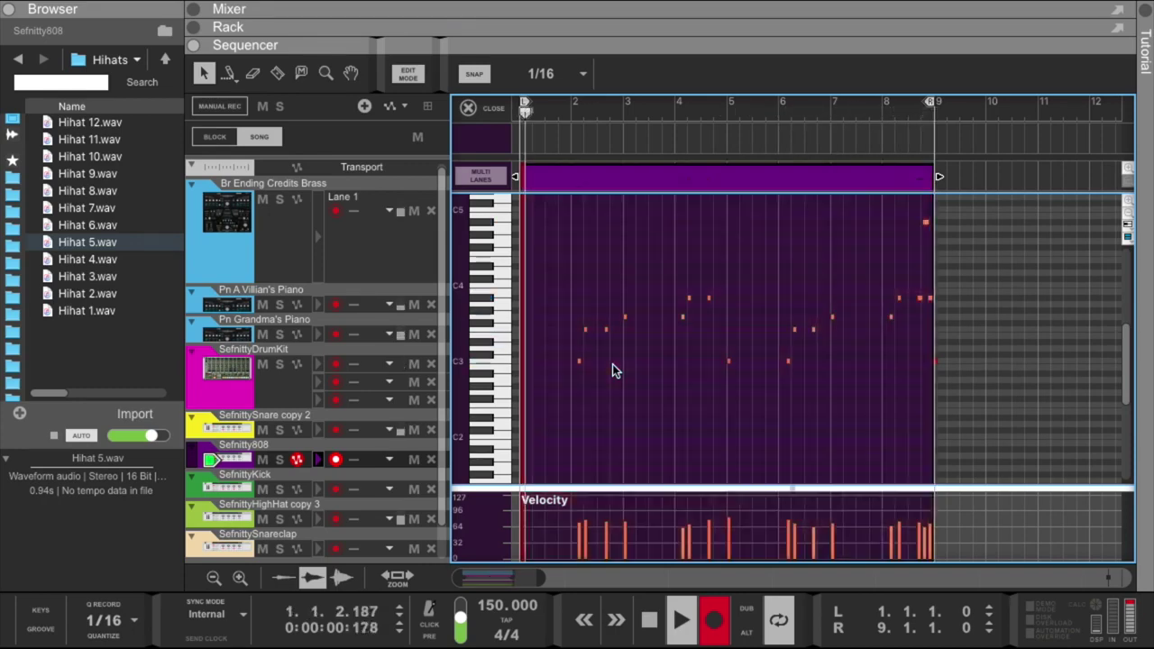
Quantize the recorded eight-bar 808 clip to 1/16 and switch off recording.
right_click(659, 176)
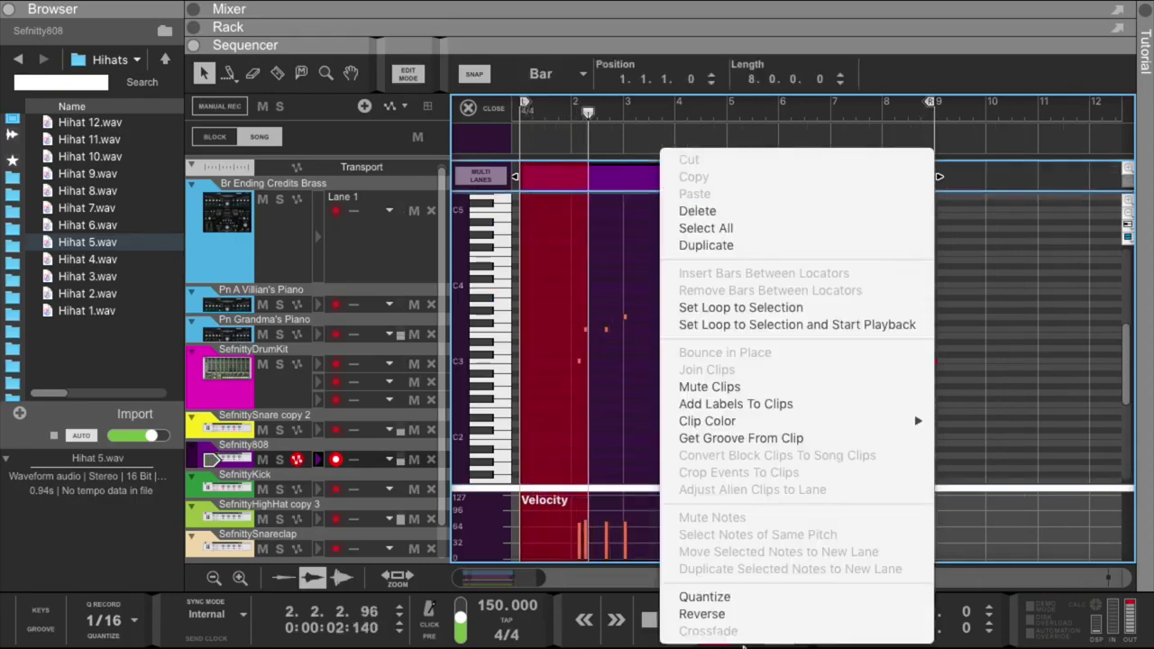
left_click(703, 597)
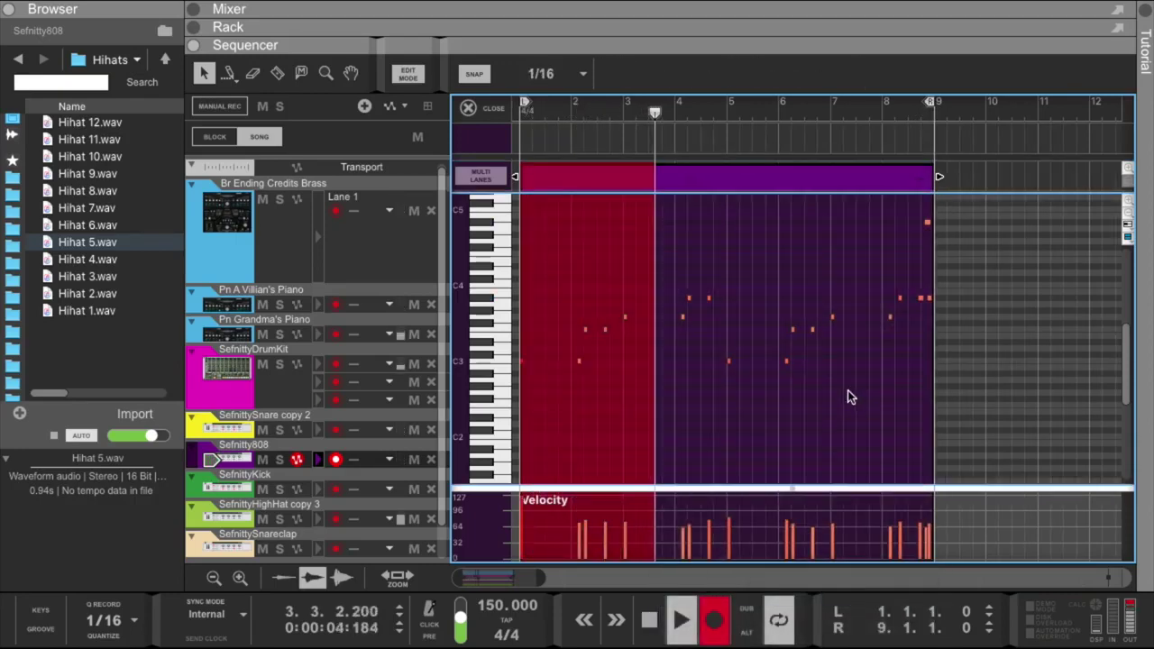
key("KP_Multiply")
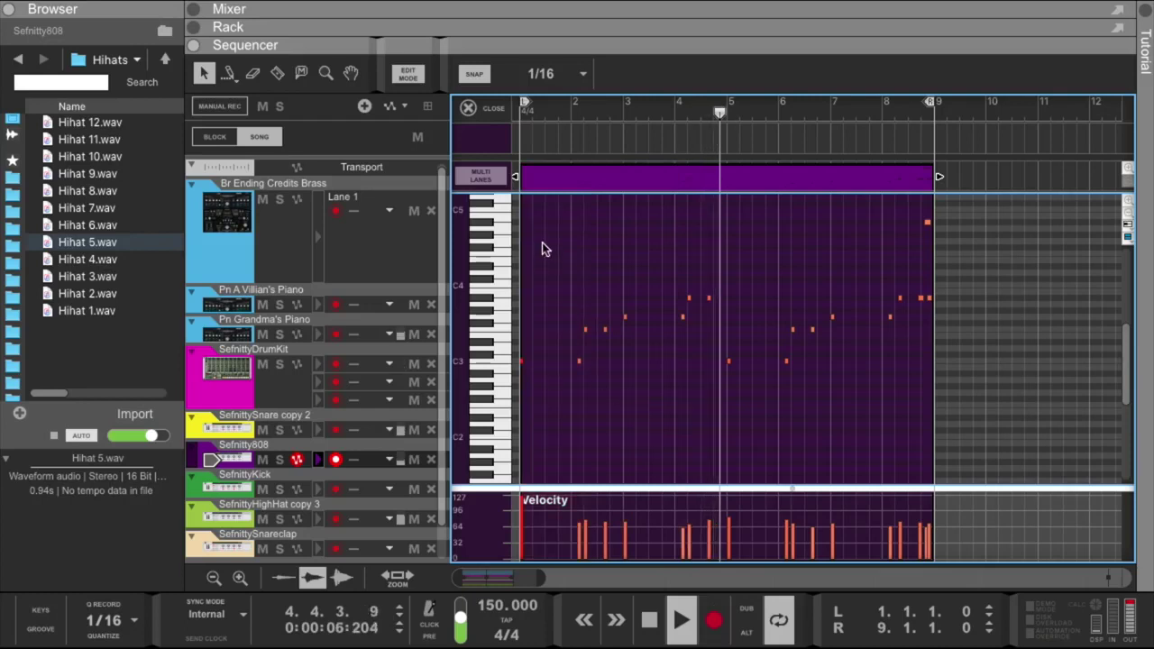
Set the velocity of all notes in the 808 clip to 127.
left_click_drag(522, 207, 946, 404)
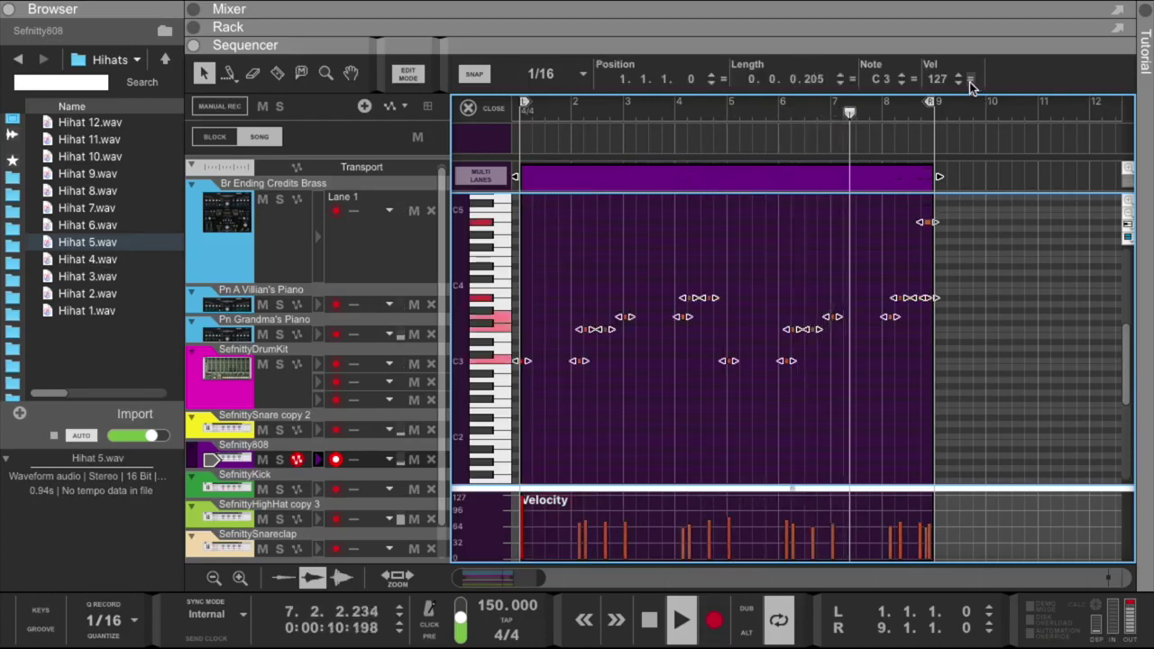
left_click(969, 81)
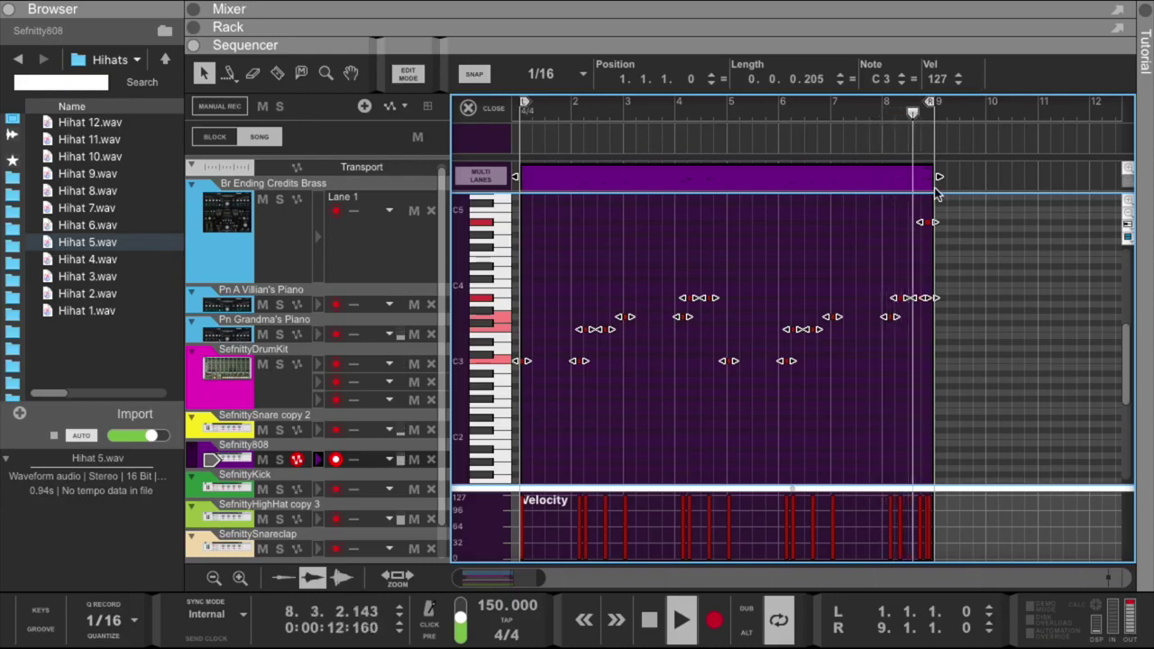
left_click(871, 223)
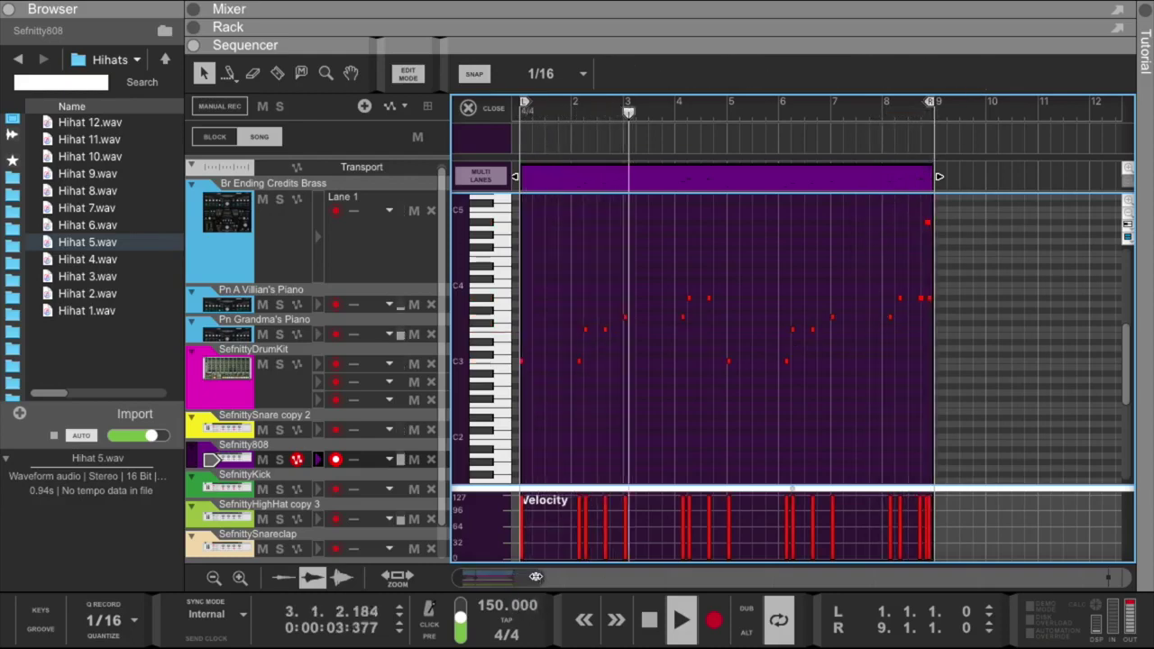
Move the short A#3 note in bar 8 to 8.2.1 and shift the last two A#3 notes earlier, starting at 8.3.3.
scroll(738, 395, "up", 3, "ctrl")
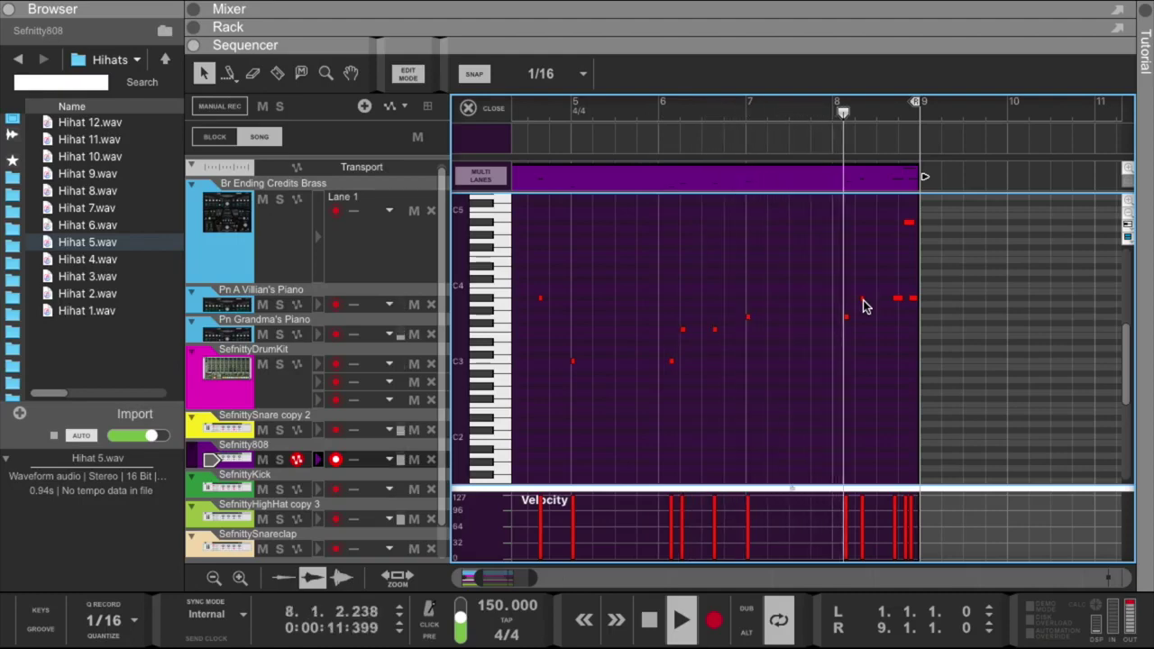
left_click_drag(861, 297, 856, 298)
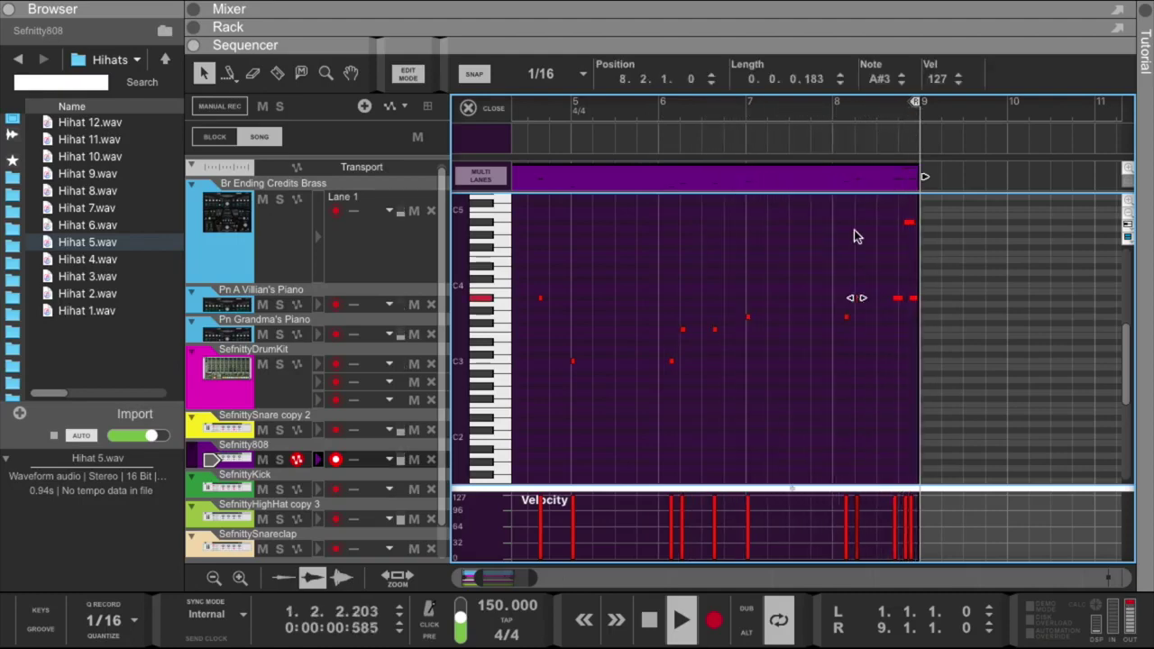
left_click(908, 281)
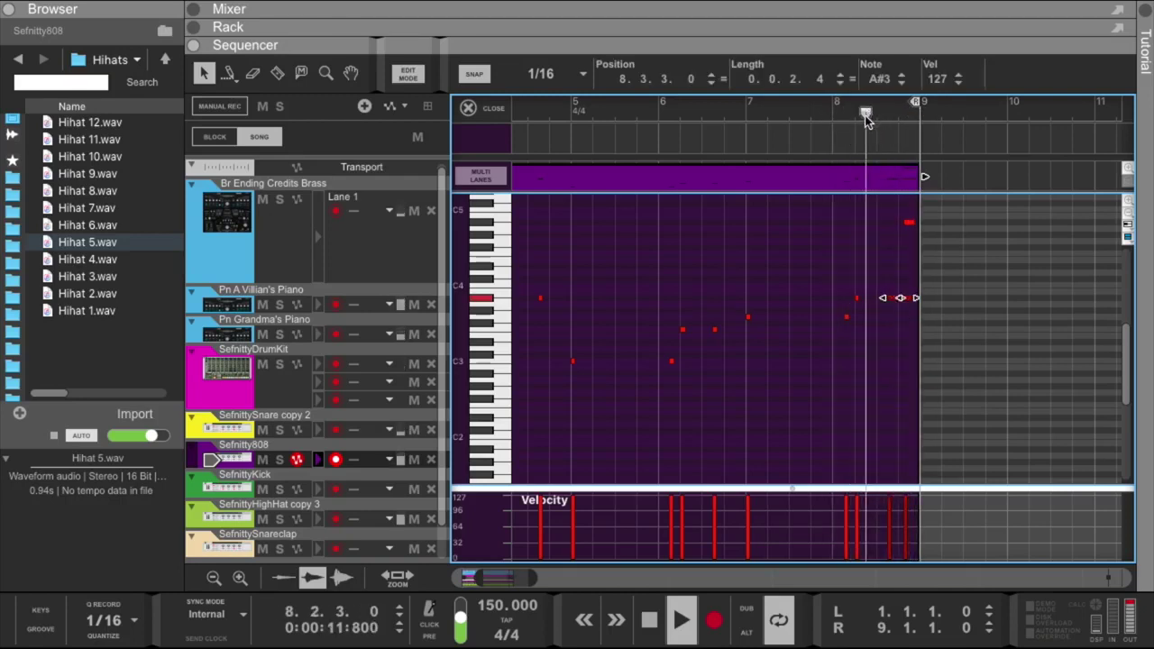
left_click(857, 240)
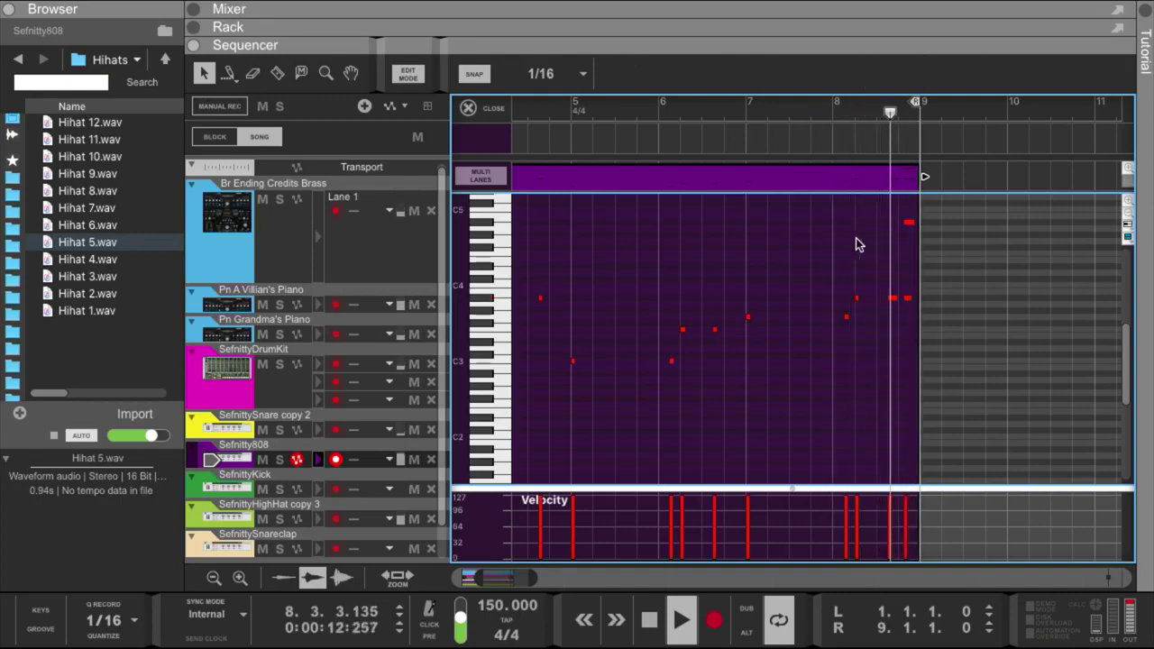
Move the A#4 note to 8.4.1 and place the last A#3 note at 8.4.3 with a length of 0.0.2.0.
left_click(864, 123)
left_click(835, 115)
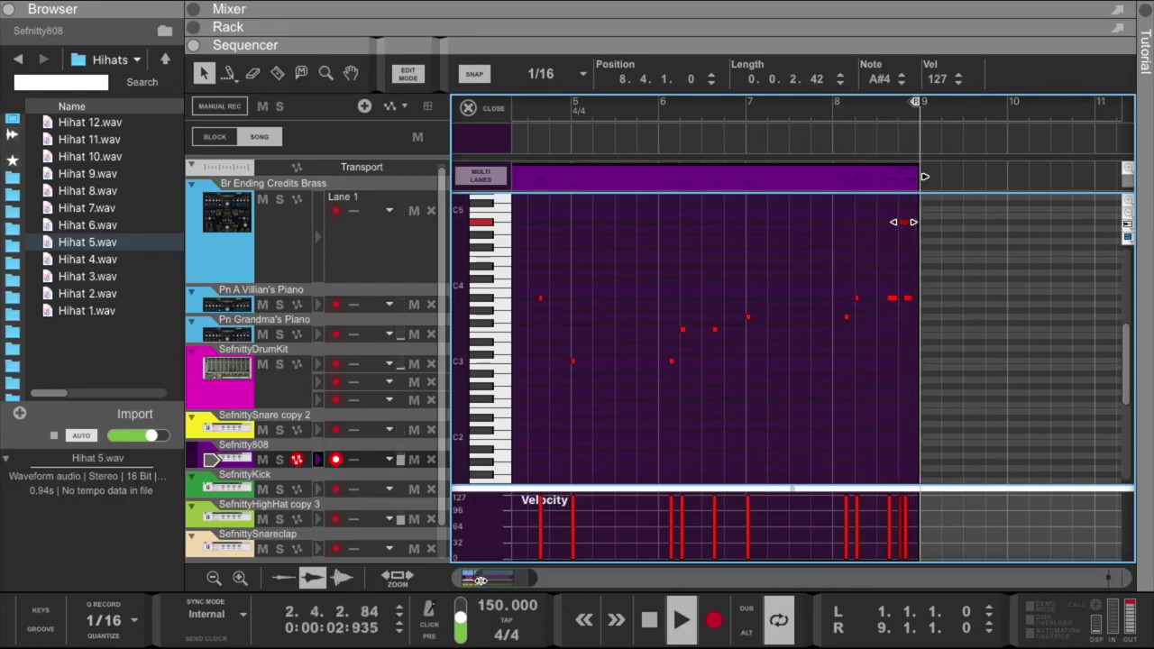
scroll(786, 191, "up", 3)
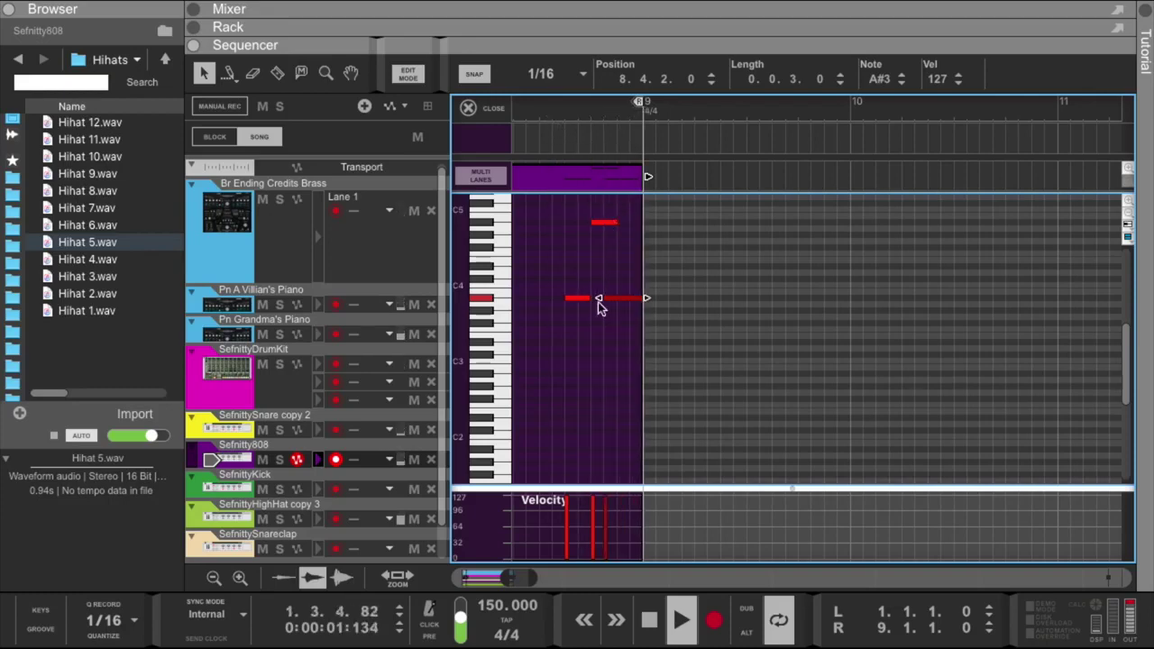
left_click_drag(610, 299, 621, 298)
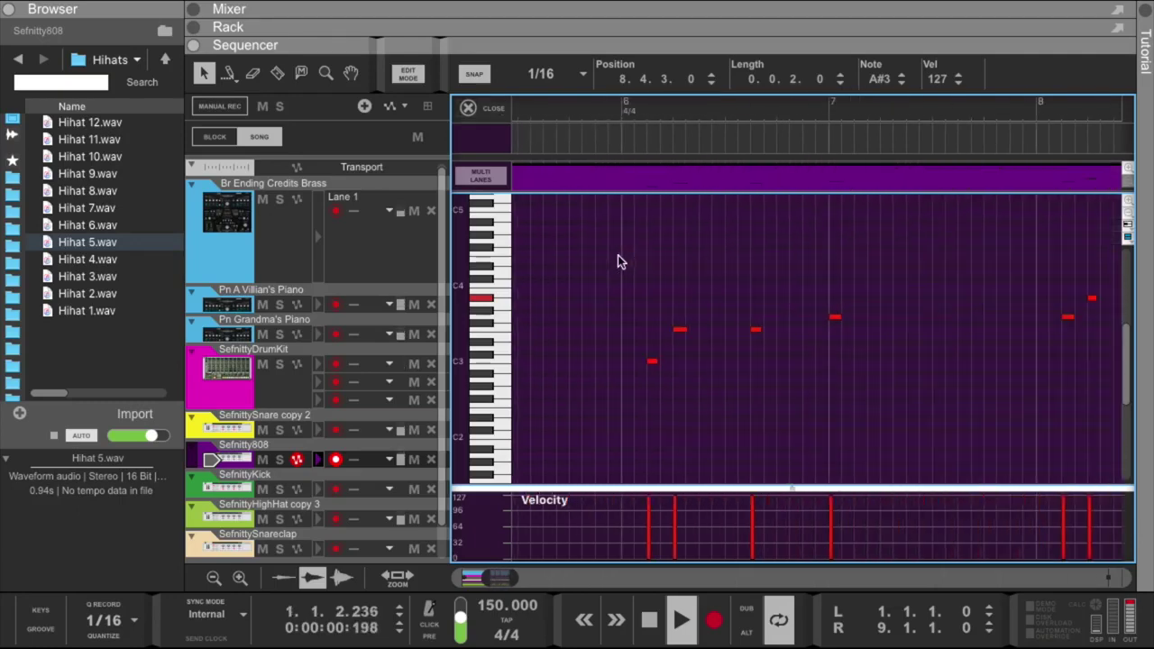
left_click_drag(492, 578, 535, 575)
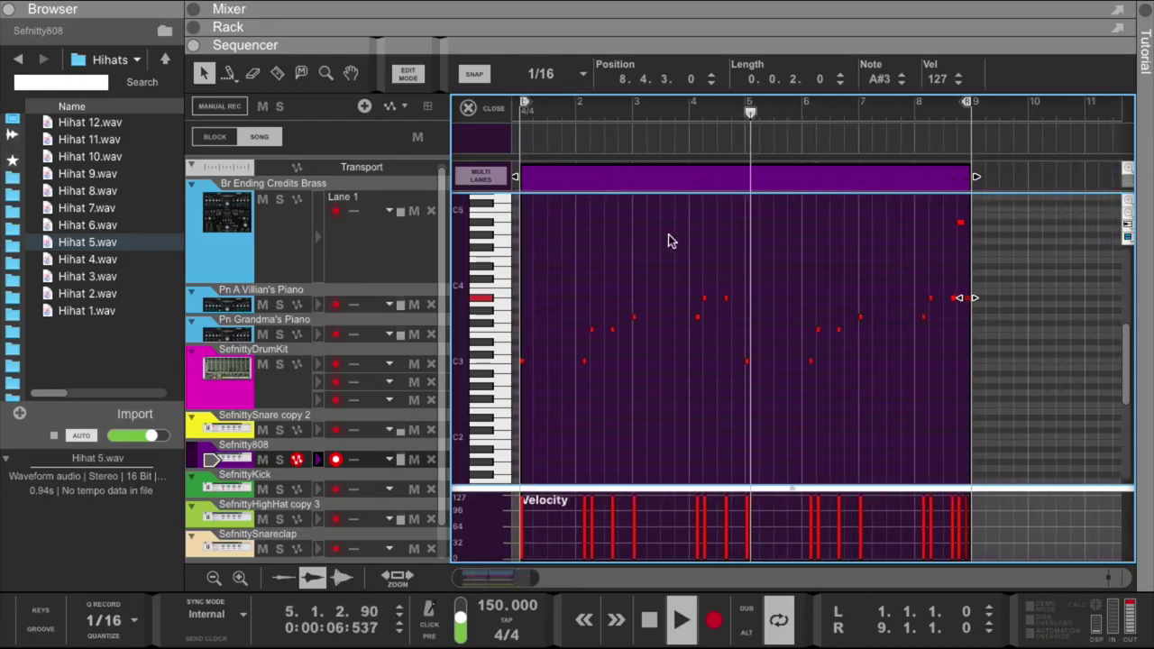
Bring the mixer into view and lower the 808 channel's level slightly.
left_click(535, 25)
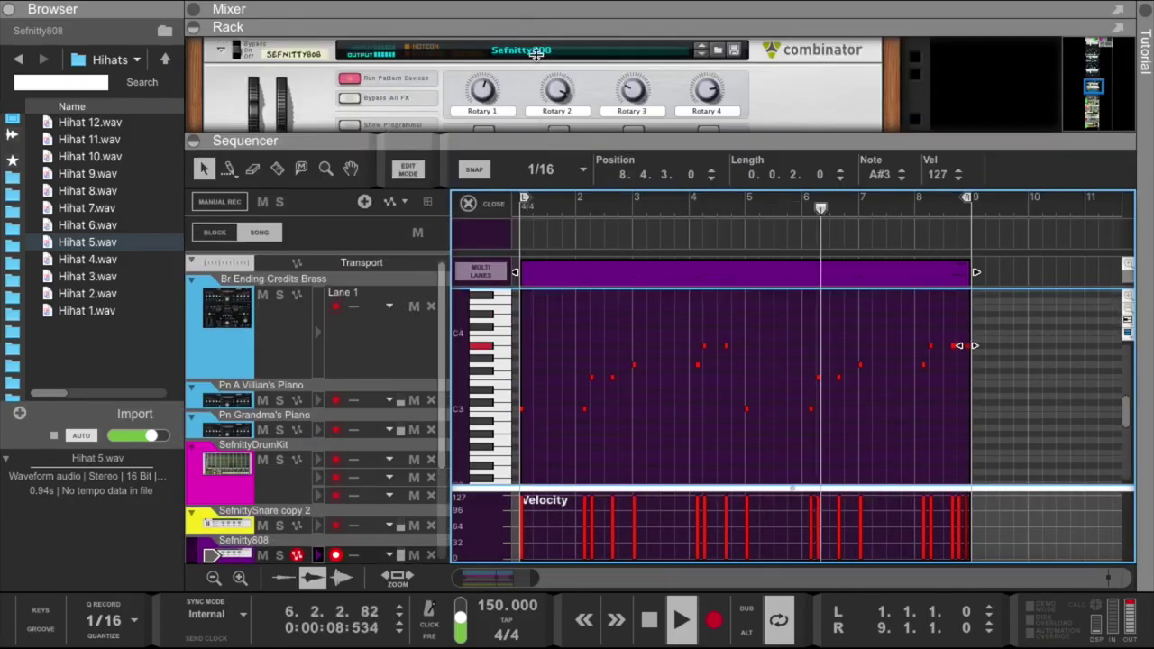
left_click_drag(535, 24, 532, 418)
left_click_drag(441, 223, 443, 233)
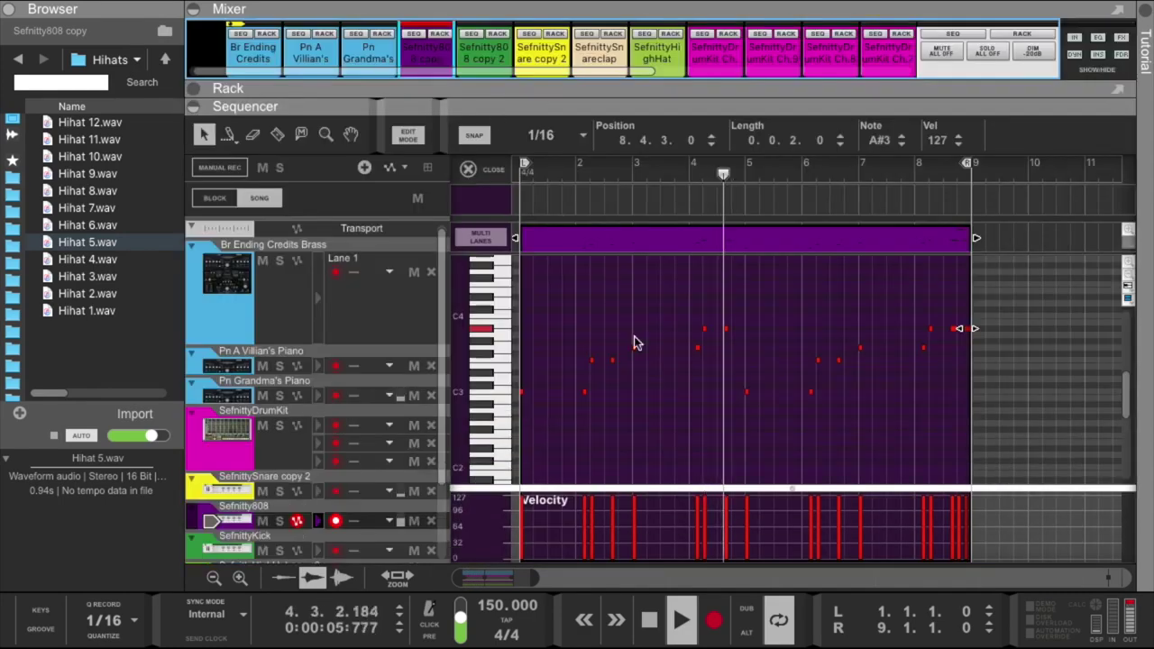
Close the 808 clip and copy it on the same track to bar 9.
left_click_drag(535, 575, 577, 575)
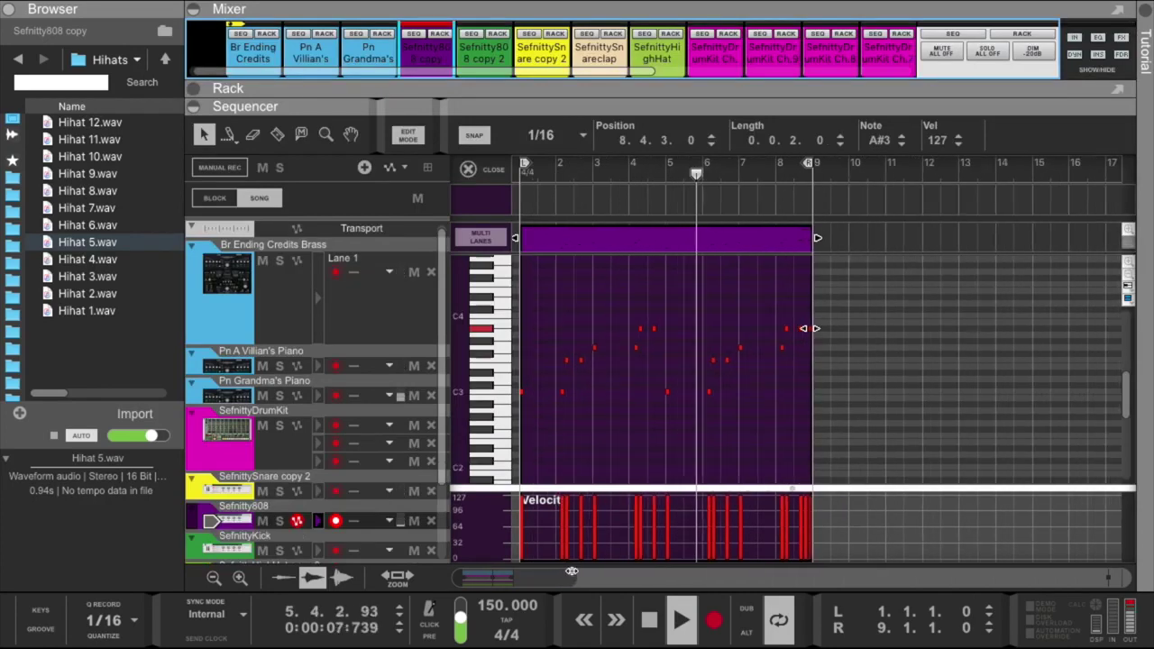
left_click(495, 171)
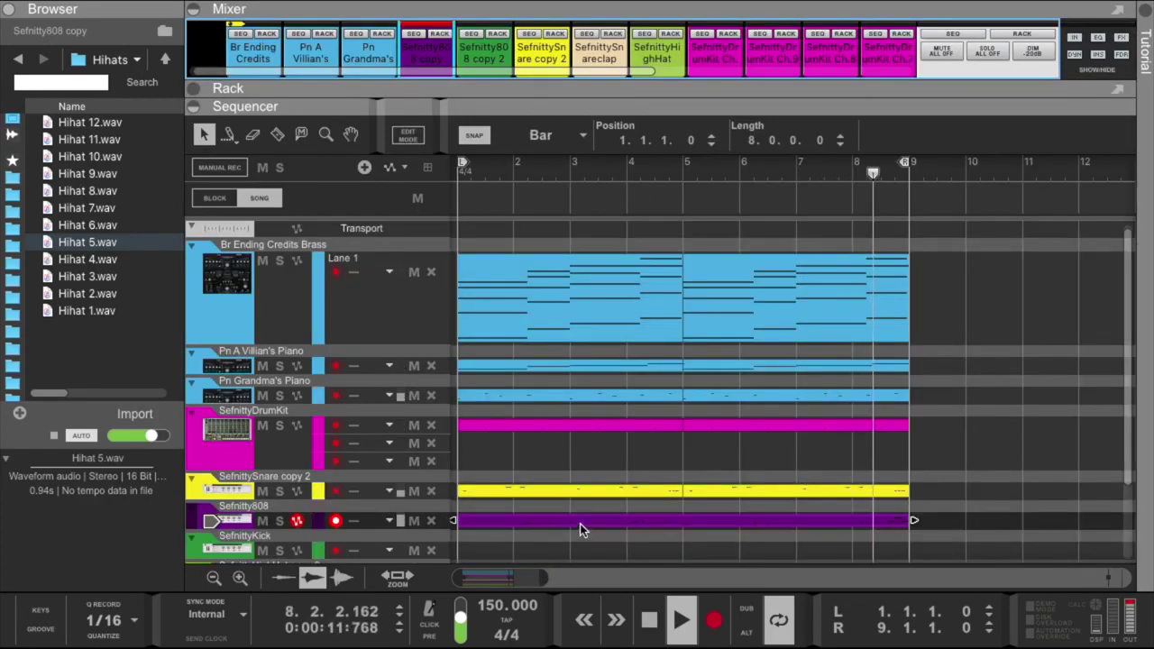
left_click_drag(576, 522, 1012, 515)
scroll(871, 479, "right", 5)
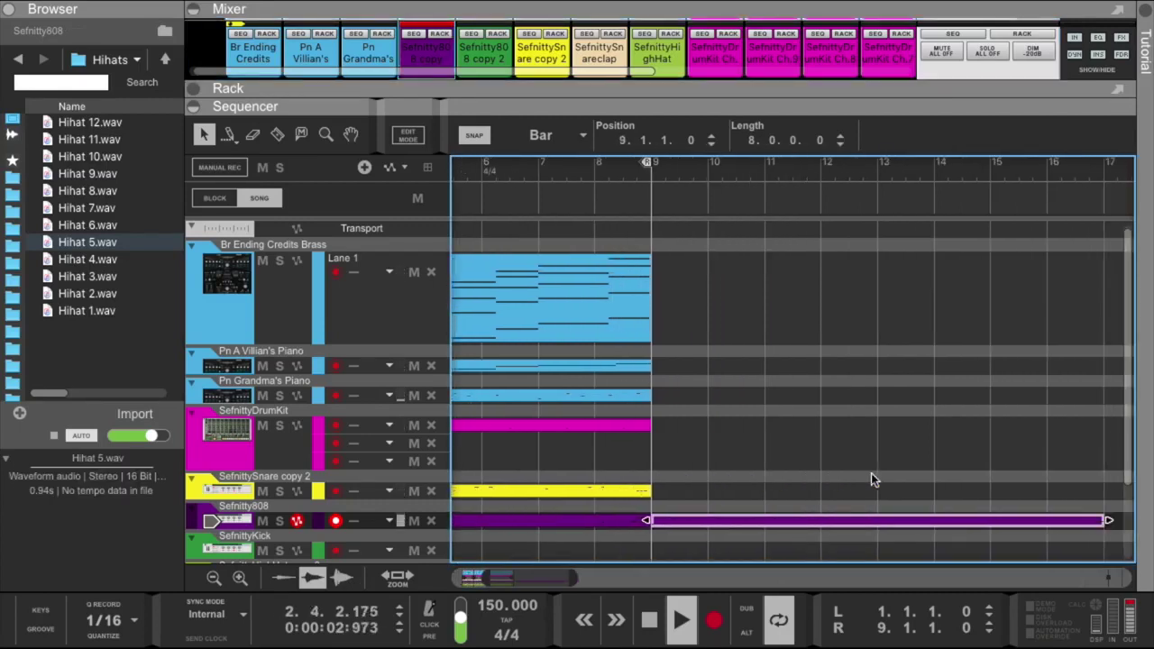
Open the 808 copy at bar 9, set all its notes to C1 and close the clip.
double_click(769, 523)
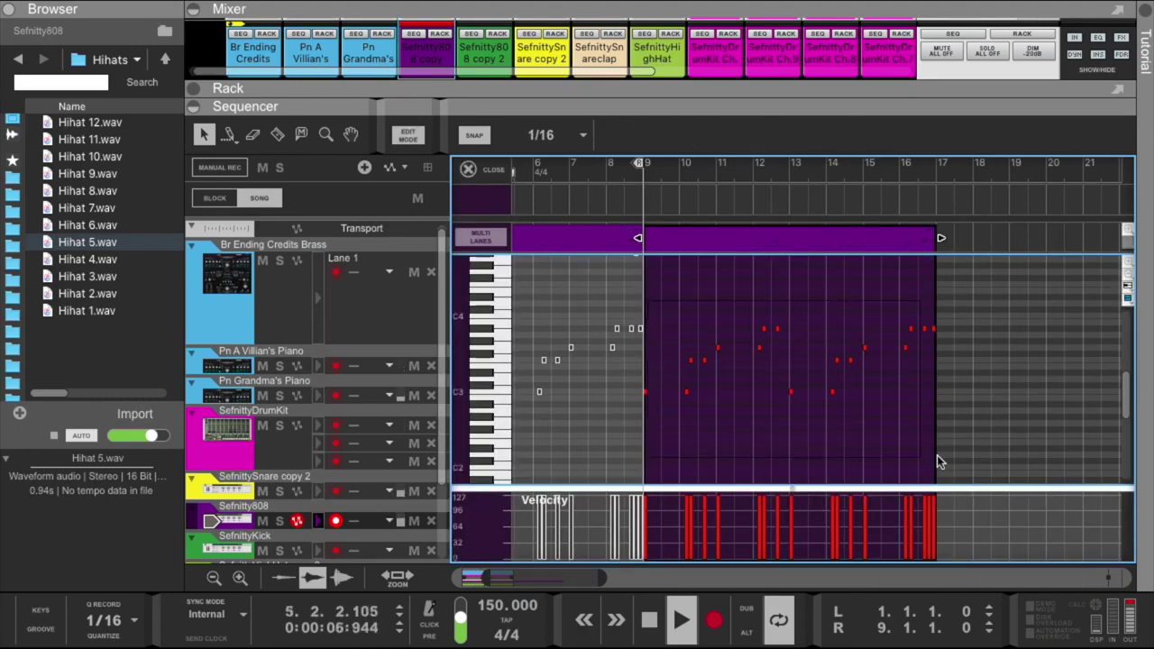
key("ctrl+a")
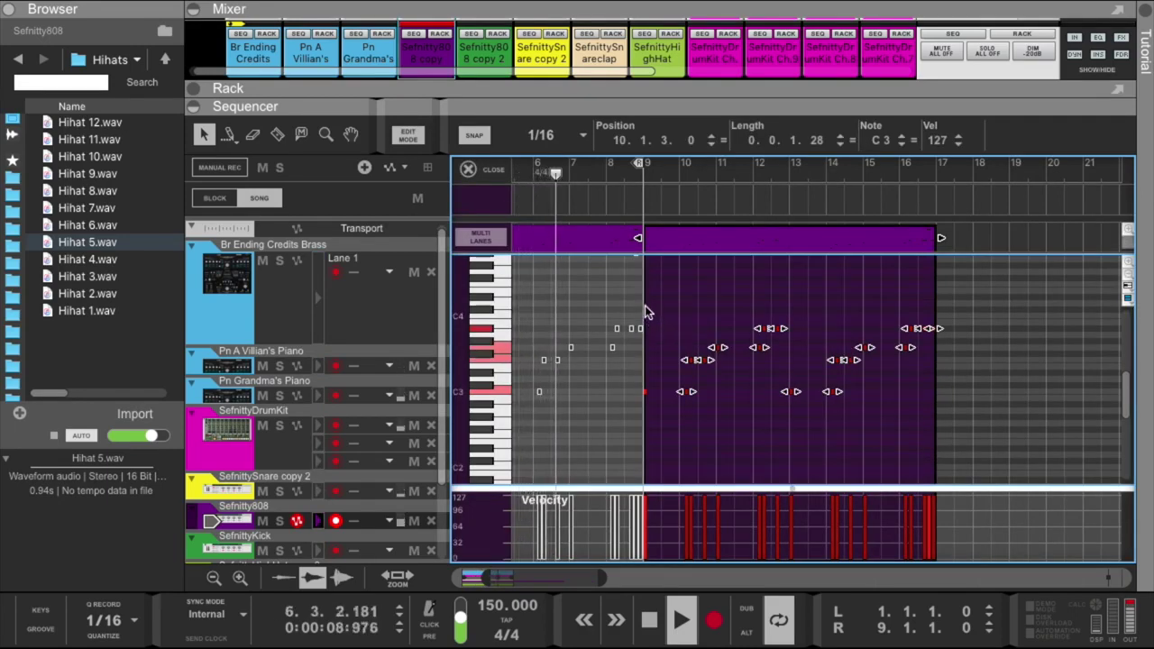
left_click_drag(644, 303, 980, 446)
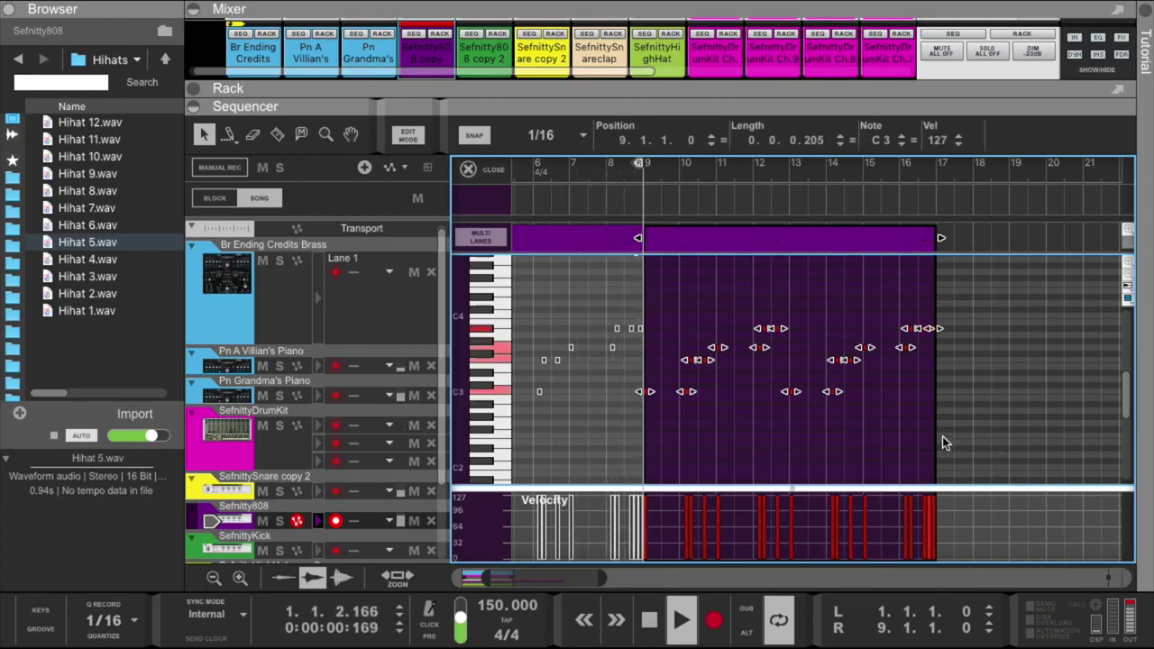
left_click(901, 143)
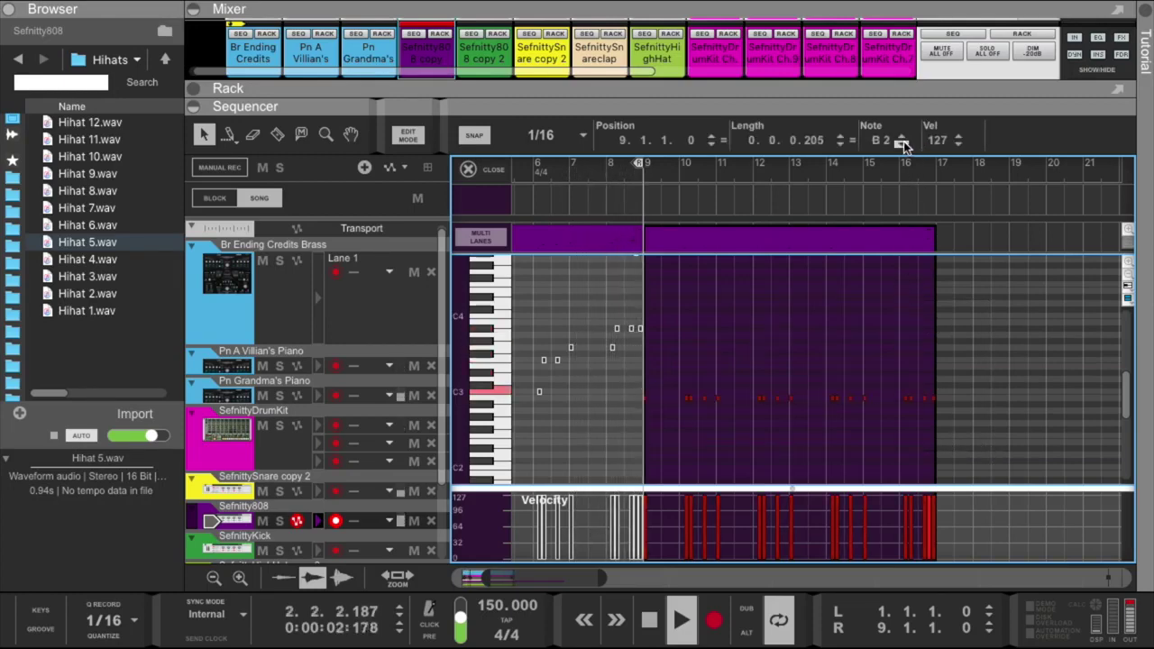
left_click_drag(901, 144, 901, 142)
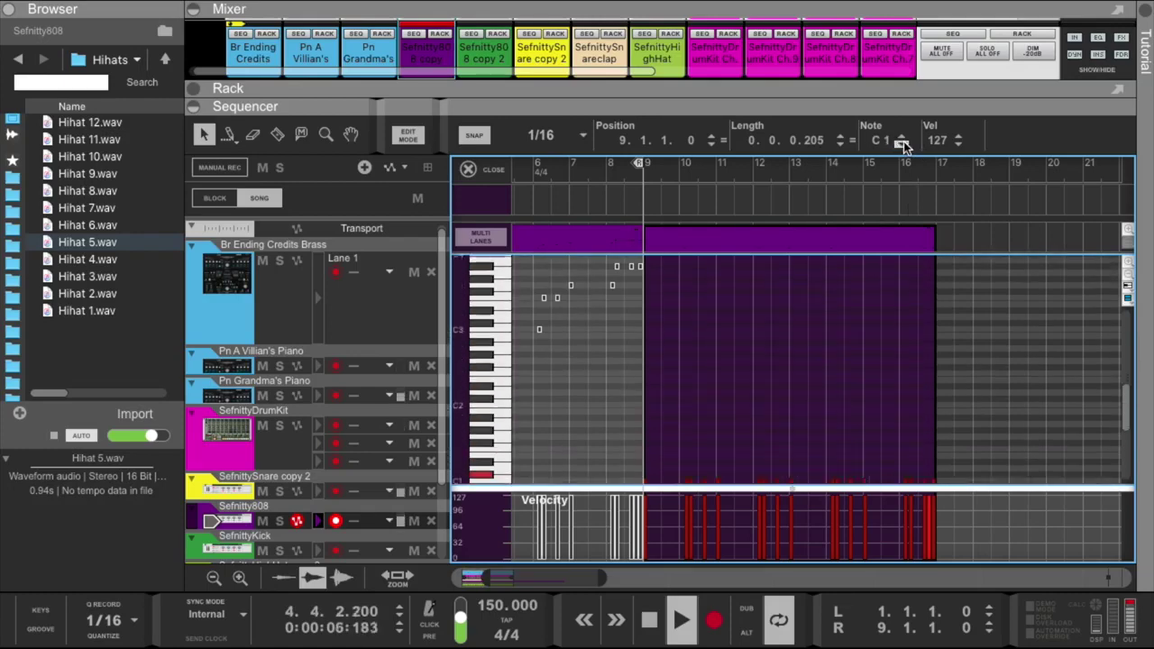
left_click(488, 172)
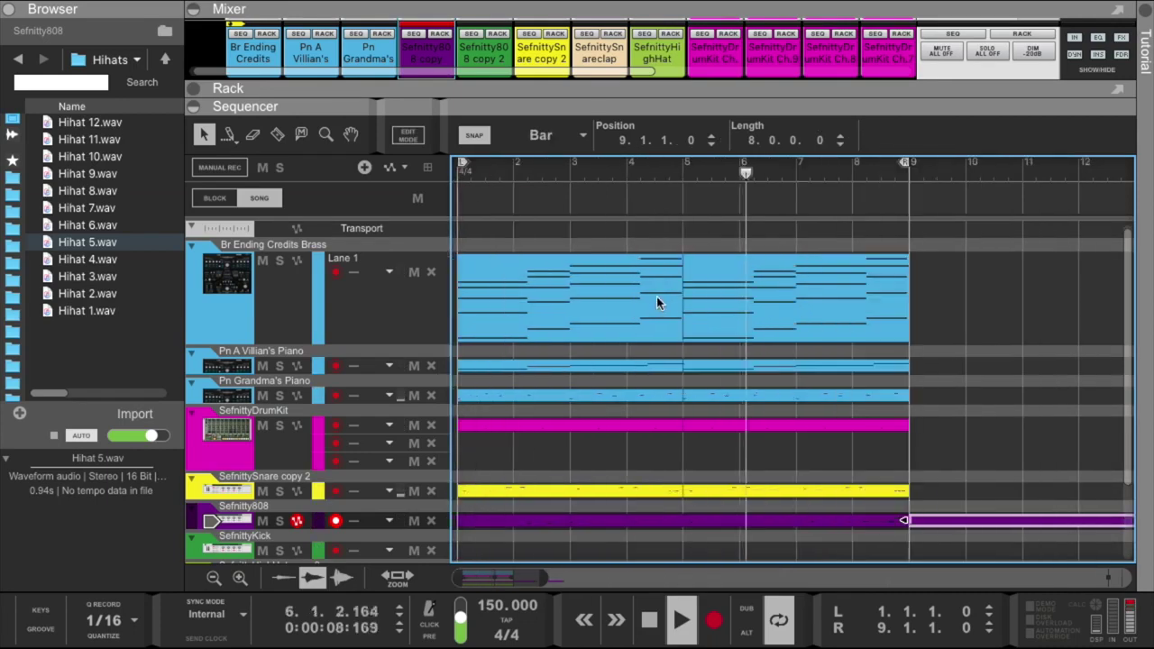
Move the C1 clip to the third lane of SefnittyDrumKit at bar 1 and open it for editing.
left_click_drag(984, 522, 515, 462)
double_click(518, 461)
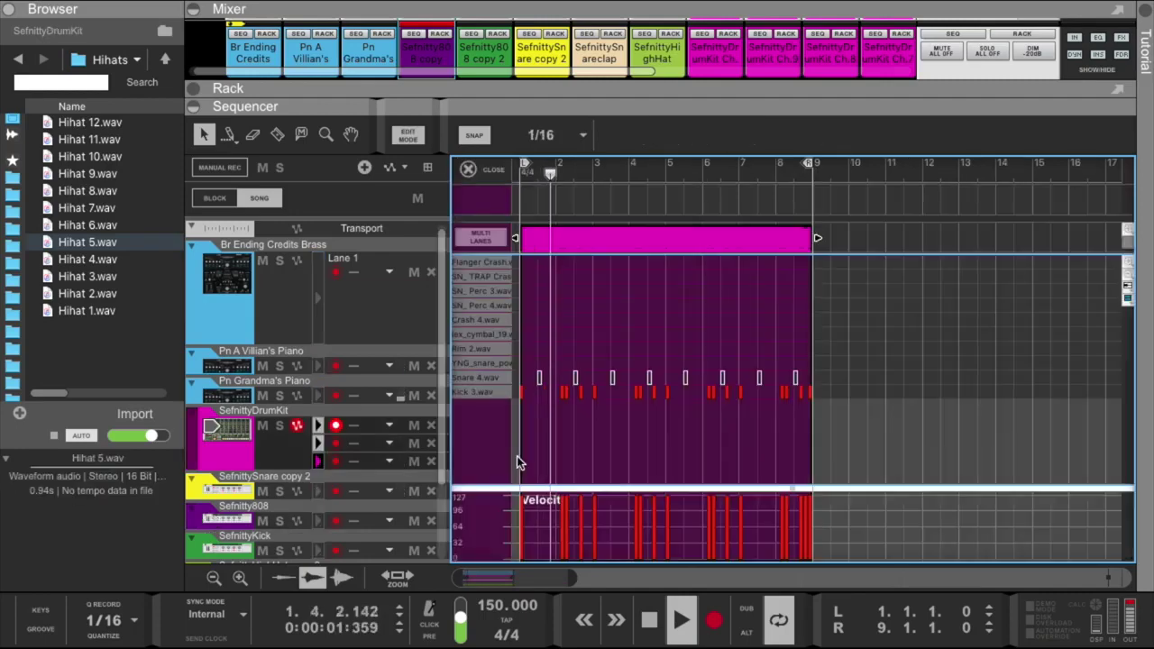
left_click_drag(571, 585, 514, 584)
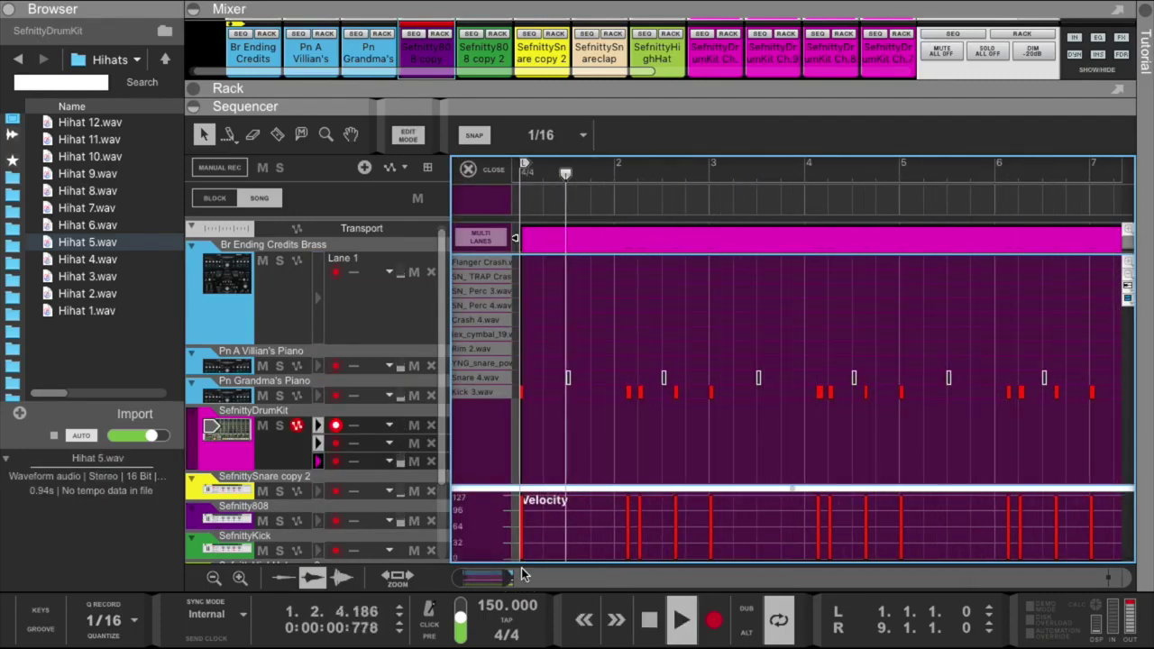
Play the clip from bar 1, add Kick 3.wav notes at 1.2.3 and 3.2.3, and delete the kick at 4.1.3.
left_click_drag(512, 584, 478, 586)
key("space")
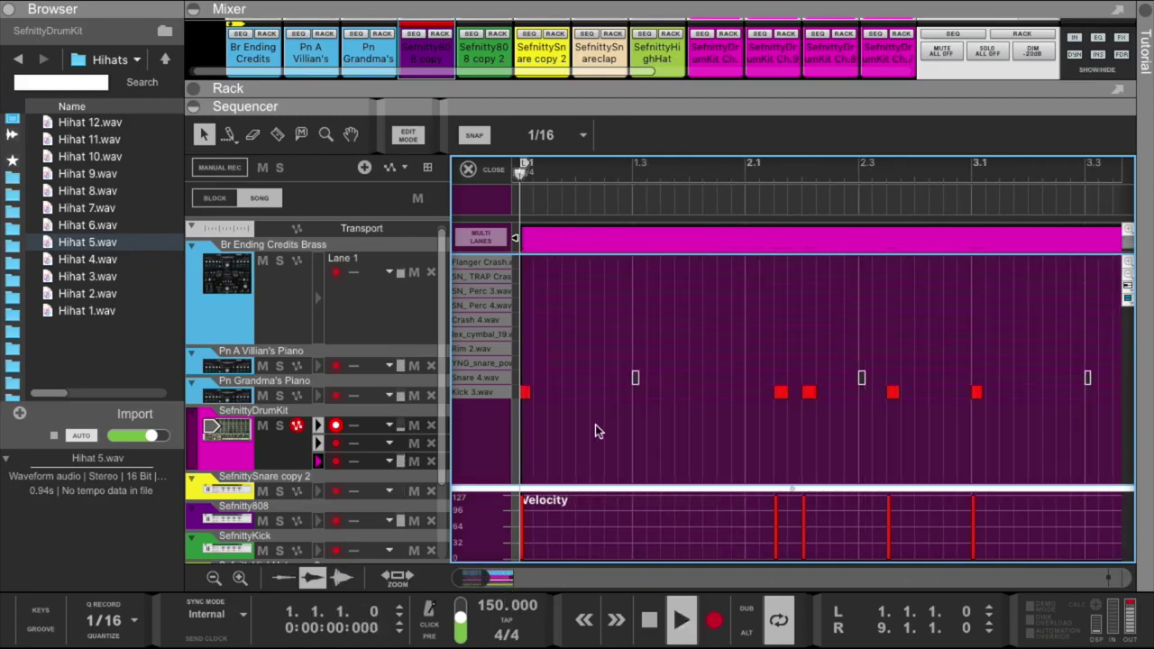
left_click(604, 391)
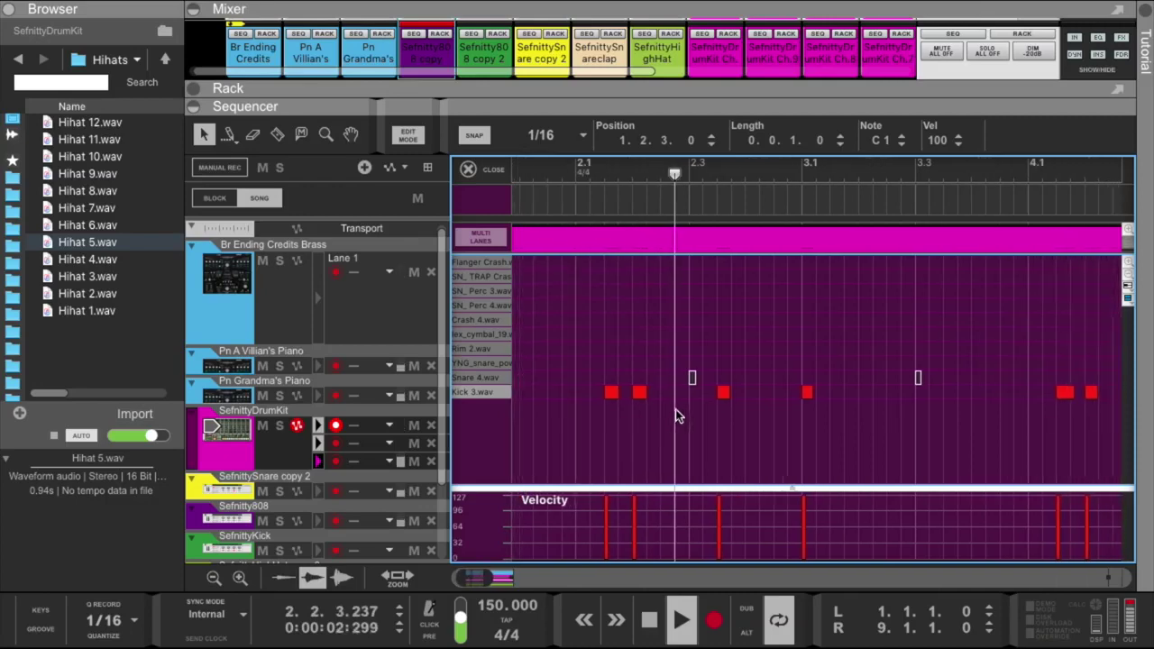
left_click(757, 391)
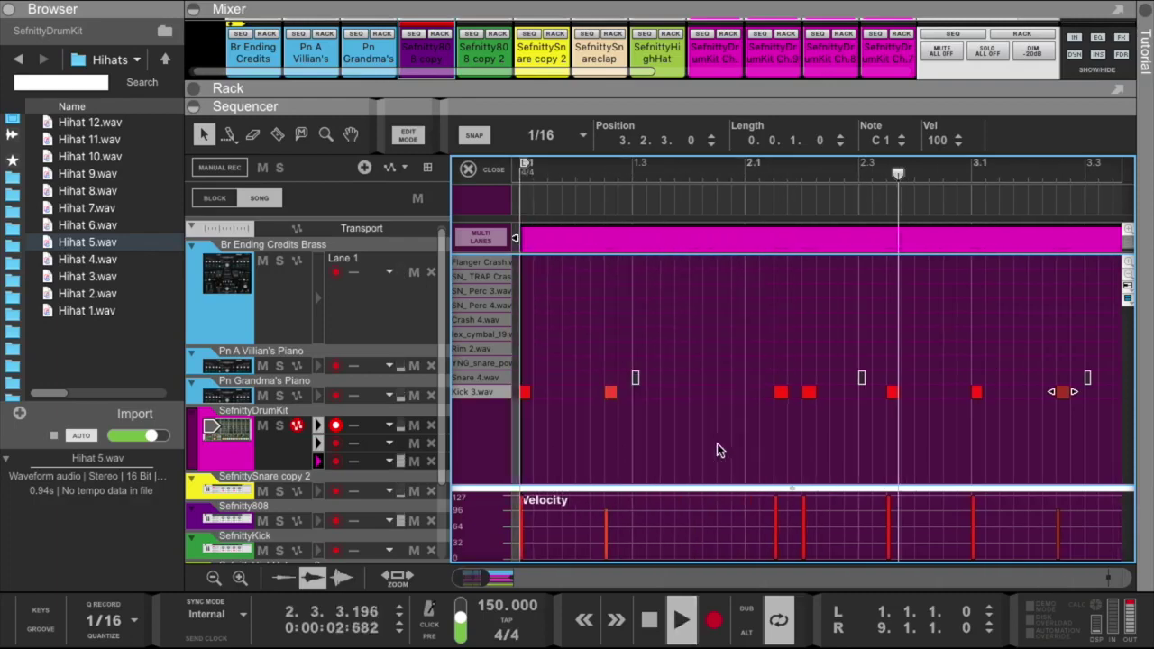
left_click(782, 392)
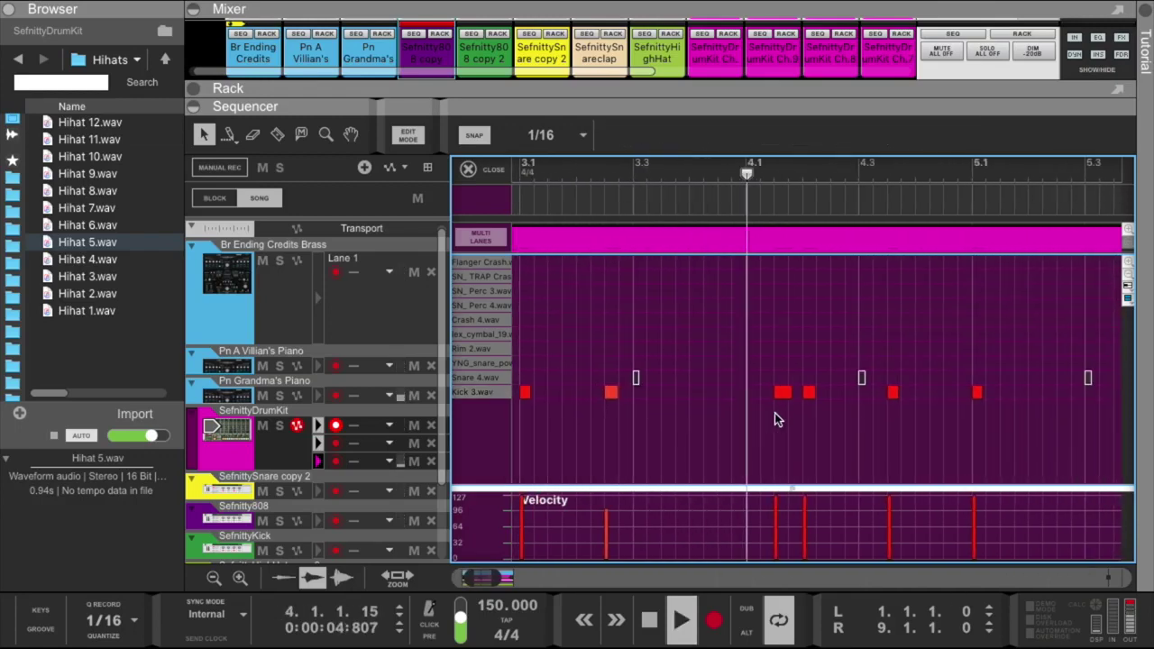
left_click(783, 393)
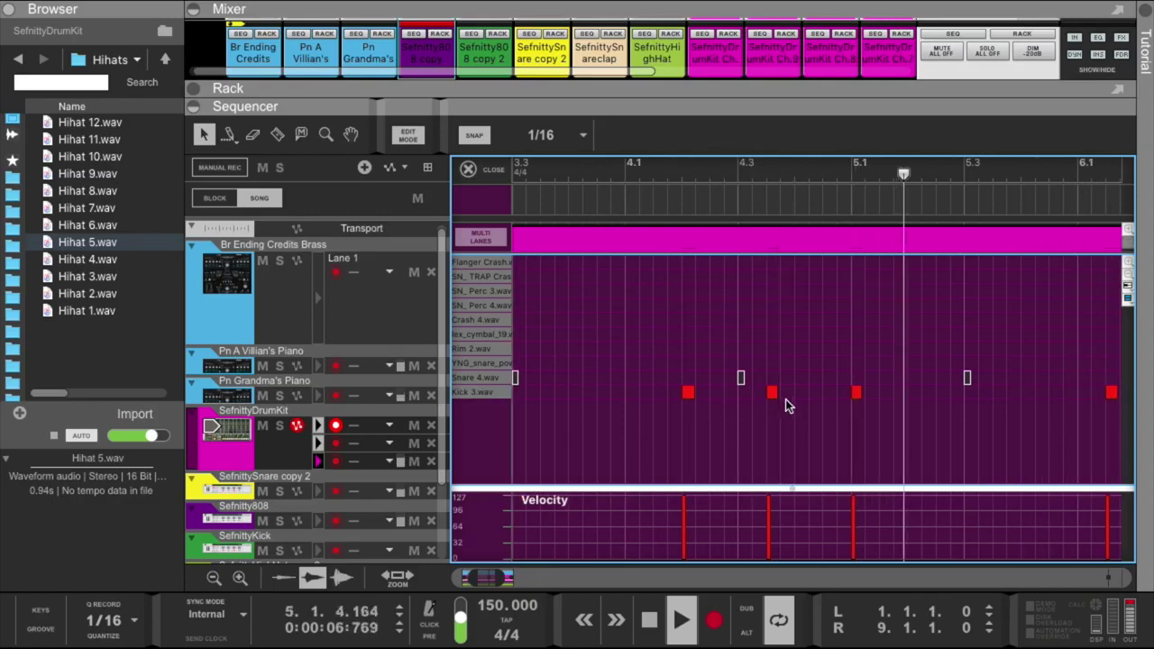
Add a Kick 3.wav note just after 5.1 and position it at 5.1.3, replaying that bar to check it.
left_click(754, 173)
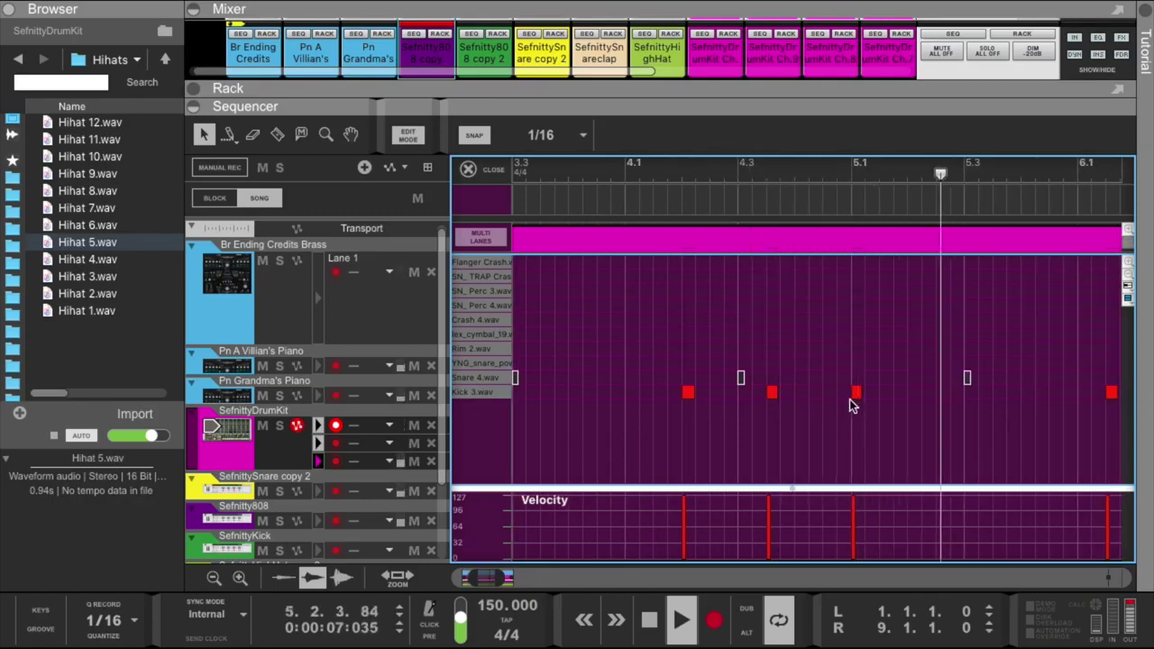
left_click(872, 393)
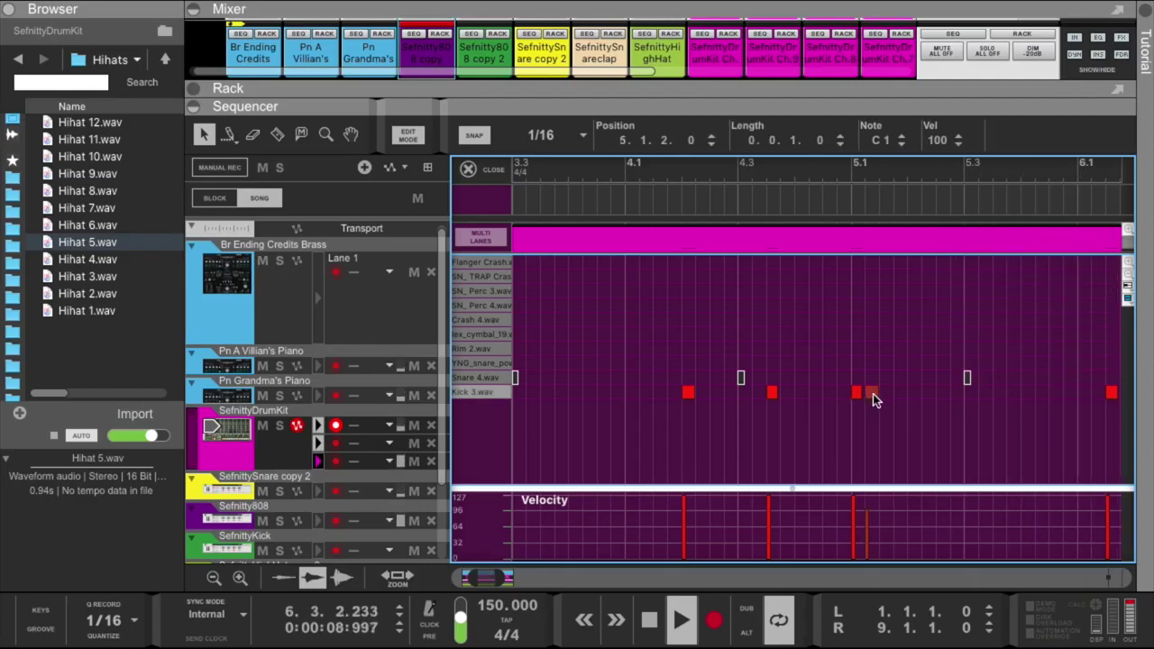
left_click(837, 174)
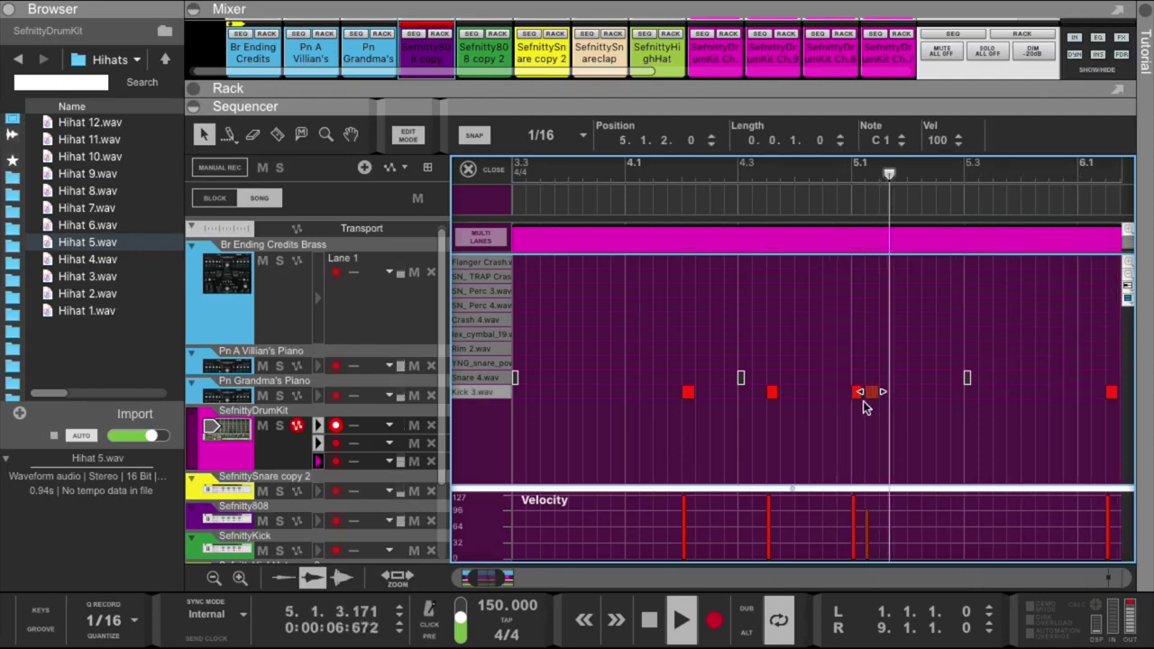
left_click_drag(870, 399, 883, 391)
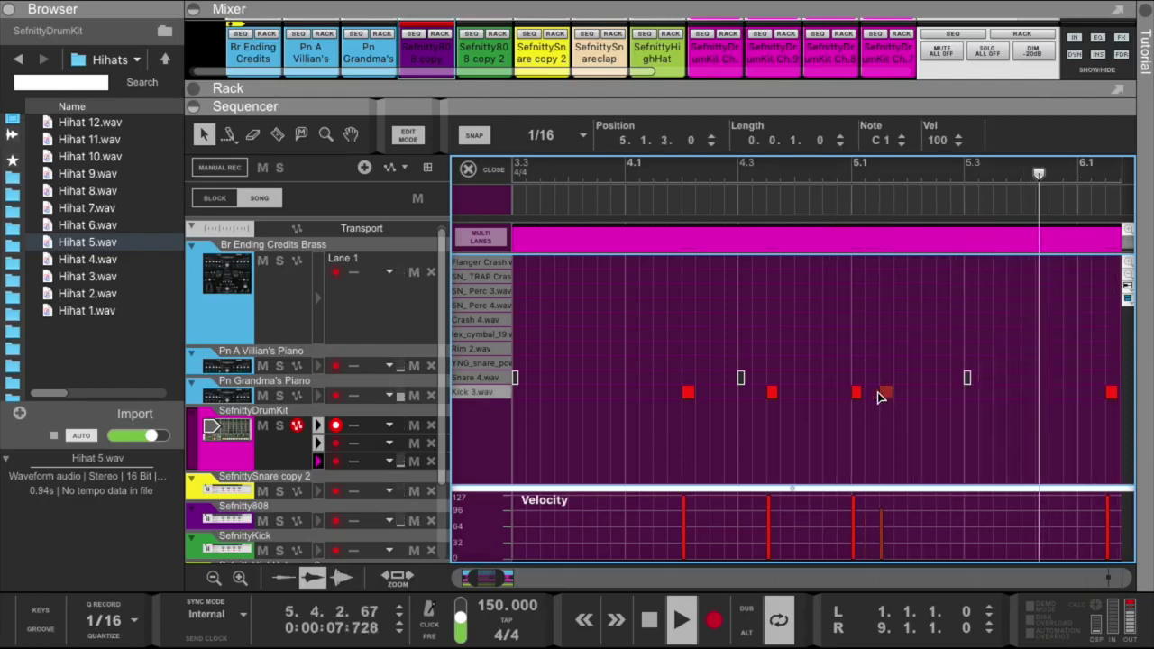
left_click(833, 176)
Add Kick 3.wav notes at 5.2.3 and 7.2.3.
scroll(781, 257, "right", 3)
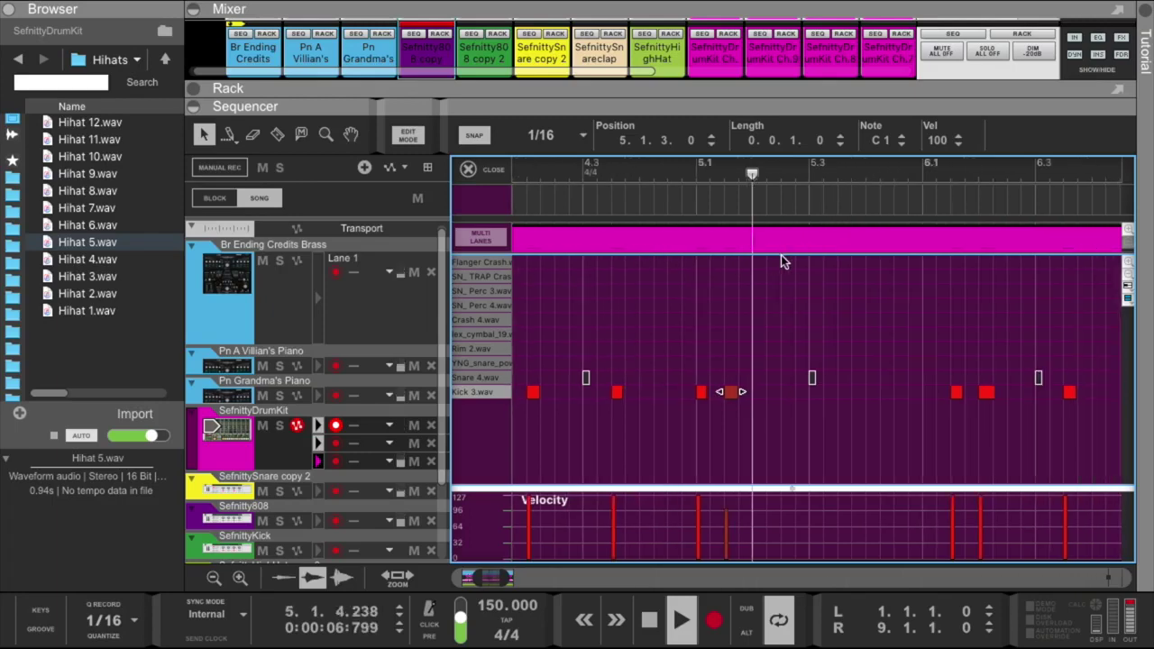
left_click(782, 388, "alt")
left_click(663, 174)
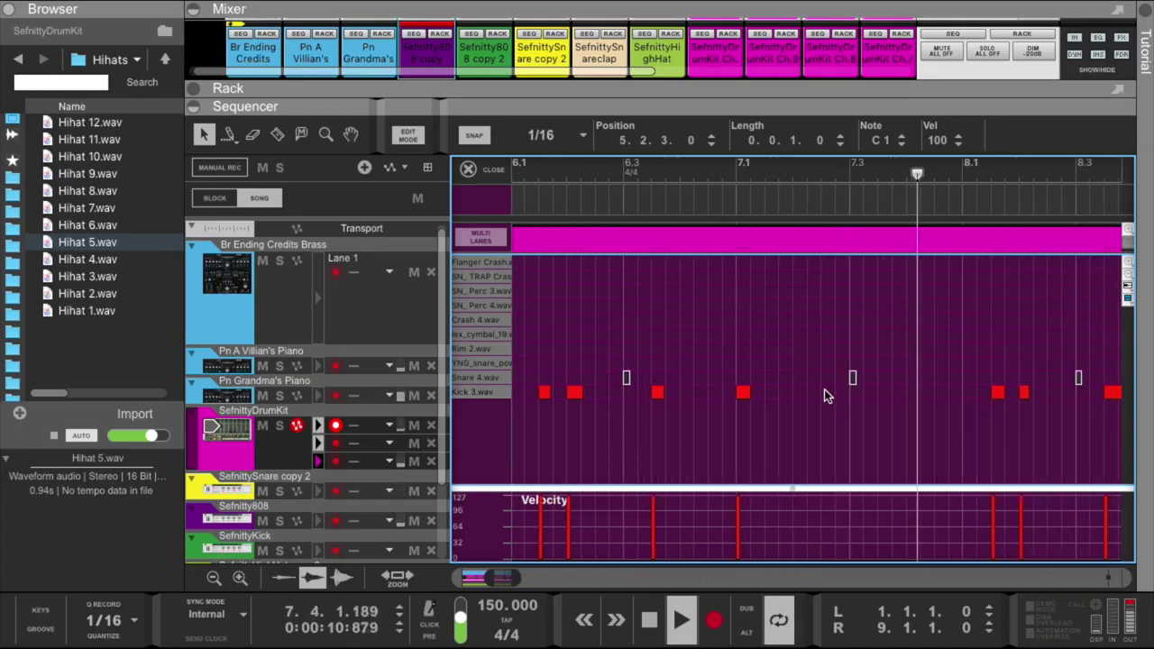
left_click(824, 391, "alt")
Delete the Kick 3.wav notes at 8.1.3 and 6.1.3.
double_click(940, 391)
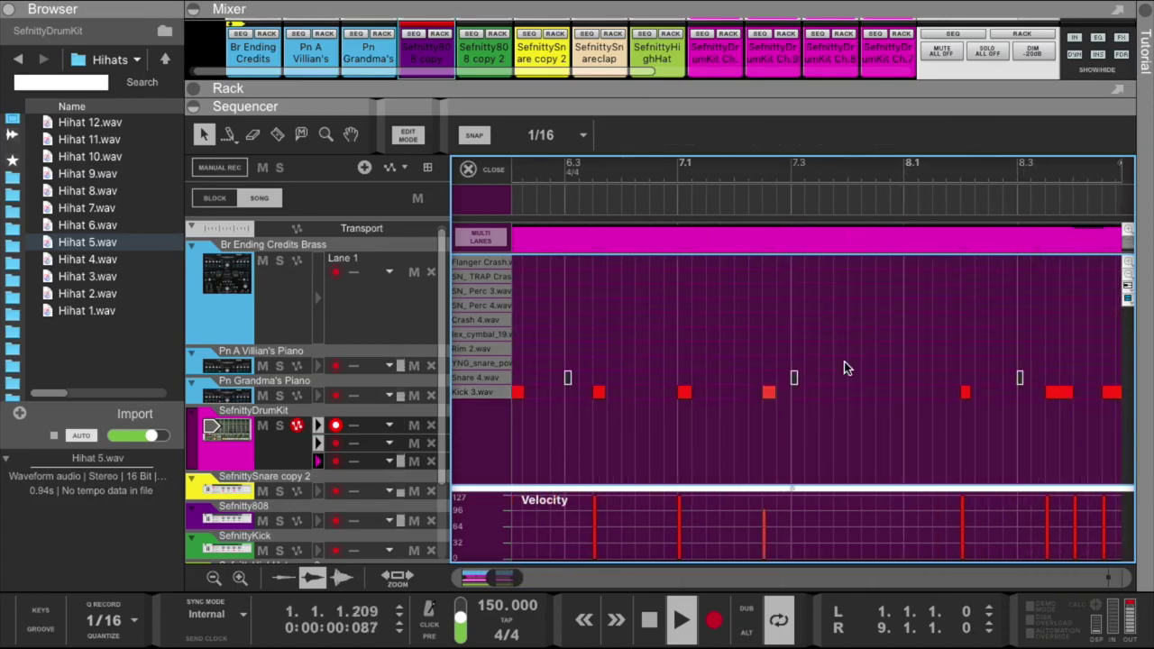
scroll(667, 319, "left", 5)
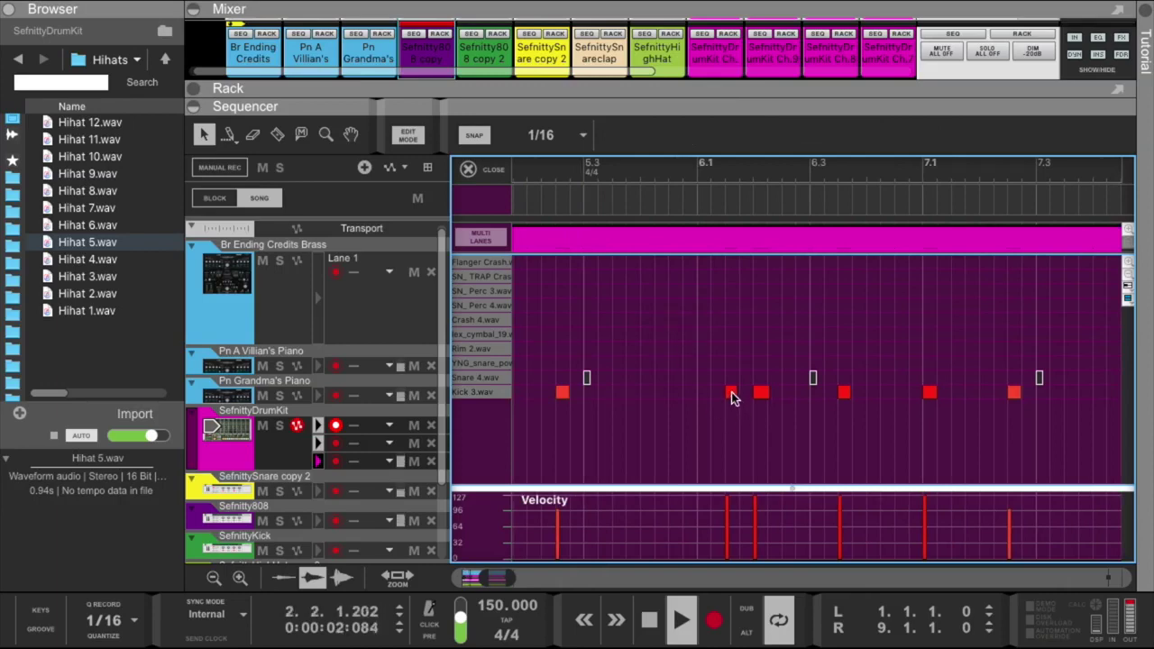
scroll(731, 392, "left", 5)
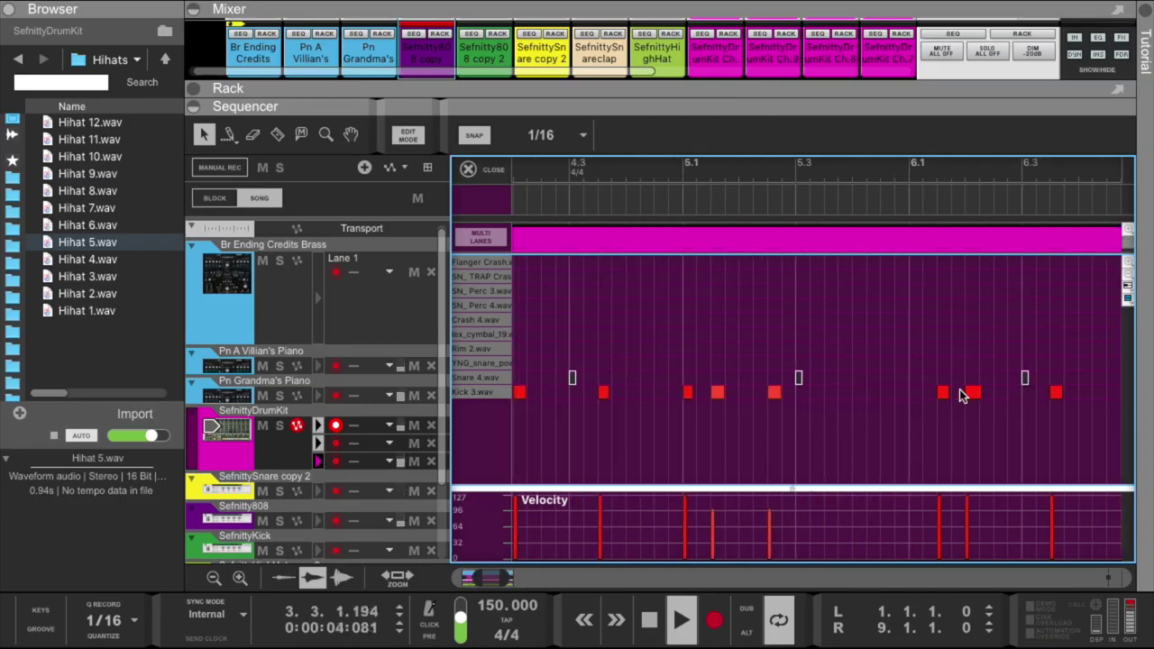
double_click(940, 393)
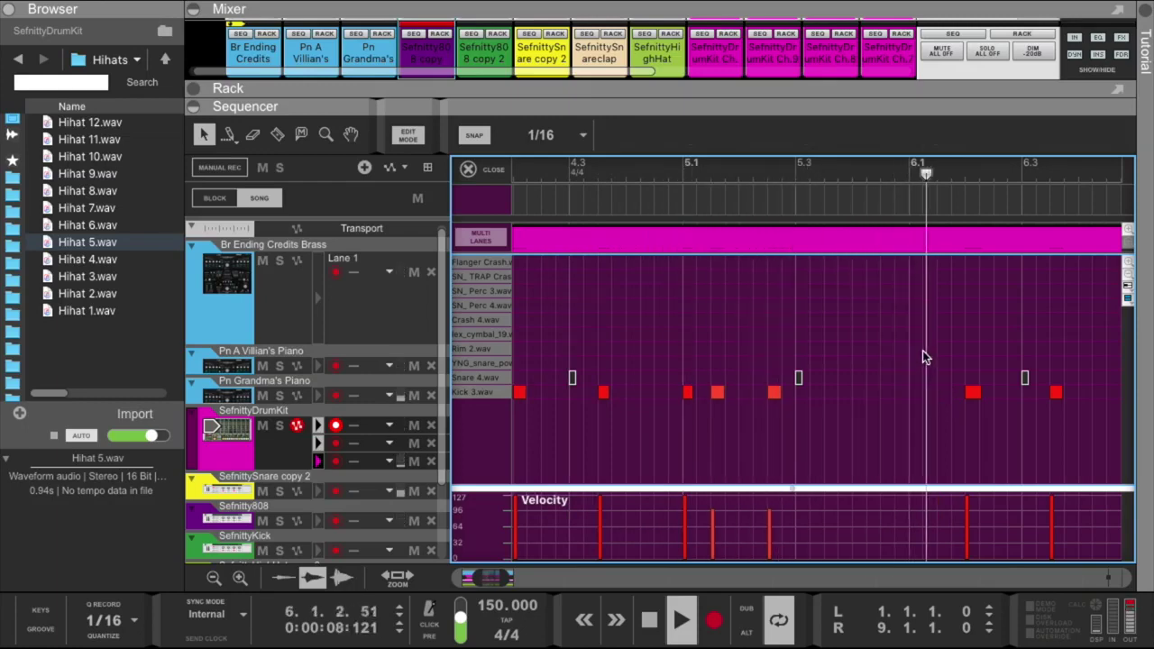
Check the kick pattern through bar 8, close the clip and mute the Pn Grandma's Piano track.
scroll(923, 351, "right", 5)
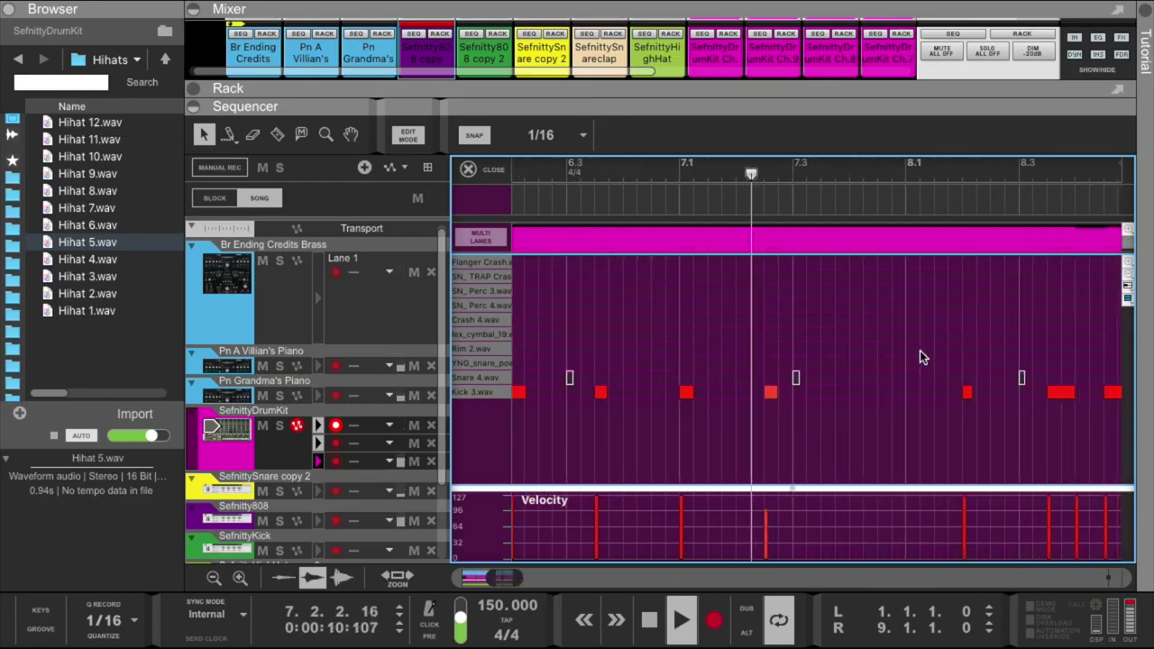
scroll(920, 350, "right", 10)
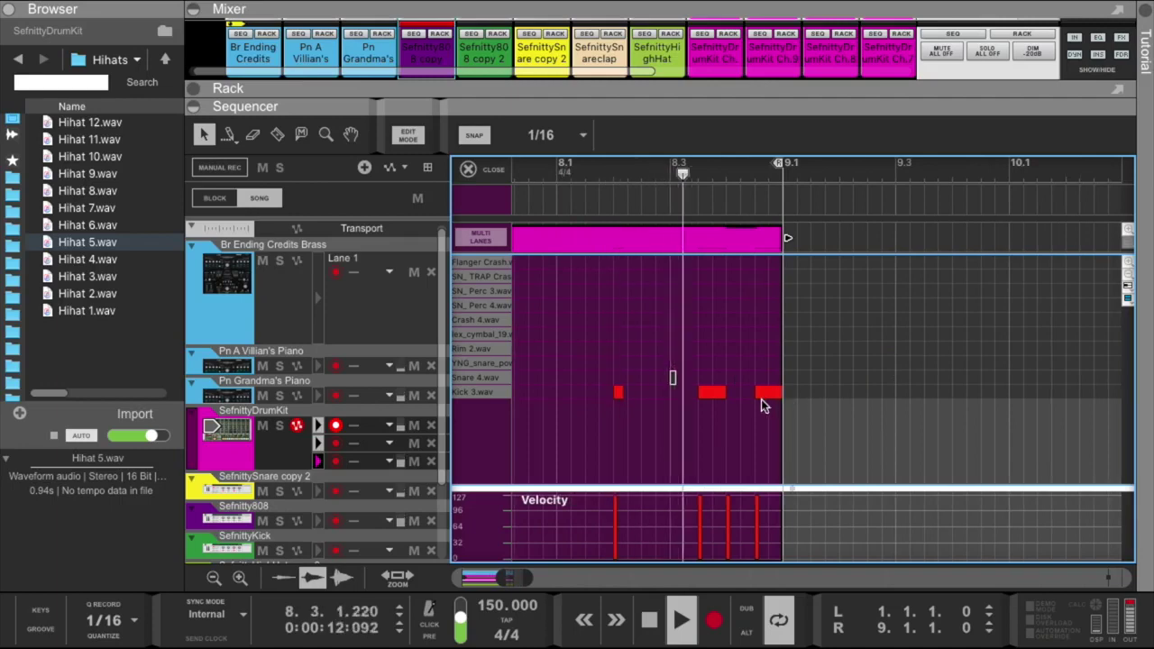
left_click(489, 172)
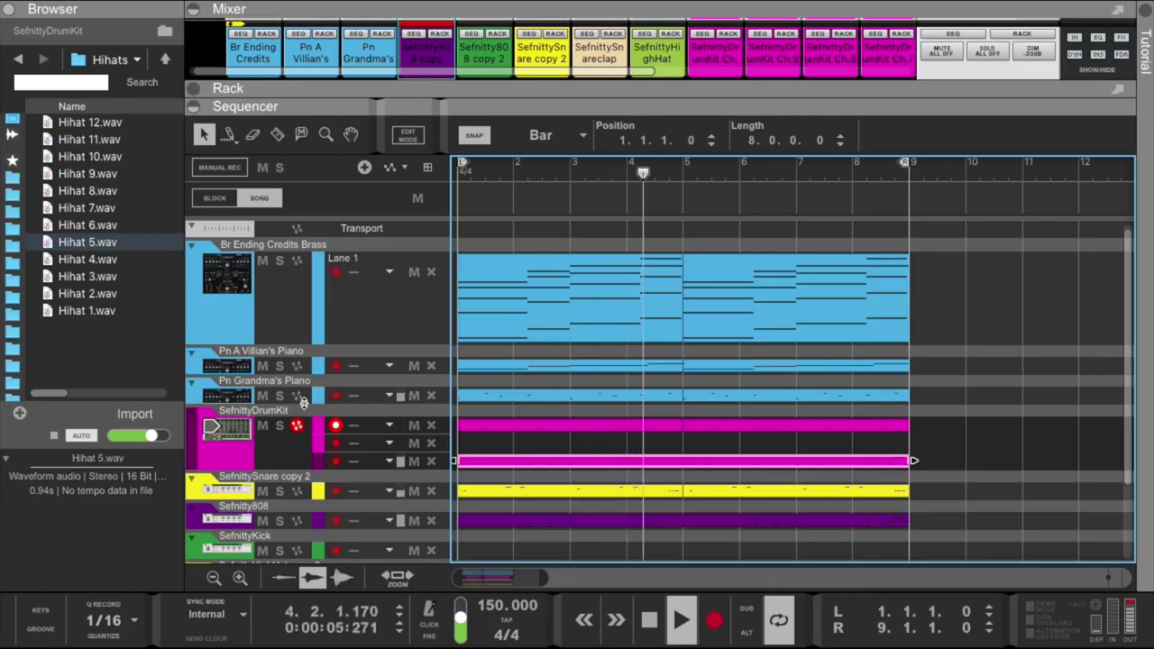
left_click(263, 396)
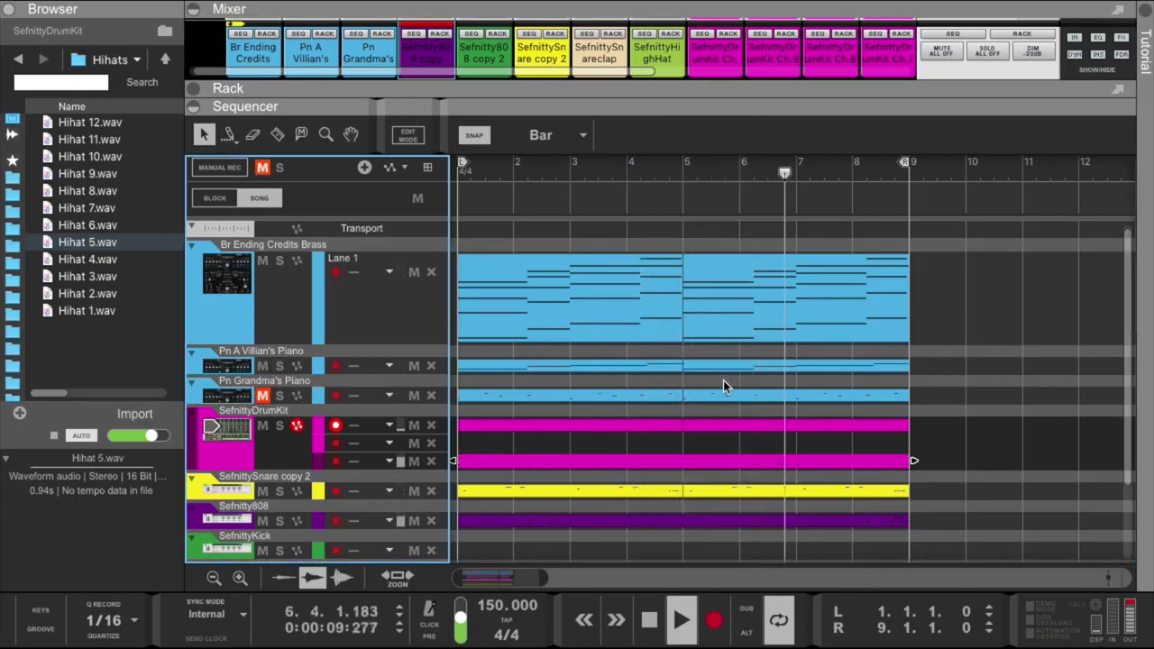
left_click(214, 578)
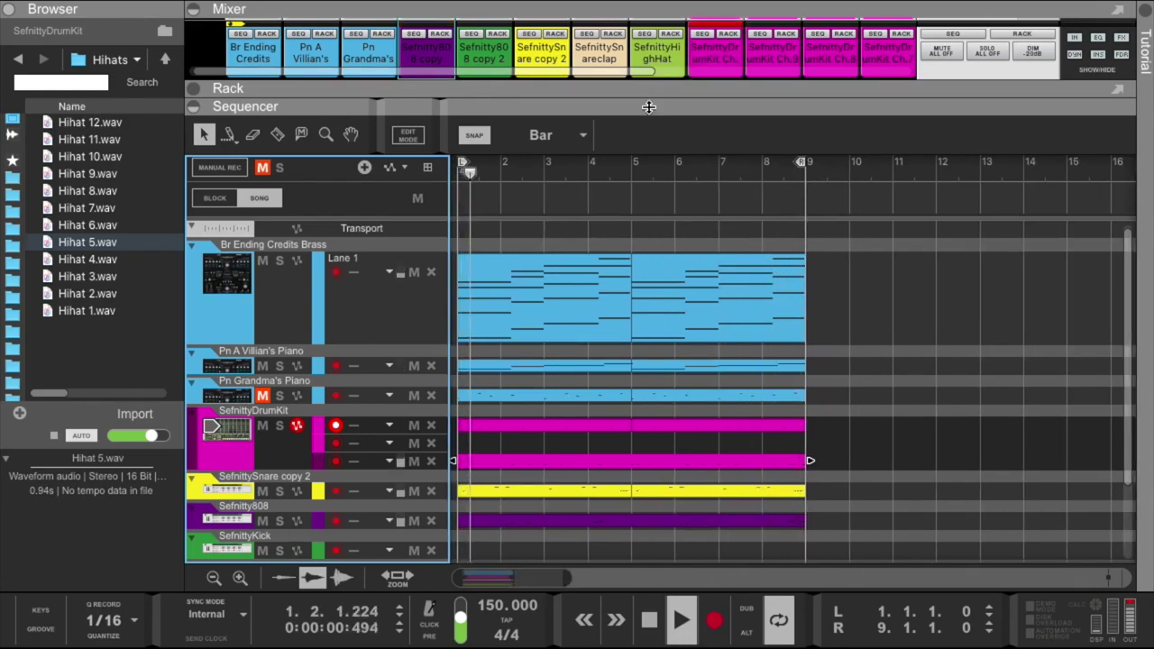
Reveal the Redrum in the rack, widen the browser and show the contents of the HATS OPEN folder.
left_click_drag(651, 110, 650, 361)
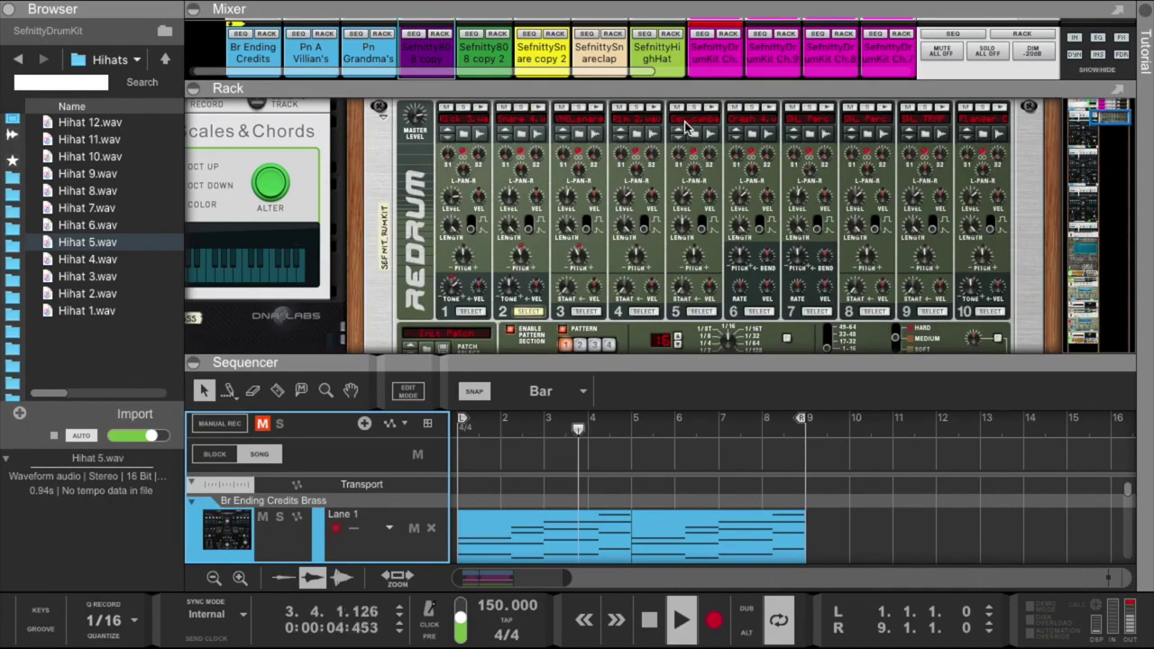
left_click(21, 236)
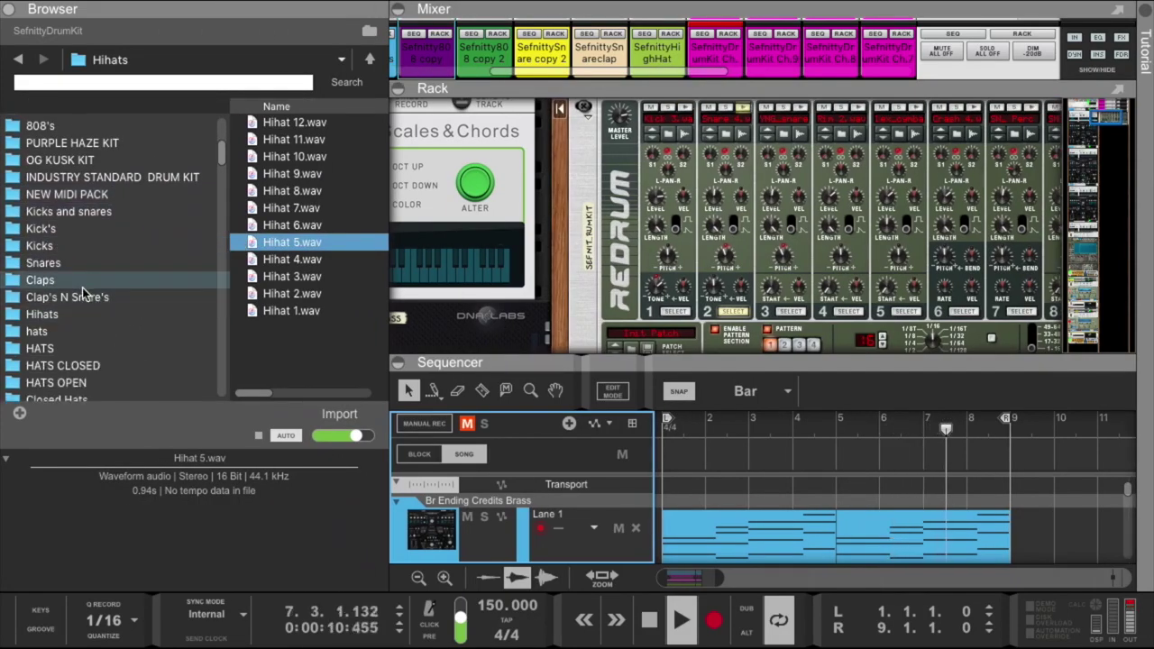
left_click(76, 332)
left_click(78, 365)
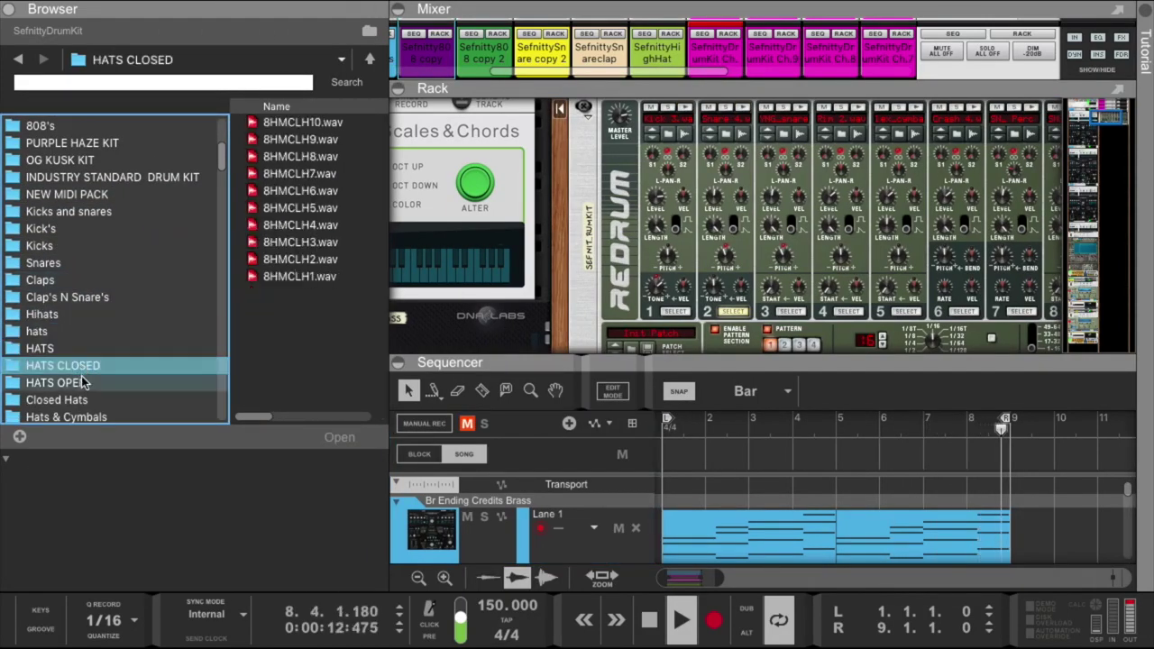
left_click(82, 383)
Audition the open hi-hat samples in the HATS OPEN folder, including 8HMOPH6, 8HMOPH9, 8HMOPH10 and 8HMOPH2.
left_click(298, 190)
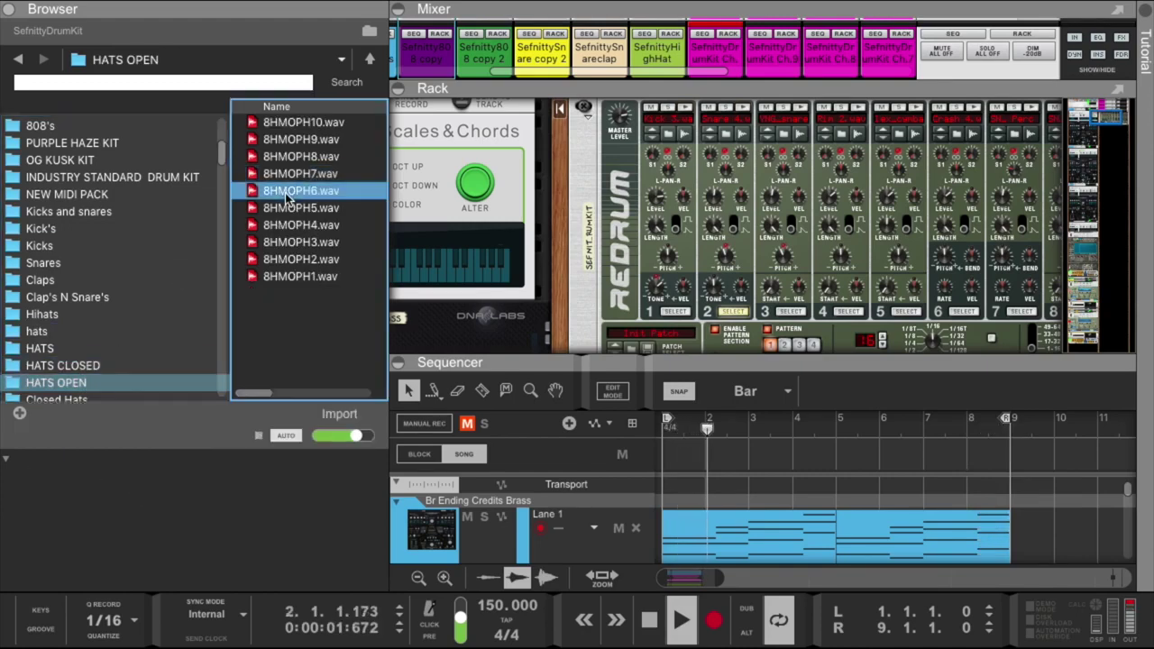
left_click(290, 141)
left_click(290, 155)
left_click(290, 139)
left_click(290, 122)
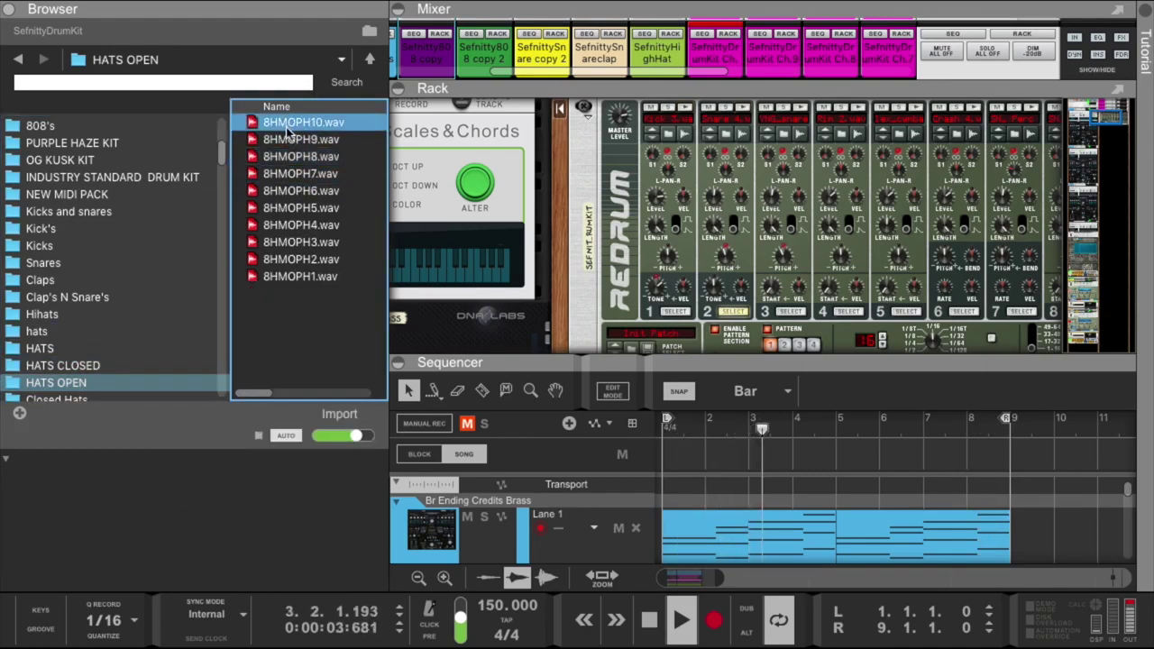
left_click(292, 274)
left_click(294, 260)
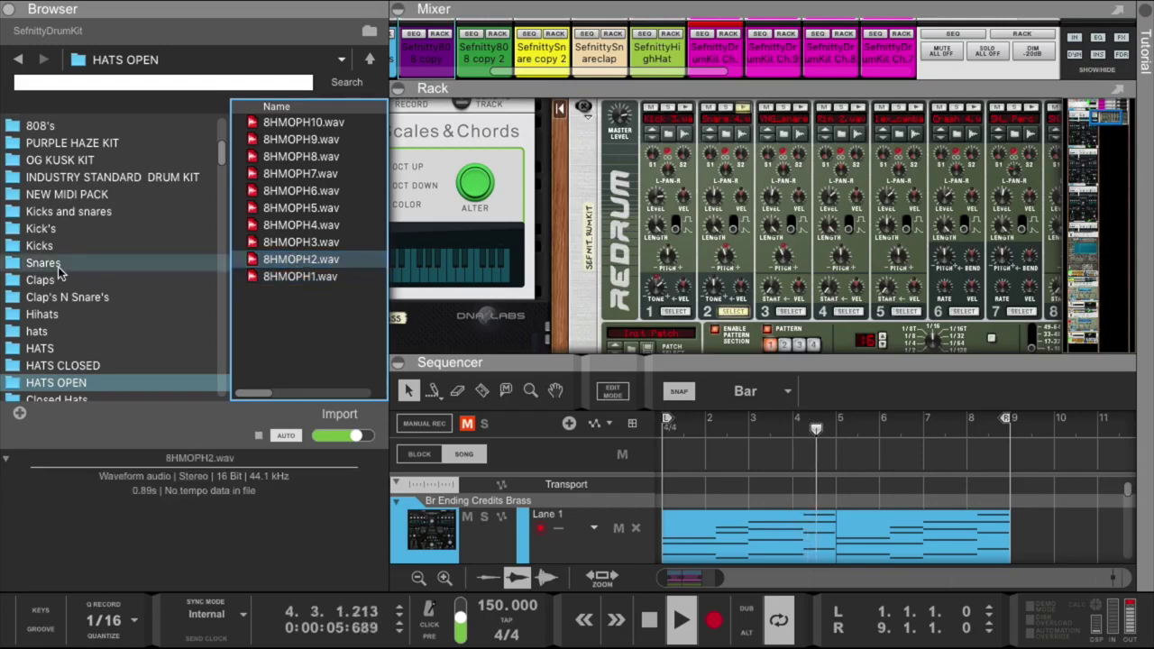
Load Sefnitty_open_hihat_02.wav from the PURPLE HAZE KIT Hats folder into Redrum channel 5 and turn on step 5 of its pattern.
left_click(54, 142)
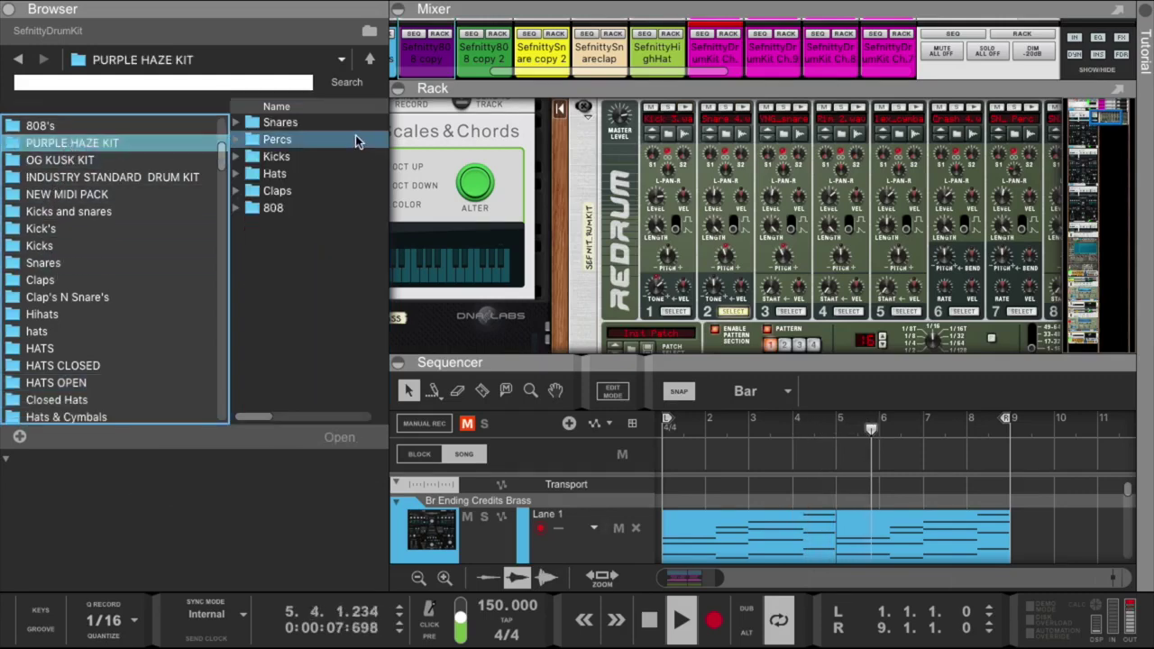
left_click(330, 175)
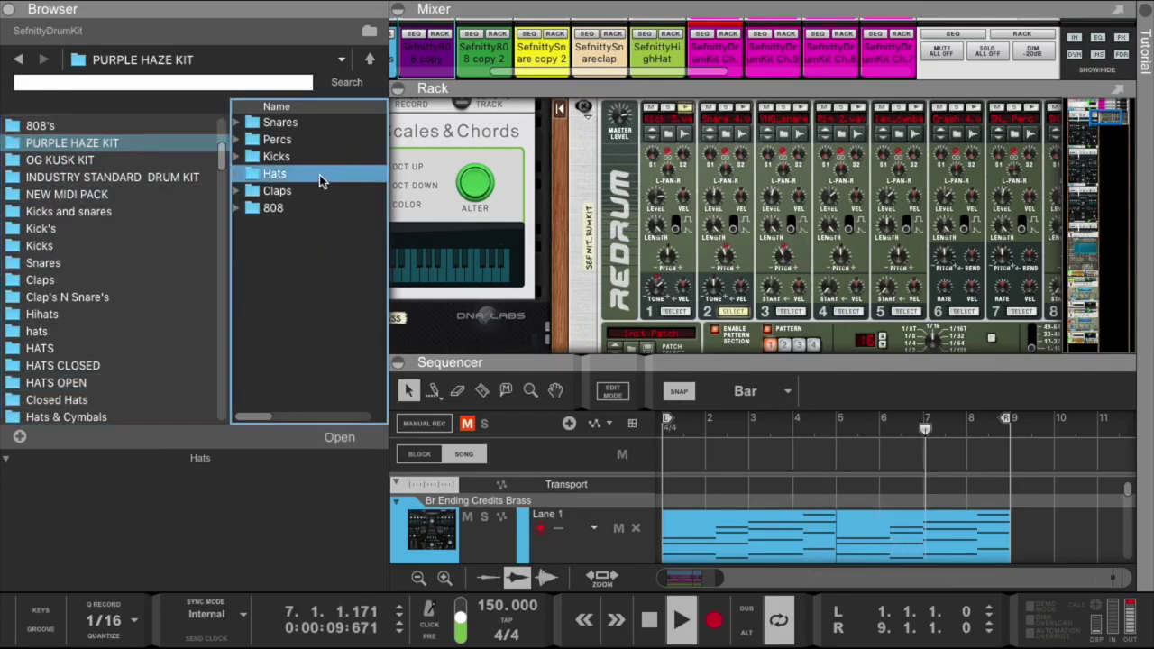
double_click(322, 176)
left_click(311, 190)
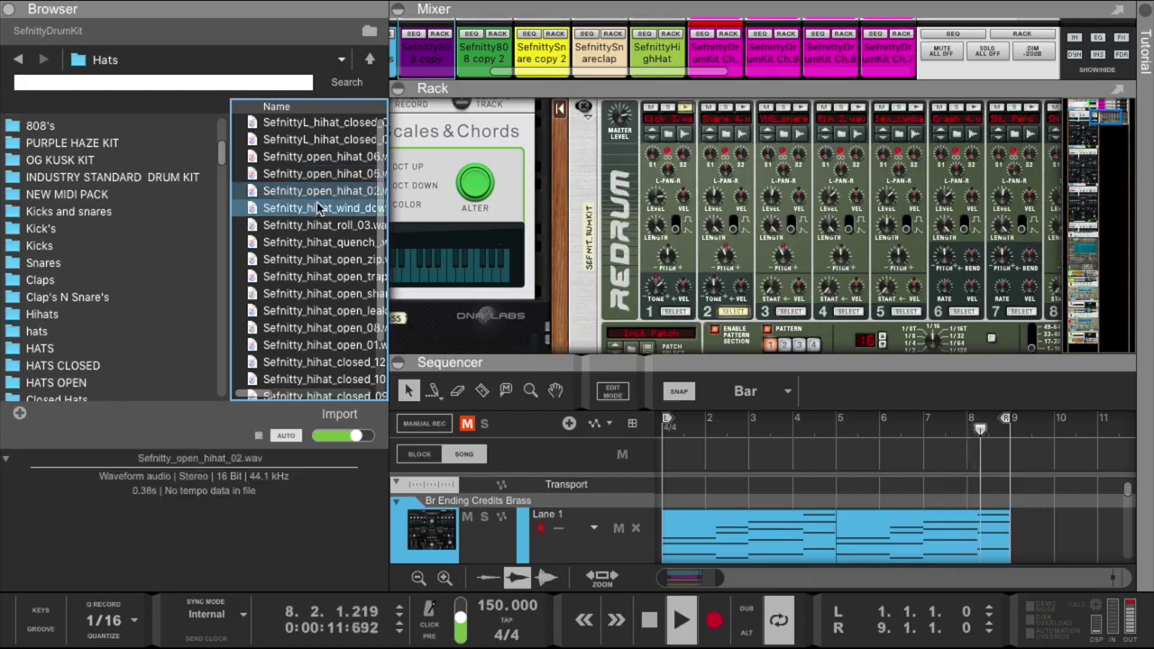
left_click(321, 192)
left_click_drag(317, 198, 928, 248)
scroll(866, 246, "down", 3)
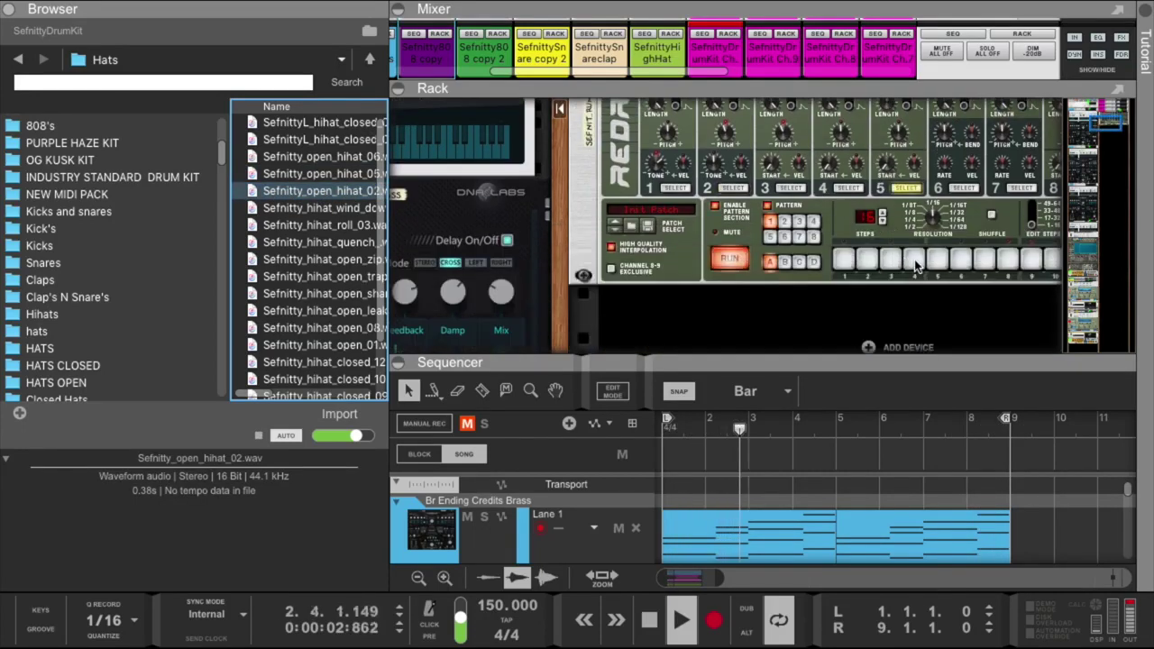
scroll(823, 243, "up", 3)
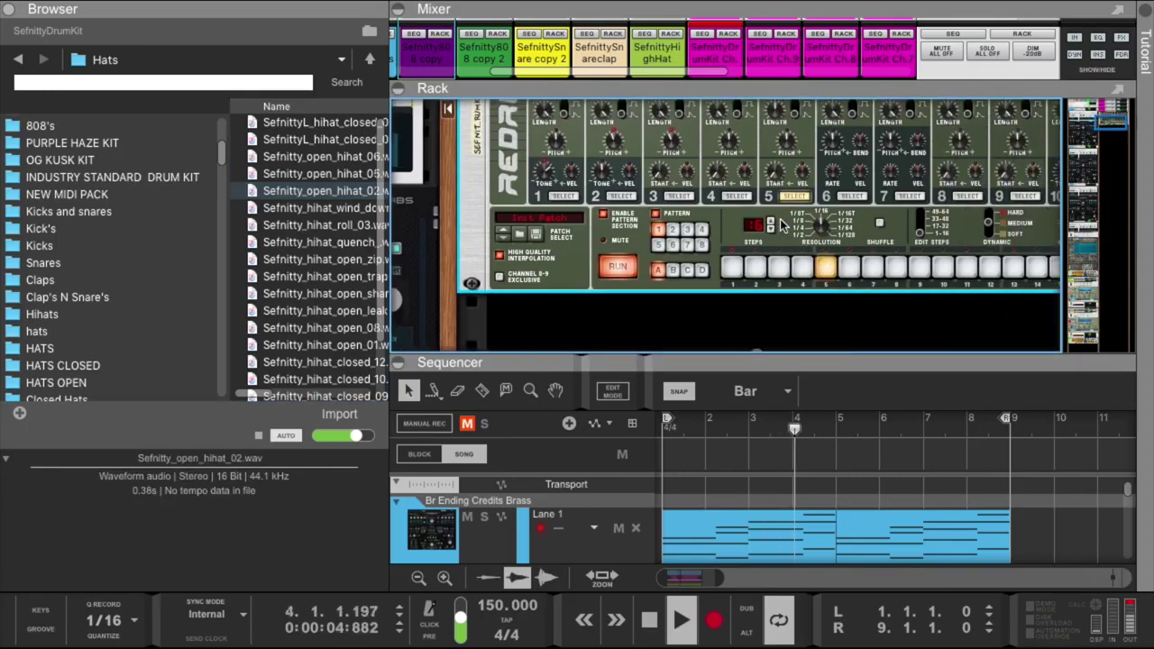
scroll(802, 306, "down", 2)
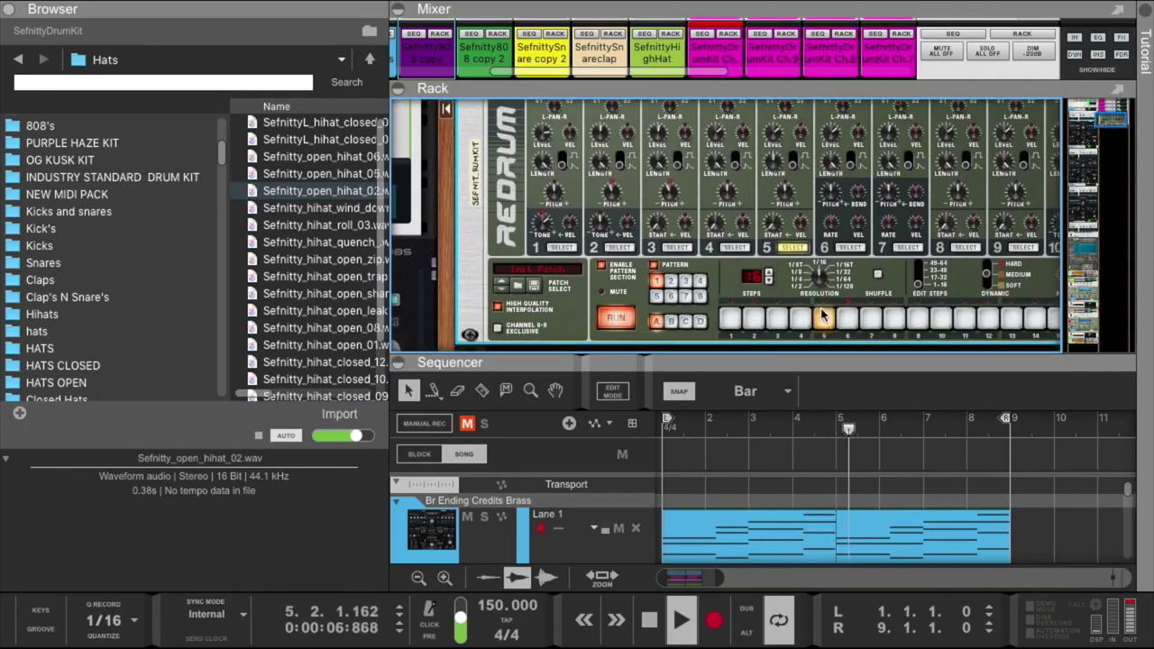
scroll(745, 221, "up", 3)
Audition the roll, wind-down, quench and open hi-hat samples in the Hats folder, from Sefnitty_hihat_roll_03.wav through Sefnitty_hihat_open_01.wav.
left_click(334, 225)
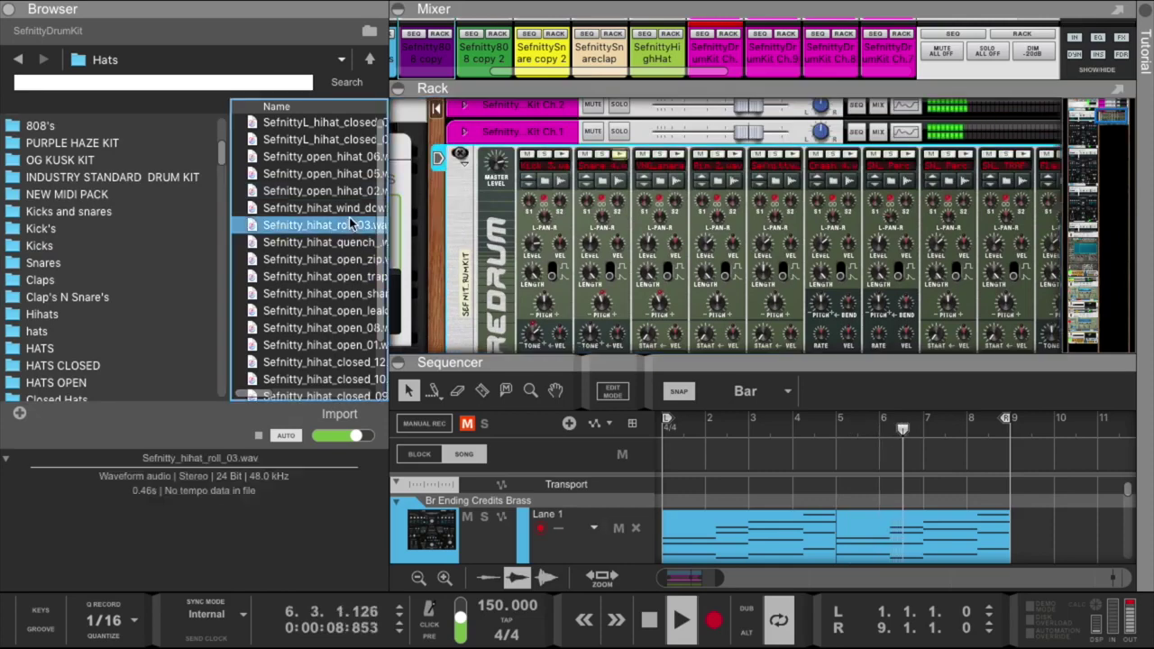
left_click(341, 208)
left_click(333, 224)
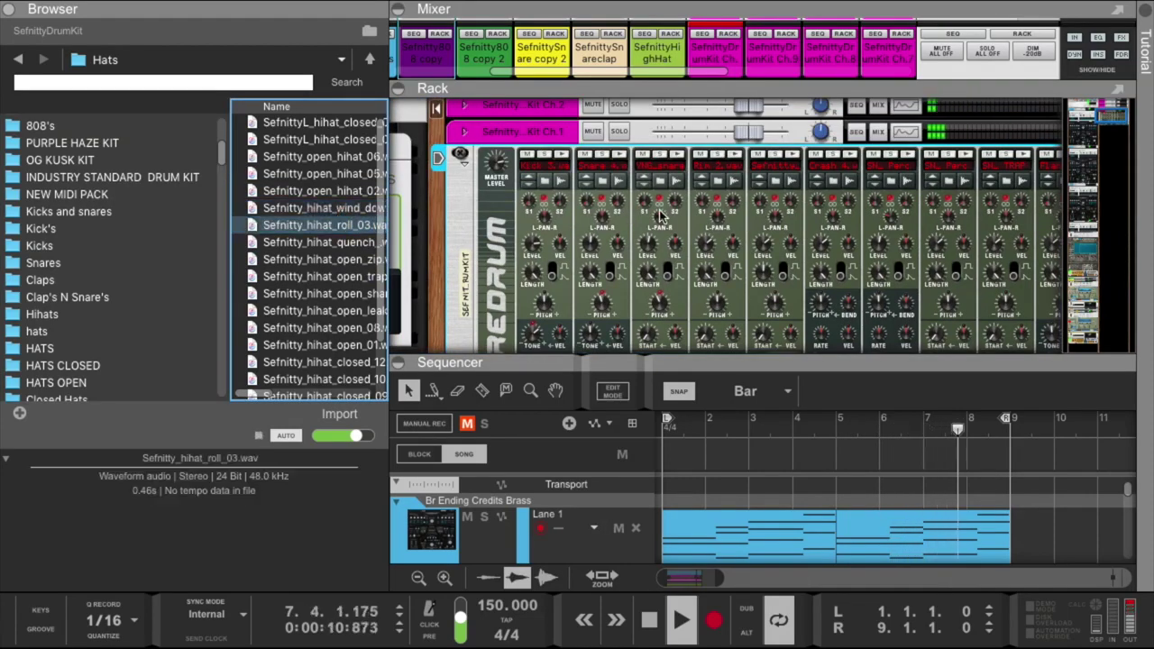
scroll(658, 214, "right", 2)
left_click(318, 242)
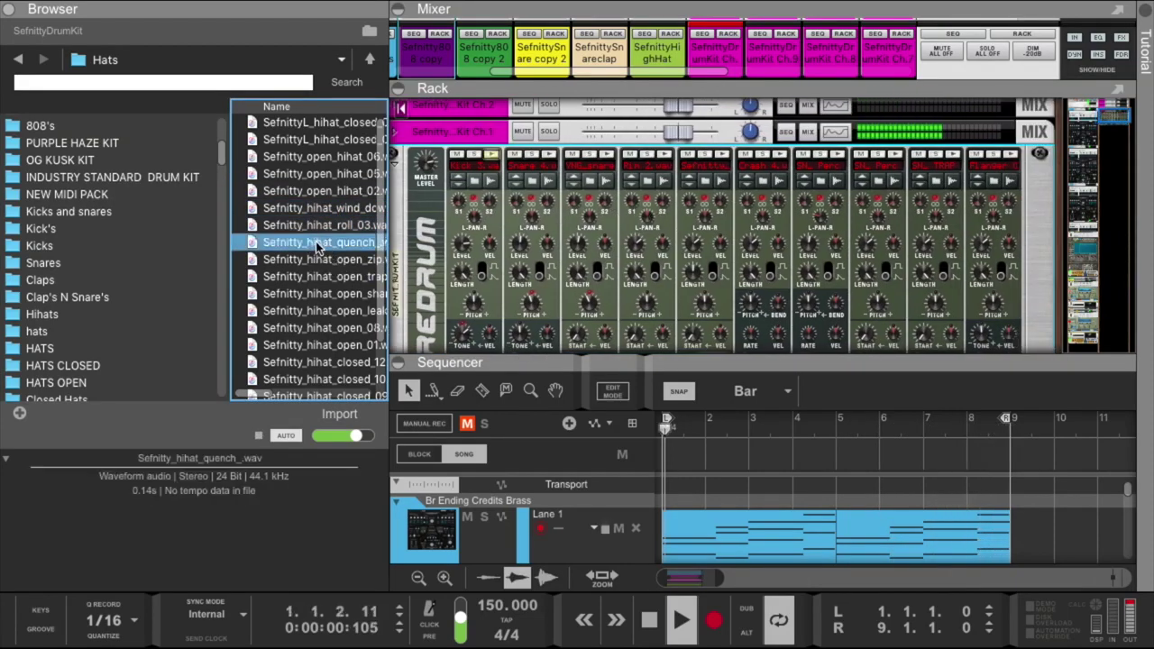
left_click(320, 258)
left_click(322, 276)
left_click(317, 260)
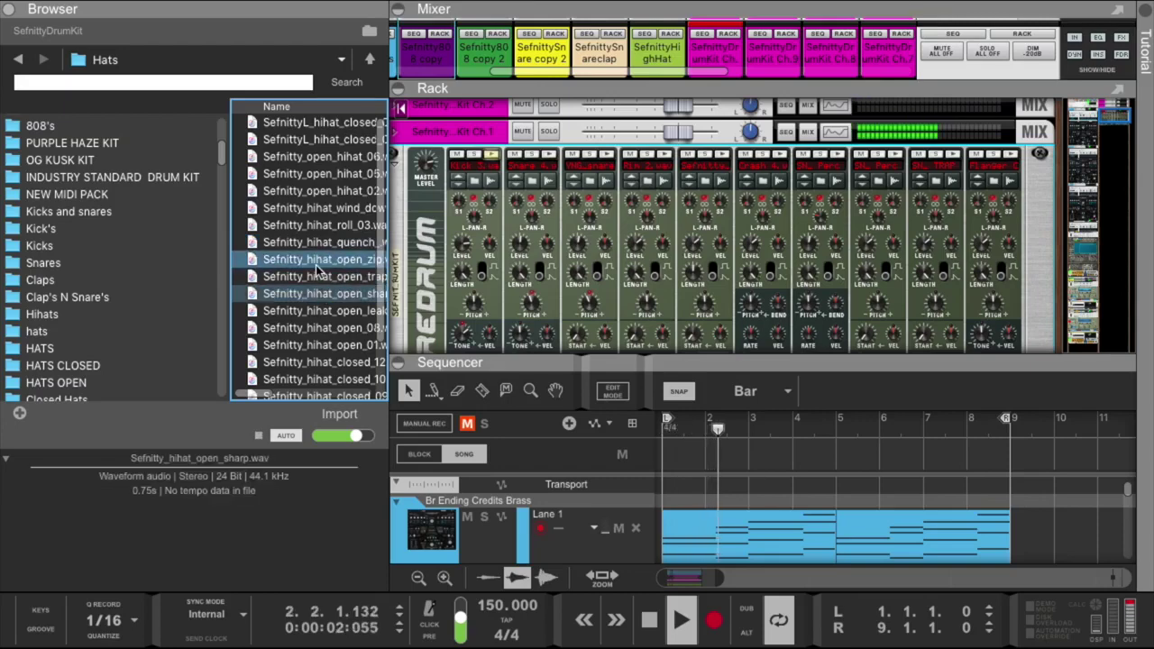
left_click(326, 328)
left_click(326, 327)
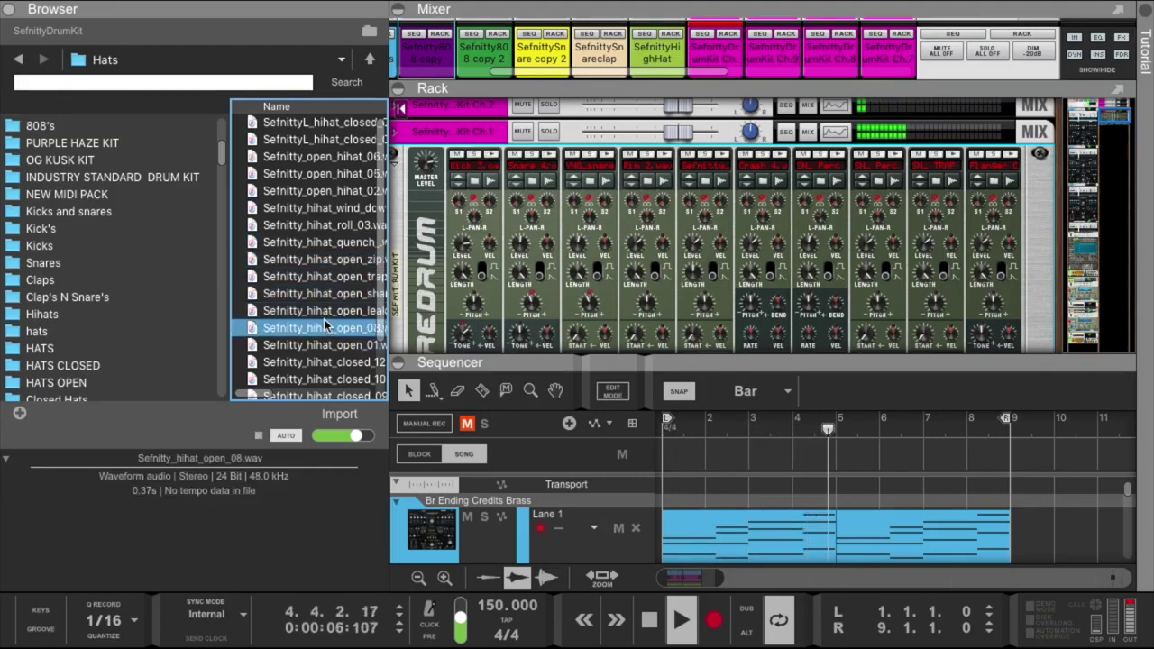
left_click(322, 315)
left_click_drag(322, 318, 326, 351)
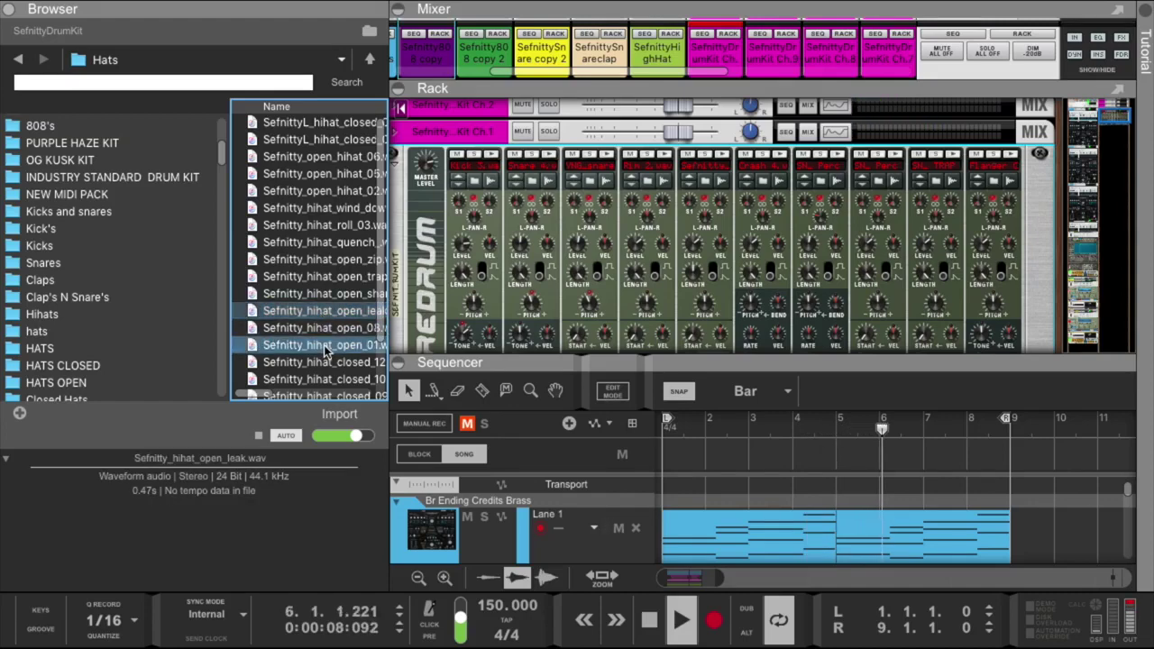
left_click(327, 350)
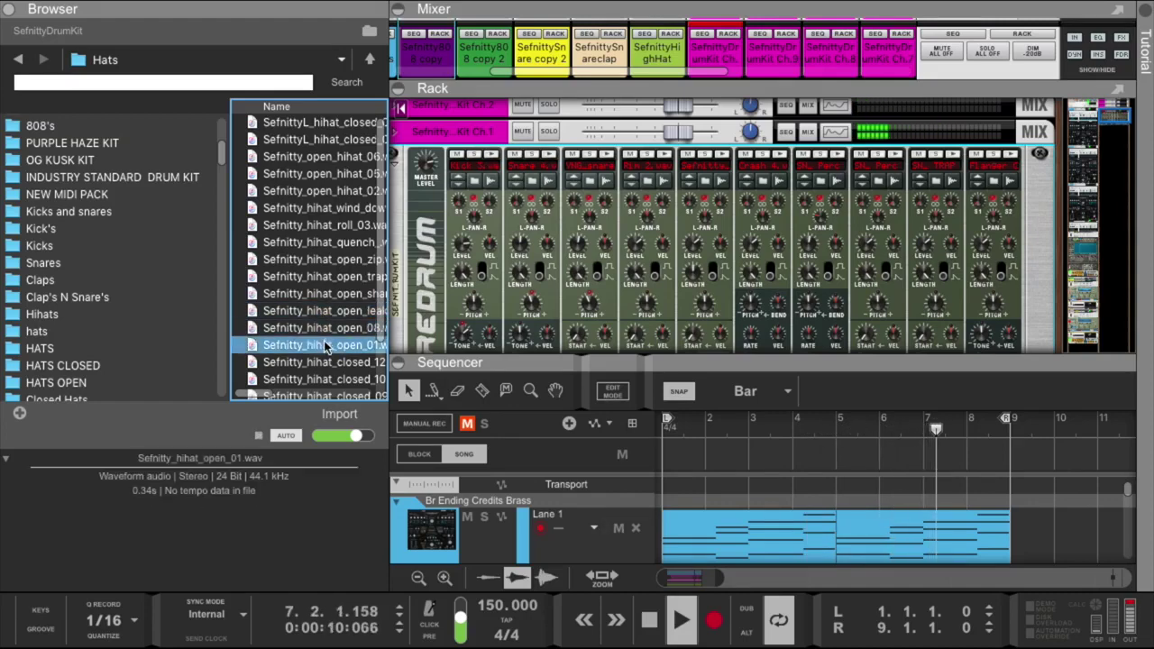
Audition the closed hi-hat samples at the end of the Hats folder, from Sefnitty_hihat_closed_12 through Sefnitty_hihat_13.wav.
scroll(326, 356, "down", 1)
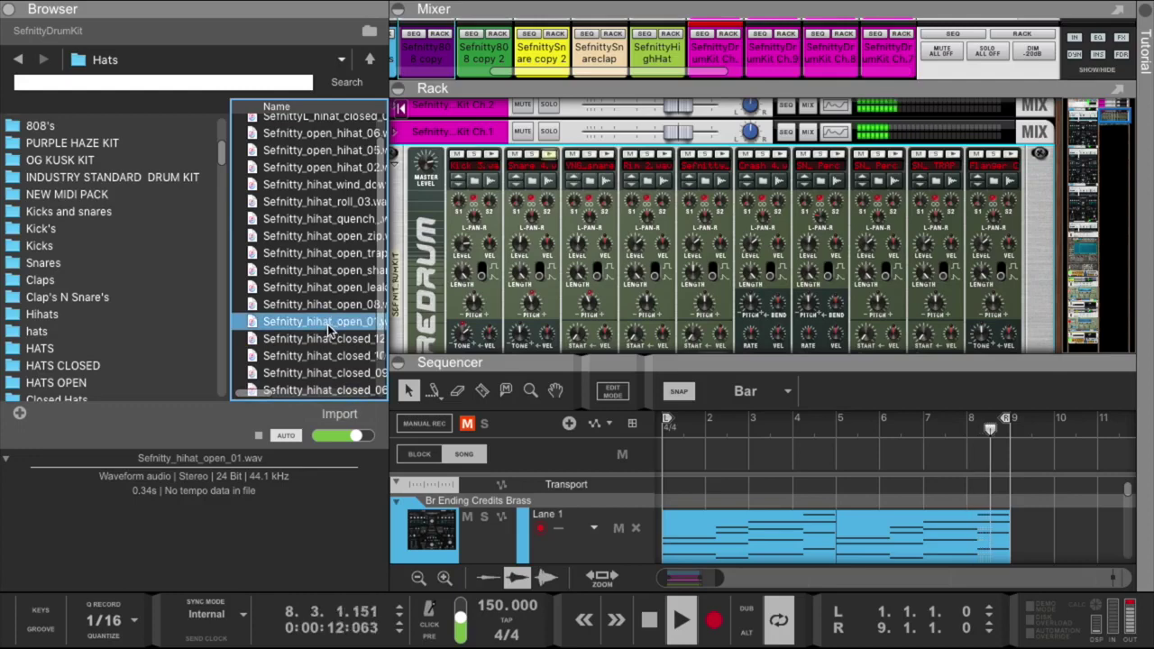
left_click(329, 338)
left_click(332, 355)
scroll(336, 358, "down", 1)
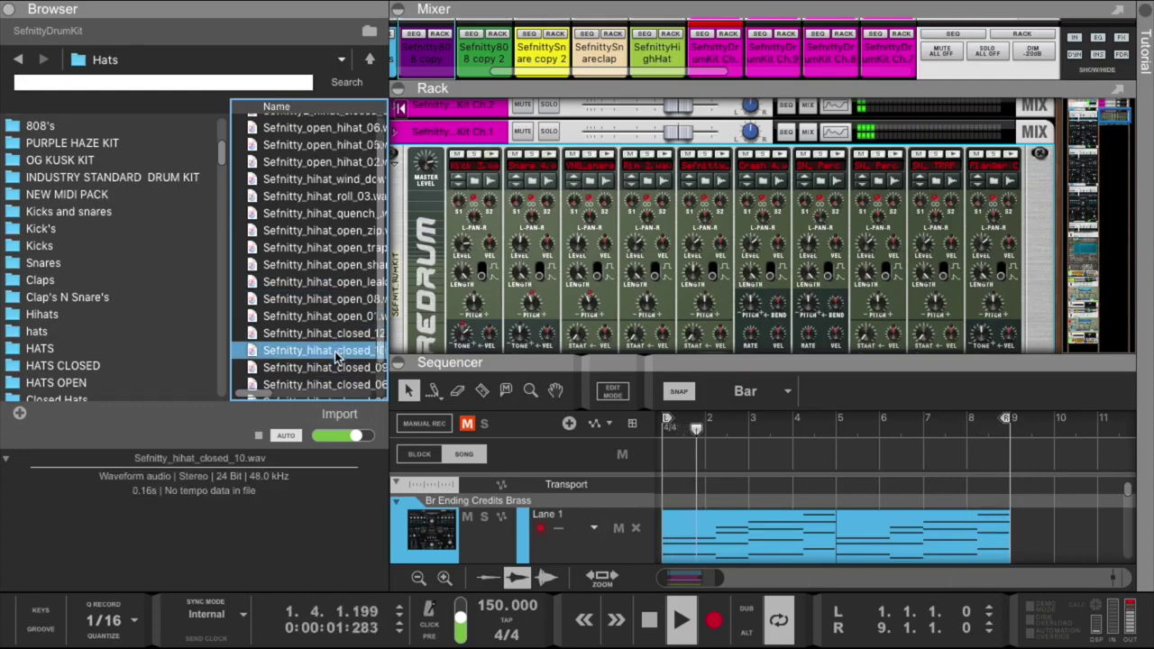
key("Down")
key("Down")
key("Down")
key("Down")
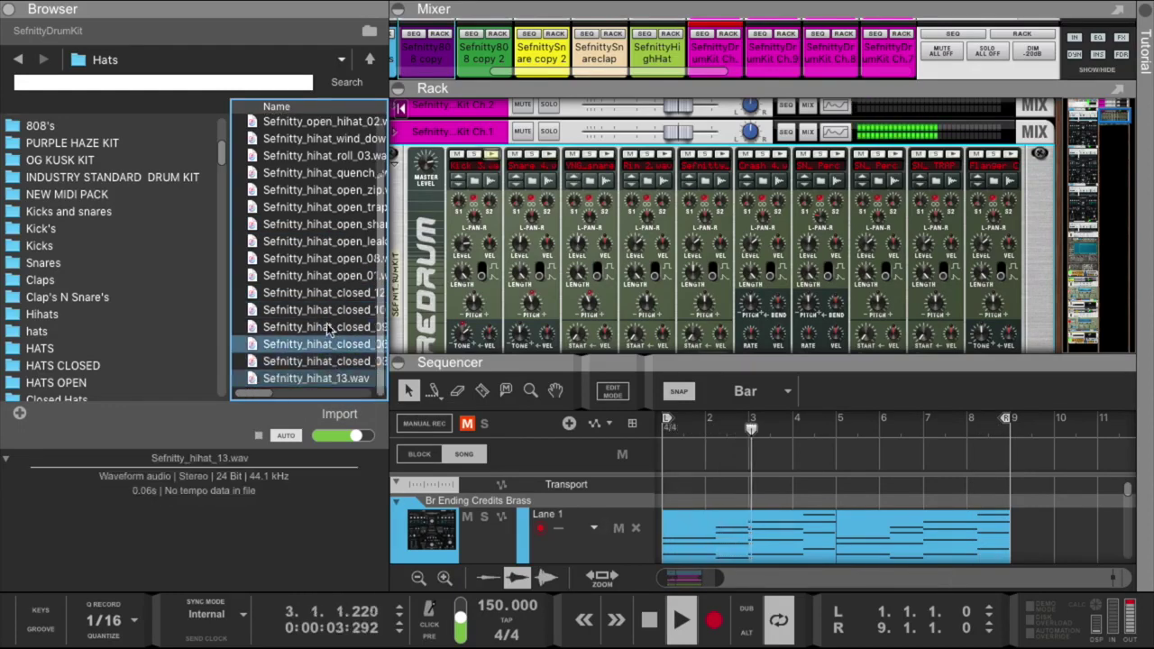
Compare Sefnitty_hihat_open_01, open_sharp, open_trapper, quench and open_zip by auditioning them again.
left_click(324, 275)
left_click(323, 223)
left_click(321, 206)
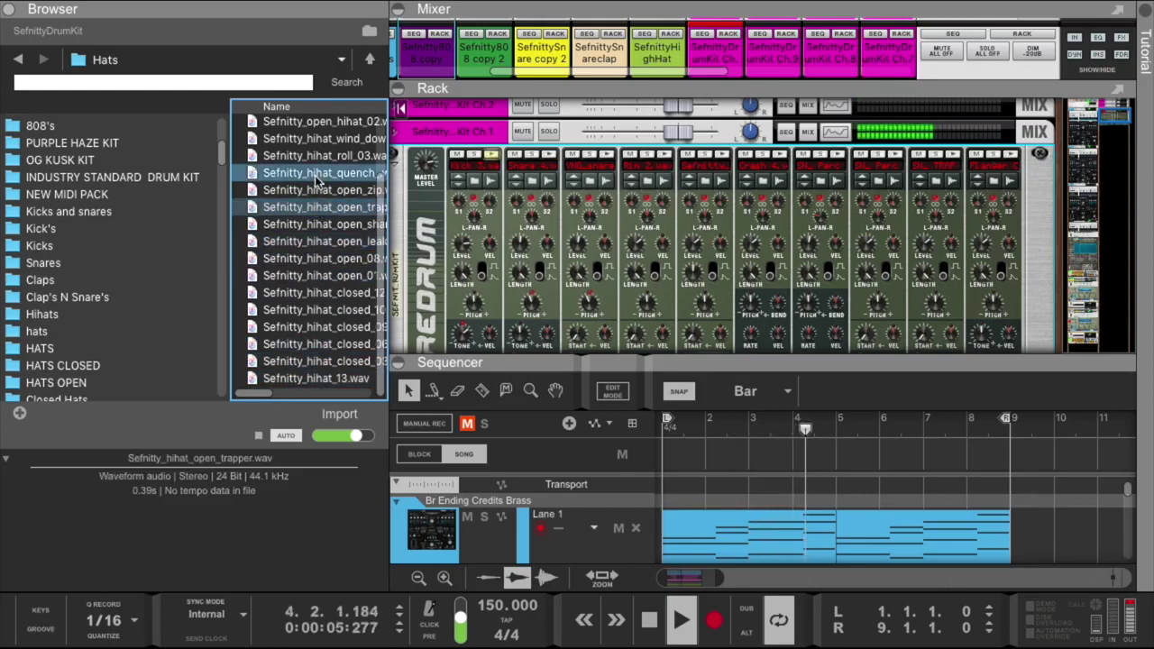
left_click(318, 174)
left_click(320, 190)
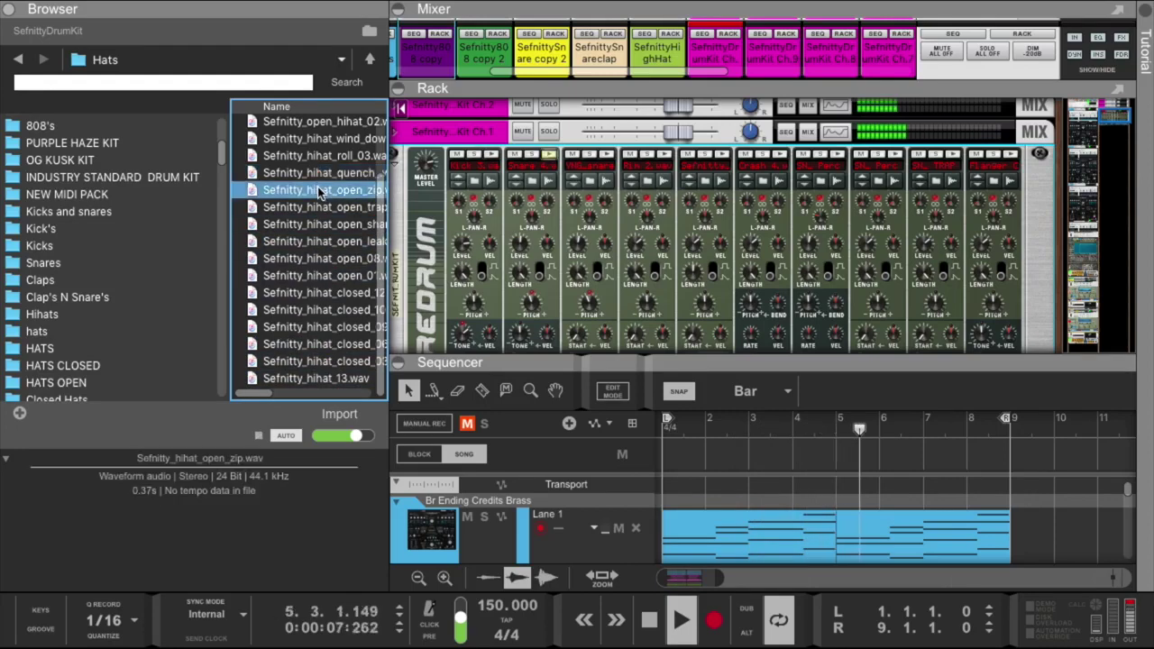
Load Sefnitty_hihat_open_zip.wav into Redrum channel 5 and turn off step 5 of its pattern.
left_click_drag(322, 193, 714, 245)
scroll(821, 311, "down", 3)
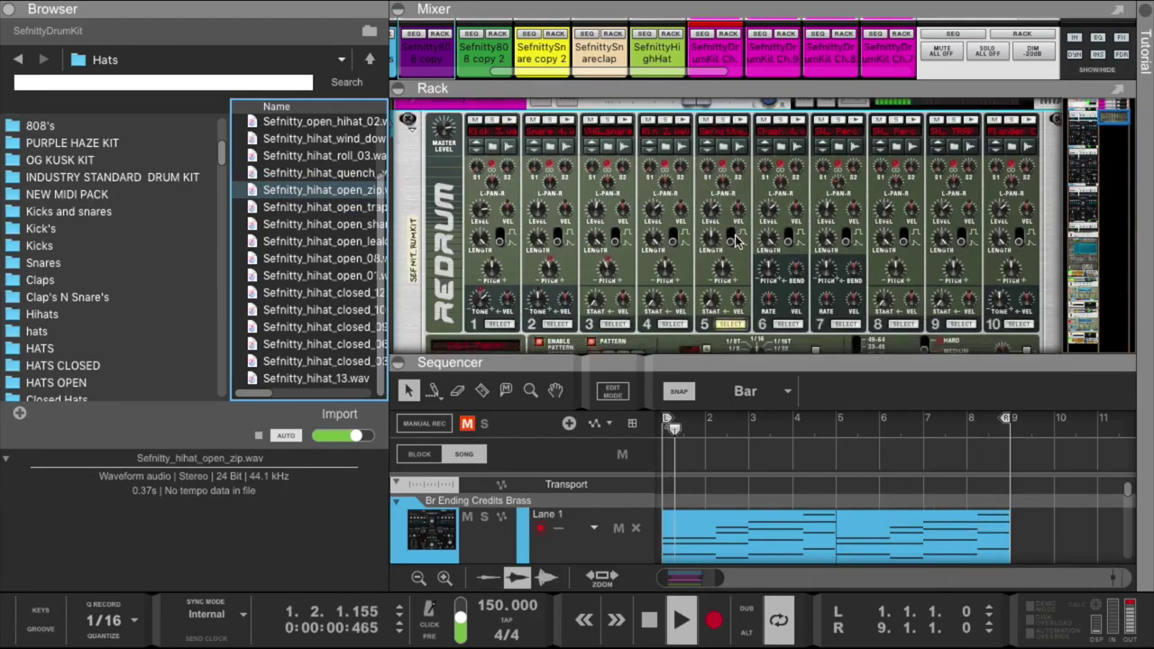
left_click(758, 333)
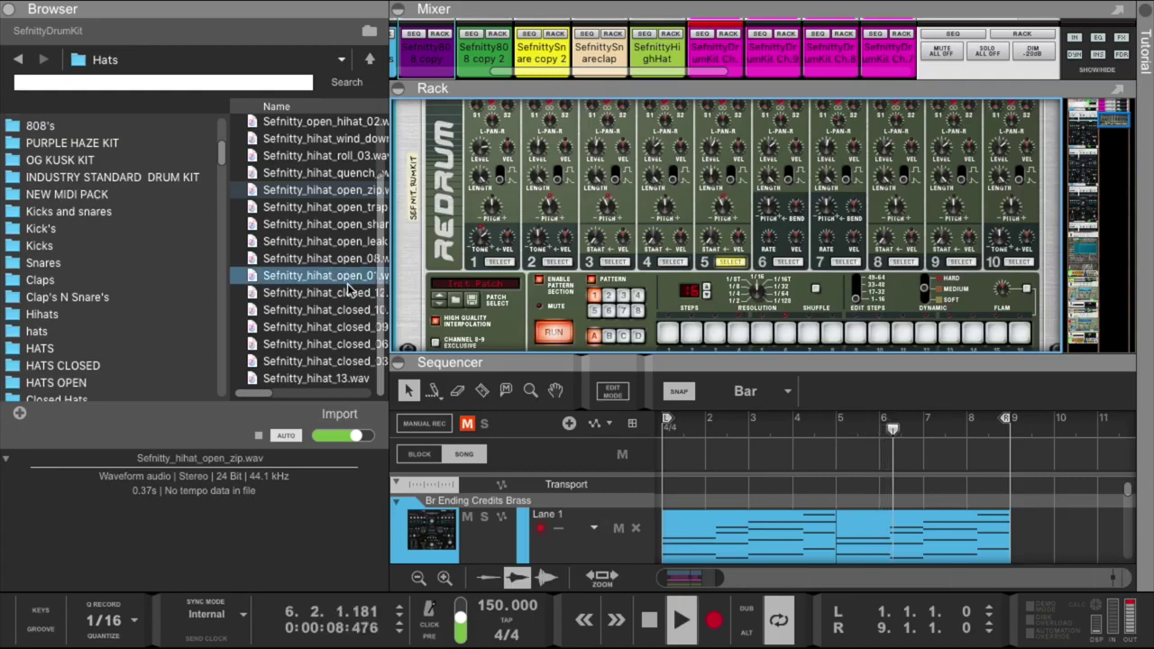
Show the OG KUSK KIT's snare folder and audition the samples from SNsnare9.wav down to SNsnare4.wav.
left_click(101, 159)
left_click(279, 174)
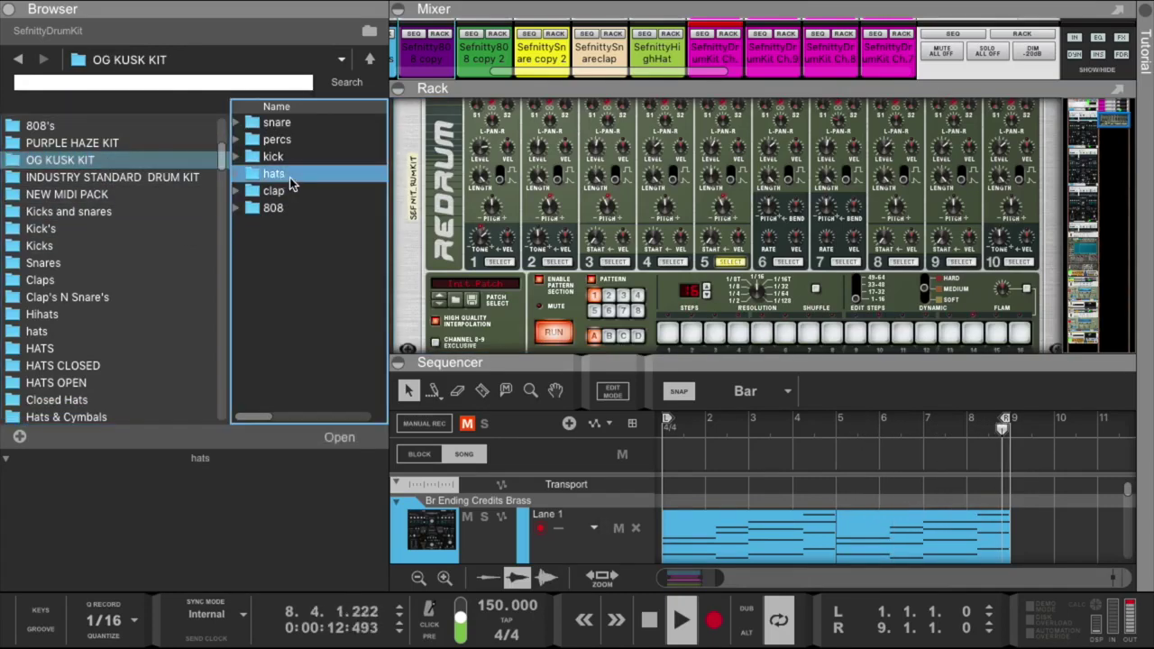
double_click(277, 122)
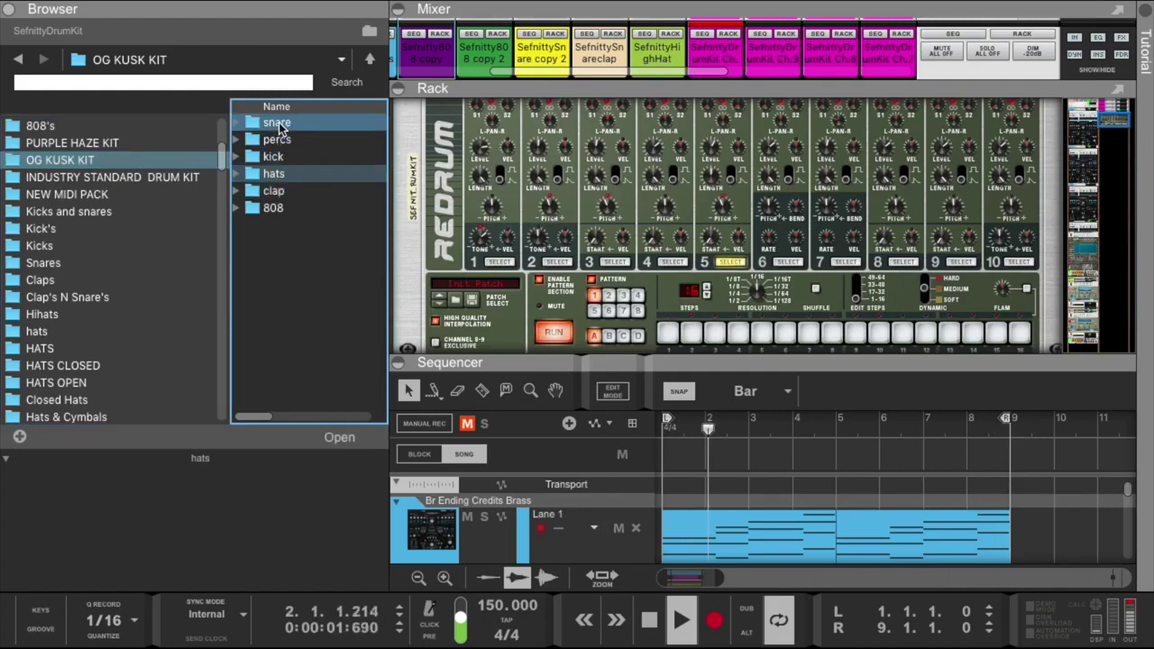
left_click(302, 140)
left_click(302, 157)
left_click(303, 174)
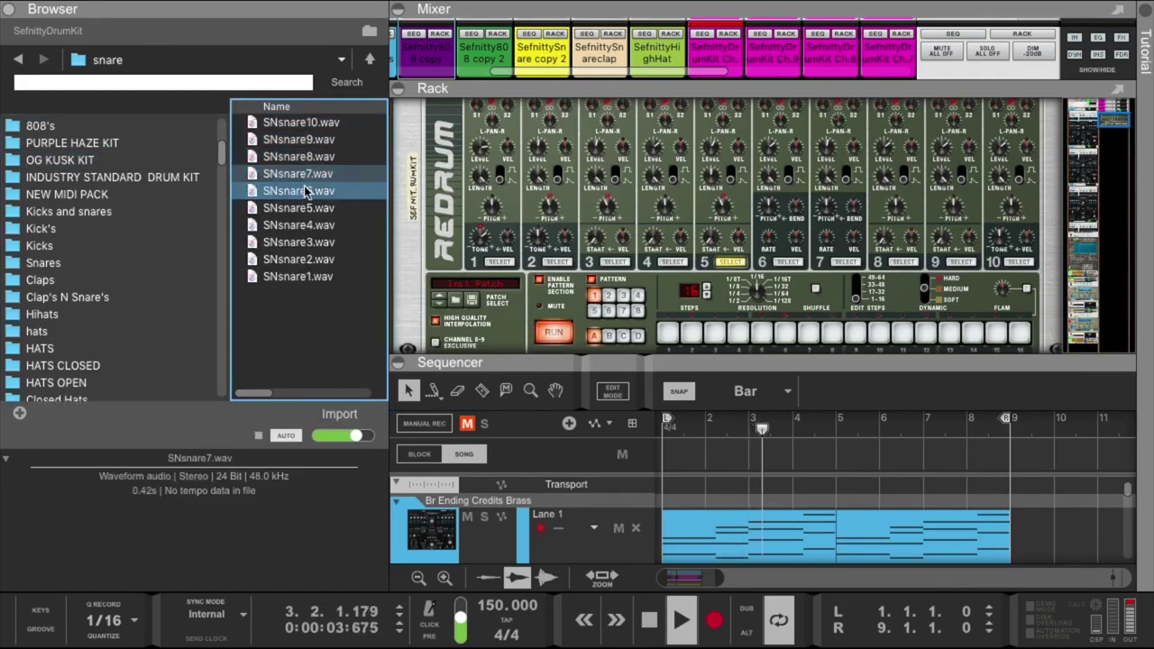
left_click(302, 191)
left_click(306, 208)
left_click(306, 224)
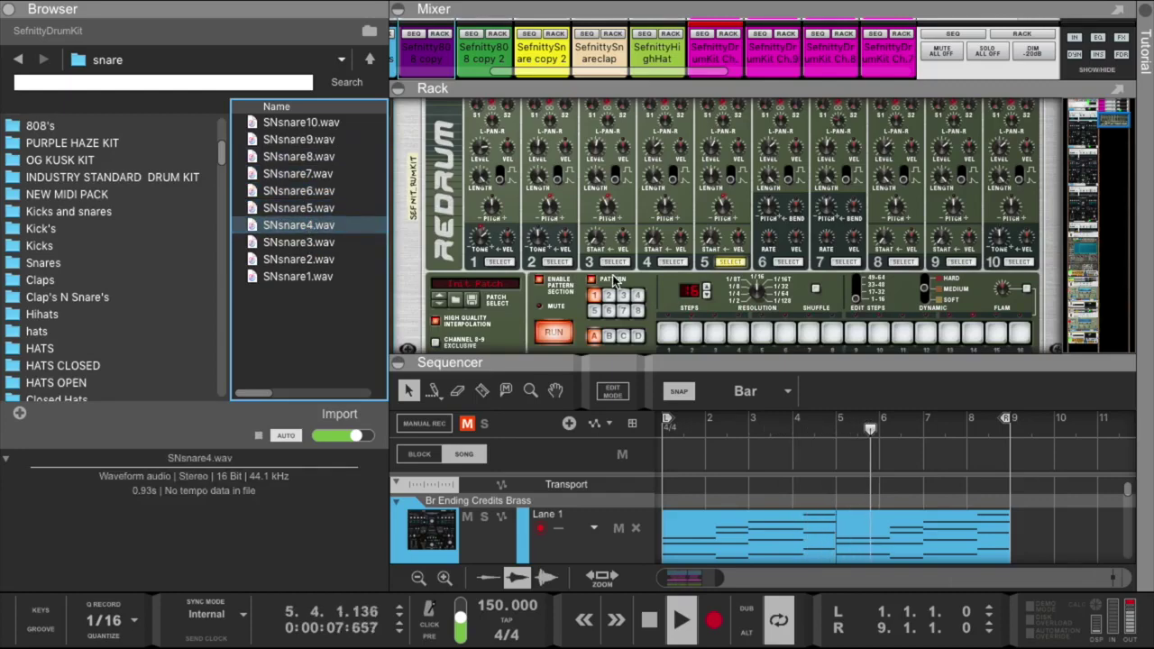
Look over the Redrum's channels and audition SNsnare1.wav and SNsnare2.wav.
scroll(612, 281, "up", 3)
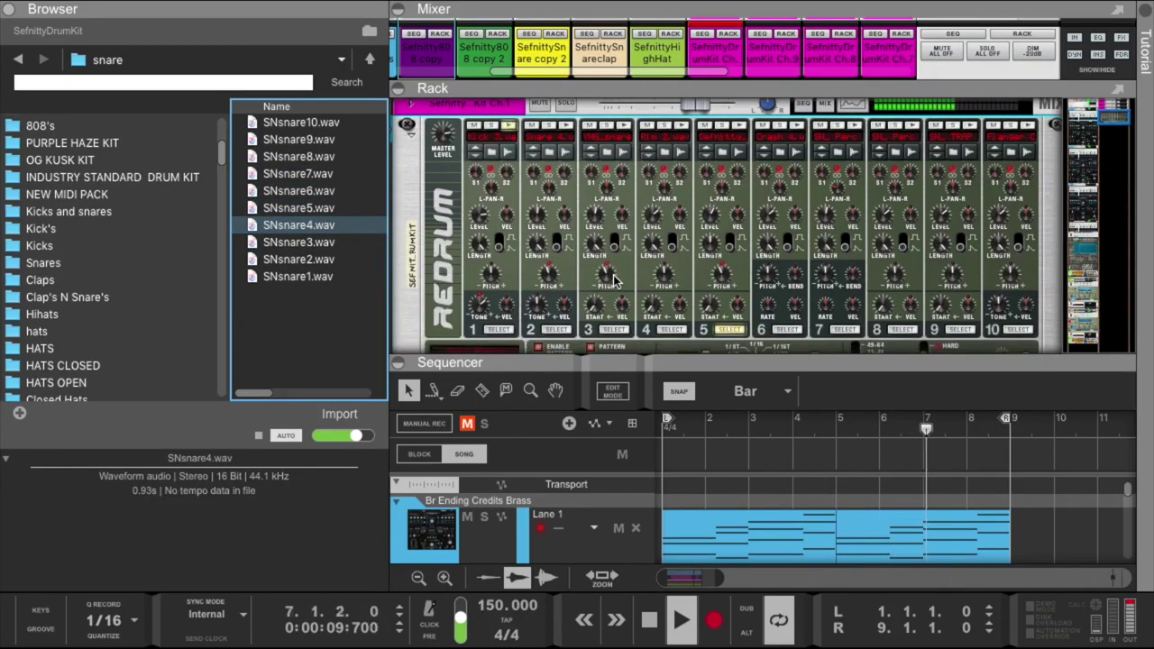
scroll(613, 281, "down", 4)
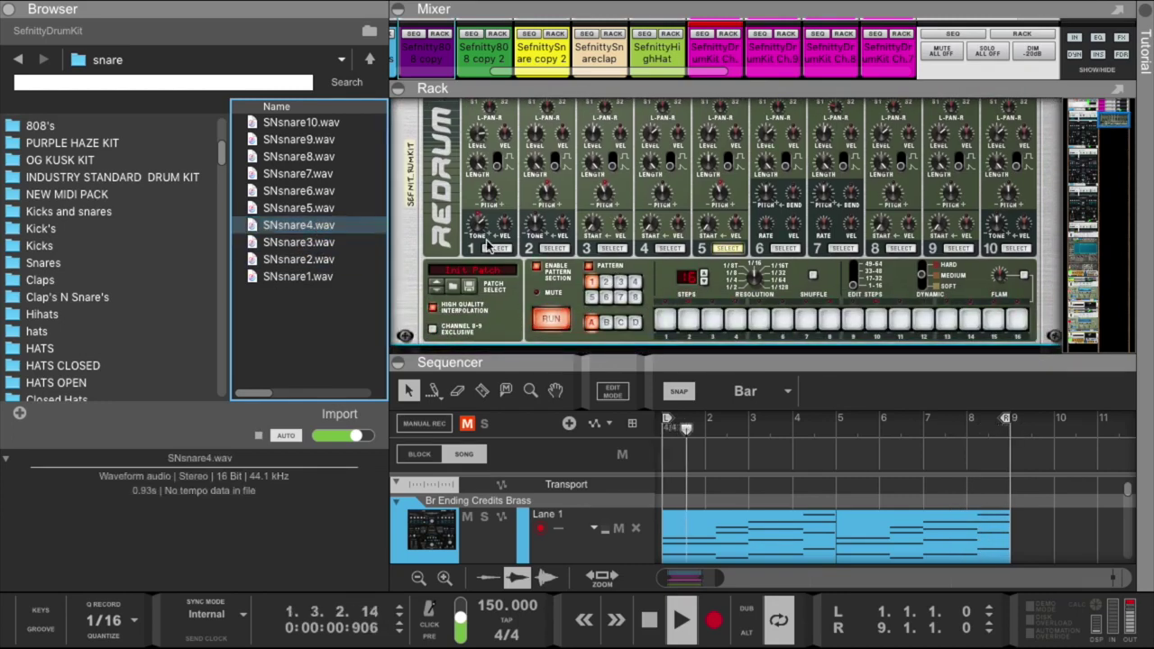
left_click(297, 276)
left_click(291, 260)
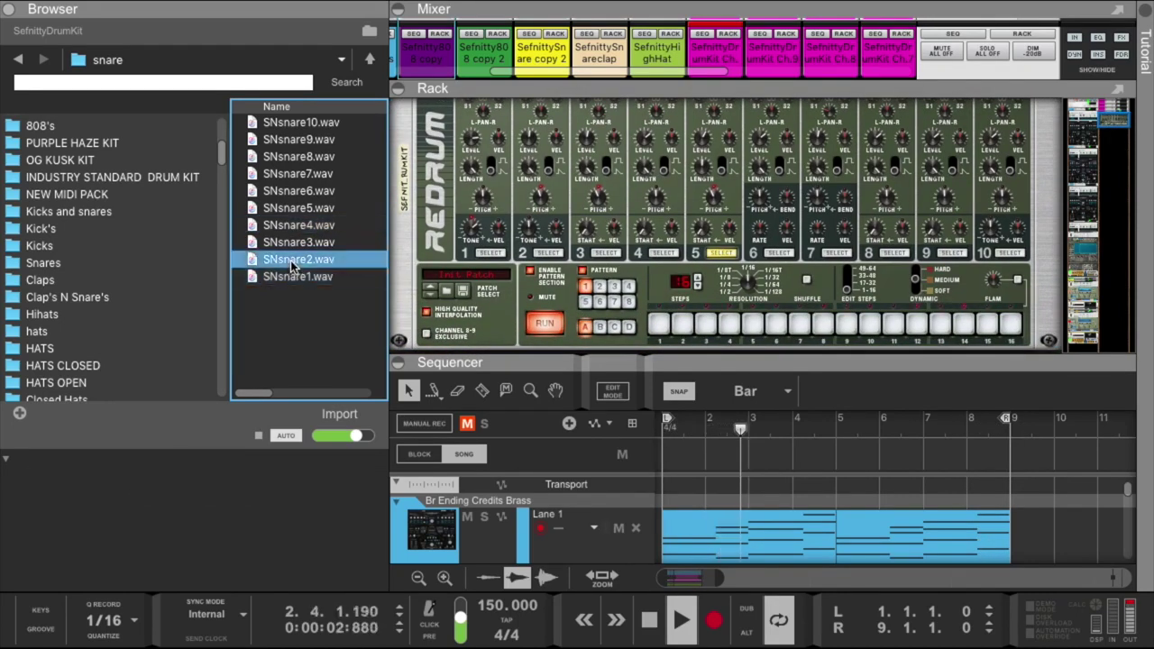
left_click(296, 275)
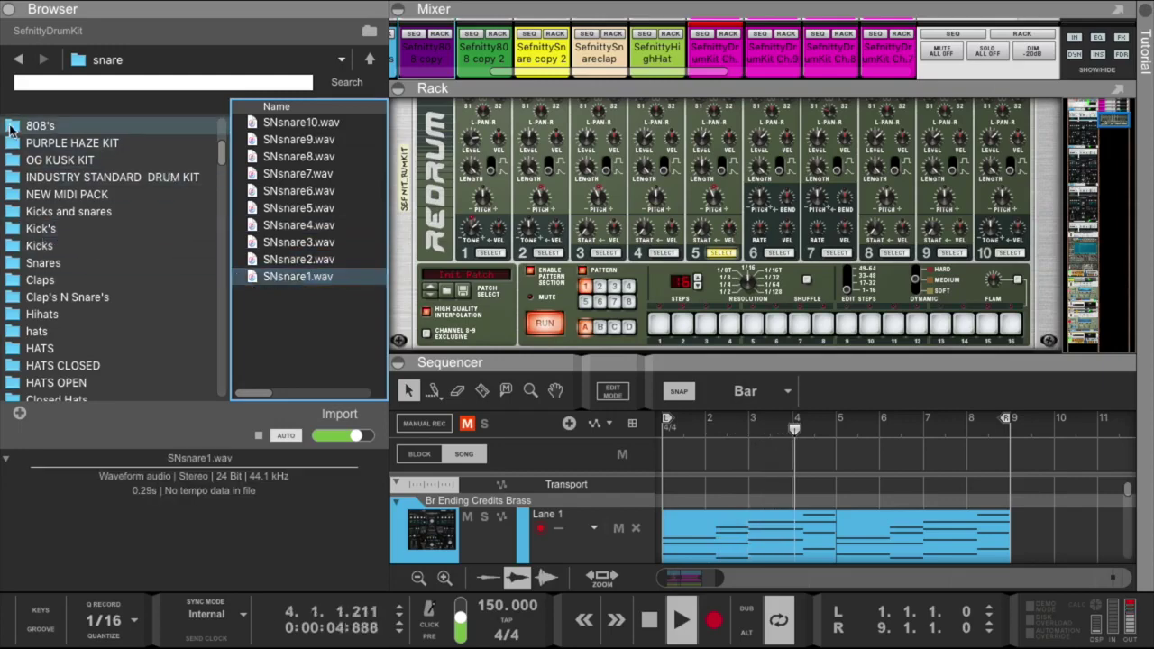
Go back to the OG KUSK KIT folder and show the contents of its percs folder.
left_click(20, 61)
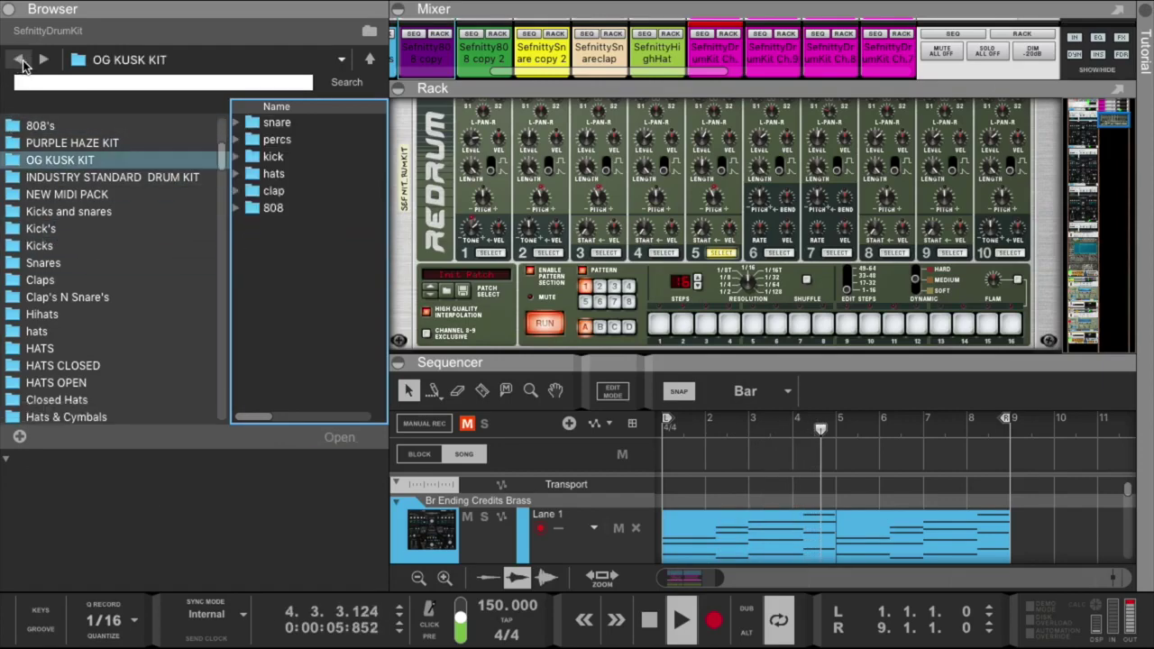
left_click(304, 208)
left_click(292, 173)
left_click(292, 157)
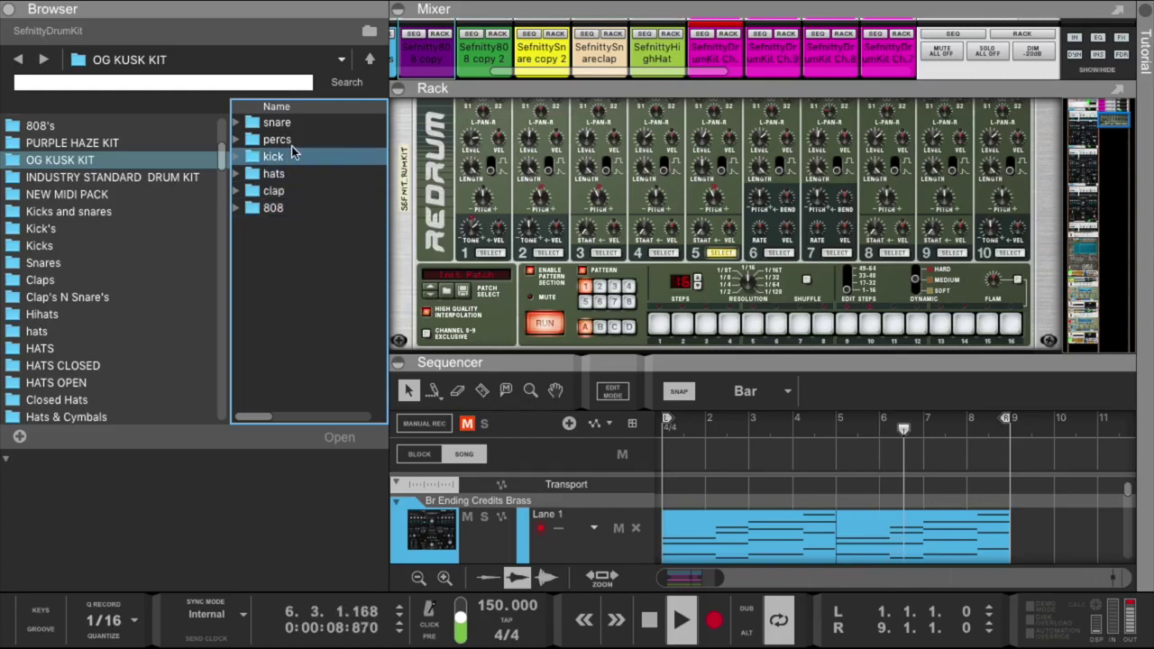
left_click(292, 142)
double_click(297, 141)
Audition the percussion samples SNperc10.wav through SNperc7.wav, comparing SNperc8.wav with SNperc7.wav several times.
left_click(299, 124)
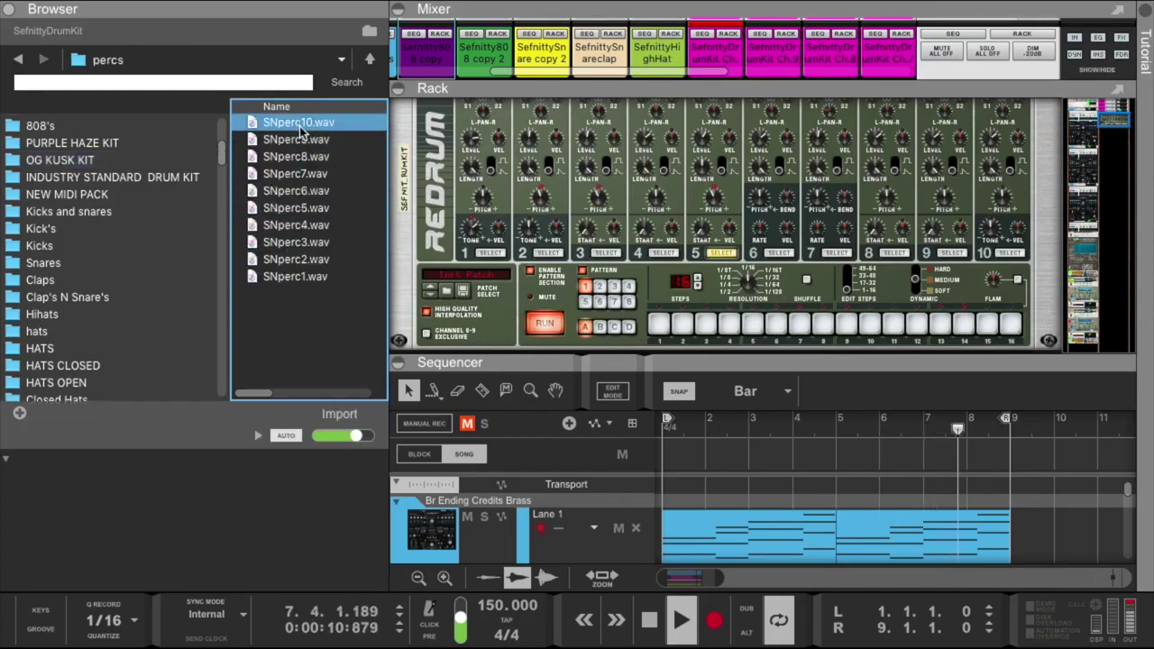
left_click(298, 140)
left_click(299, 158)
left_click(301, 173)
left_click(301, 157)
left_click(301, 173)
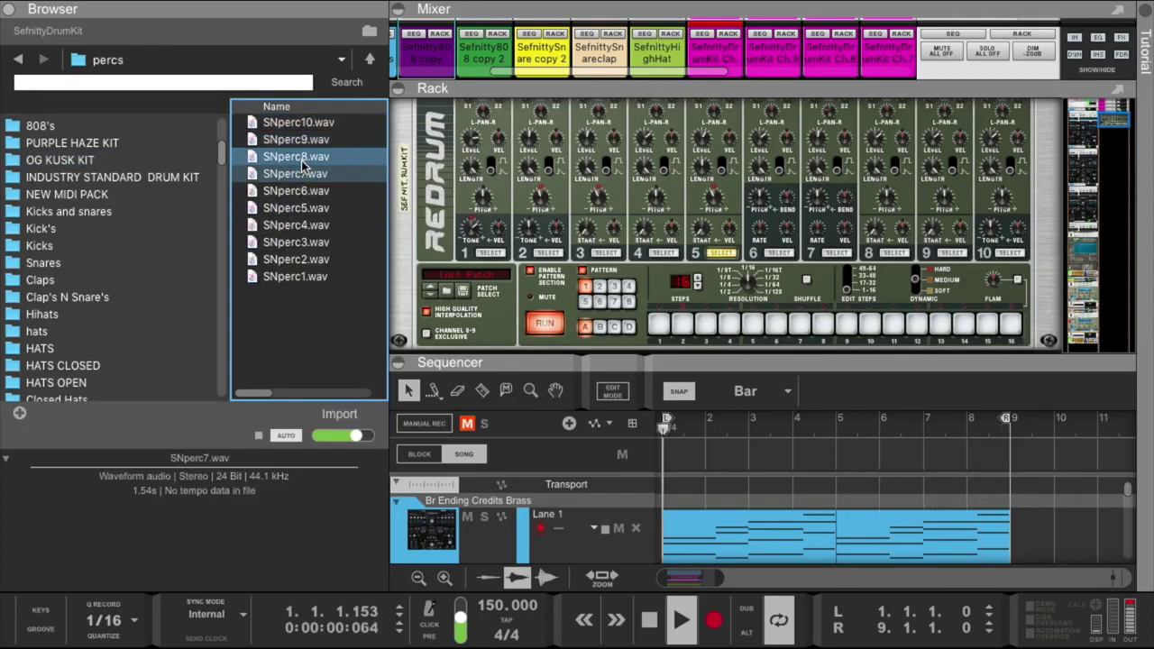
left_click(304, 157)
left_click(305, 174)
scroll(678, 248, "right", 1)
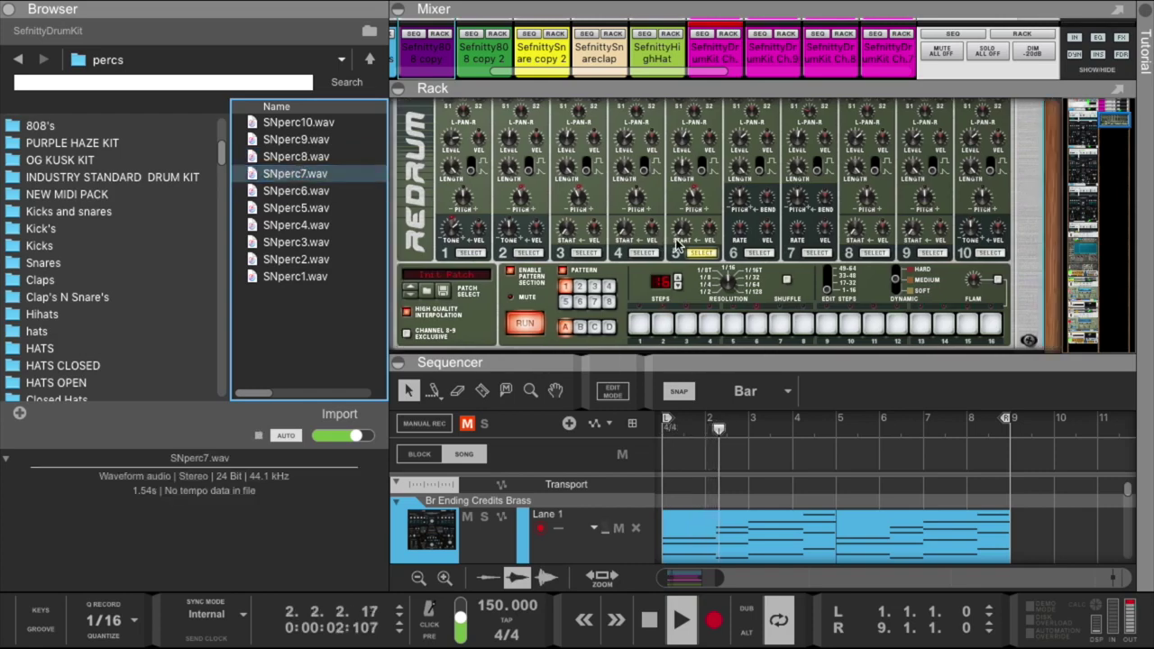
Enlarge the rack area and audition the percussion samples SNperc6.wav through SNperc1.wav.
left_click_drag(647, 361, 647, 415)
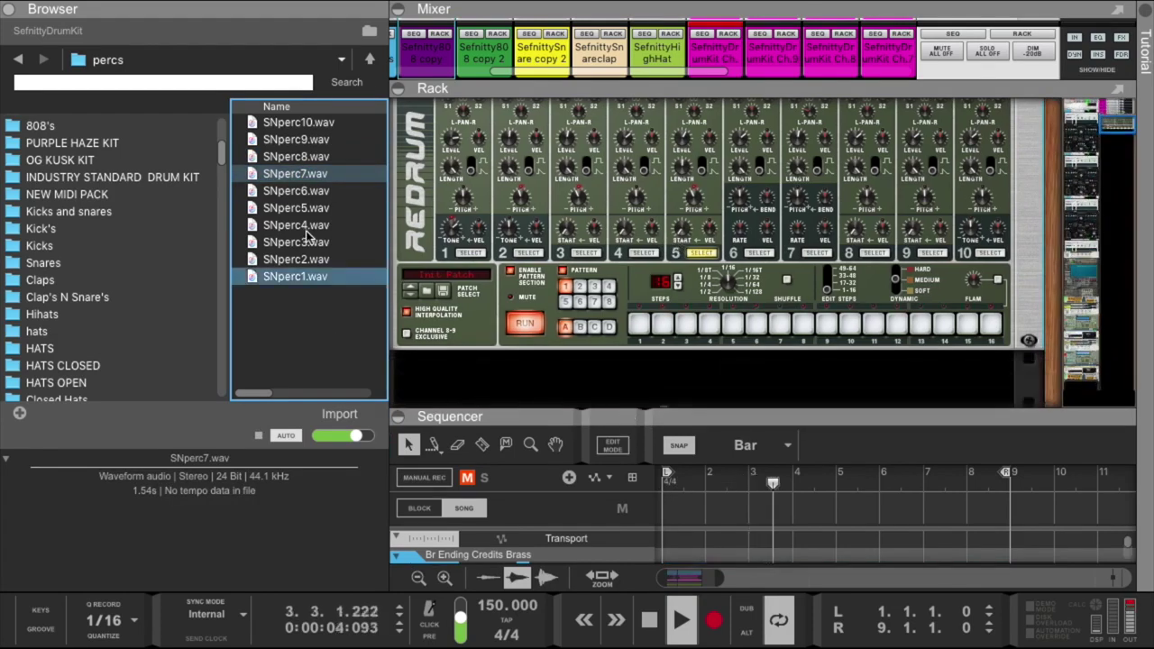
left_click(297, 191)
left_click(312, 208)
left_click(314, 224)
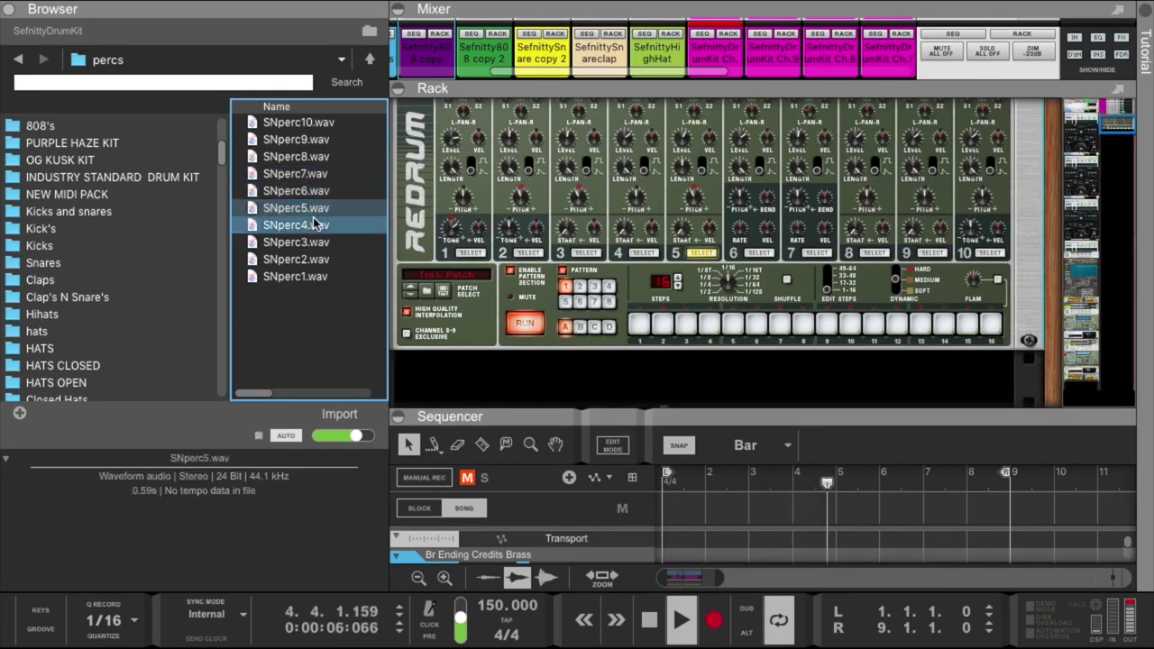
left_click(316, 242)
left_click(316, 260)
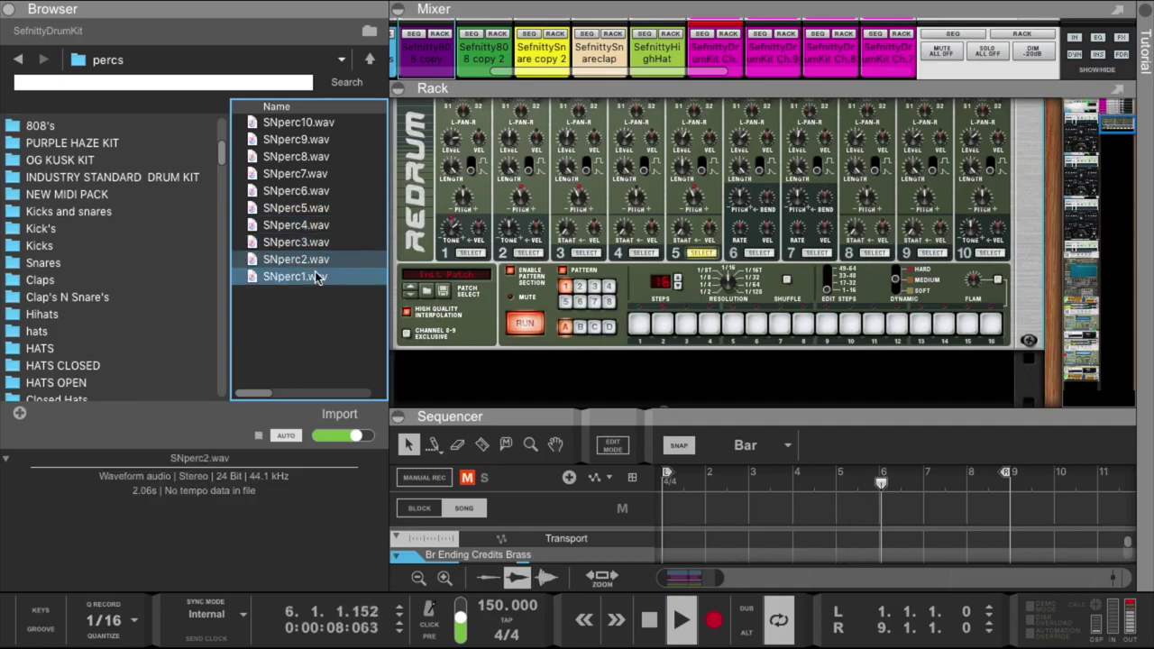
left_click(315, 276)
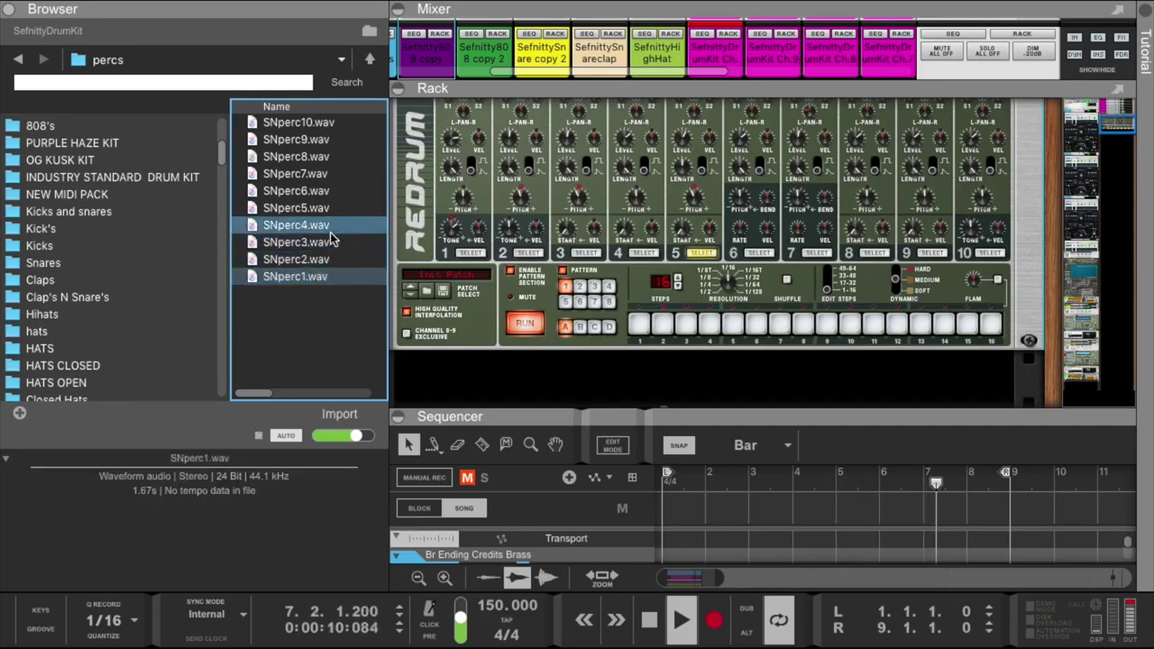
Load SNperc2.wav from the percs folder into Redrum channel 9 and toggle step 1 of its pattern.
scroll(468, 244, "up", 3)
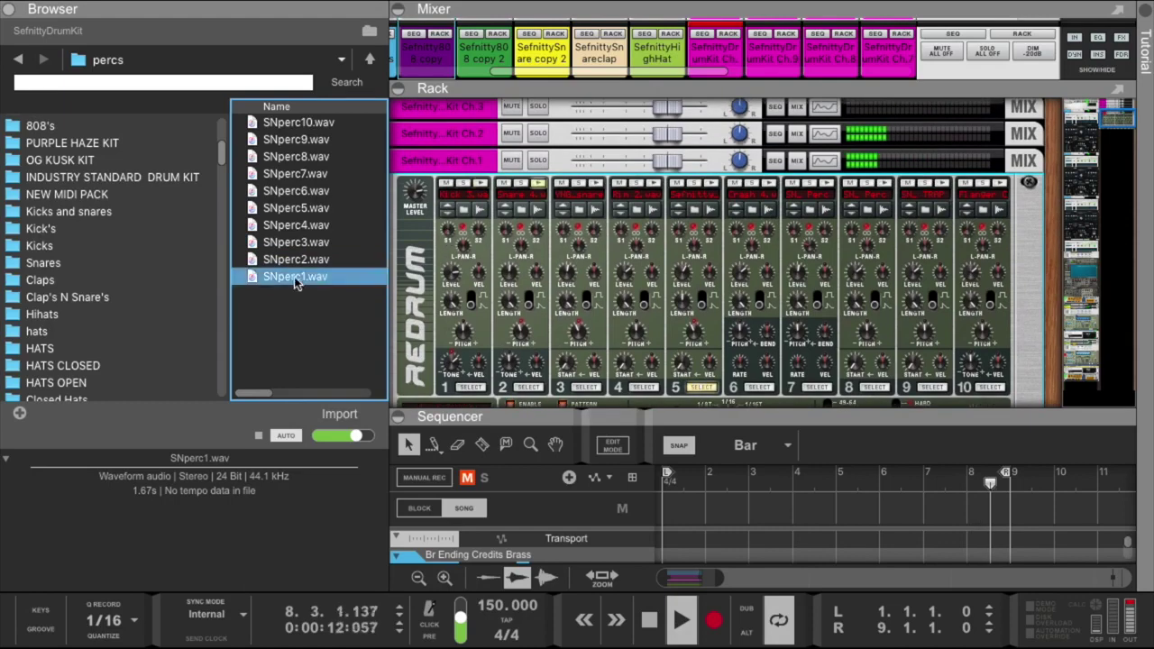
left_click(307, 261)
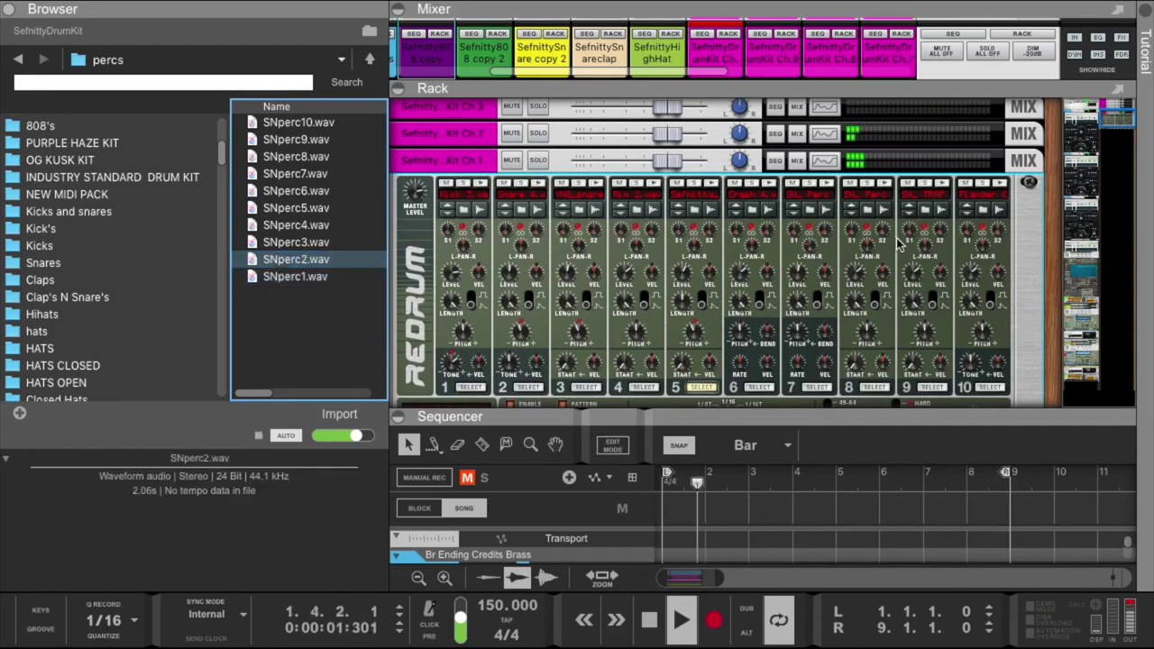
scroll(888, 239, "down", 3)
left_click_drag(311, 261, 929, 216)
scroll(883, 345, "down", 2)
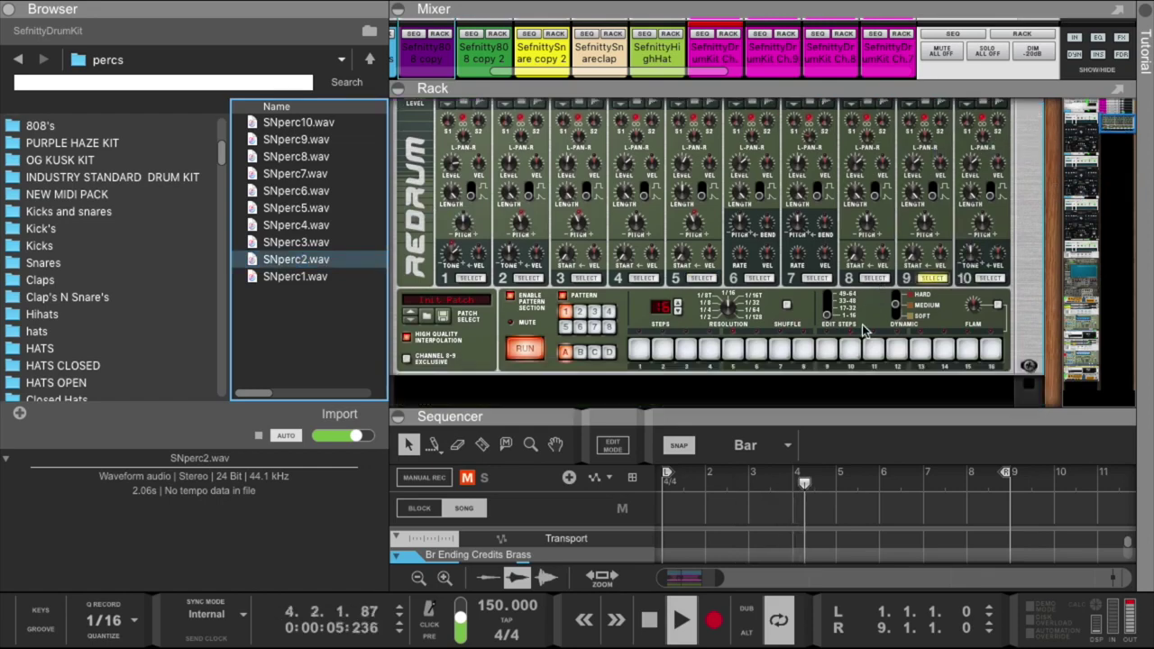
left_click(639, 341)
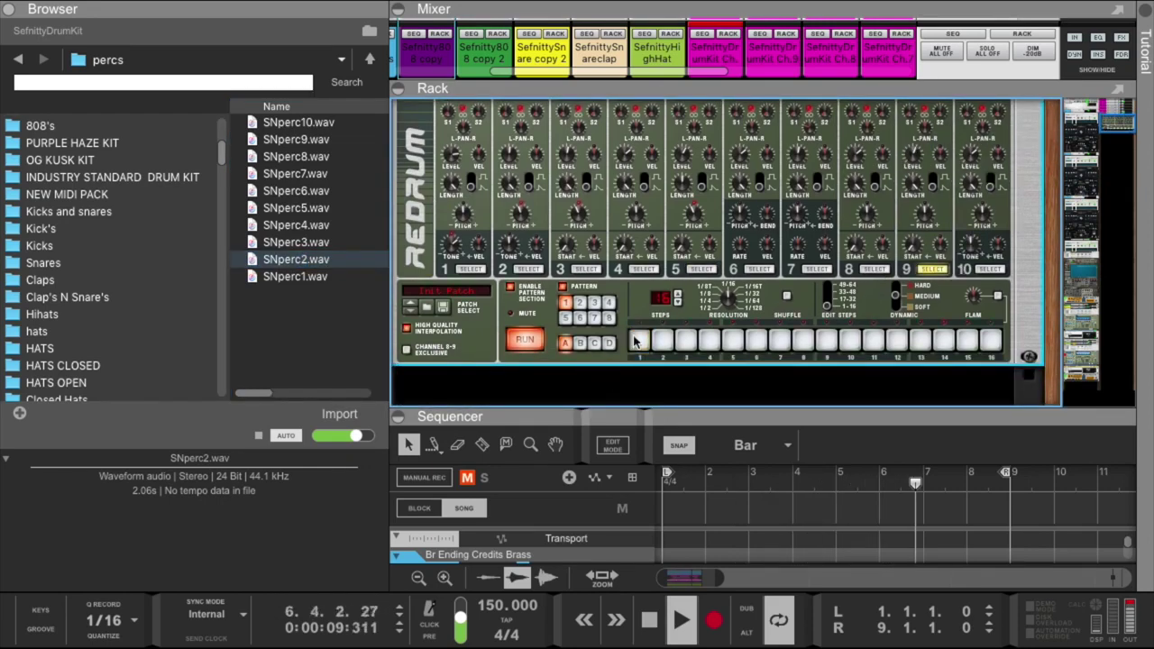
Draw a three-bar clip from bar 1 on the empty second lane of the SefnittyDrumKit track and open it for editing.
left_click_drag(663, 410, 662, 221)
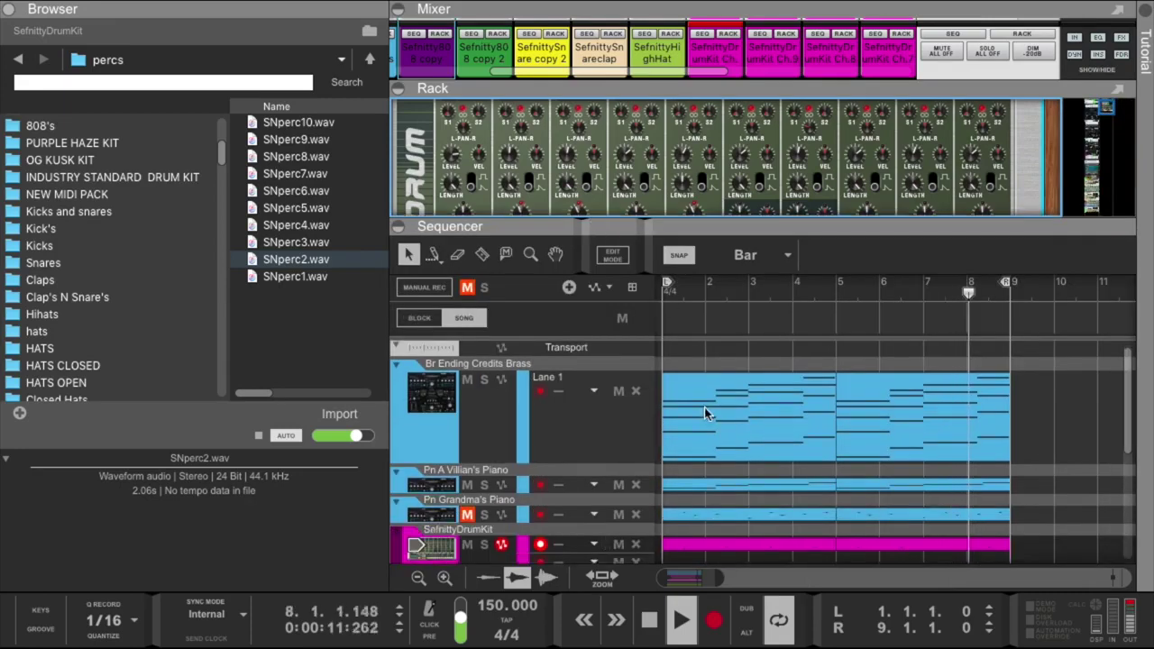
scroll(704, 408, "down", 5)
left_click_drag(667, 416, 736, 413)
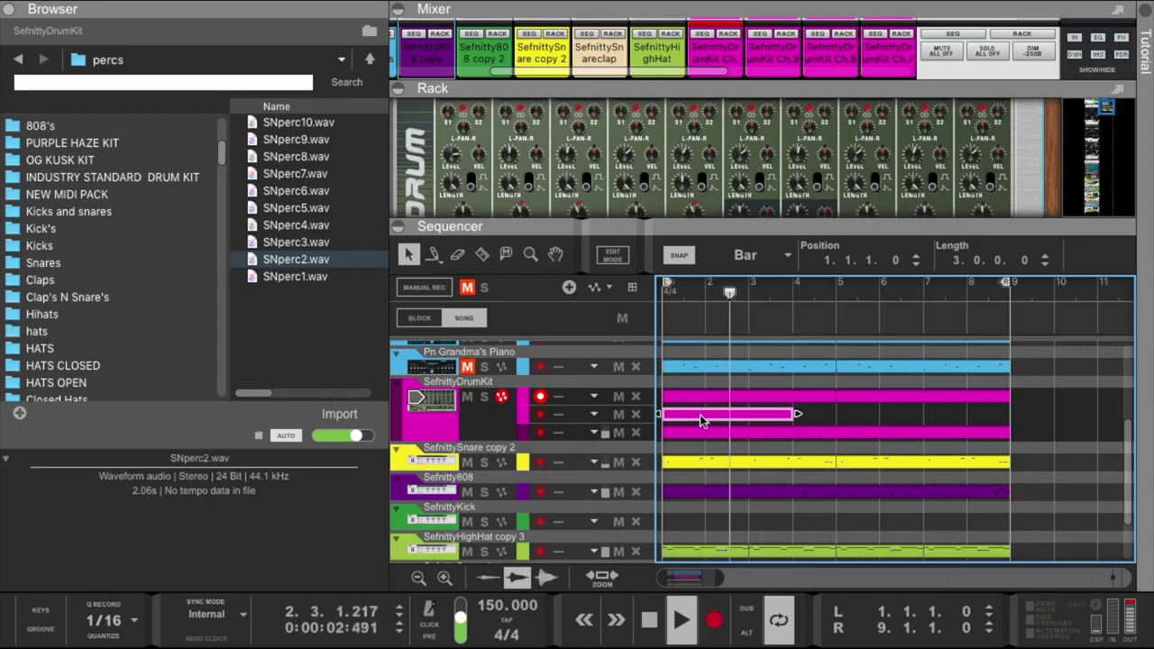
double_click(700, 414)
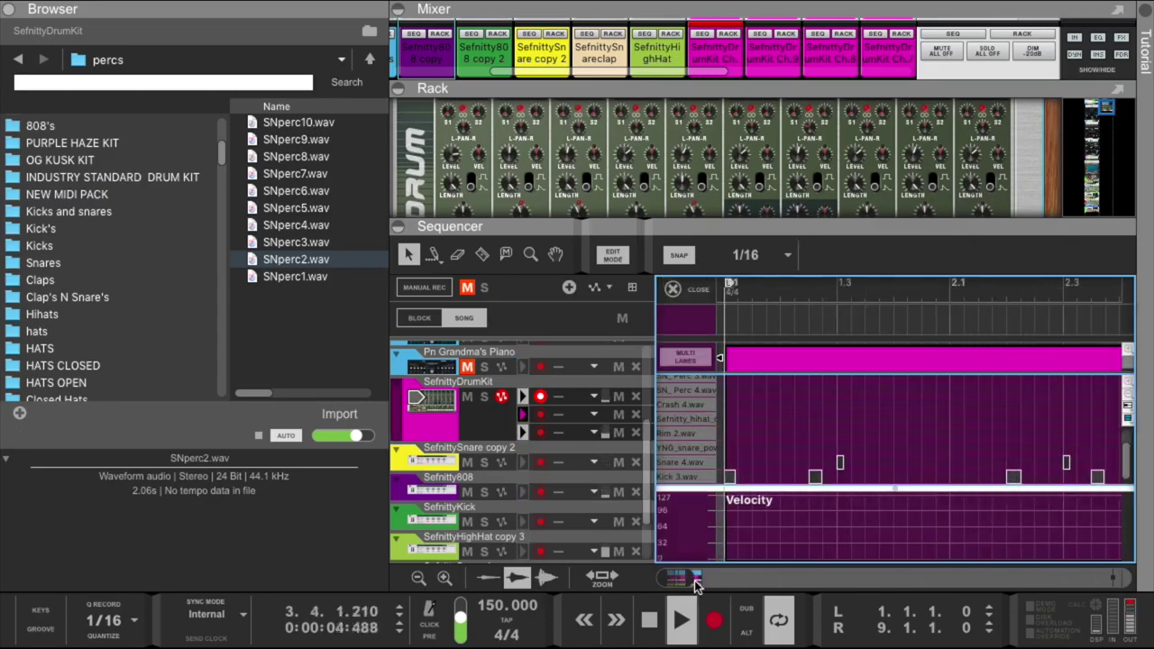
Add a 1/16 SNperc2.wav note at the start of bar 2 in the drum kit clip.
left_click_drag(696, 584, 700, 582)
left_click_drag(700, 219, 663, 136)
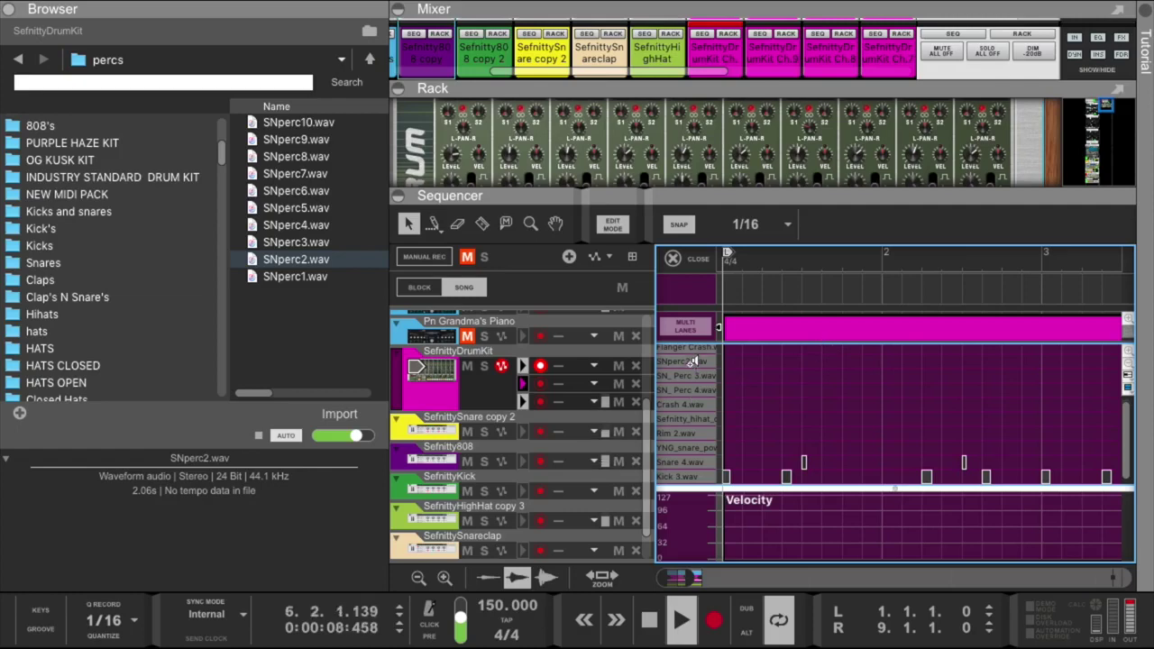
key("space")
key("space")
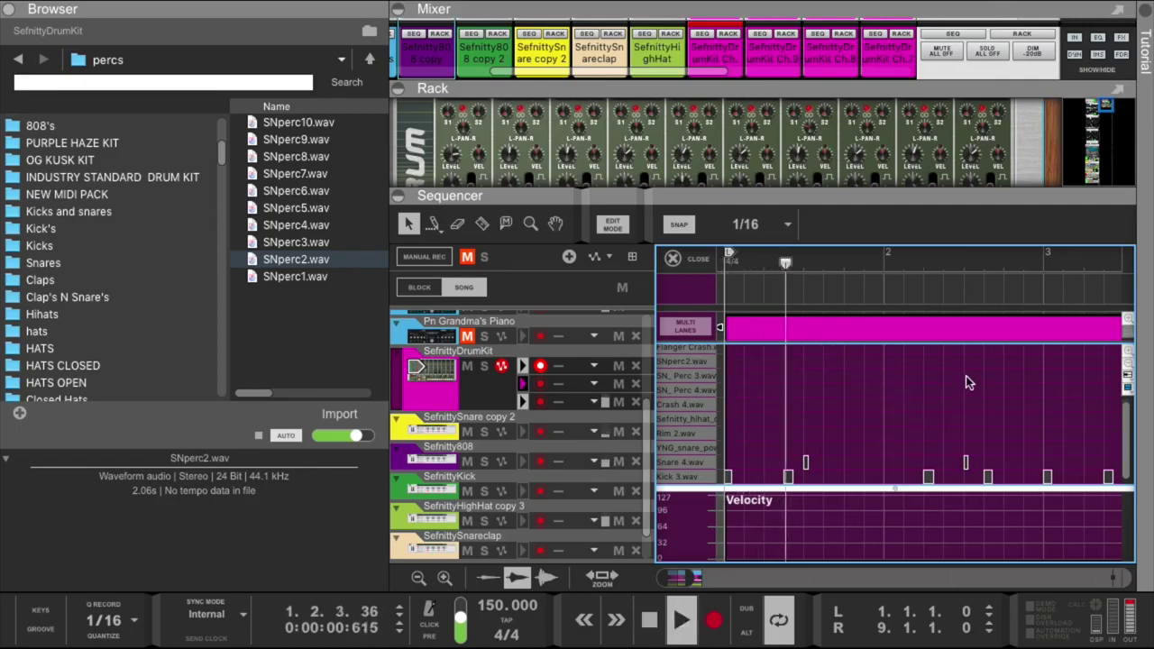
key("space")
key("space")
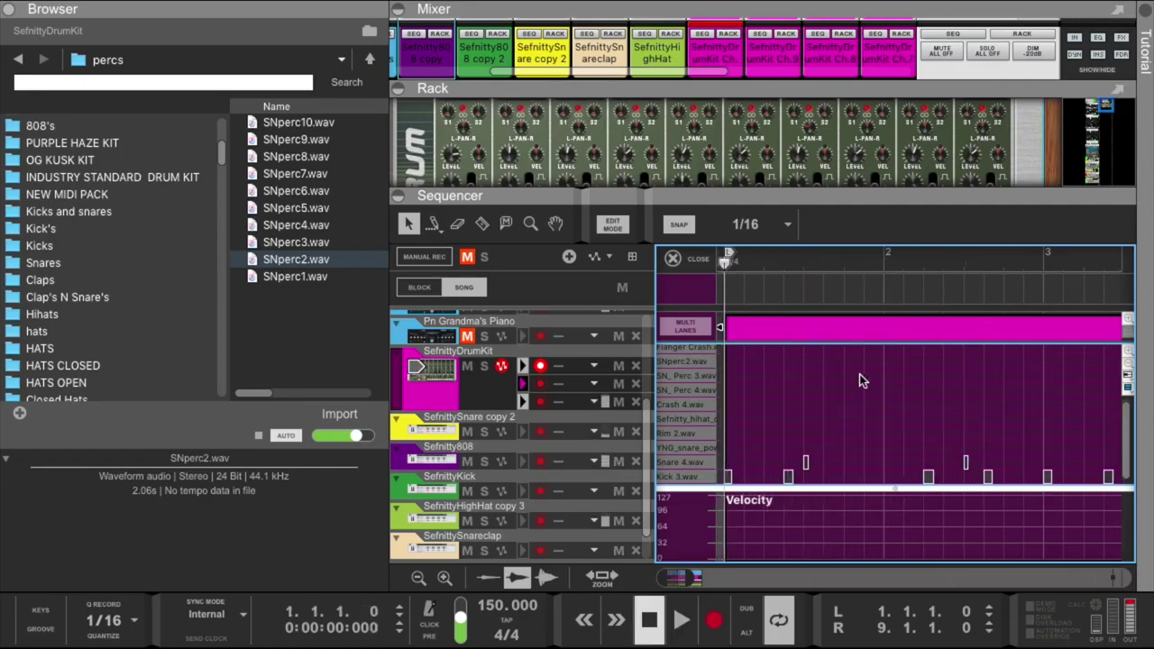
left_click(888, 360)
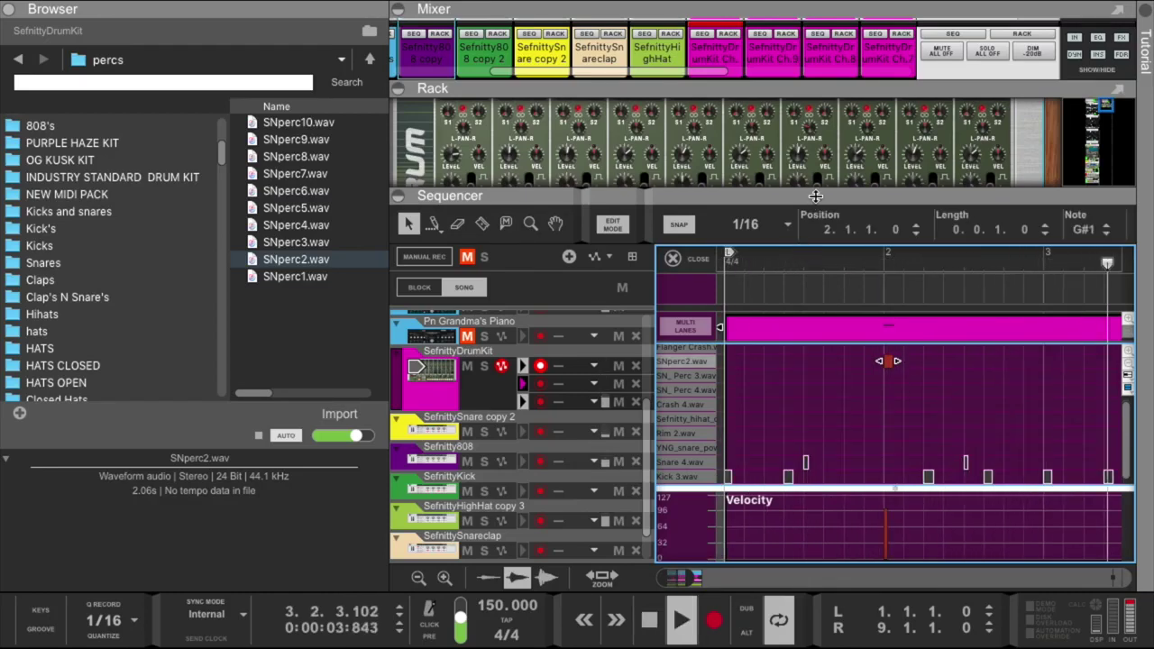
Set the Redrum's Drum 9 level to 55.
left_click_drag(812, 202, 811, 335)
scroll(969, 198, "up", 2)
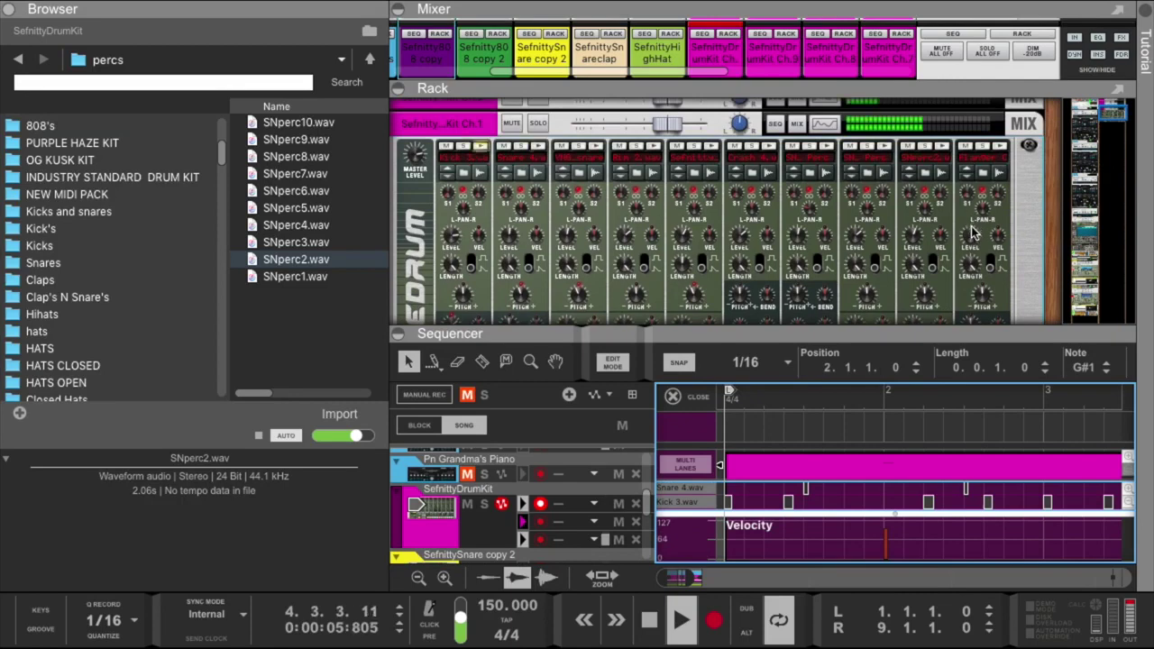
left_click(854, 245)
scroll(831, 243, "down", 1)
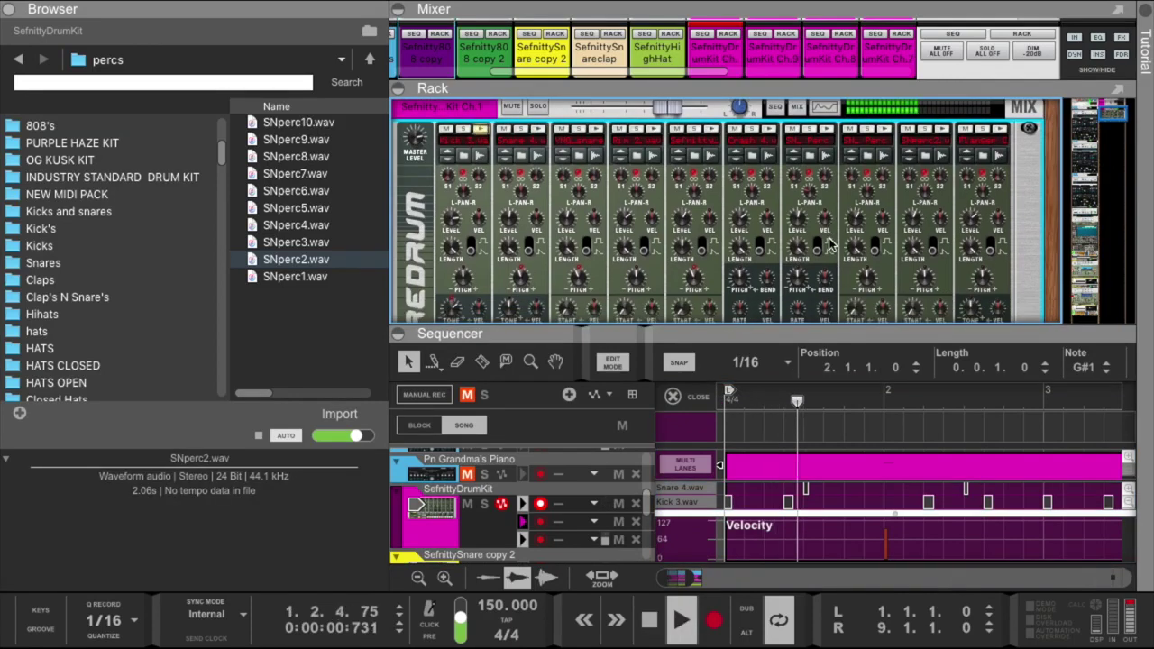
scroll(830, 243, "down", 1)
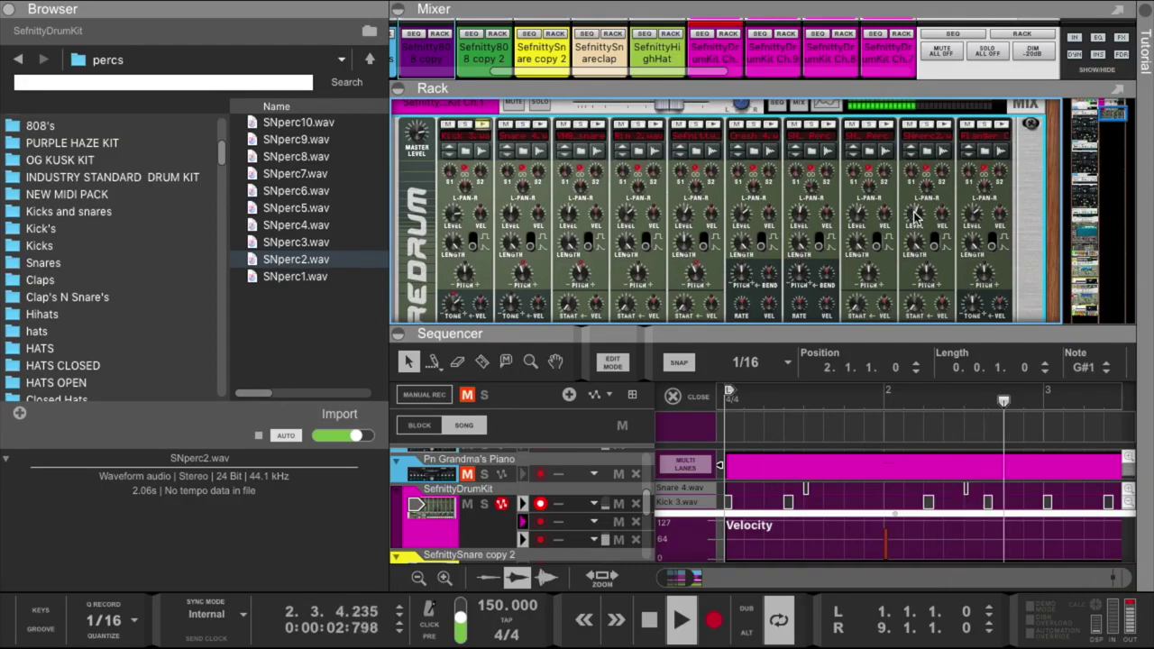
scroll(914, 243, "down", 5)
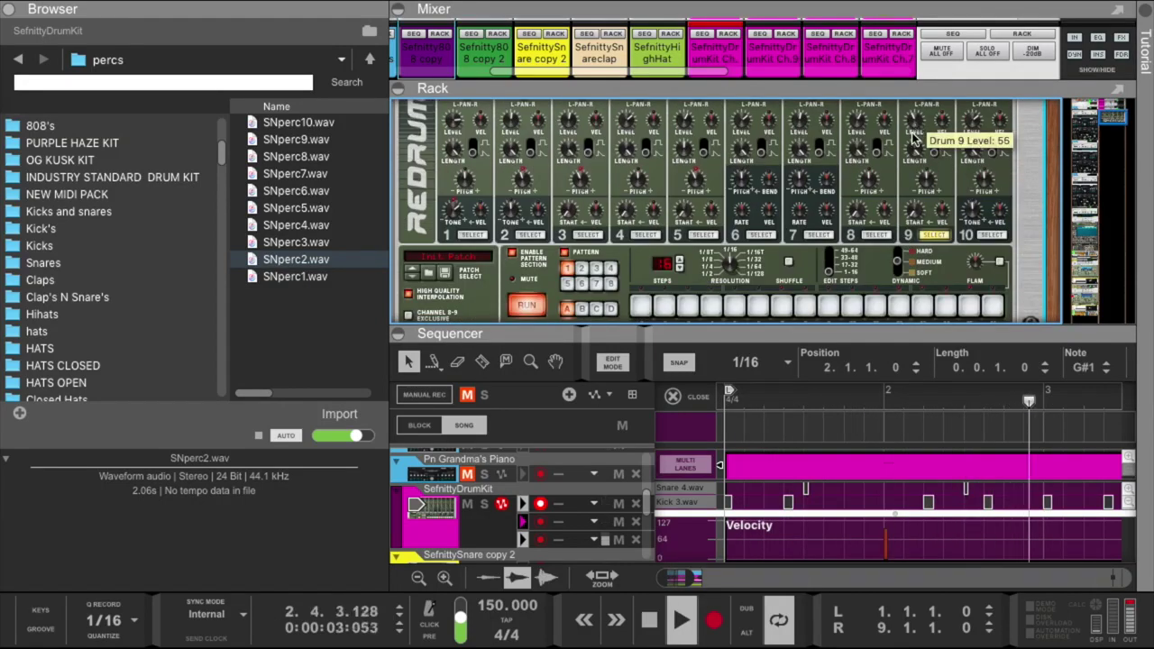
Audition the samples SNperc4.wav, SNperc6.wav, SNperc7.wav and SNperc8.wav, and load SNperc7.wav into Redrum channel 7.
left_click_drag(750, 338, 750, 257)
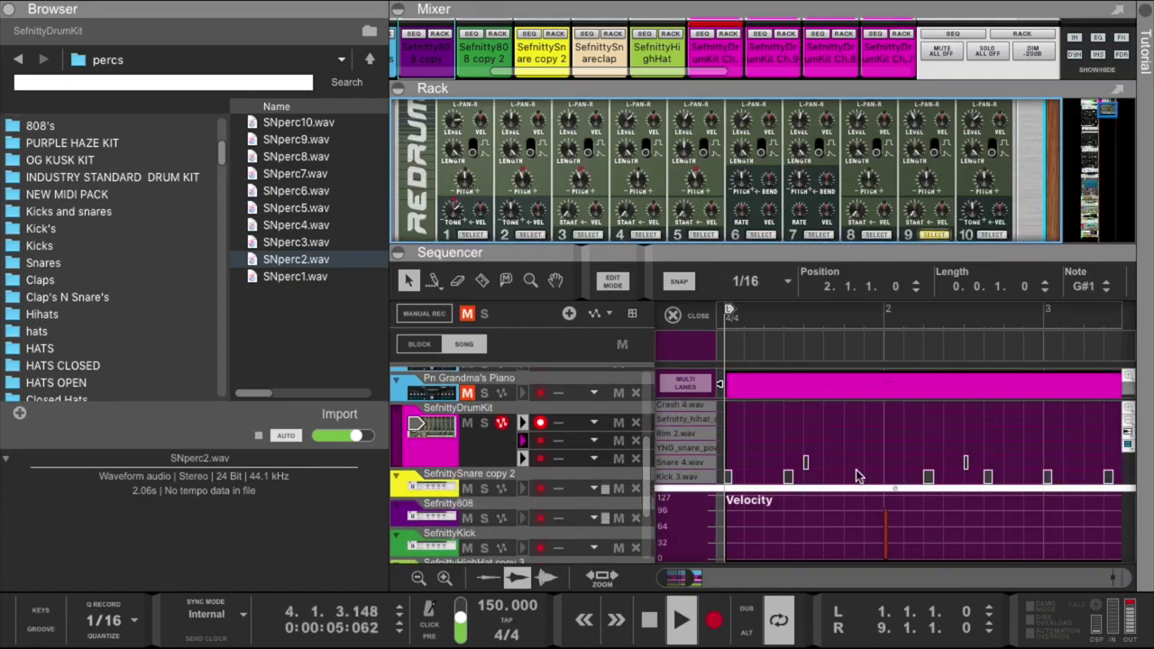
left_click(298, 225)
left_click(300, 190)
left_click(299, 173)
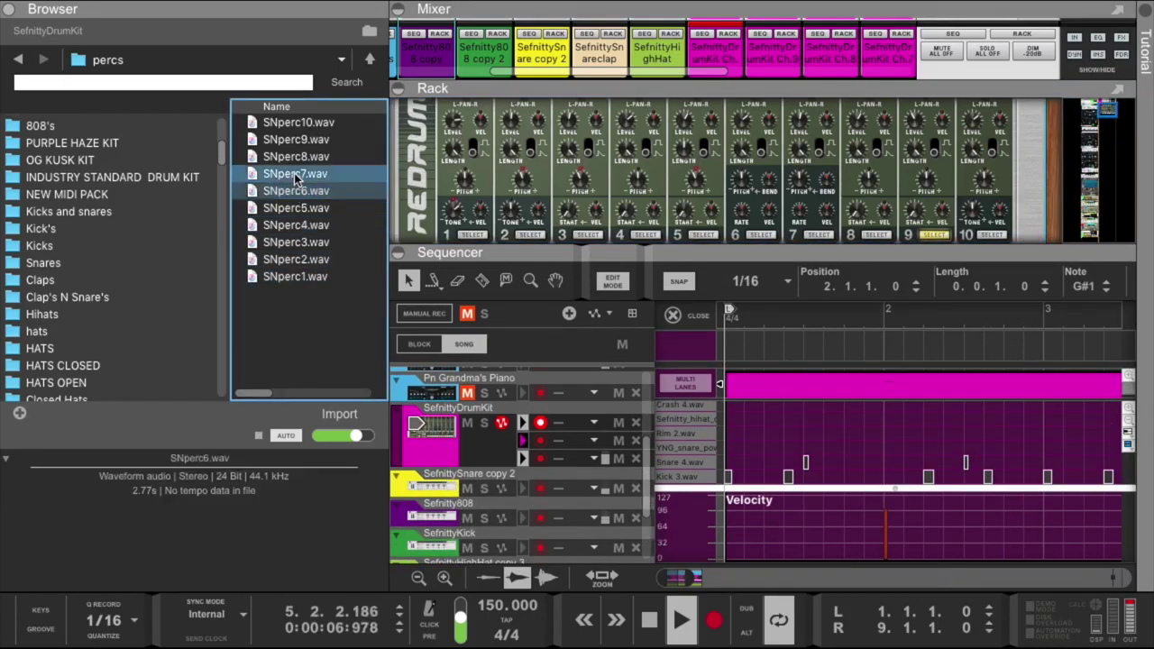
left_click(297, 158)
left_click(297, 173)
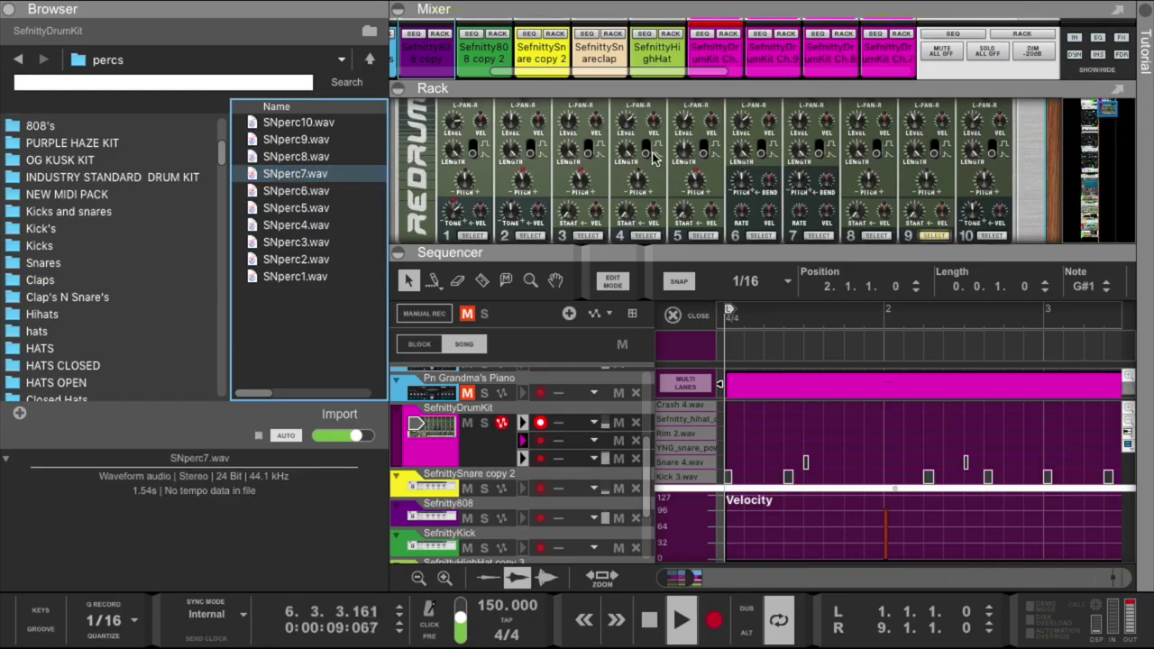
scroll(653, 163, "up", 3)
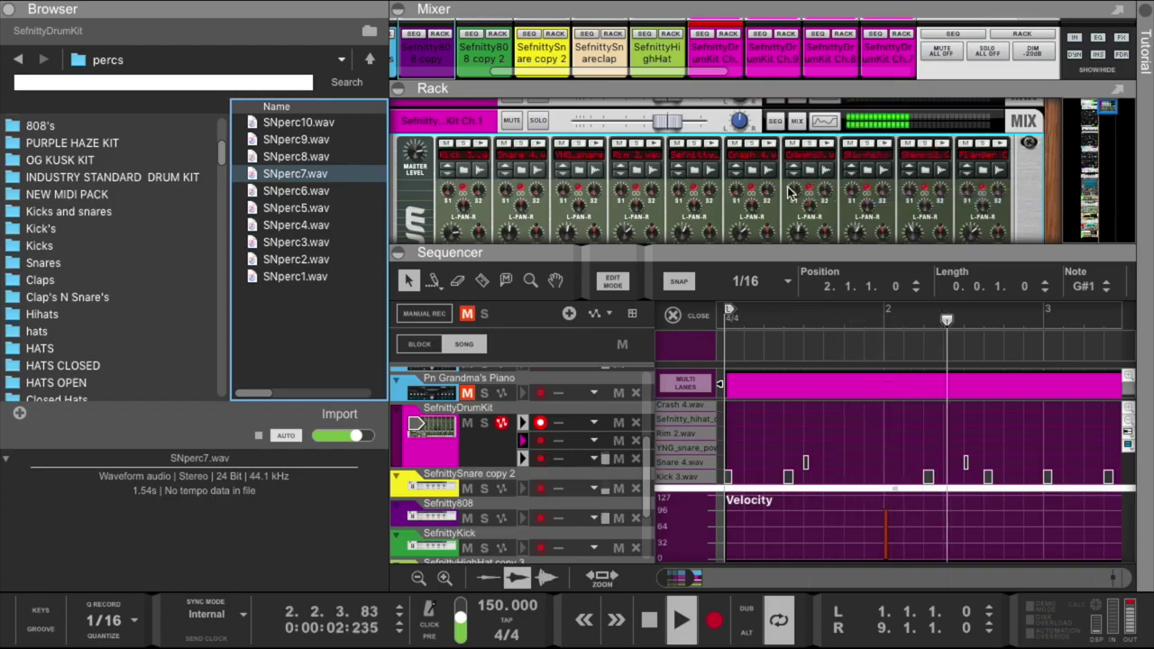
scroll(831, 187, "down", 3)
Hide the browser, give the sequencer more room and extend the percussion clip to eight bars.
left_click_drag(834, 255, 834, 101)
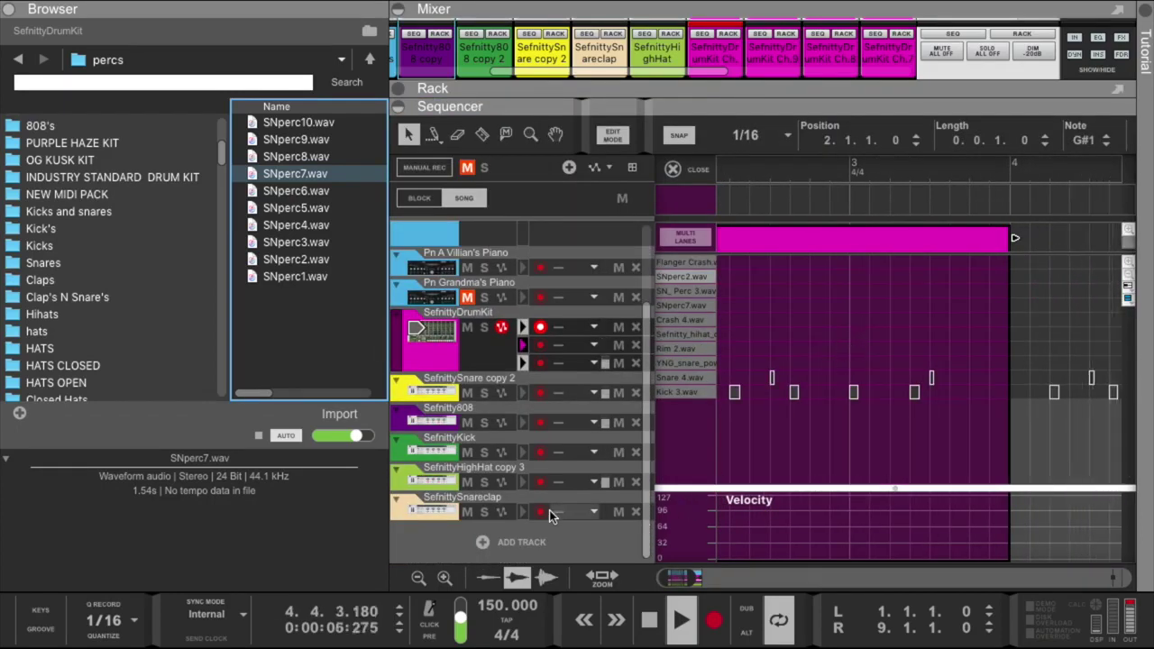
left_click_drag(388, 309, 292, 412)
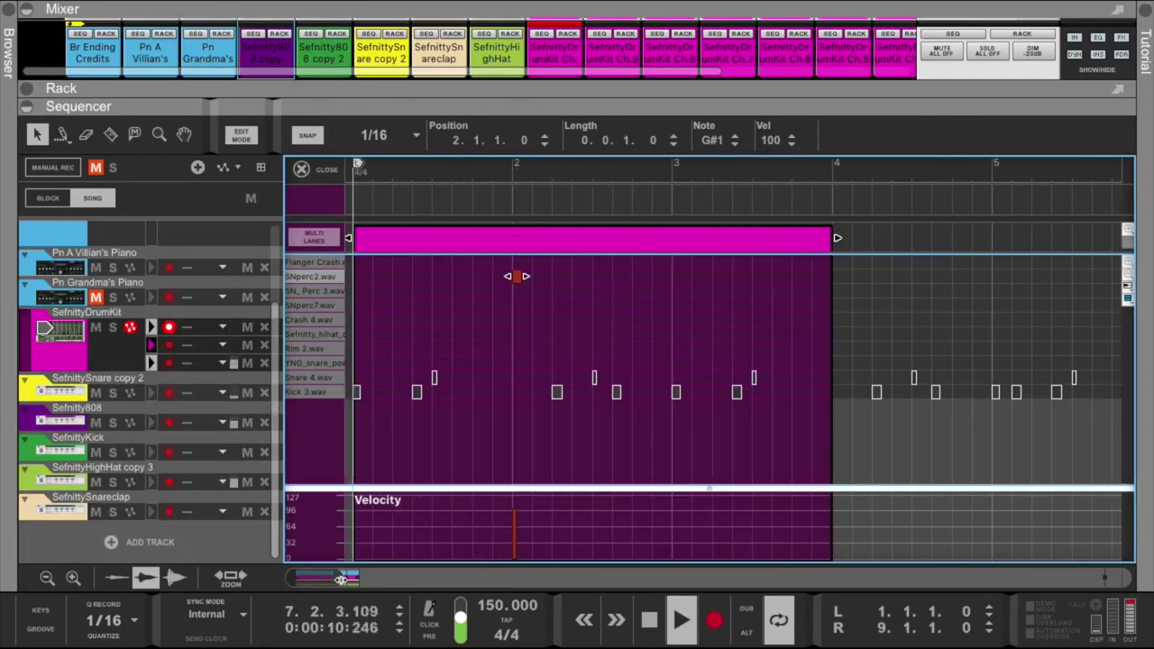
left_click_drag(340, 578, 395, 577)
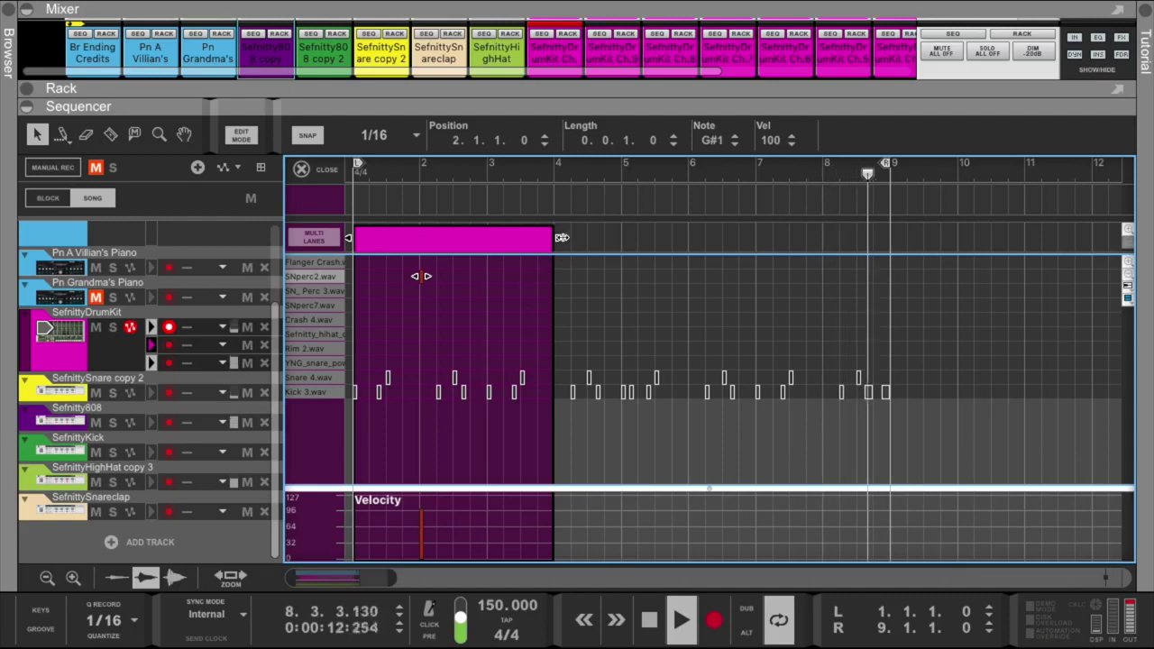
left_click_drag(558, 237, 883, 242)
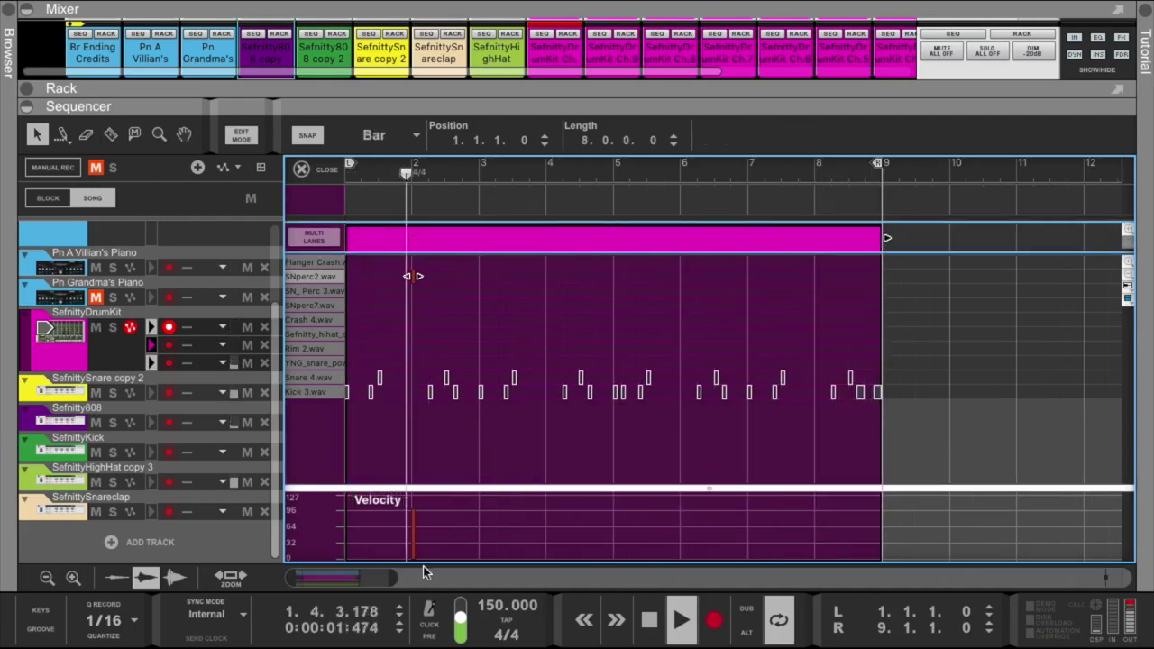
Add a 1/16 SNperc7.wav note at the start of bar 4 and close the clip.
left_click_drag(393, 578, 359, 578)
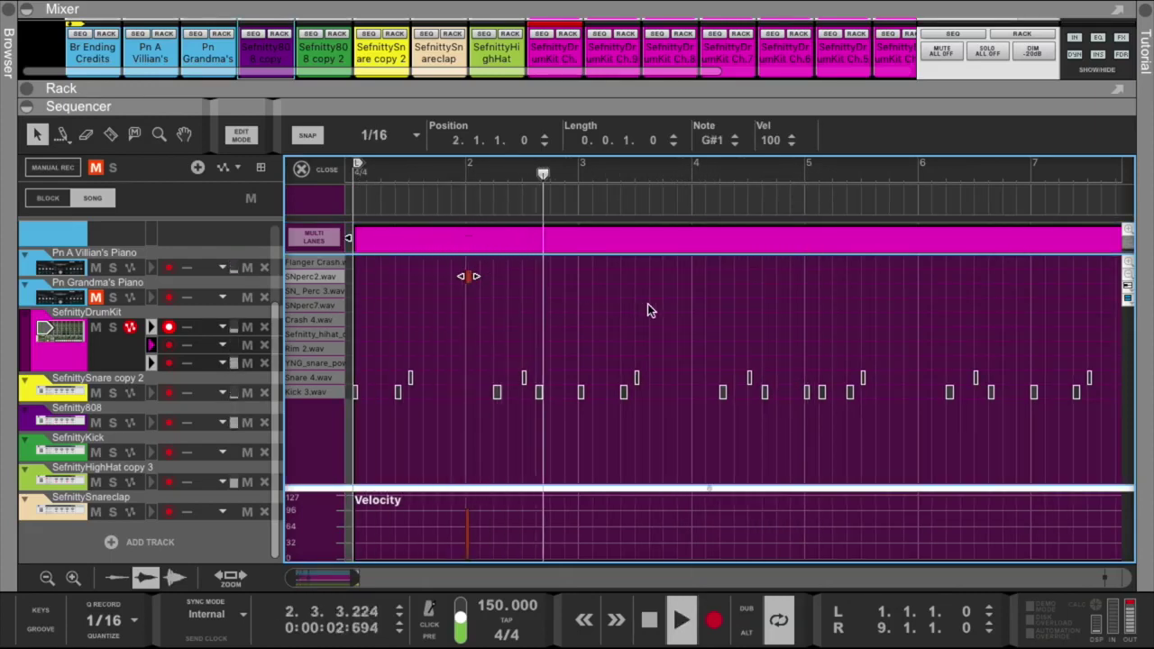
left_click(694, 306)
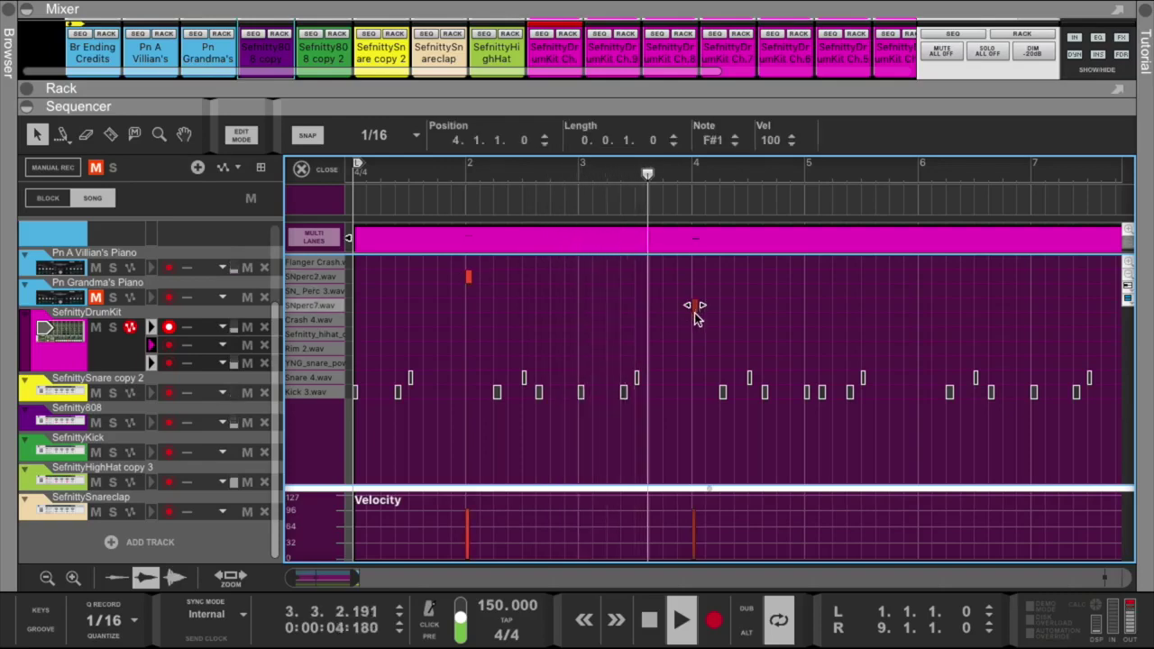
left_click(322, 169)
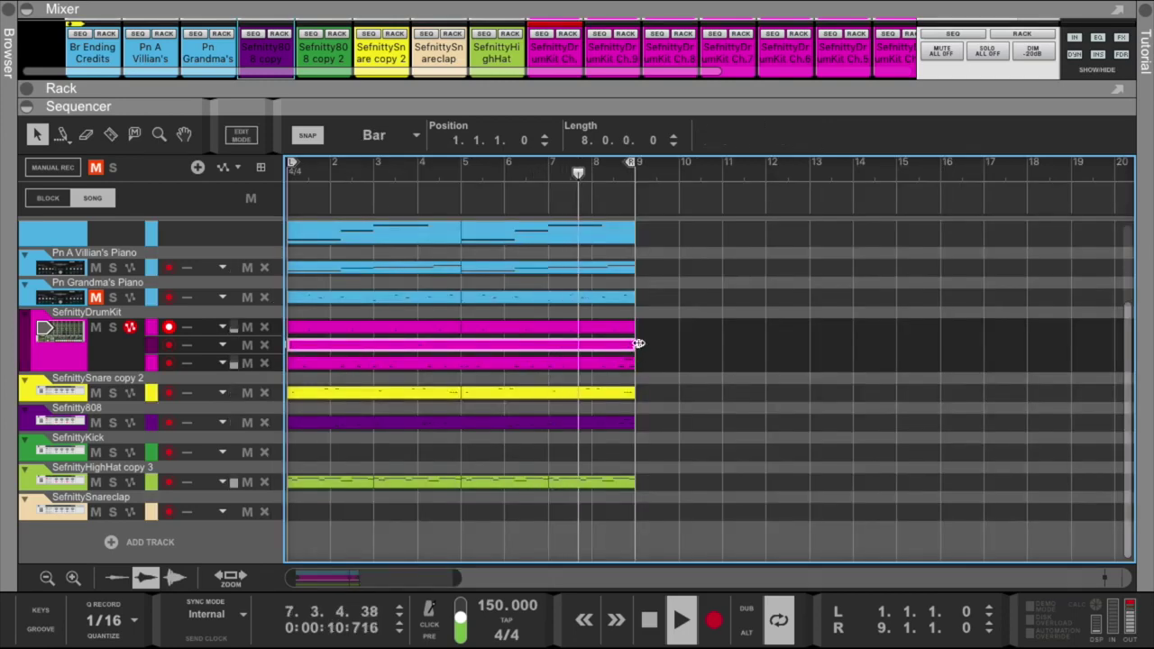
Try a four-bar length for the SefnittyDrumKit percussion clip and restore it to eight bars.
left_click_drag(638, 343, 455, 351)
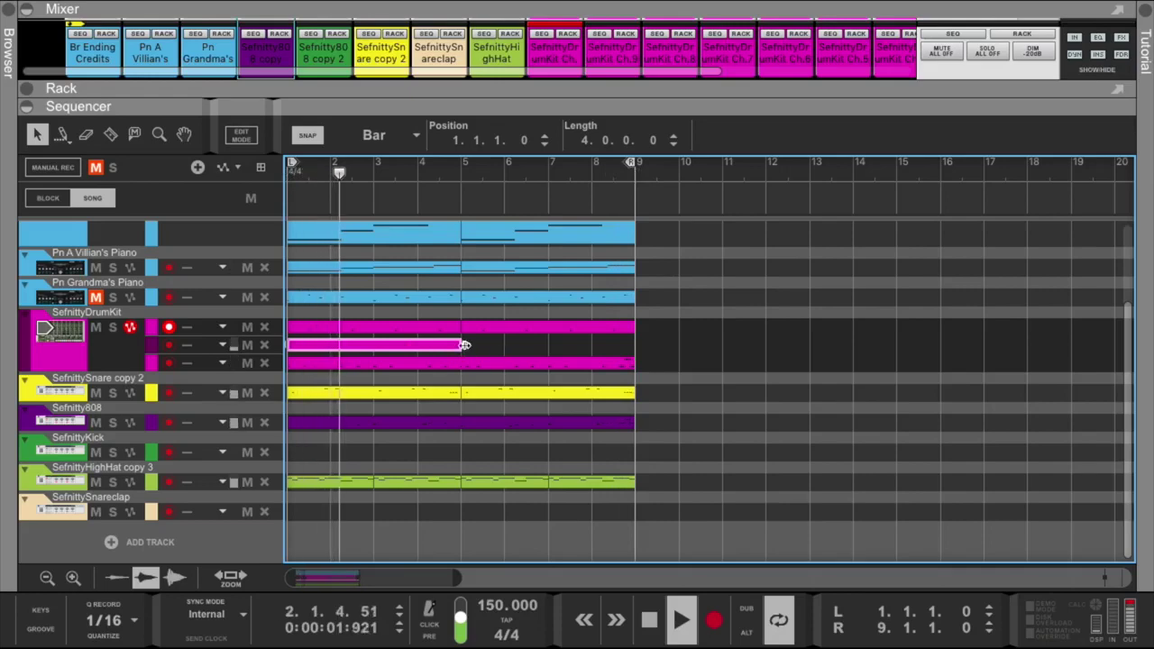
left_click_drag(464, 344, 635, 344)
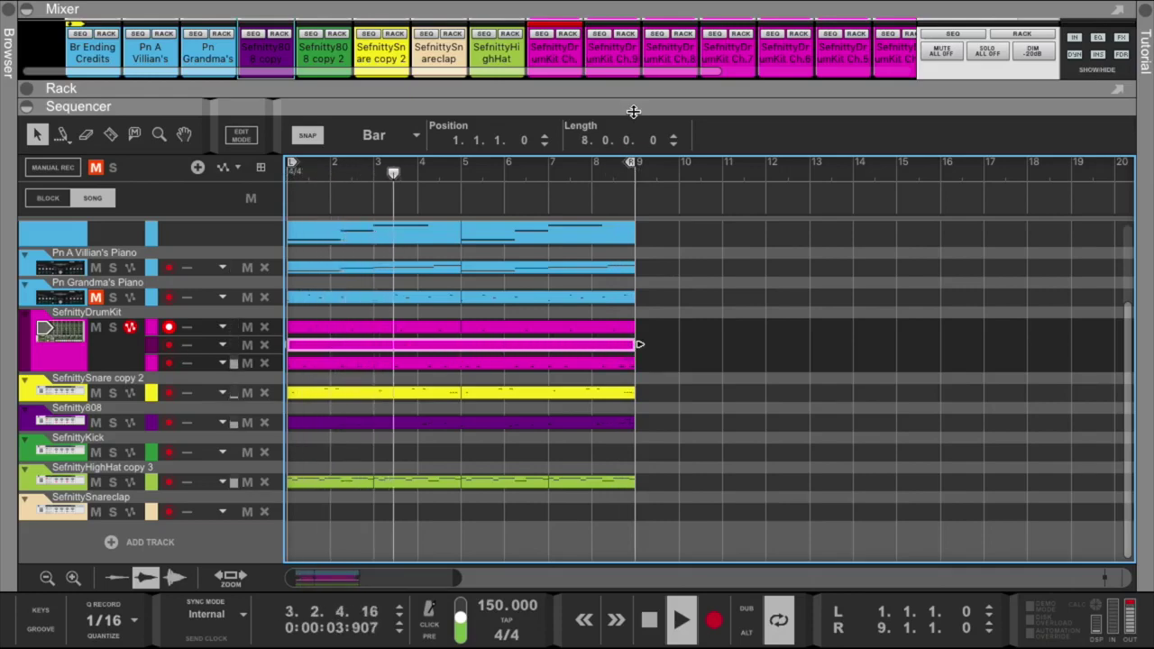
left_click_drag(633, 111, 634, 352)
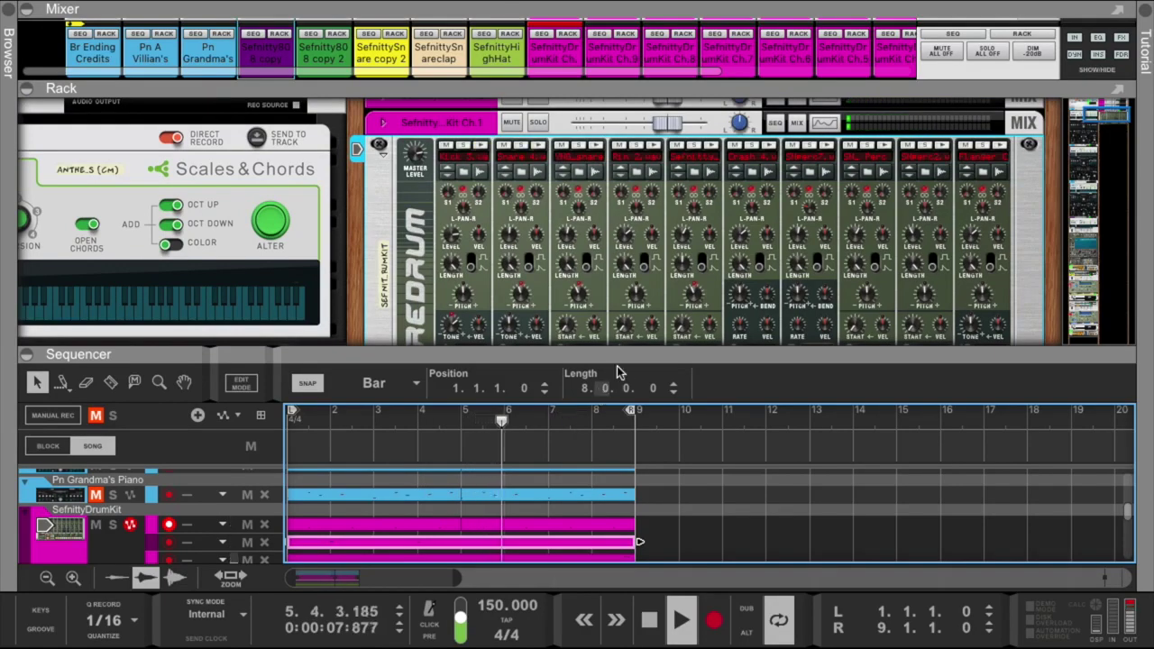
left_click_drag(617, 353, 617, 194)
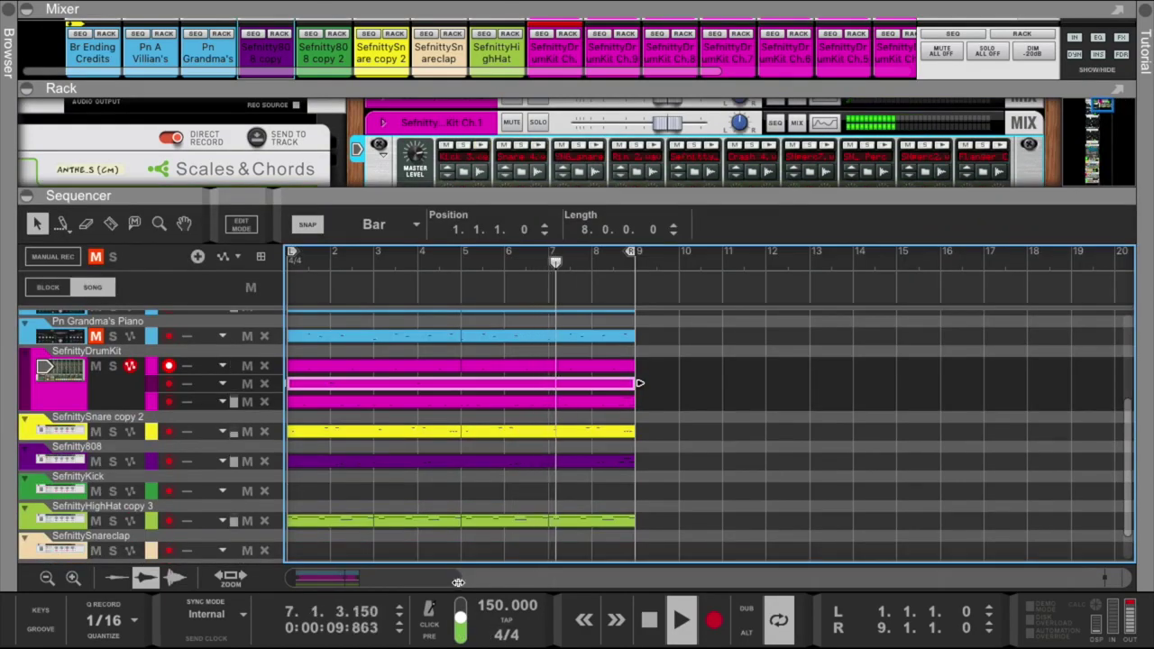
left_click_drag(458, 577, 376, 575)
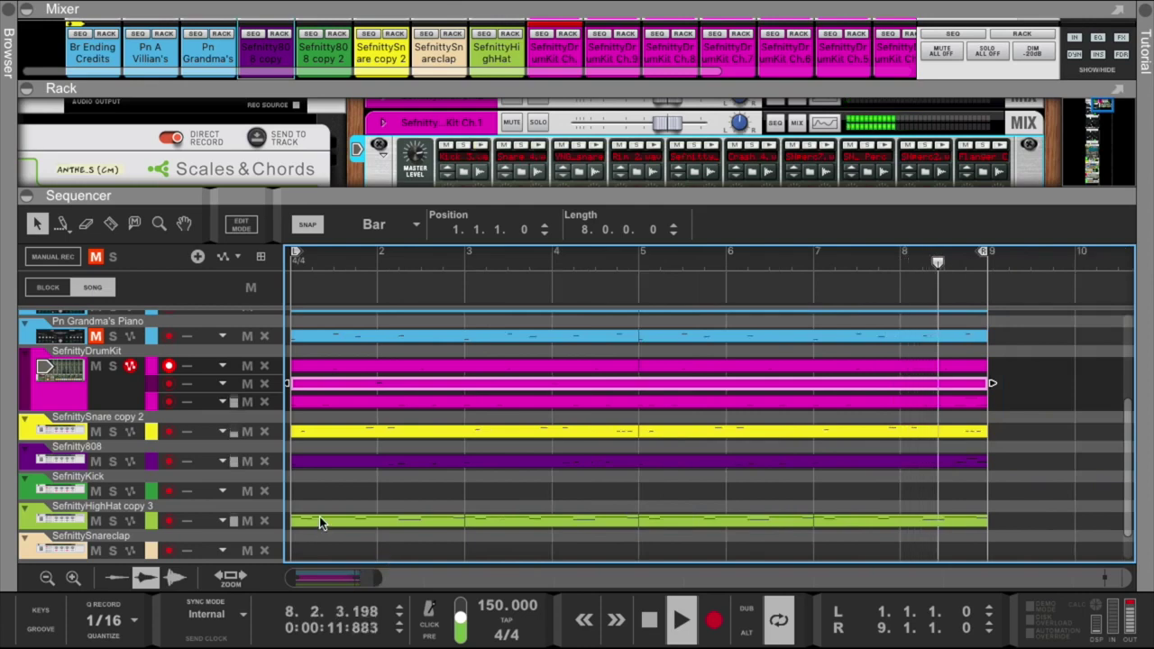
Listen to the Br Ending Credits Brass track soloed, and clear all solos.
scroll(72, 392, "up", 4)
left_click(103, 355)
left_click(111, 353)
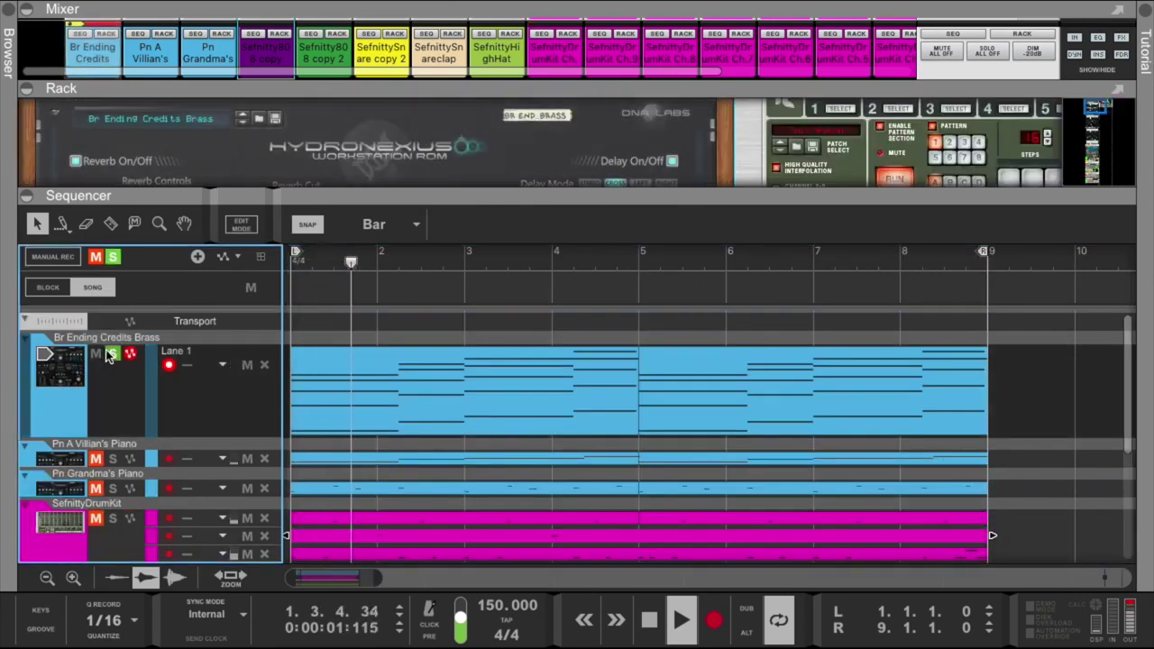
left_click(111, 257)
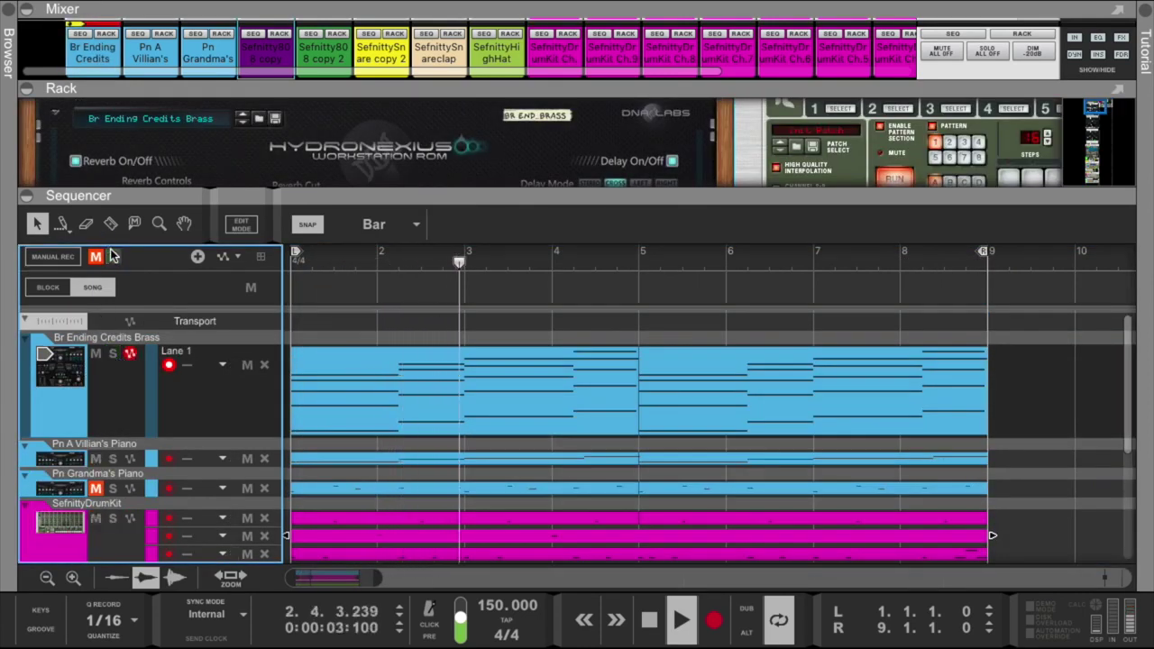
Collapse the mixer and check Redrum channel 7 in the enlarged rack during playback.
left_click_drag(428, 192, 233, 2)
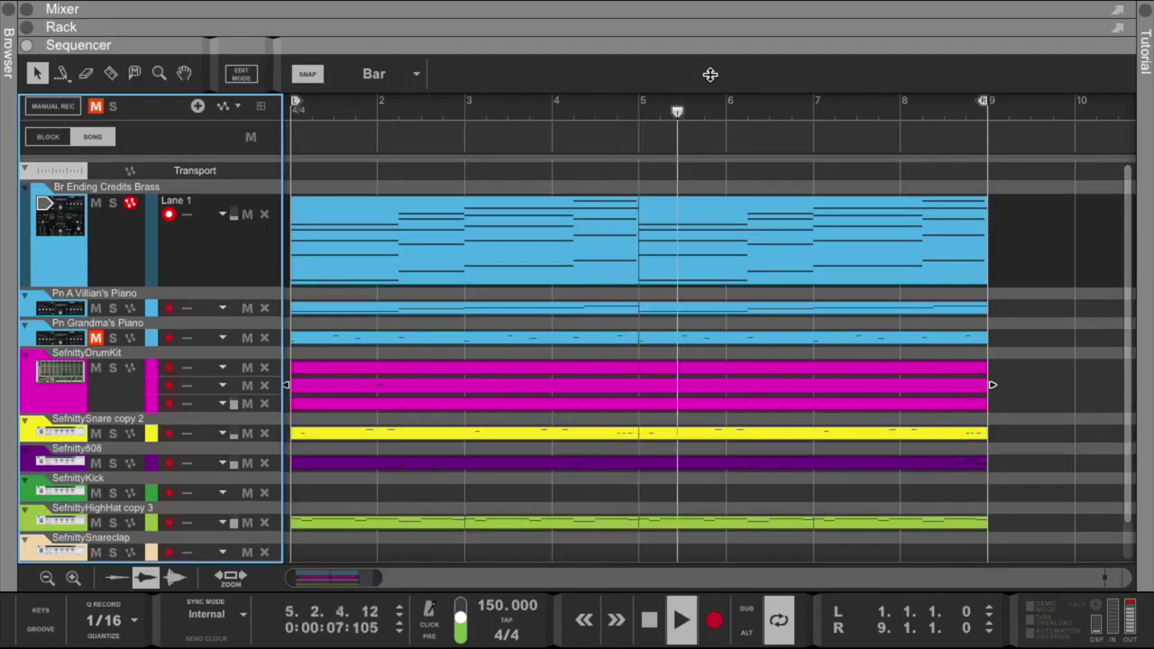
key("F6")
scroll(718, 228, "up", 2)
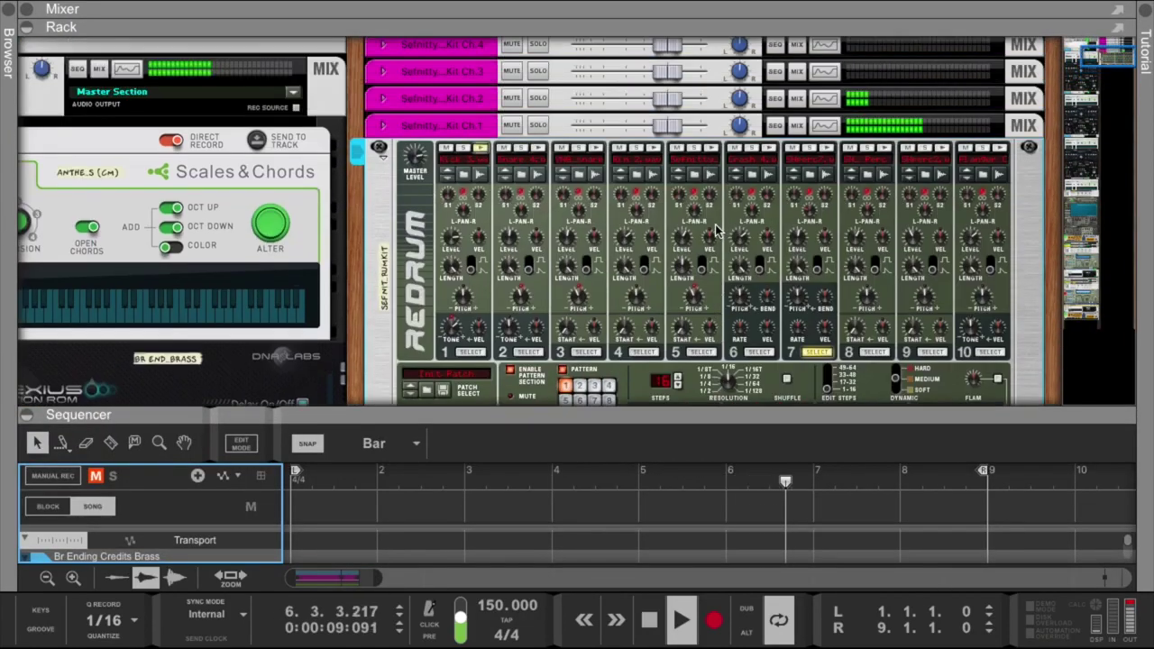
left_click(814, 165)
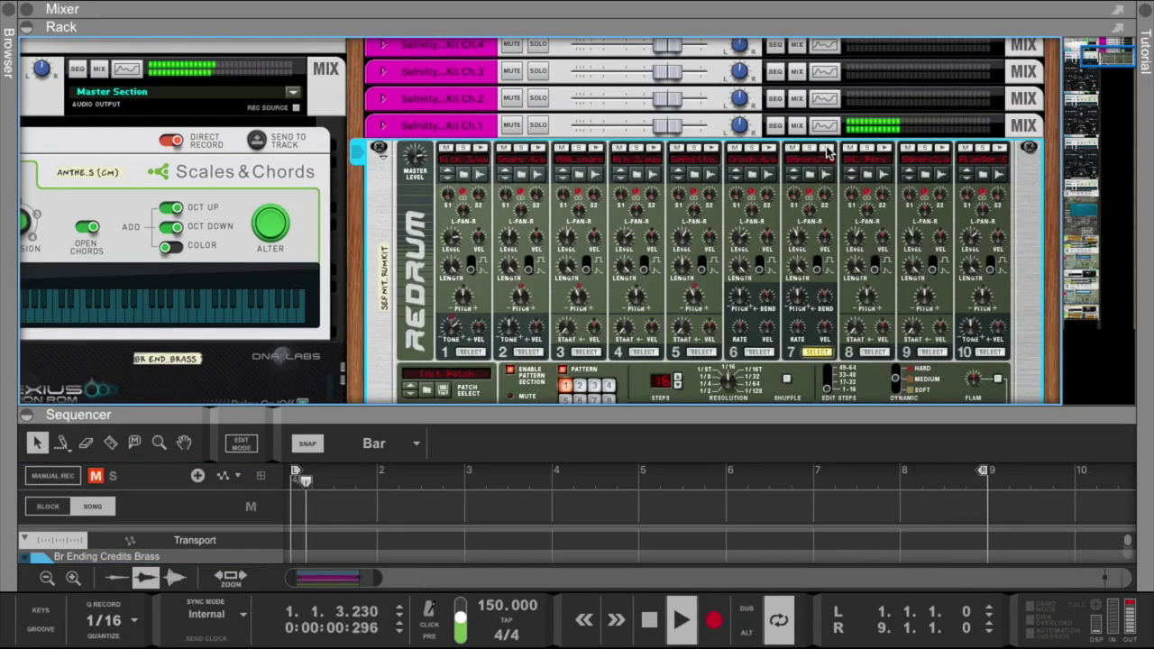
Maximize the sequencer and move all drum kit, snare, 808 and hi-hat clips so they start at bar 9.
left_click_drag(505, 415, 479, 62)
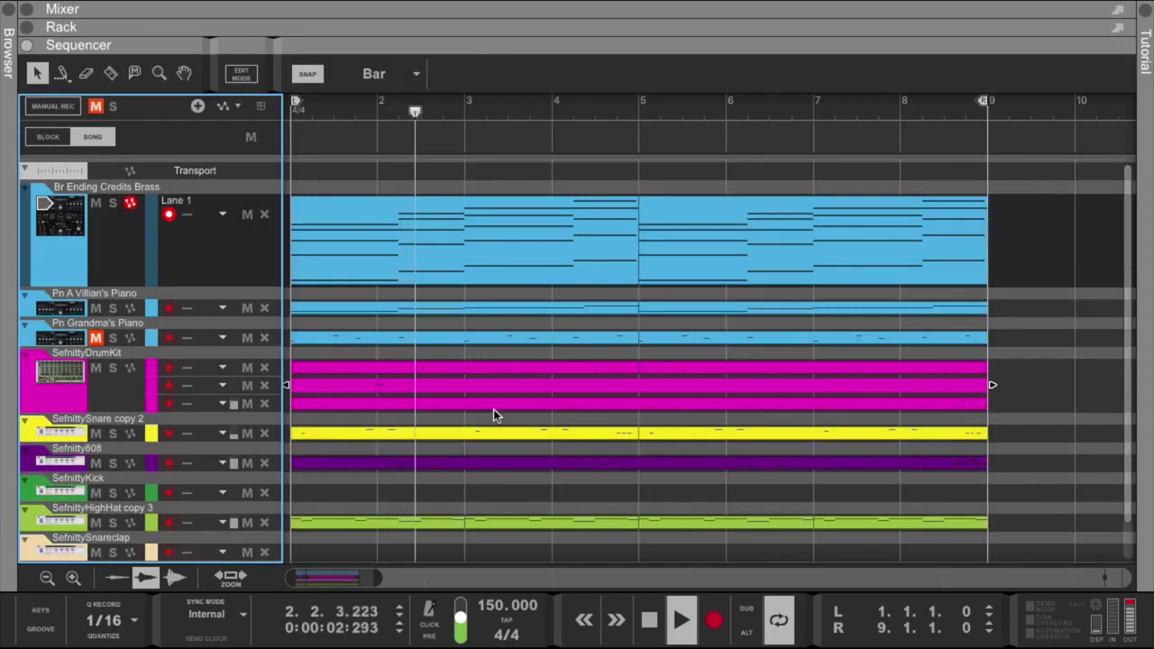
left_click_drag(381, 577, 460, 577)
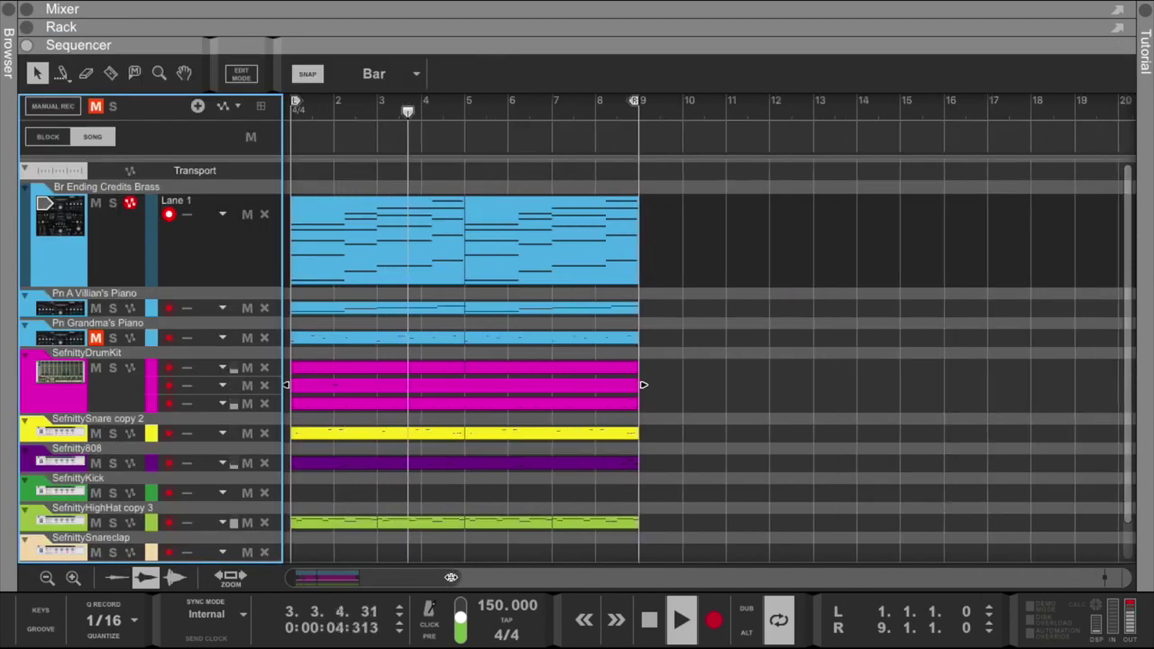
left_click_drag(672, 359, 664, 524)
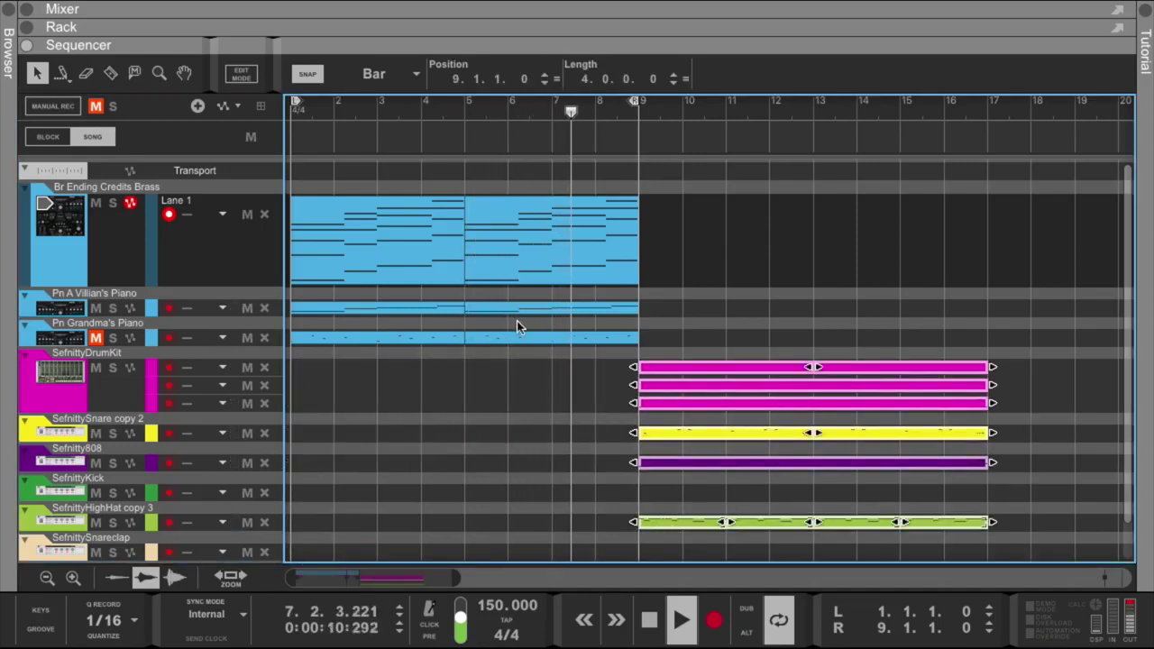
Unmute the Pn Grandma's Piano track and duplicate the eight bars of brass and piano clips to start at bar 9.
left_click(93, 339)
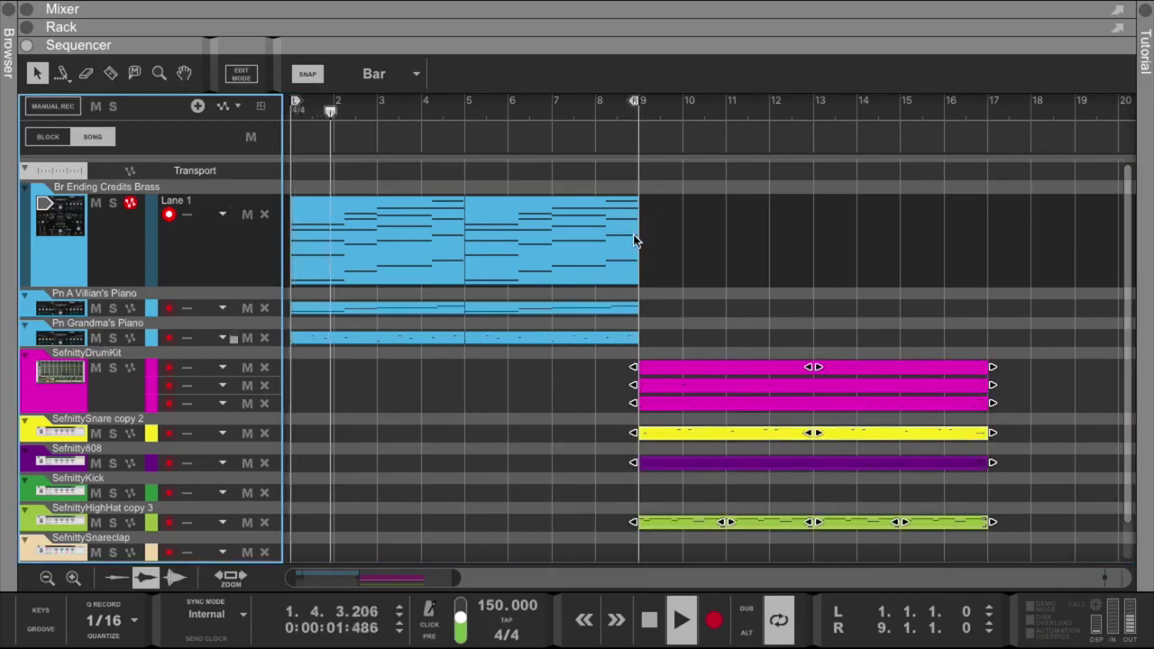
left_click_drag(664, 215, 688, 295)
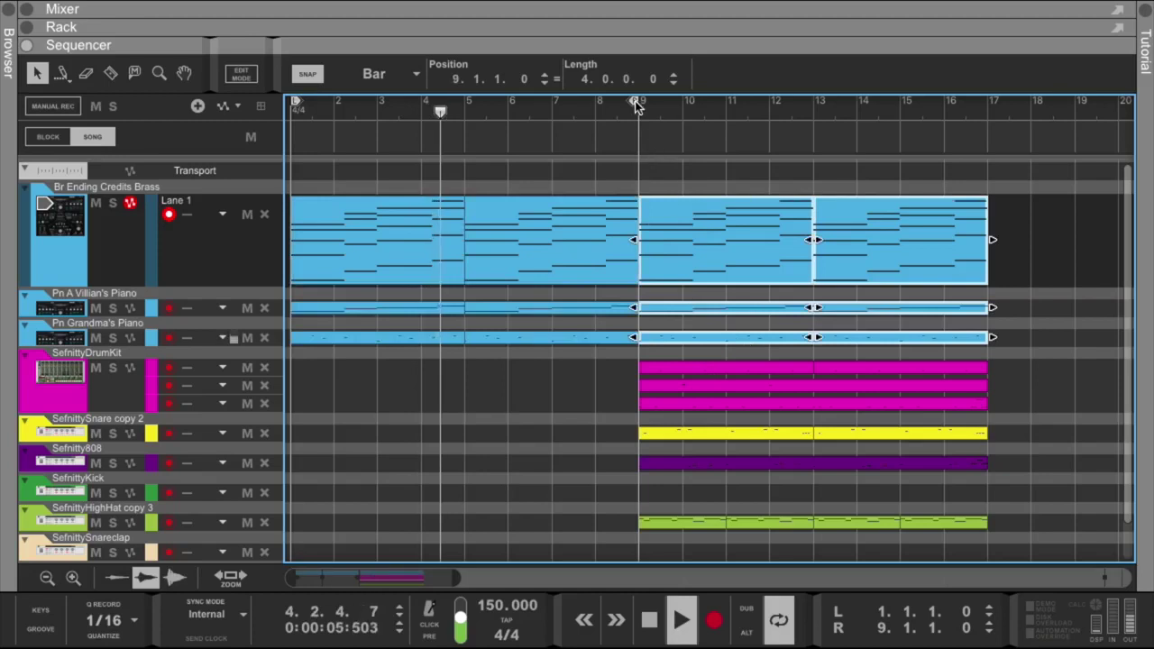
Extend the loop's end to bar 17 and deselect the duplicated clips.
left_click_drag(636, 106, 970, 224)
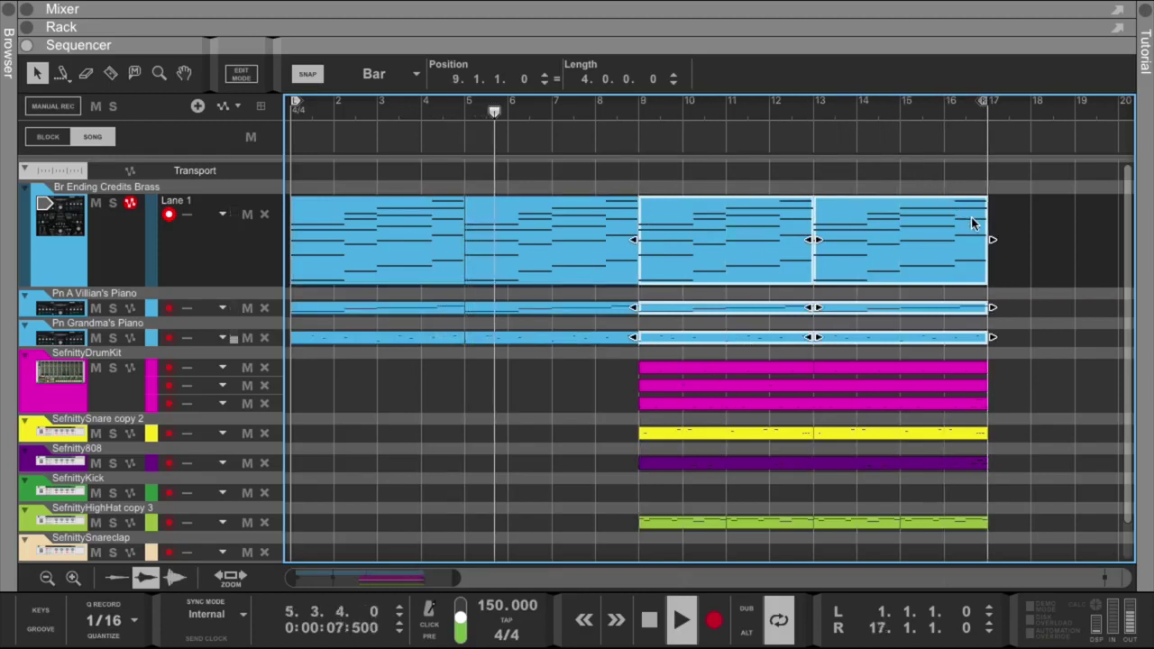
left_click(553, 387)
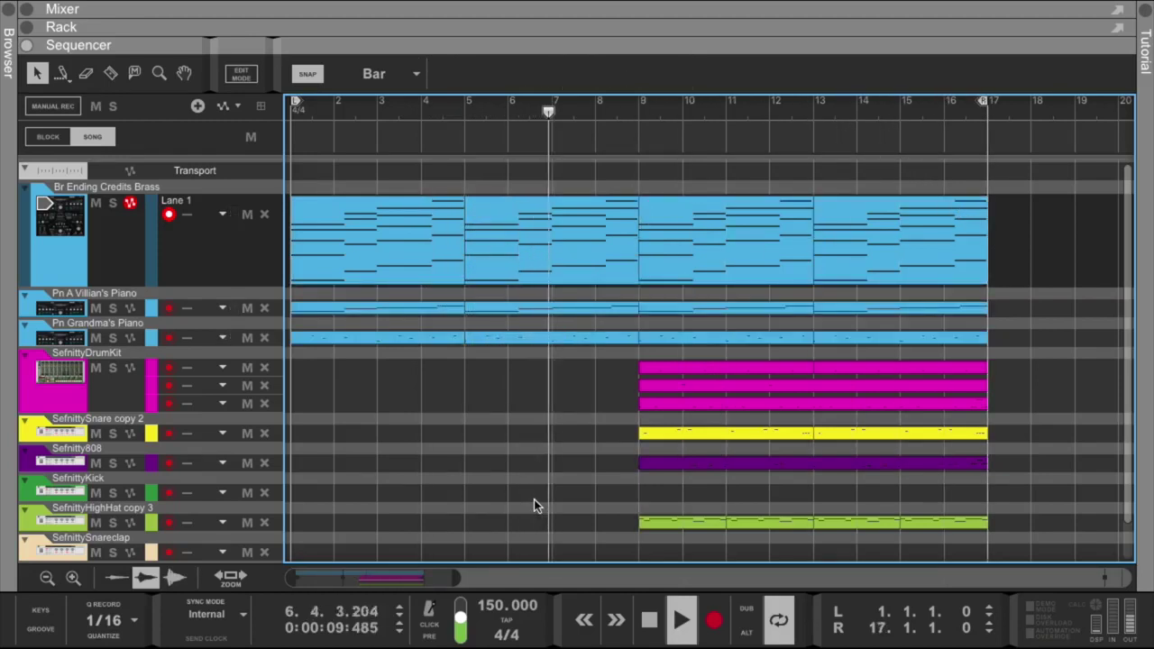
scroll(530, 497, "down", 2)
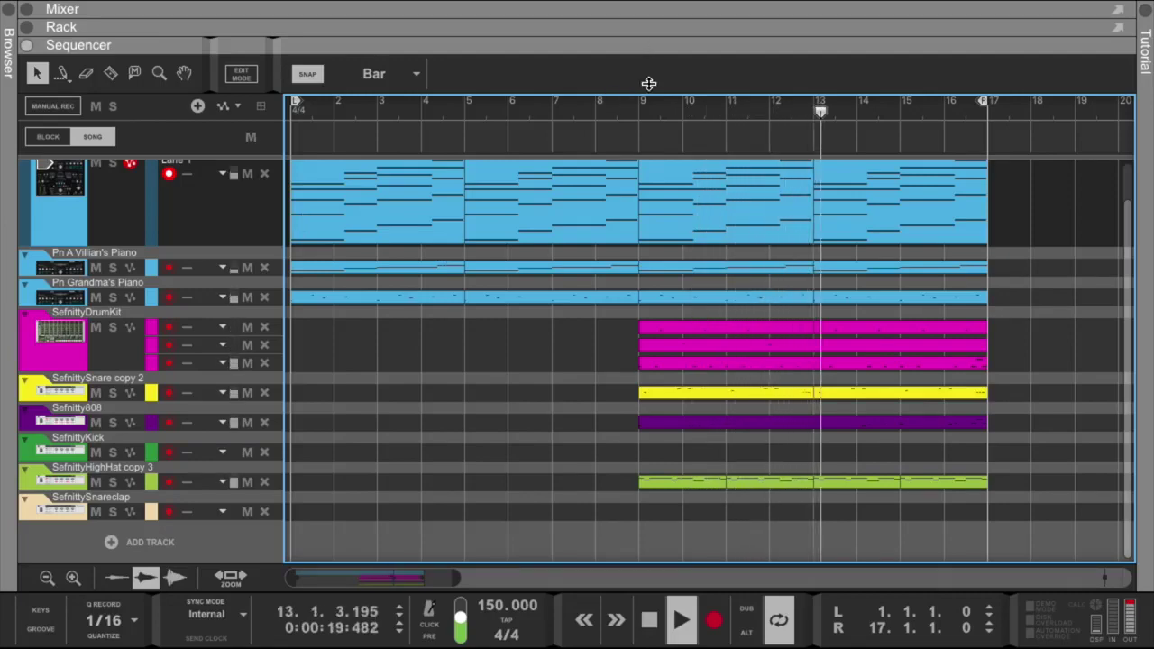
Place a four-bar SefnittyDrumKit second-lane clip over bars 5 to 9 and delete the clip at bar 9 on that lane.
key("F6")
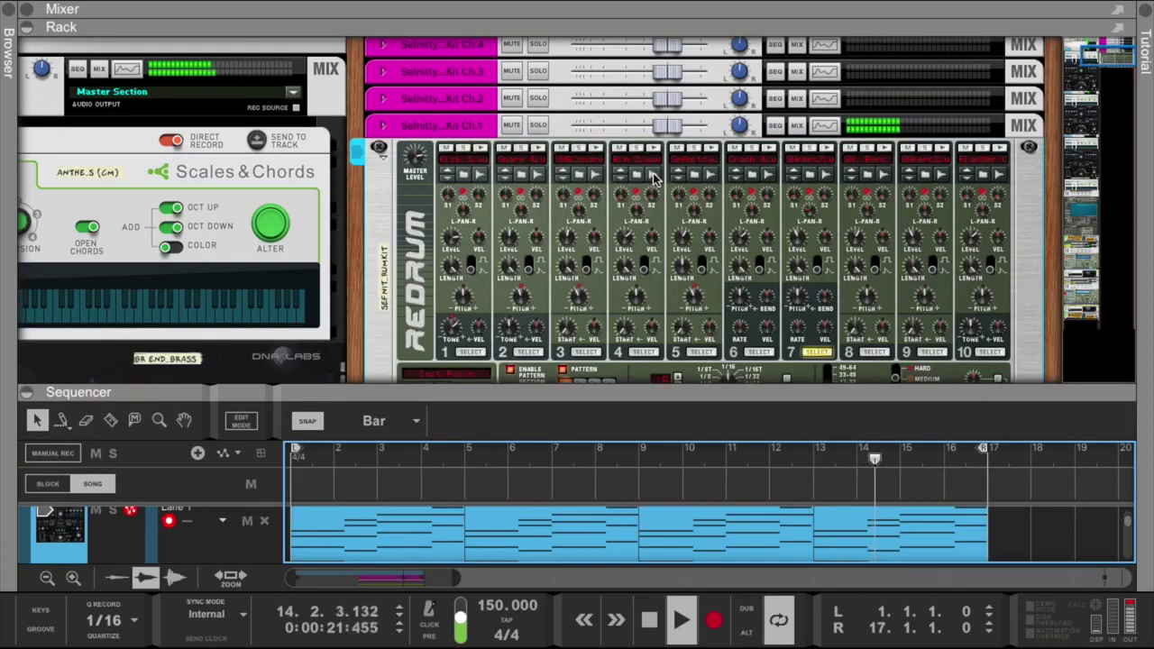
left_click(709, 153)
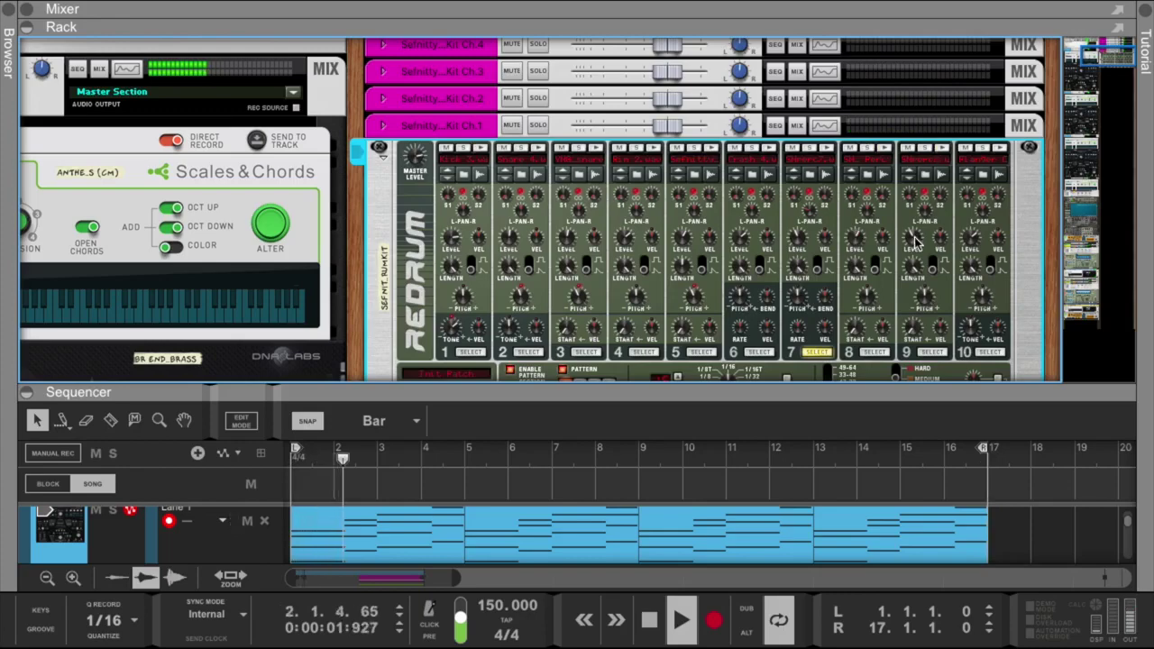
left_click_drag(772, 394, 547, 12)
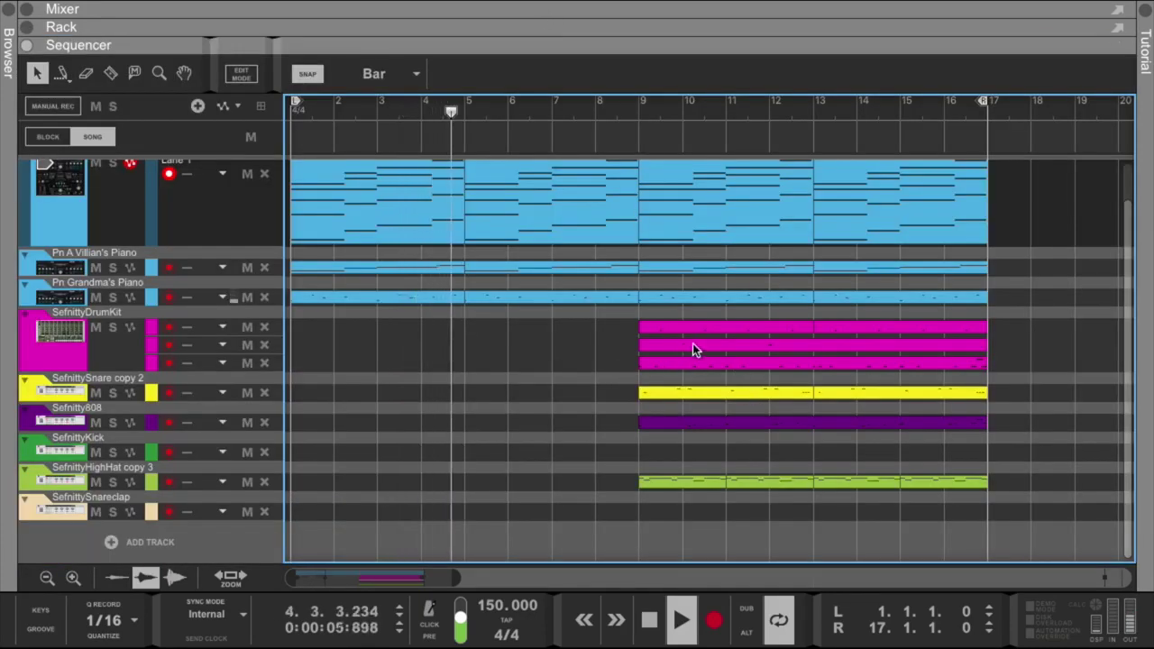
left_click_drag(694, 345, 538, 350)
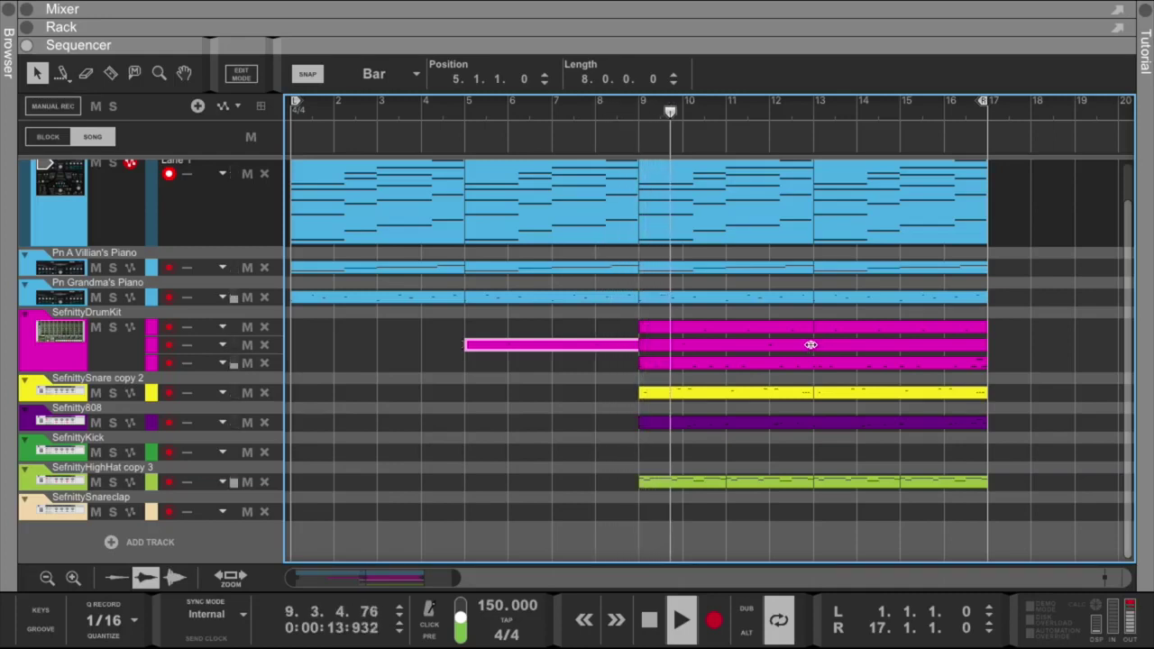
left_click(670, 344)
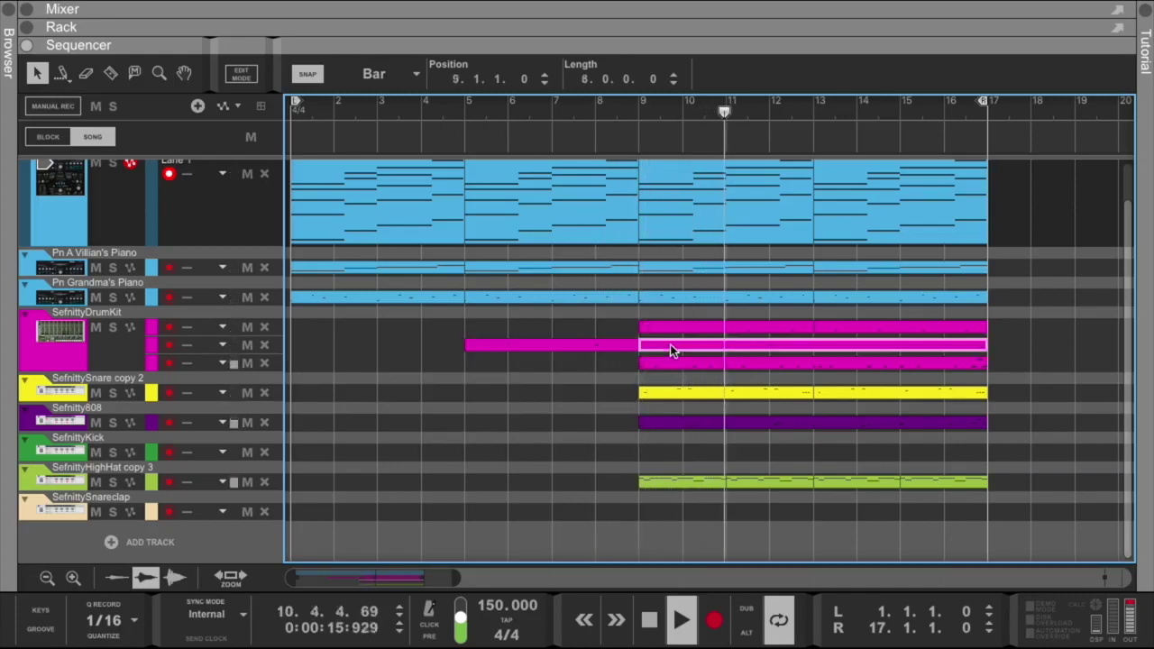
key("Delete")
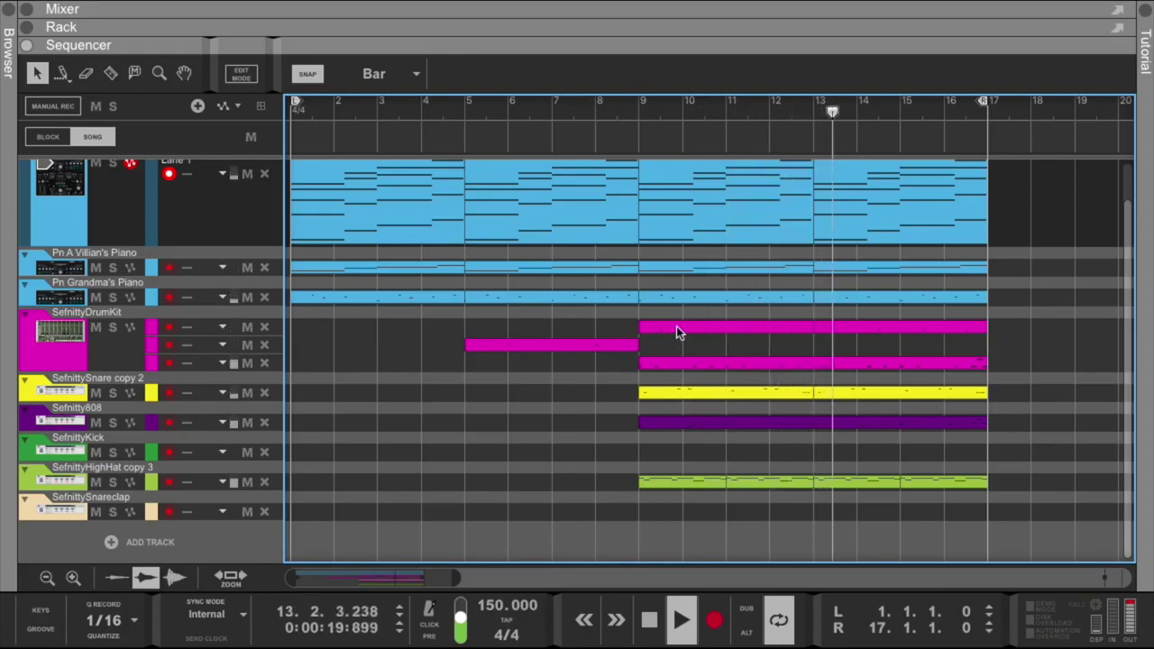
Enlarge the rack above the sequencer and move the loop's start to bar 9.
left_click_drag(586, 45, 580, 231)
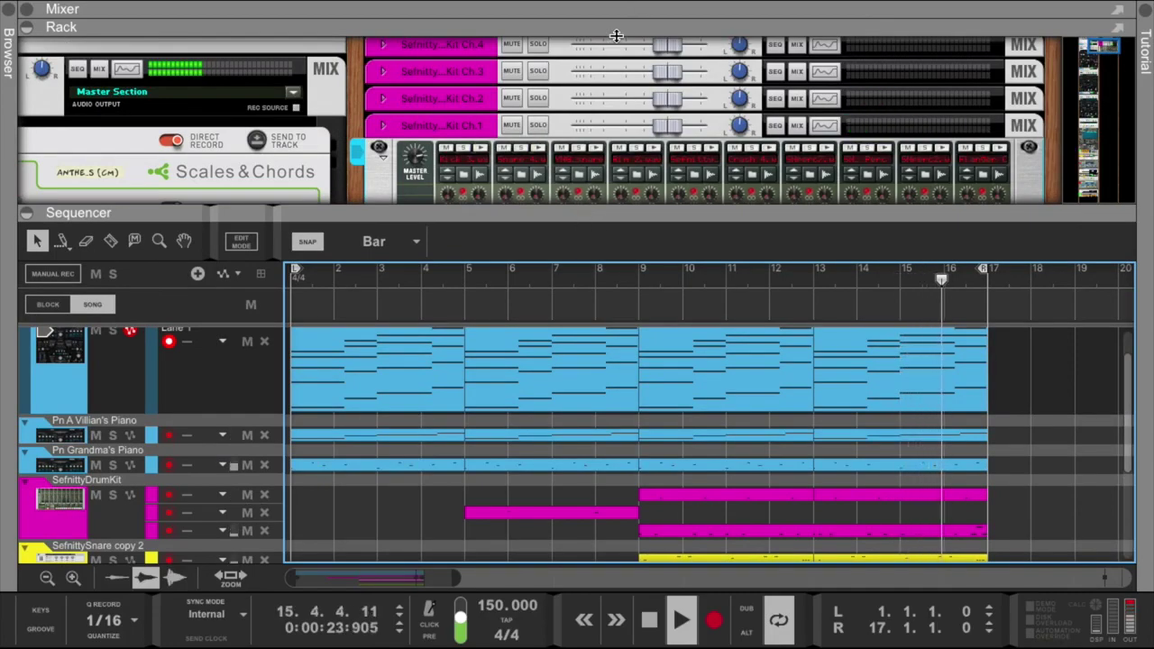
mouse_move(621, 30)
left_mouse_down()
mouse_move(625, 243)
mouse_move(601, 22)
left_mouse_up()
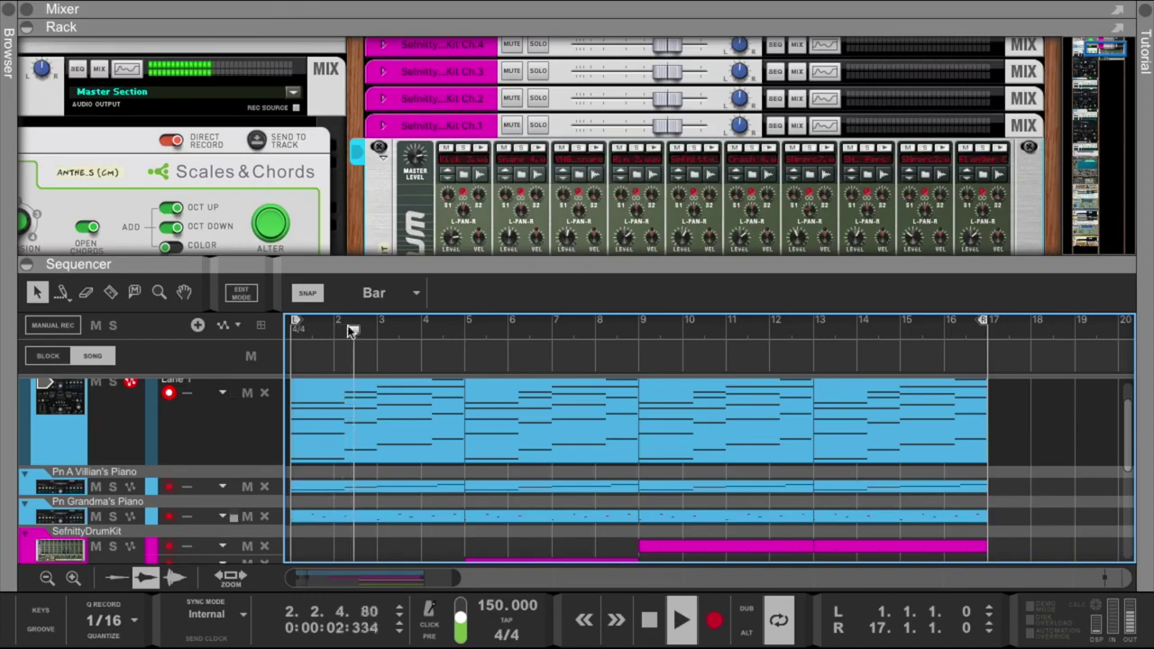
left_click_drag(294, 325, 635, 333)
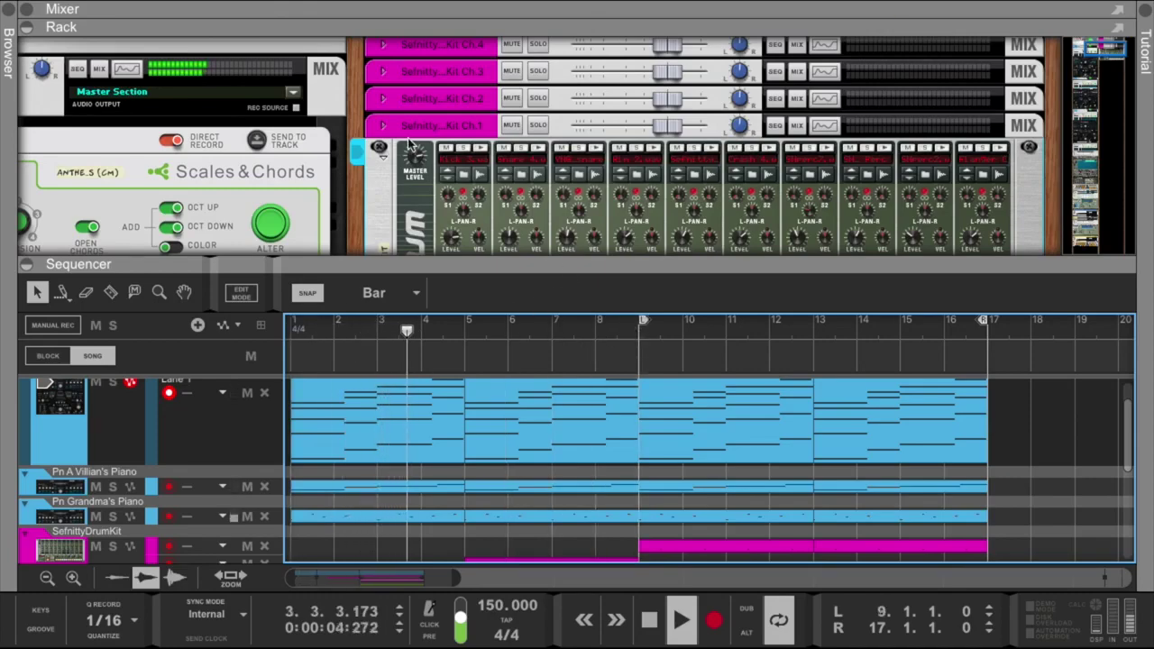
Find the Cableguys HalfTime effect in the browser and add it to the Master Section's insert effects.
scroll(410, 144, "left", 5)
left_click(11, 149)
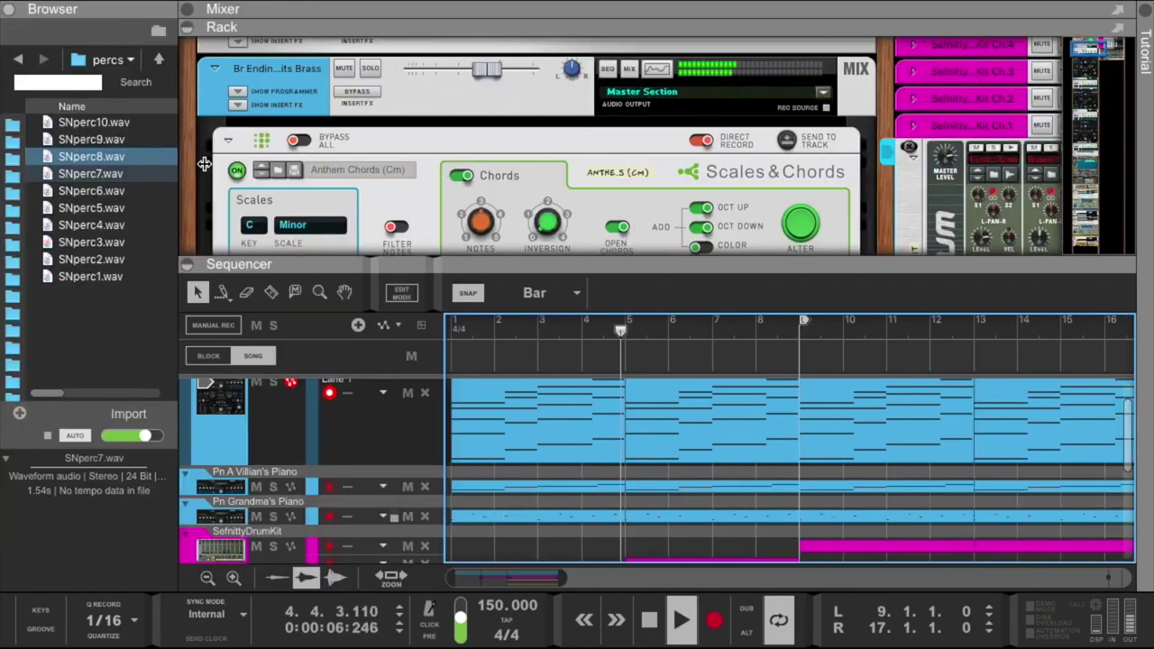
scroll(316, 150, "up", 5)
left_click(236, 249)
scroll(236, 250, "down", 4)
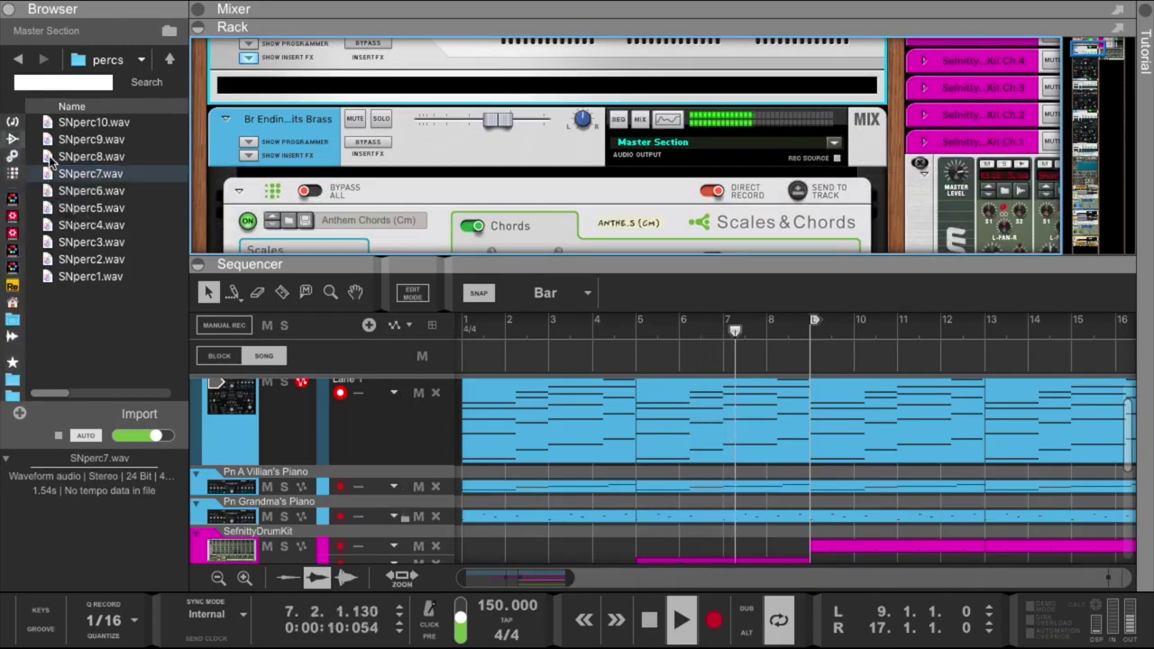
left_click(11, 138)
scroll(90, 213, "down", 20)
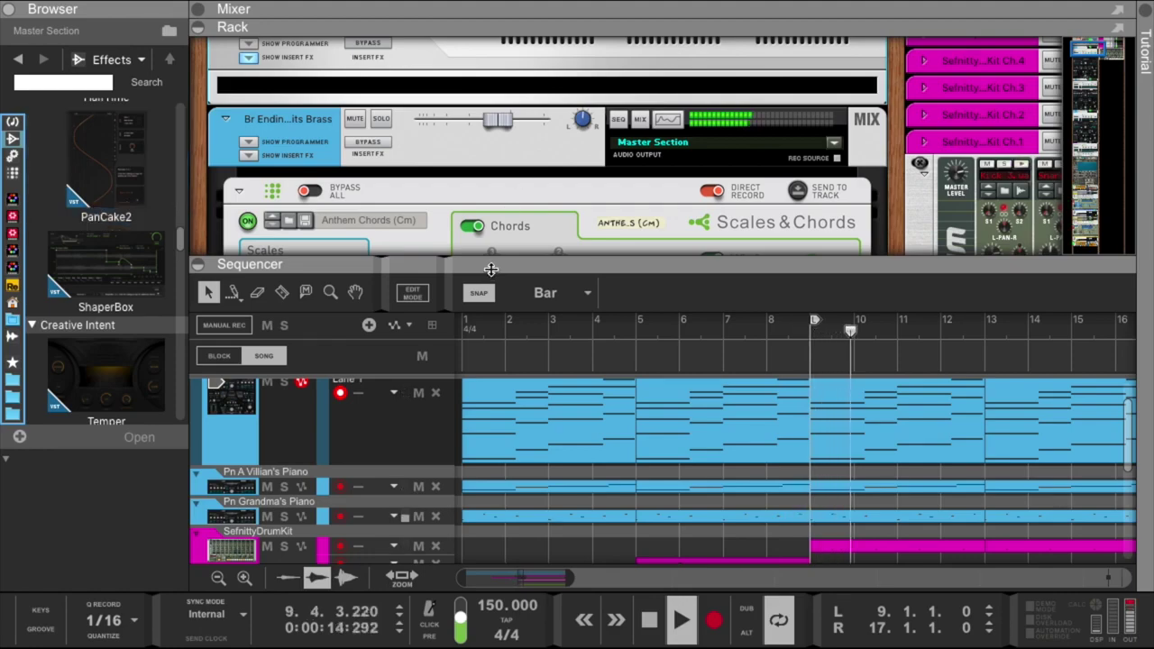
left_click_drag(490, 269, 370, 413)
scroll(369, 257, "up", 3)
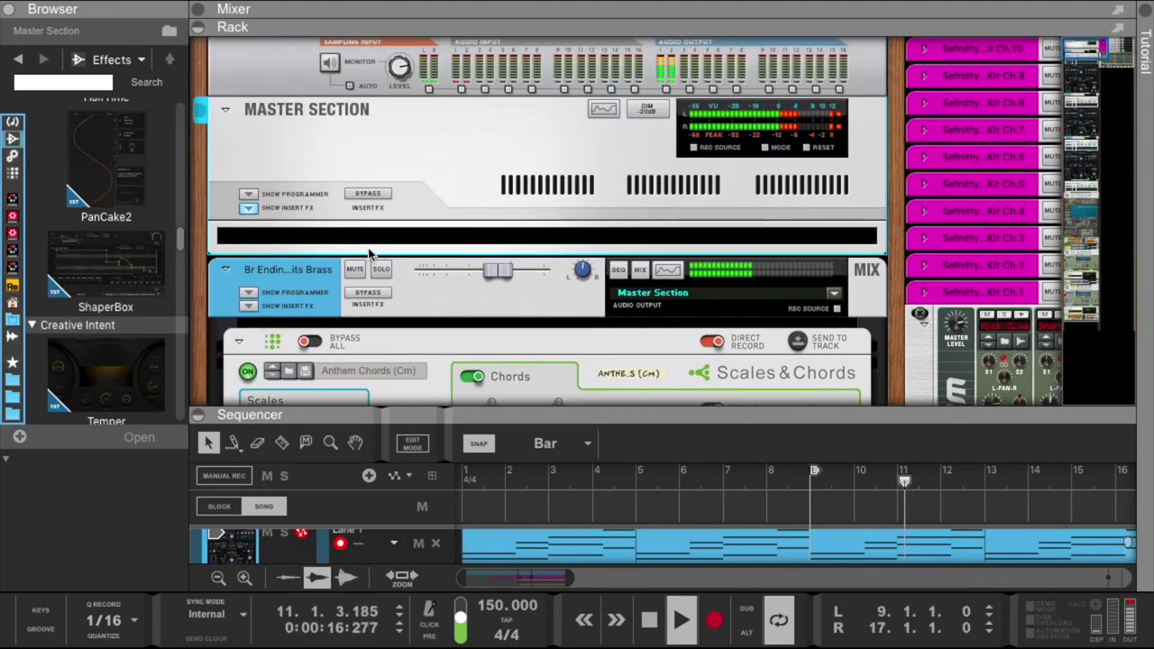
scroll(145, 210, "up", 3)
left_click_drag(107, 293, 550, 230)
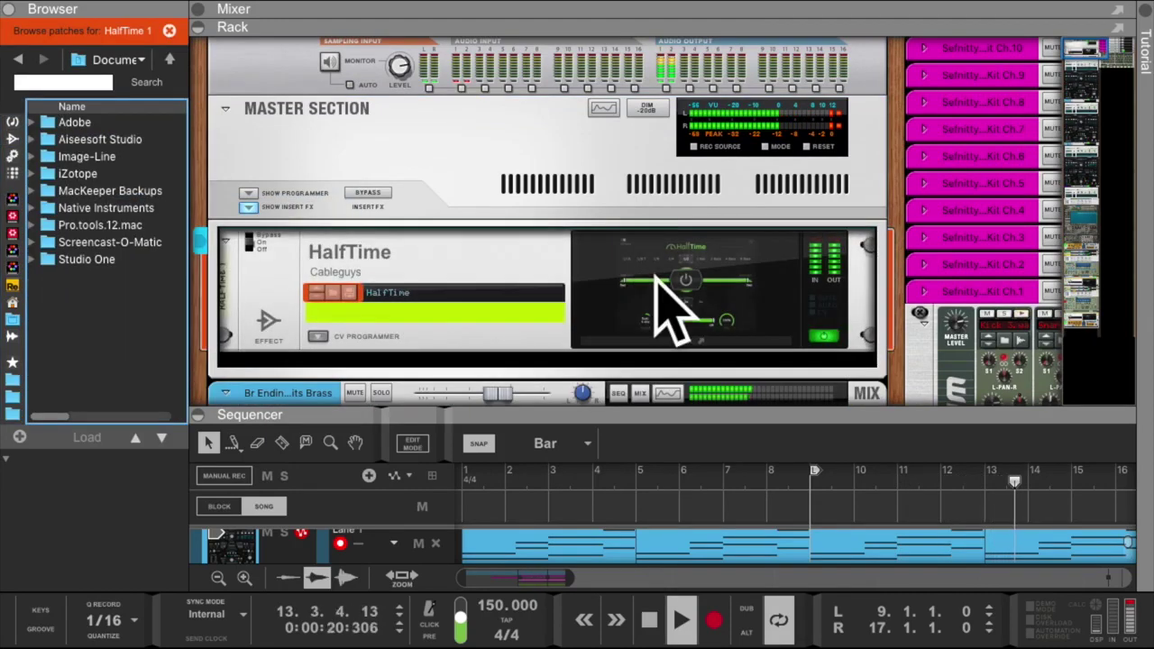
Set HalfTime to a 1/2 loop and 1.5x mode on its own panel, and close that panel.
left_click(682, 340)
left_click(265, 182)
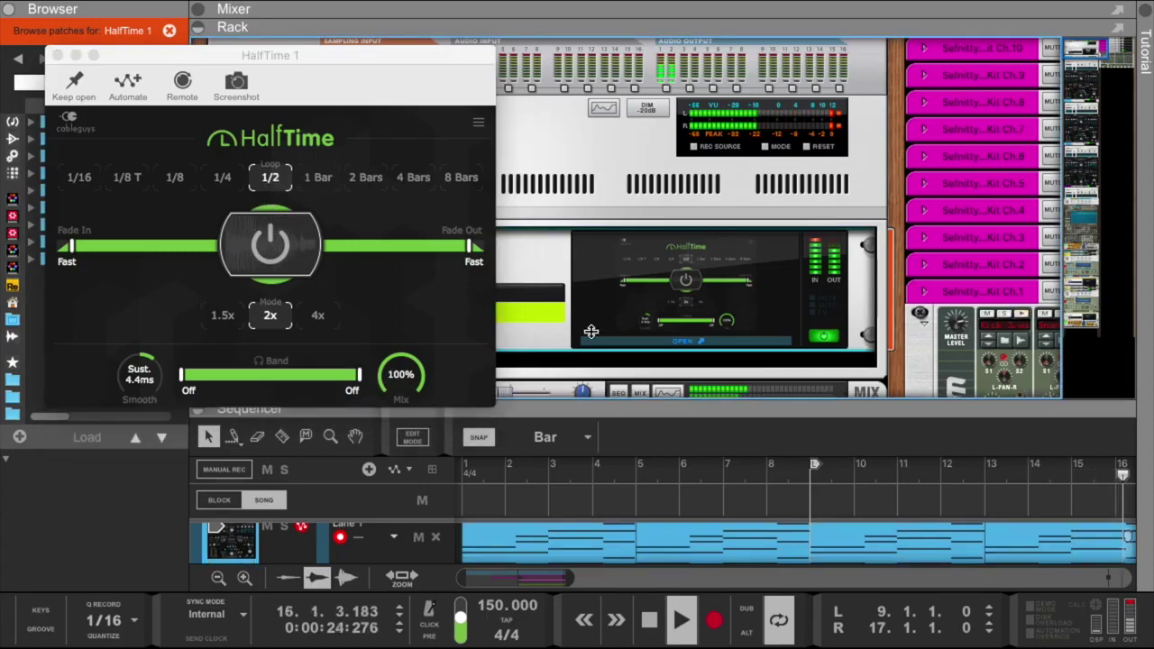
left_click_drag(617, 414, 622, 172)
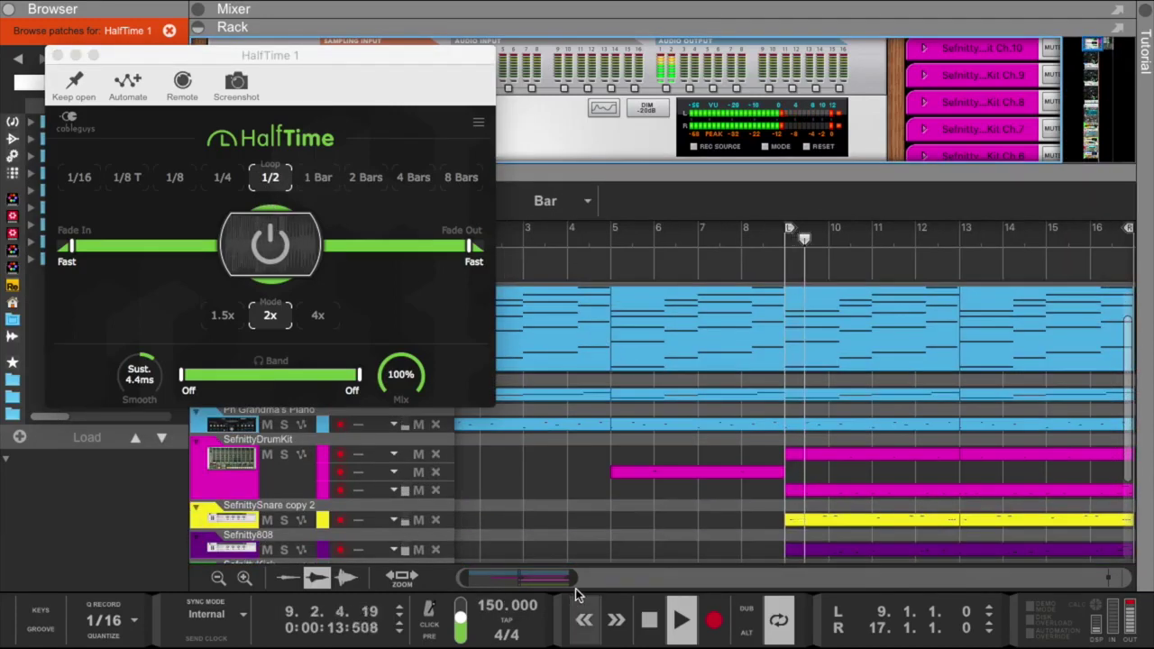
left_click_drag(582, 582, 621, 570)
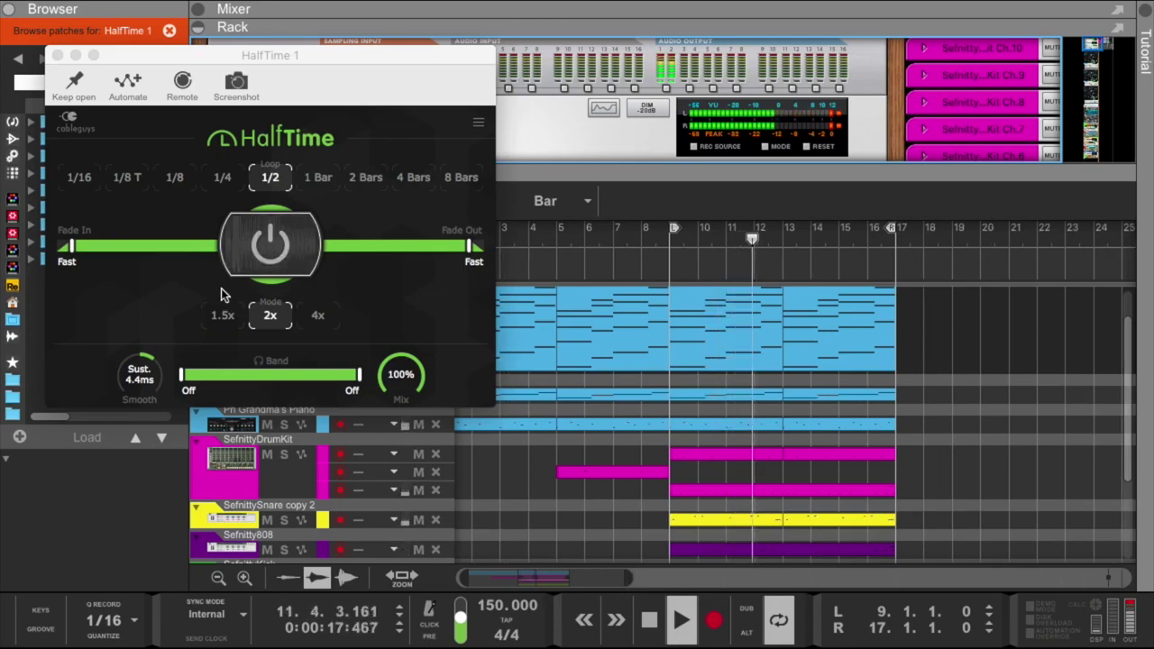
left_click(224, 315)
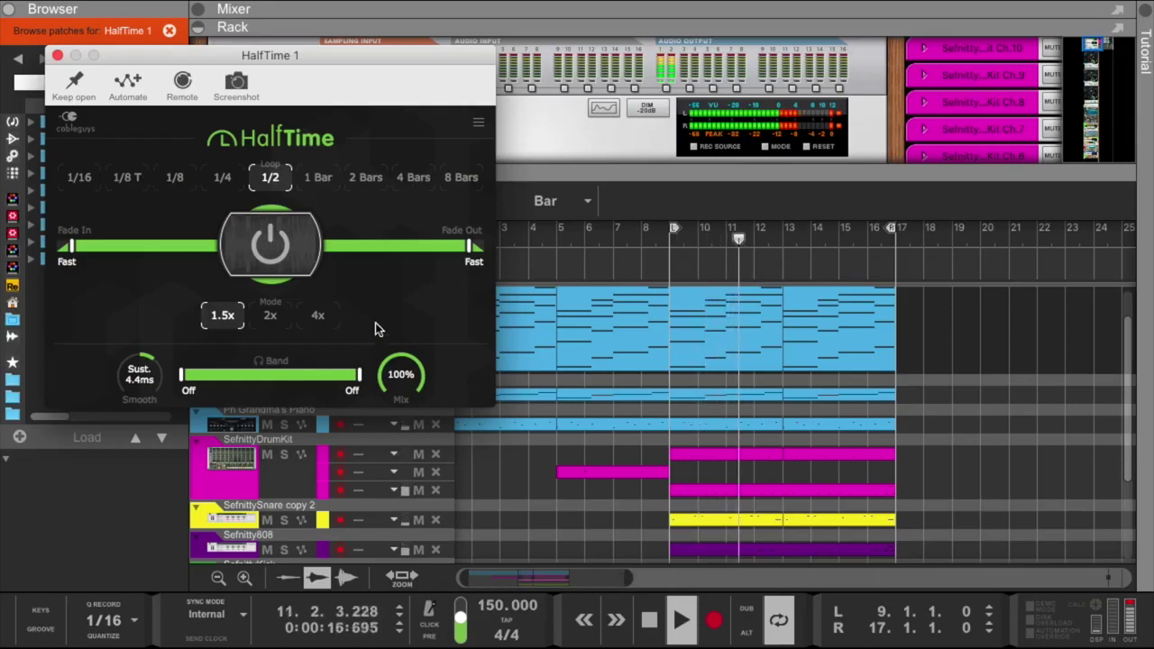
scroll(553, 396, "up", 2)
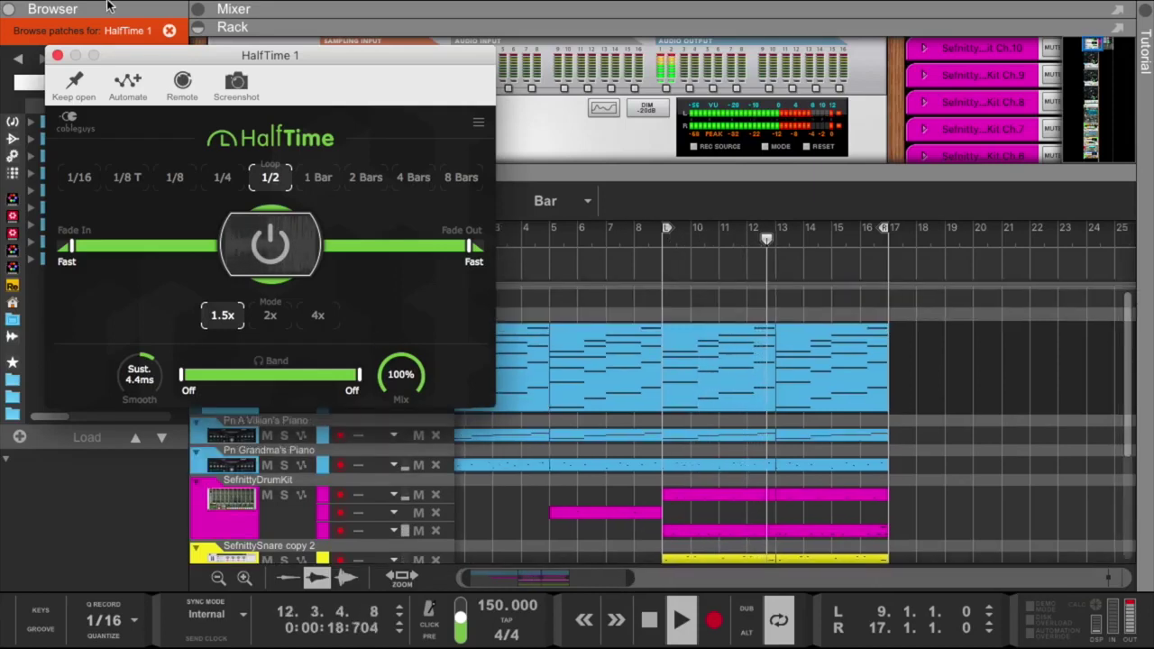
left_click(57, 56)
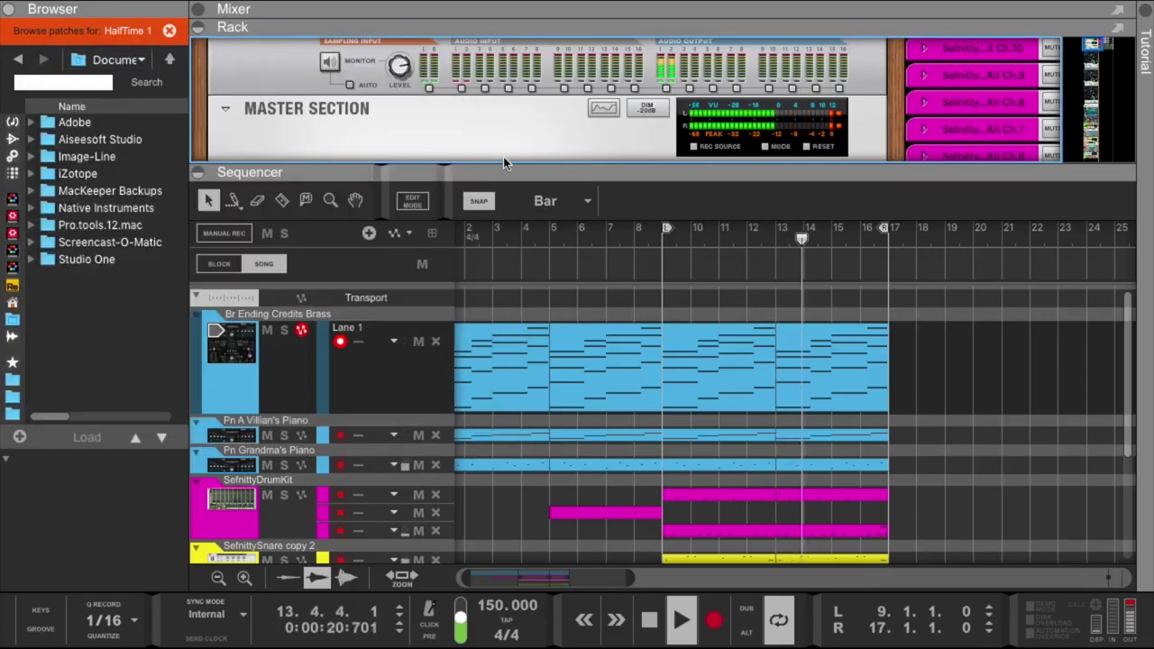
Move the loop's start to bar 5 and maximize the sequencer.
scroll(635, 243, "left", 1)
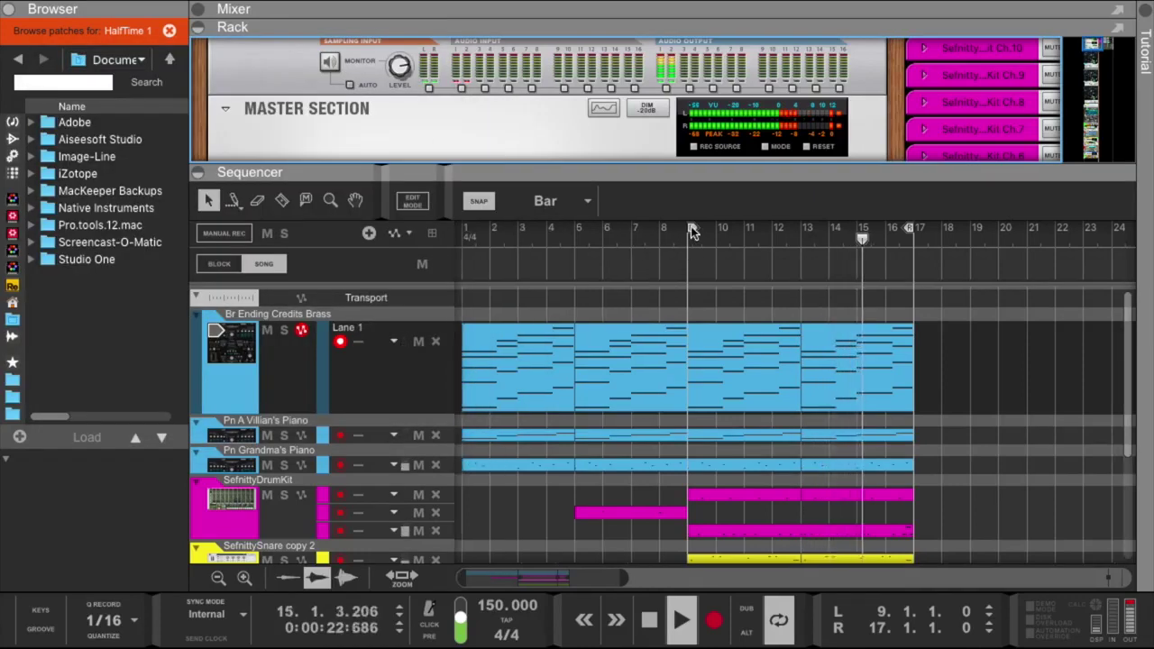
left_click_drag(693, 232, 581, 253)
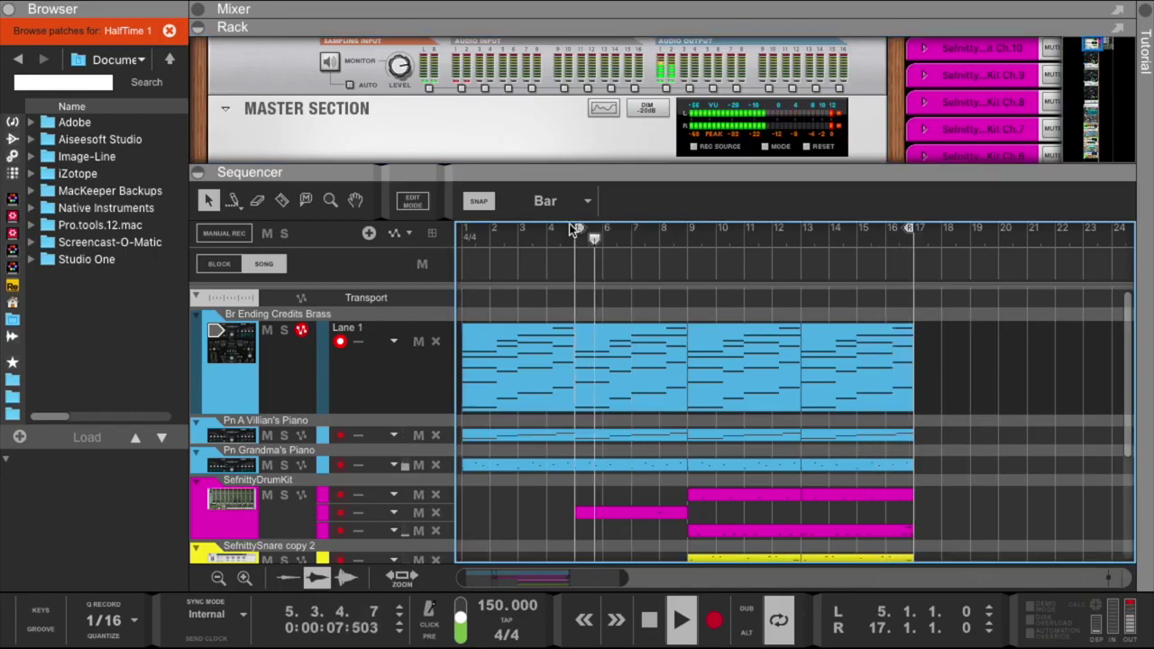
left_click_drag(600, 180, 601, 46)
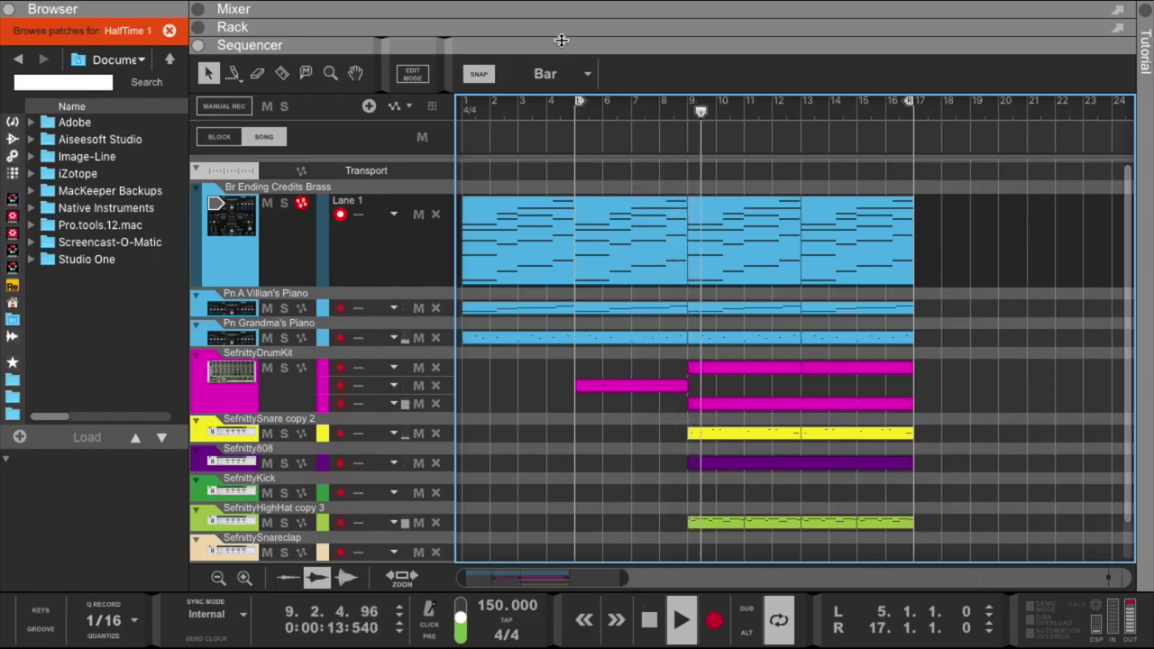
Examine the HalfTime insert in the rack and the master compressor in the mixer during playback.
left_click_drag(561, 38, 615, 331)
scroll(618, 327, "down", 2)
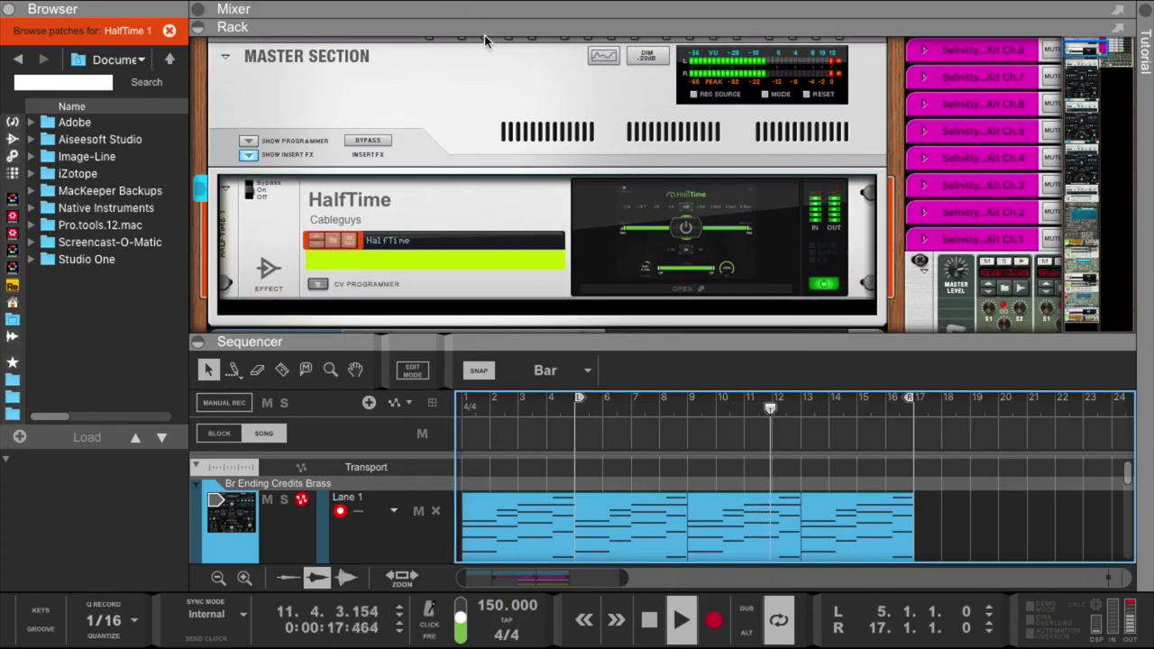
left_click_drag(476, 26, 502, 367)
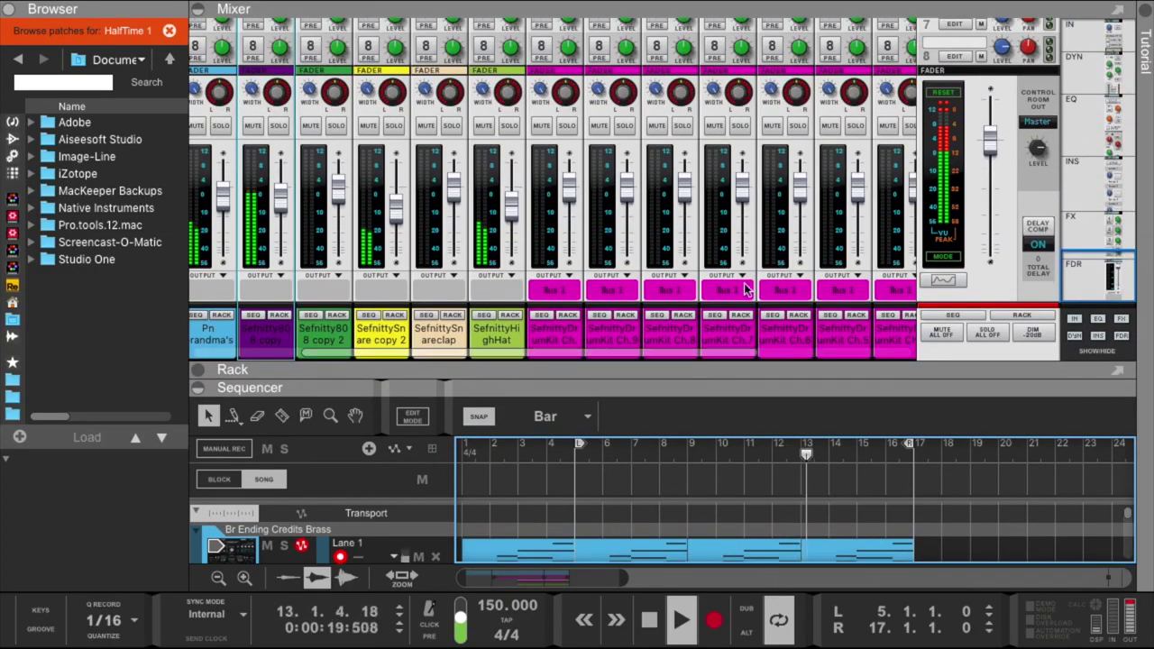
scroll(1000, 295, "up", 10)
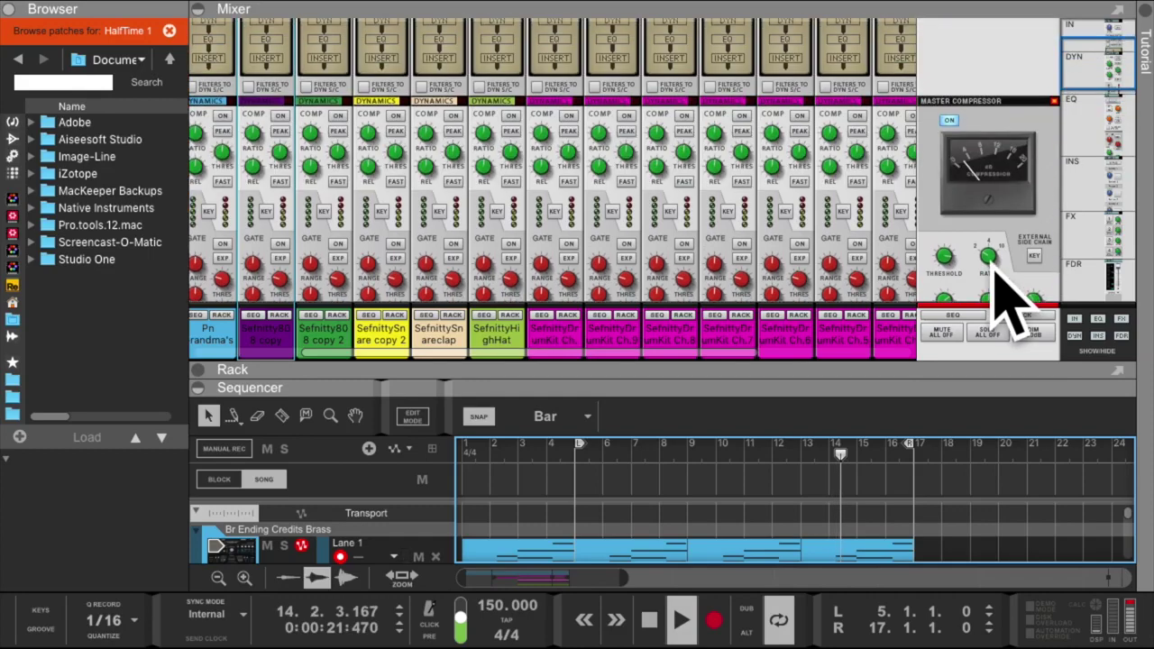
left_click(948, 243)
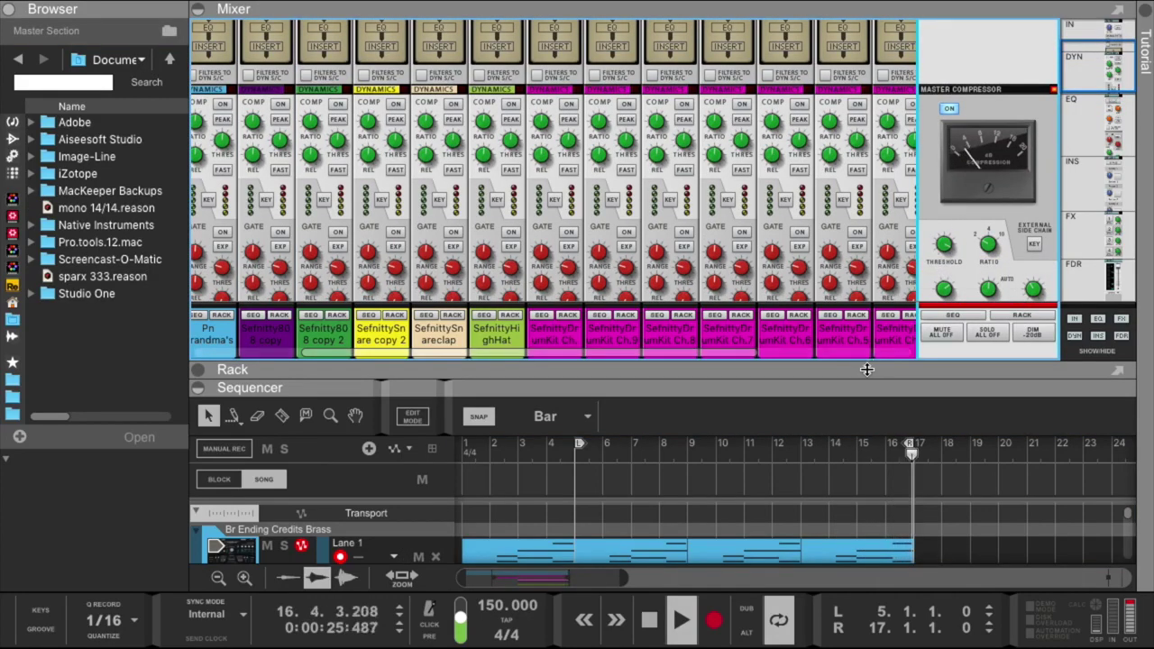
Enlarge the sequencer again and move the loop's start to bar 9.
left_click_drag(868, 367, 783, 47)
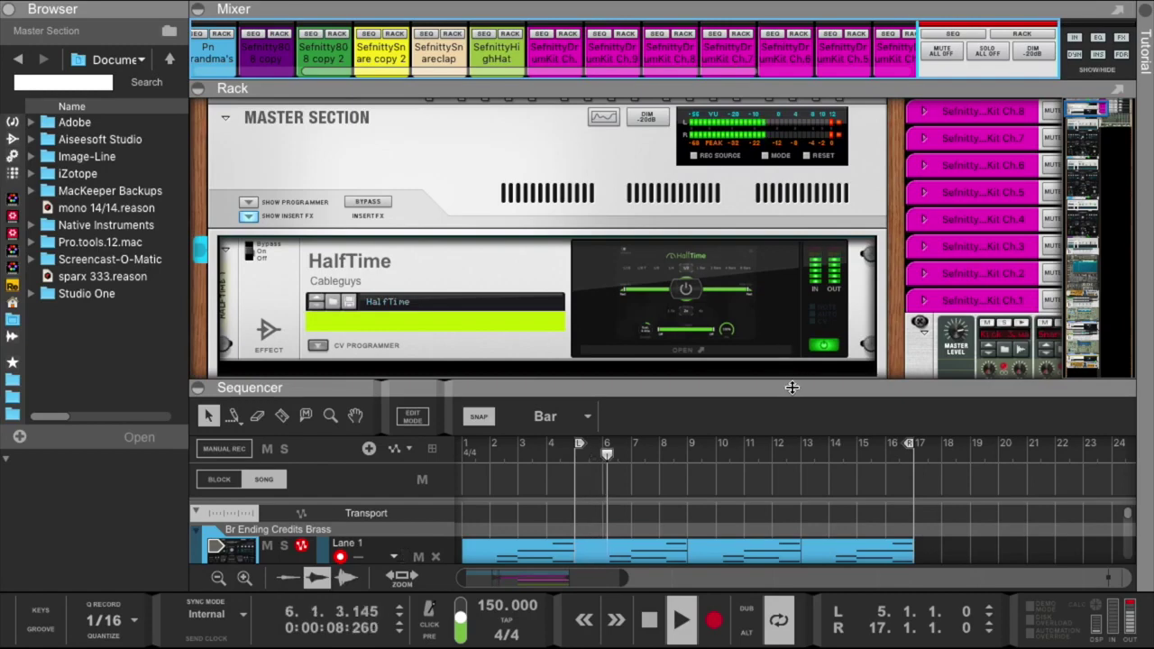
left_click_drag(792, 386, 729, 73)
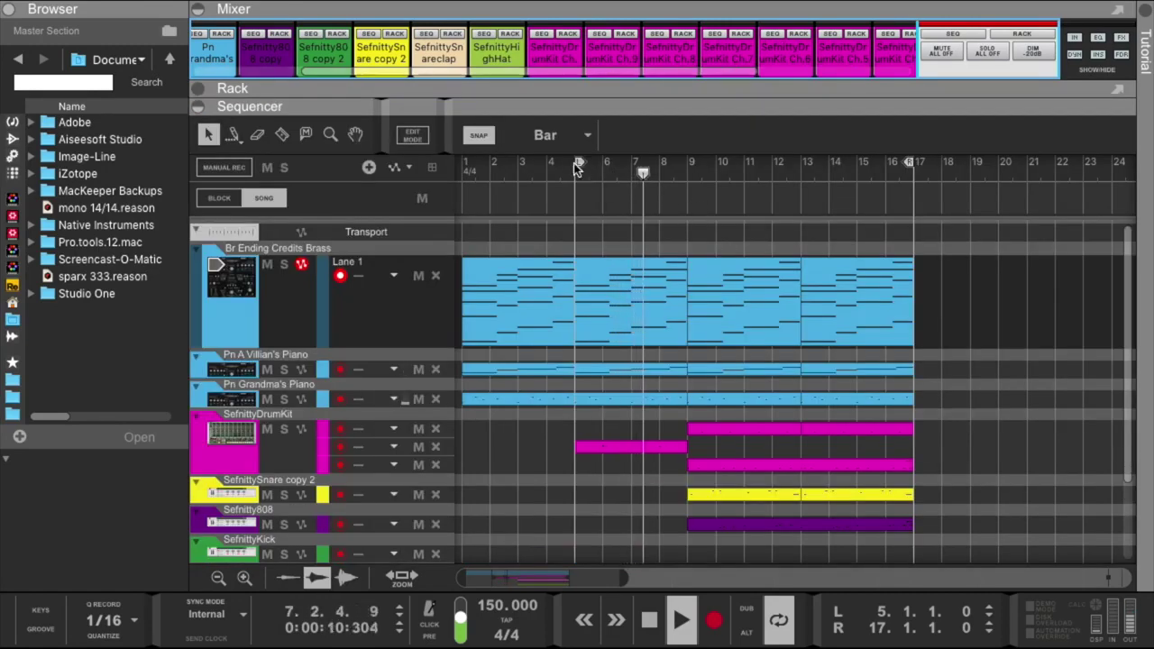
left_click_drag(577, 164, 691, 164)
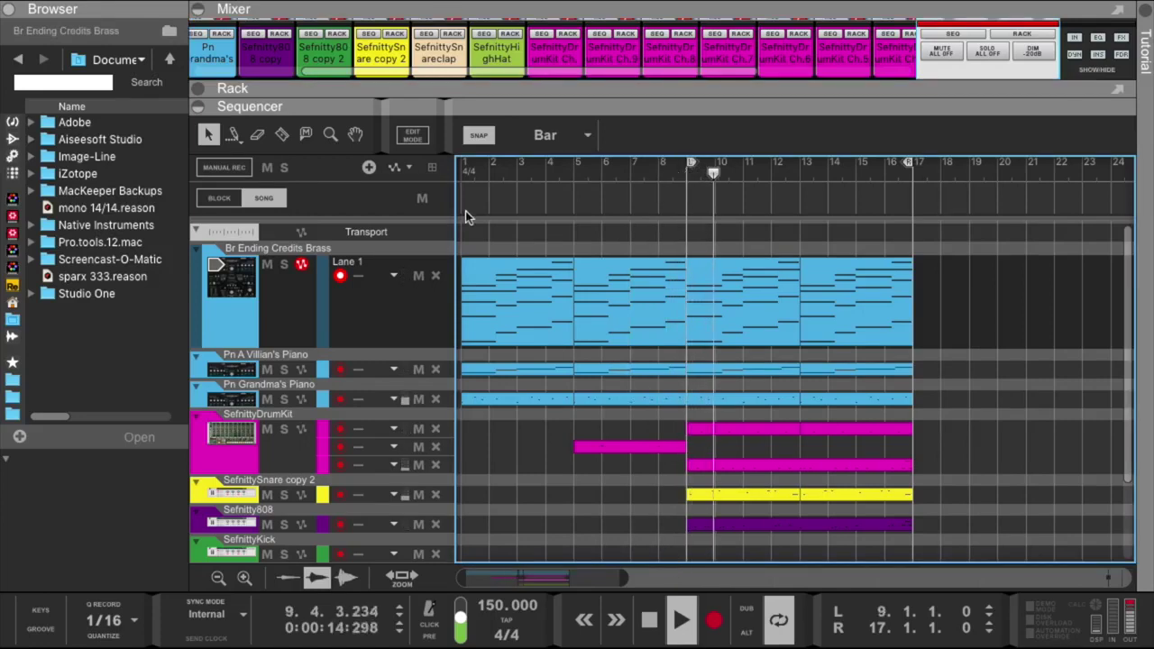
Enlarge the rack and look through the HalfTime insert, the brass track's Scales & Chords player and the Redrum drum kit.
left_click_drag(513, 101, 514, 351)
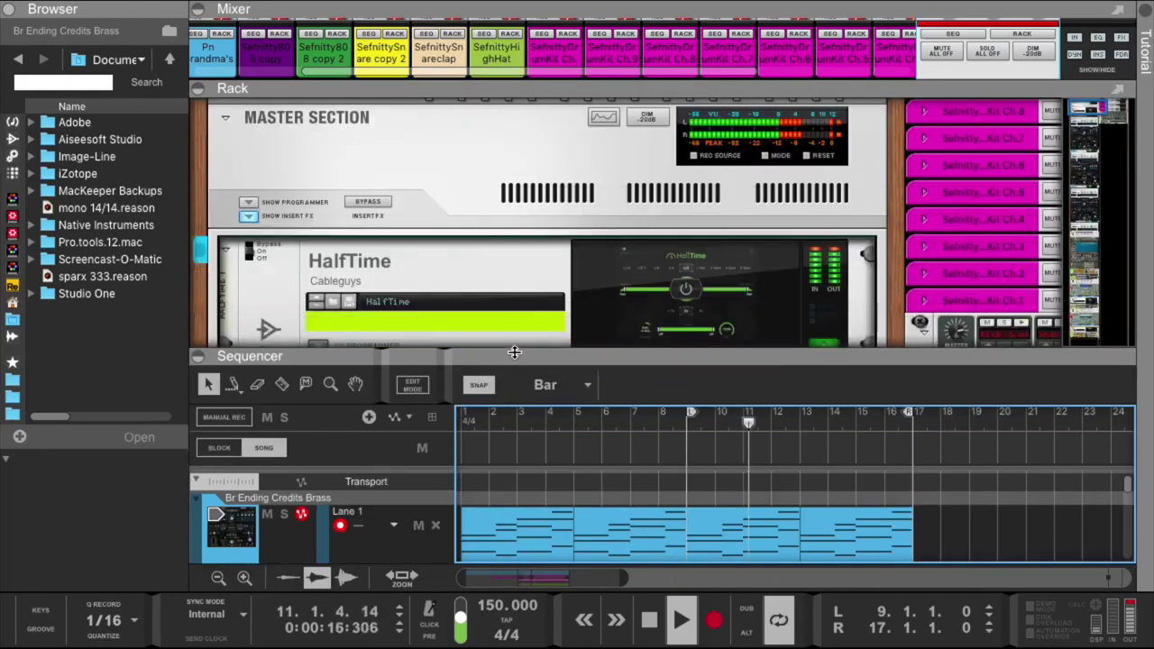
scroll(509, 250, "down", 3)
scroll(496, 241, "down", 9)
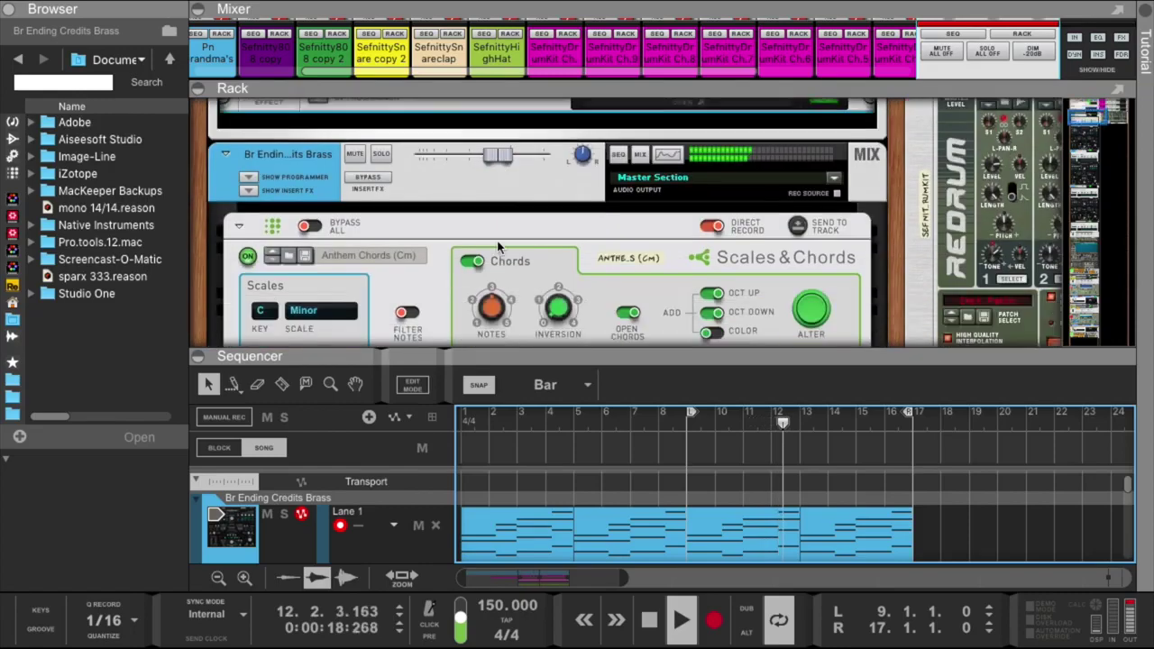
scroll(578, 235, "down", 10)
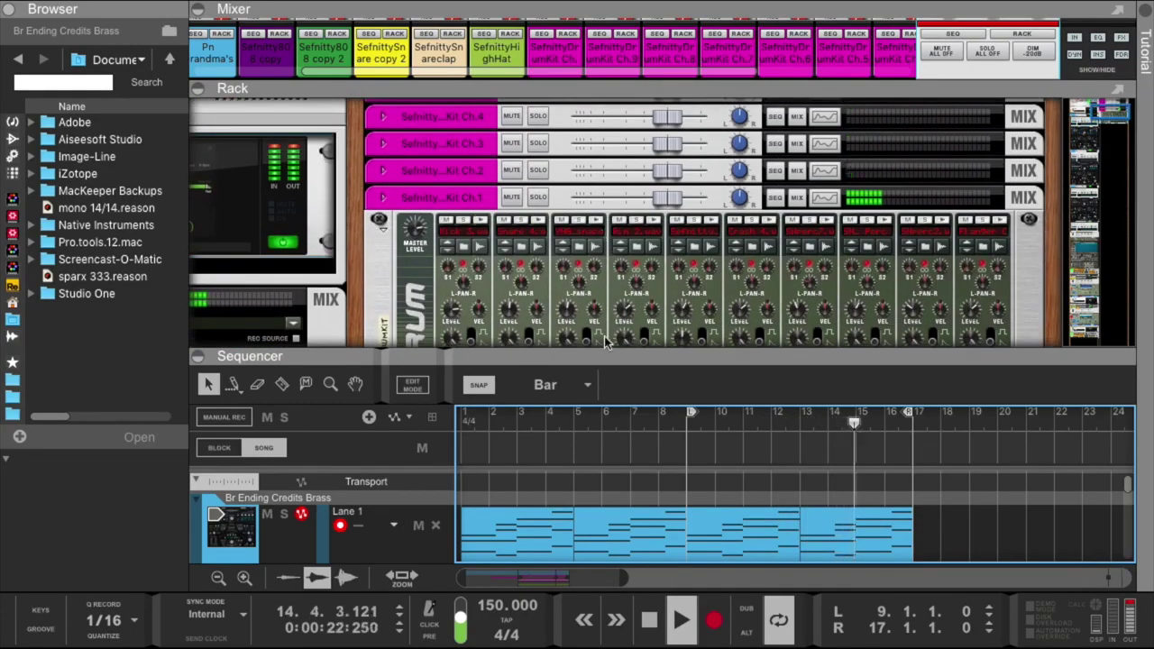
Maximize the sequencer and zoom in on the arrangement from about bar 6 to bar 16 to review the clips.
left_click_drag(640, 360, 527, 2)
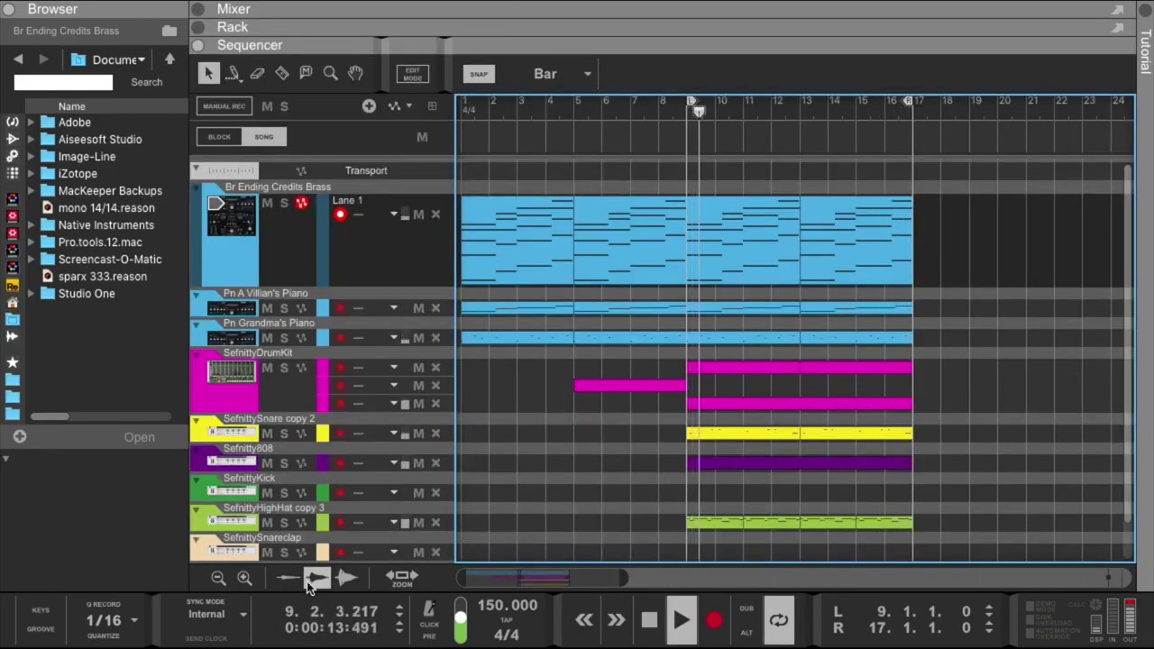
left_click(244, 578)
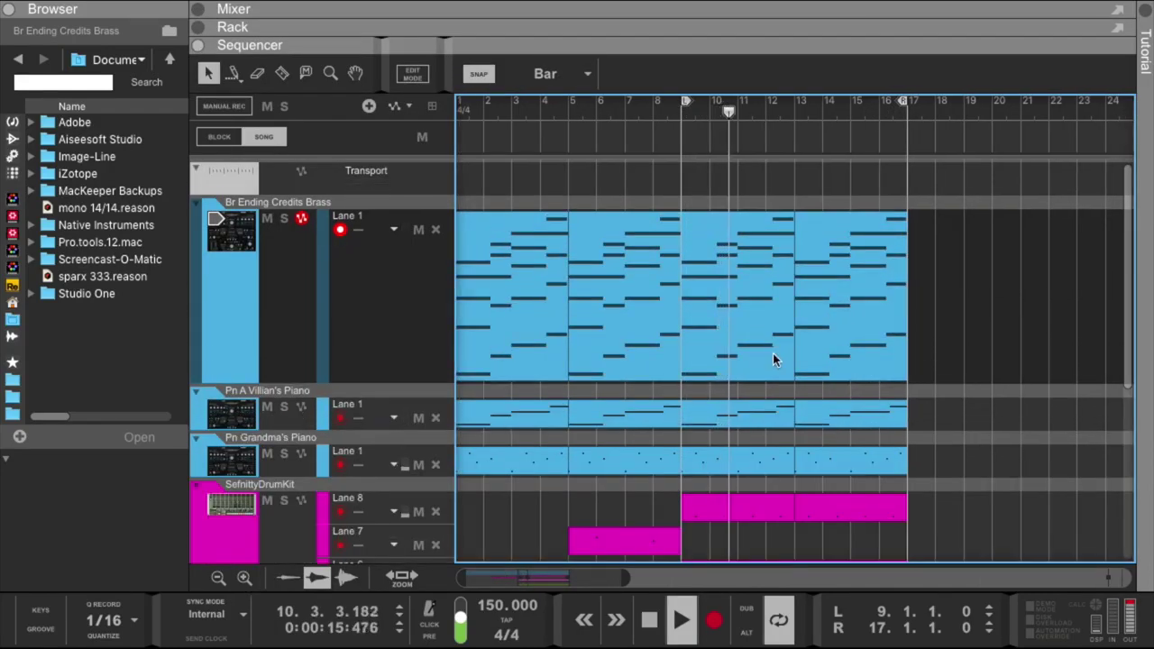
scroll(769, 353, "down", 3)
scroll(770, 353, "right", 4)
scroll(770, 353, "down", 1)
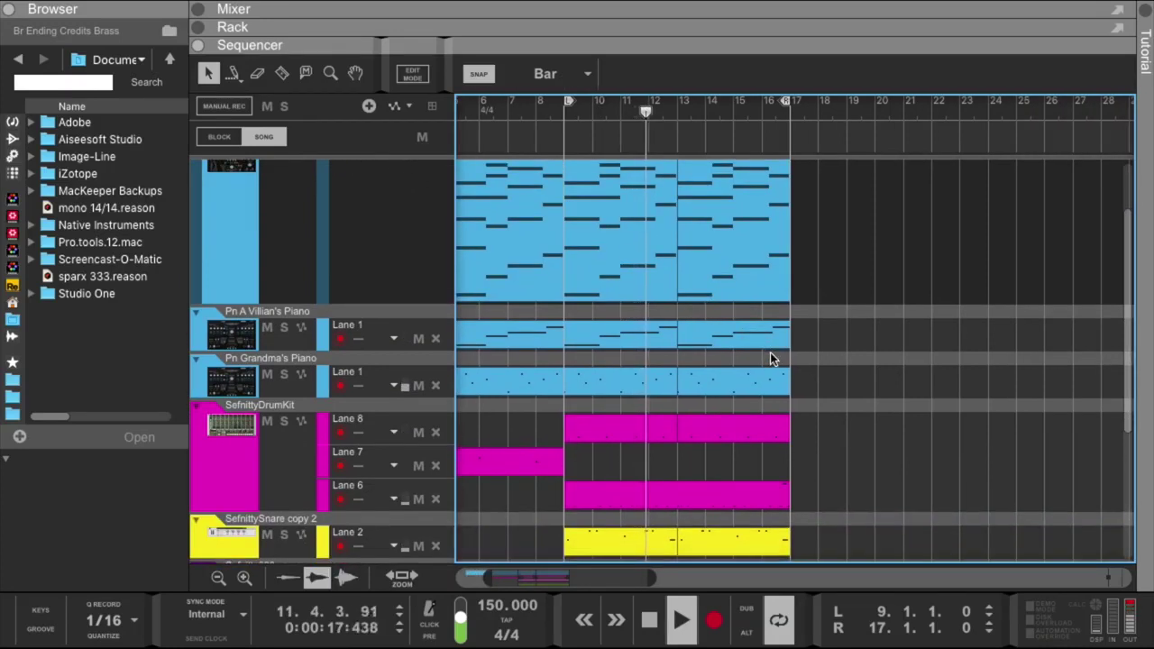
left_click_drag(643, 574, 577, 574)
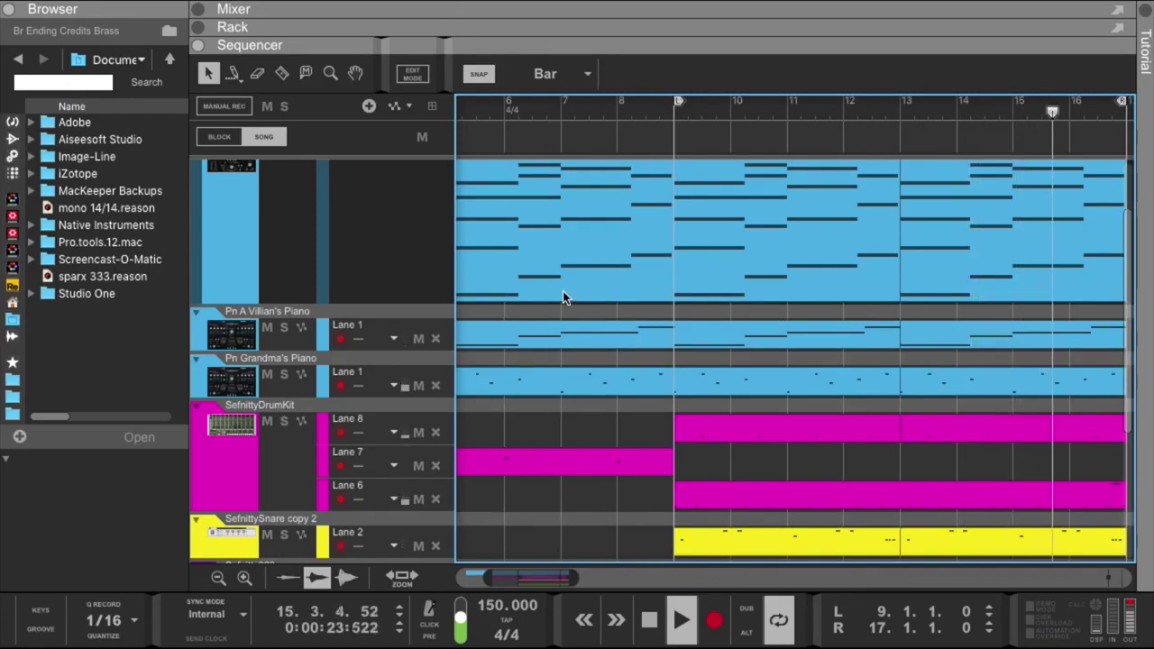
left_click_drag(559, 108, 464, 103)
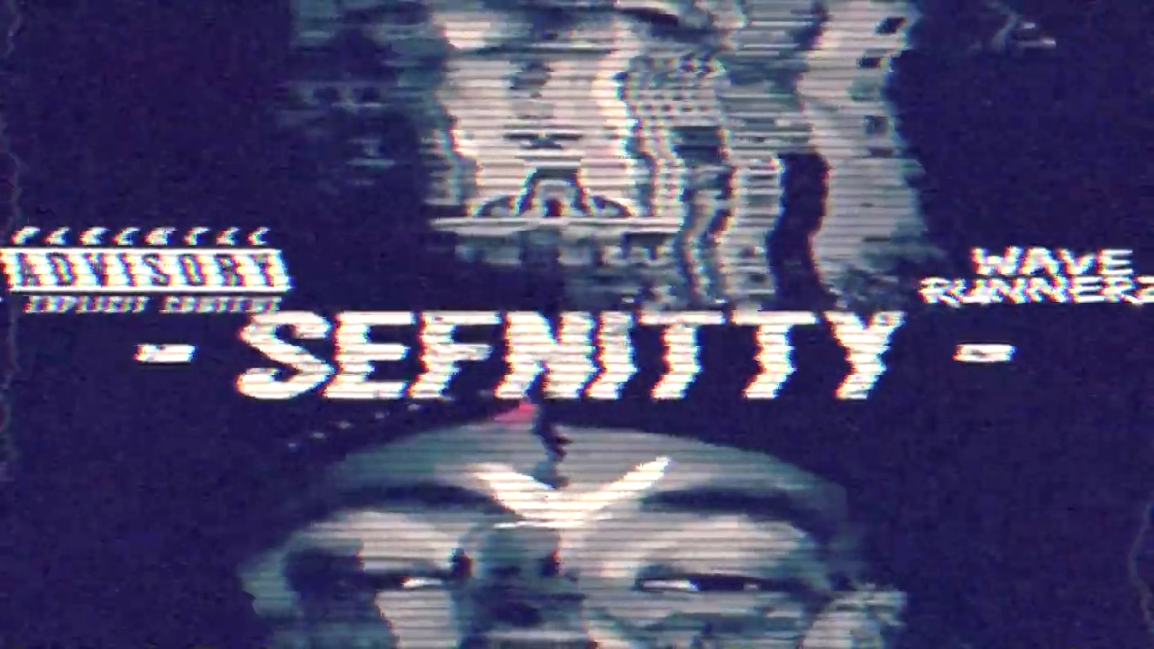